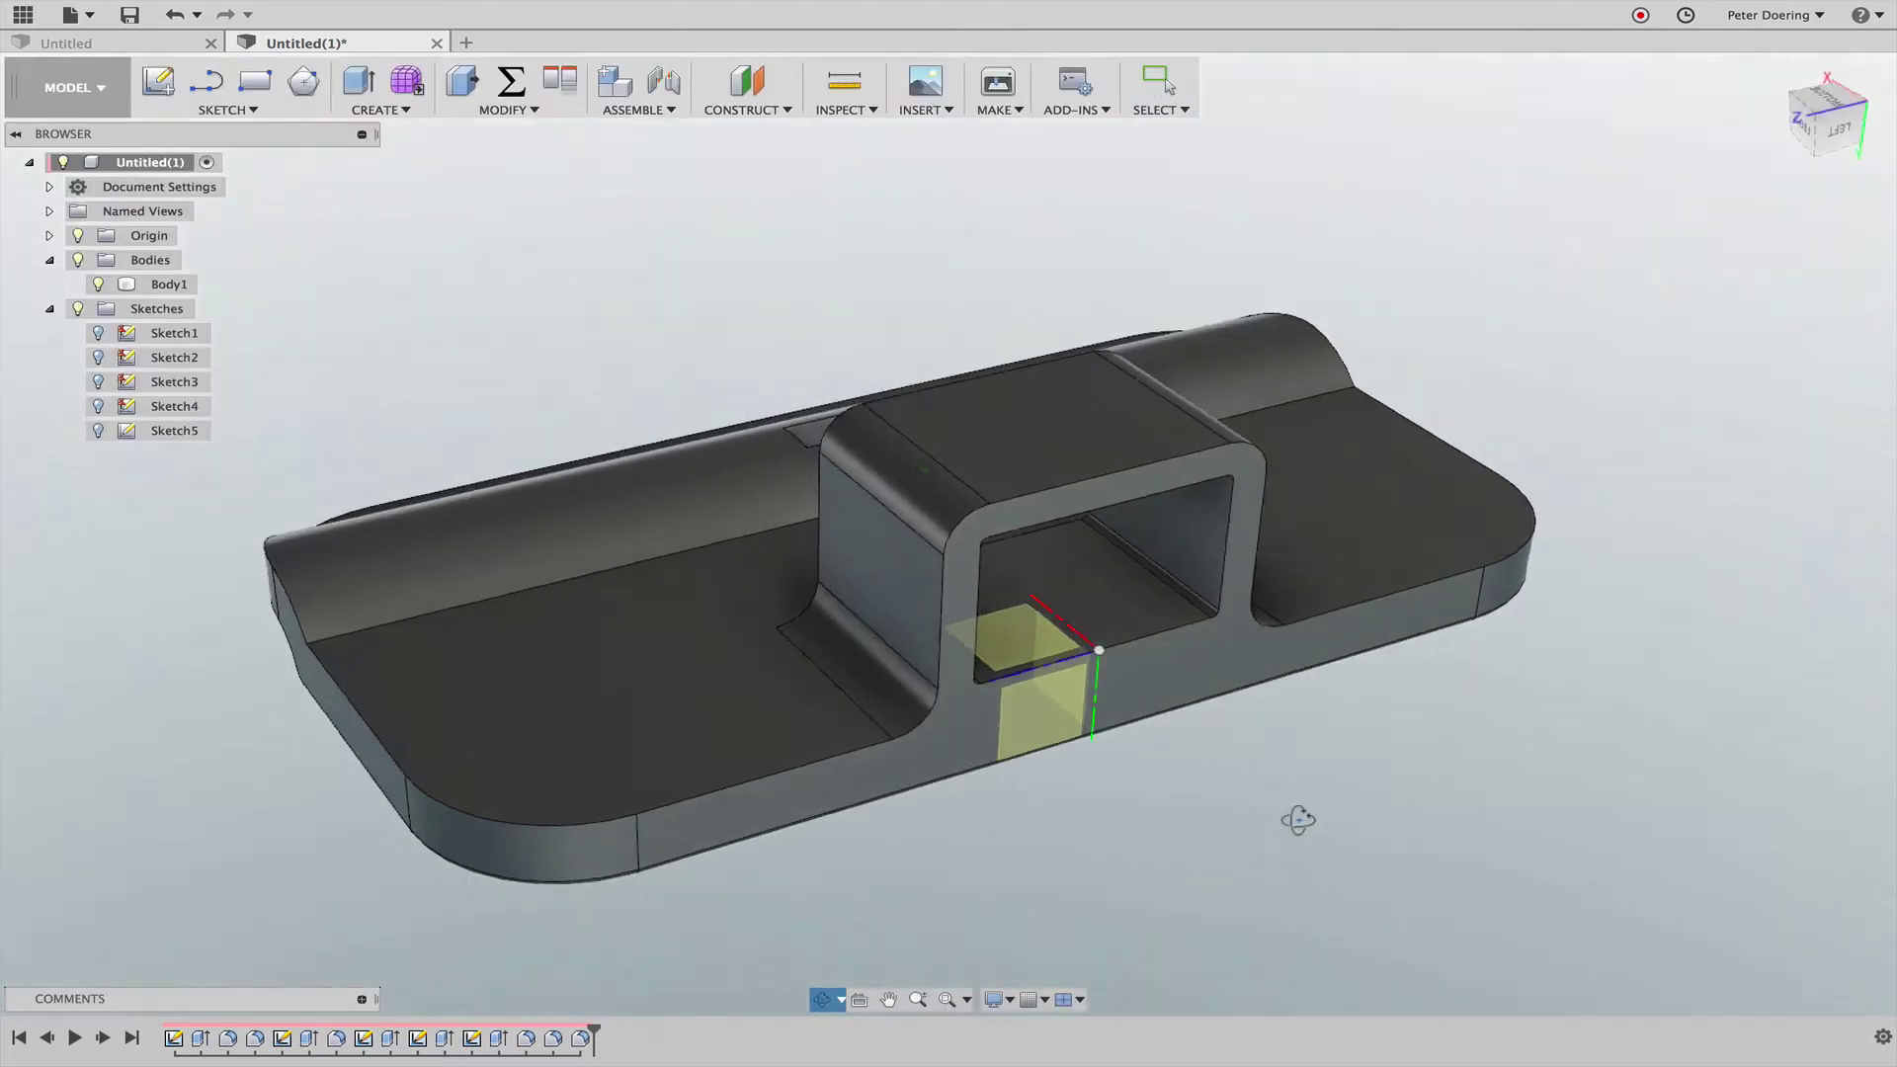
{"action": "left_click", "coordinate": [491, 110]}
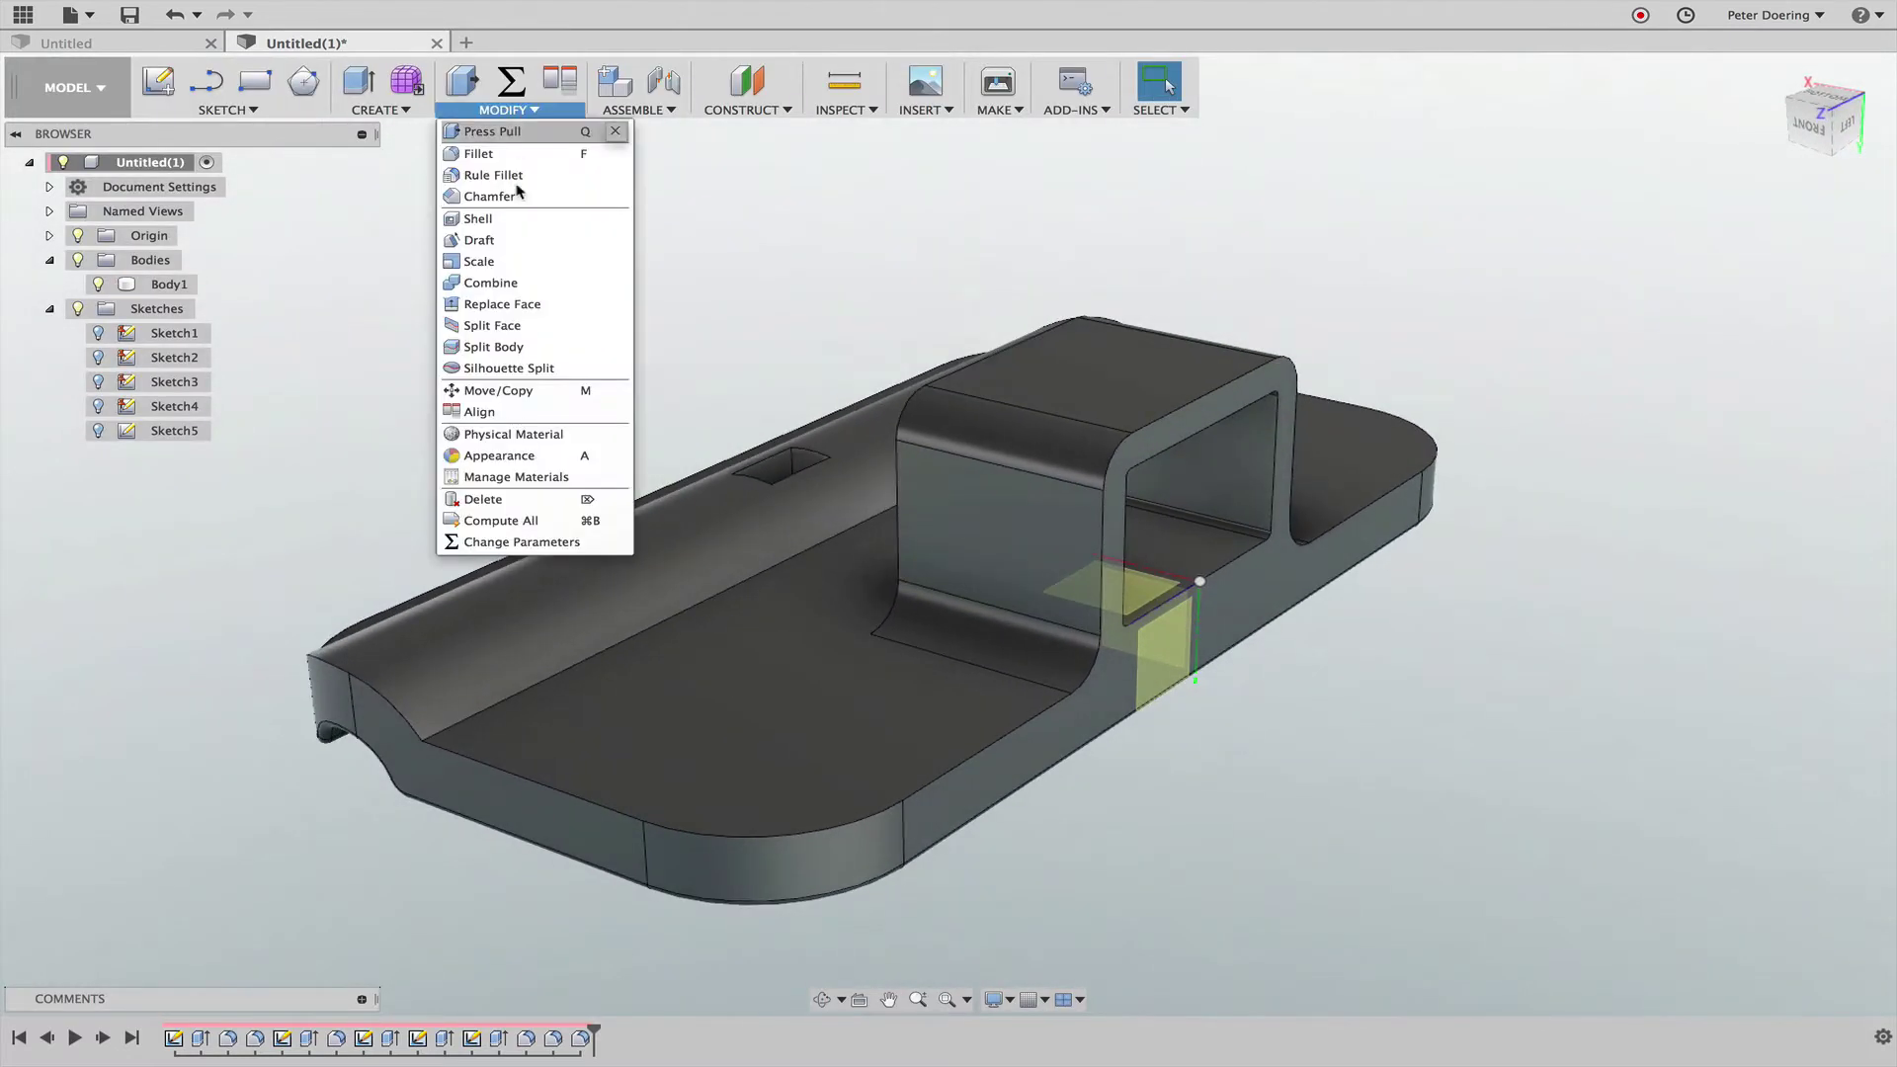
{"action": "left_click", "coordinate": [507, 348]}
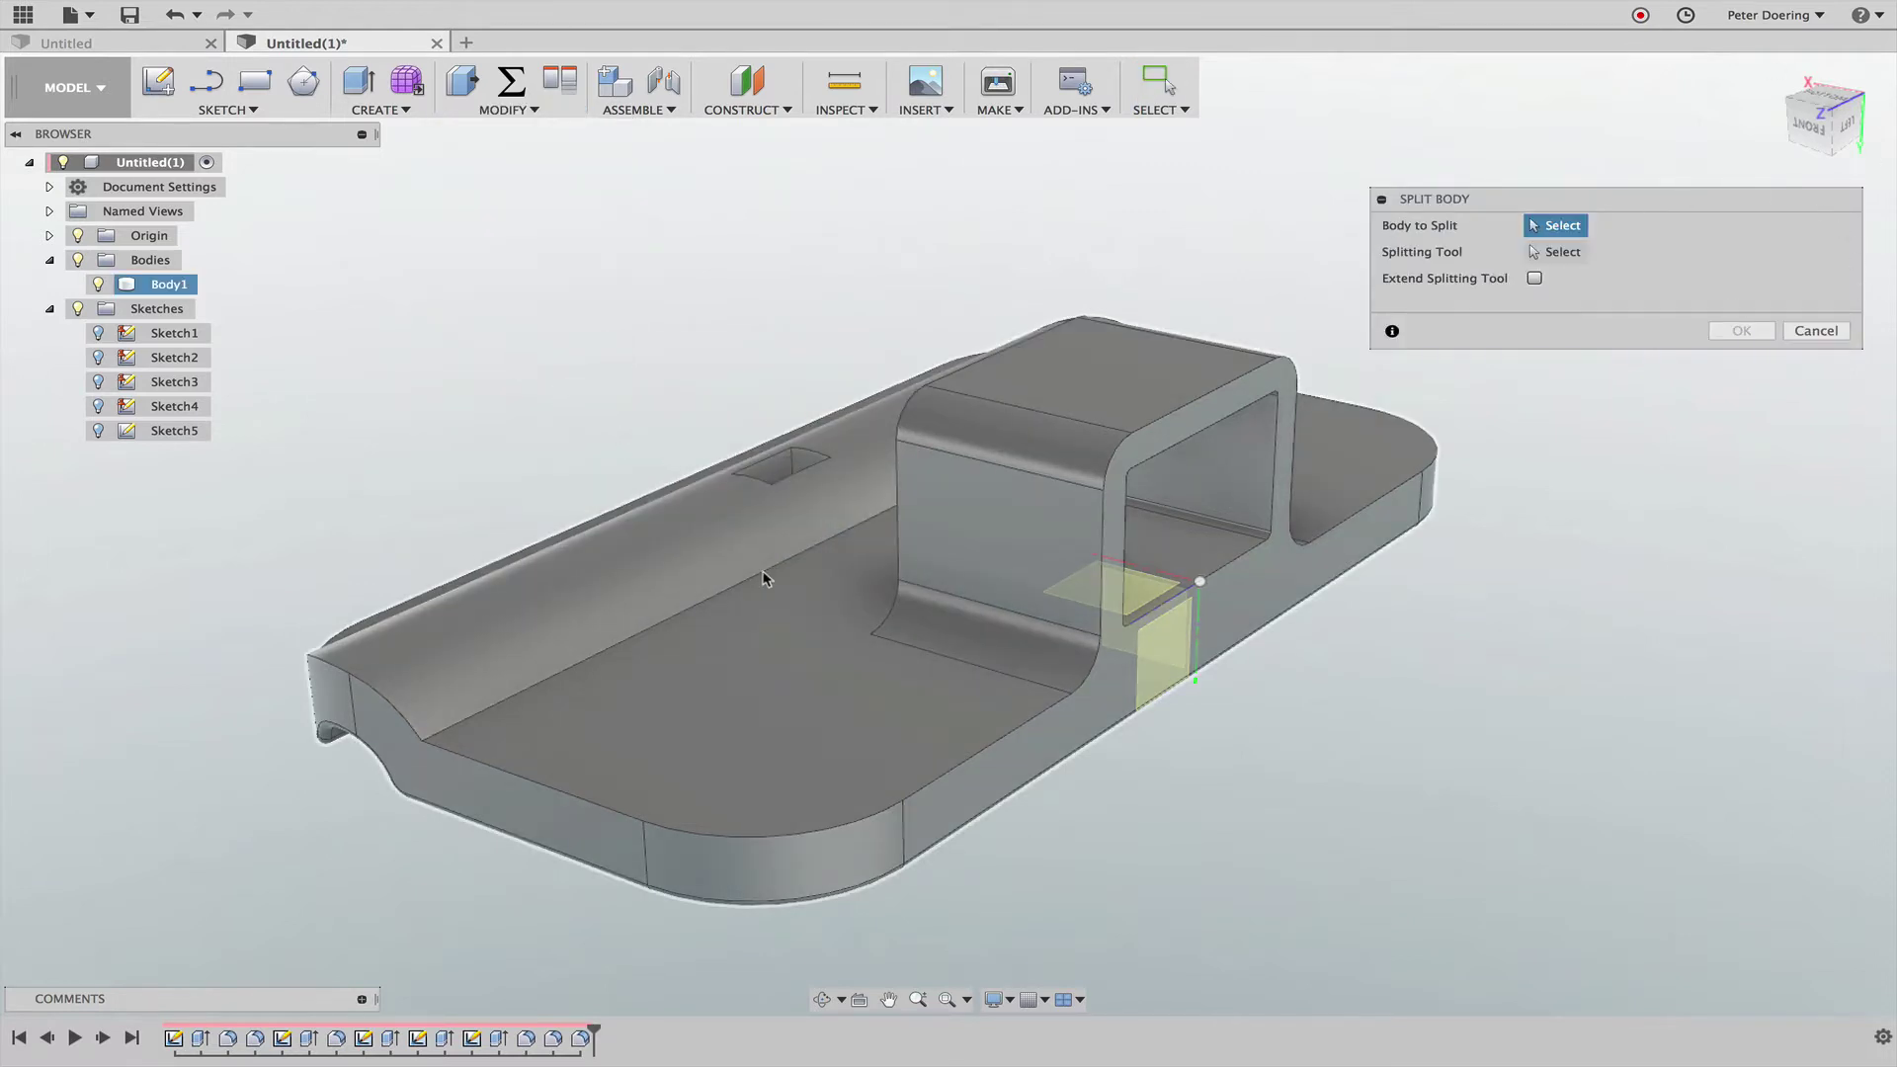
{"action": "left_click", "coordinate": [713, 610]}
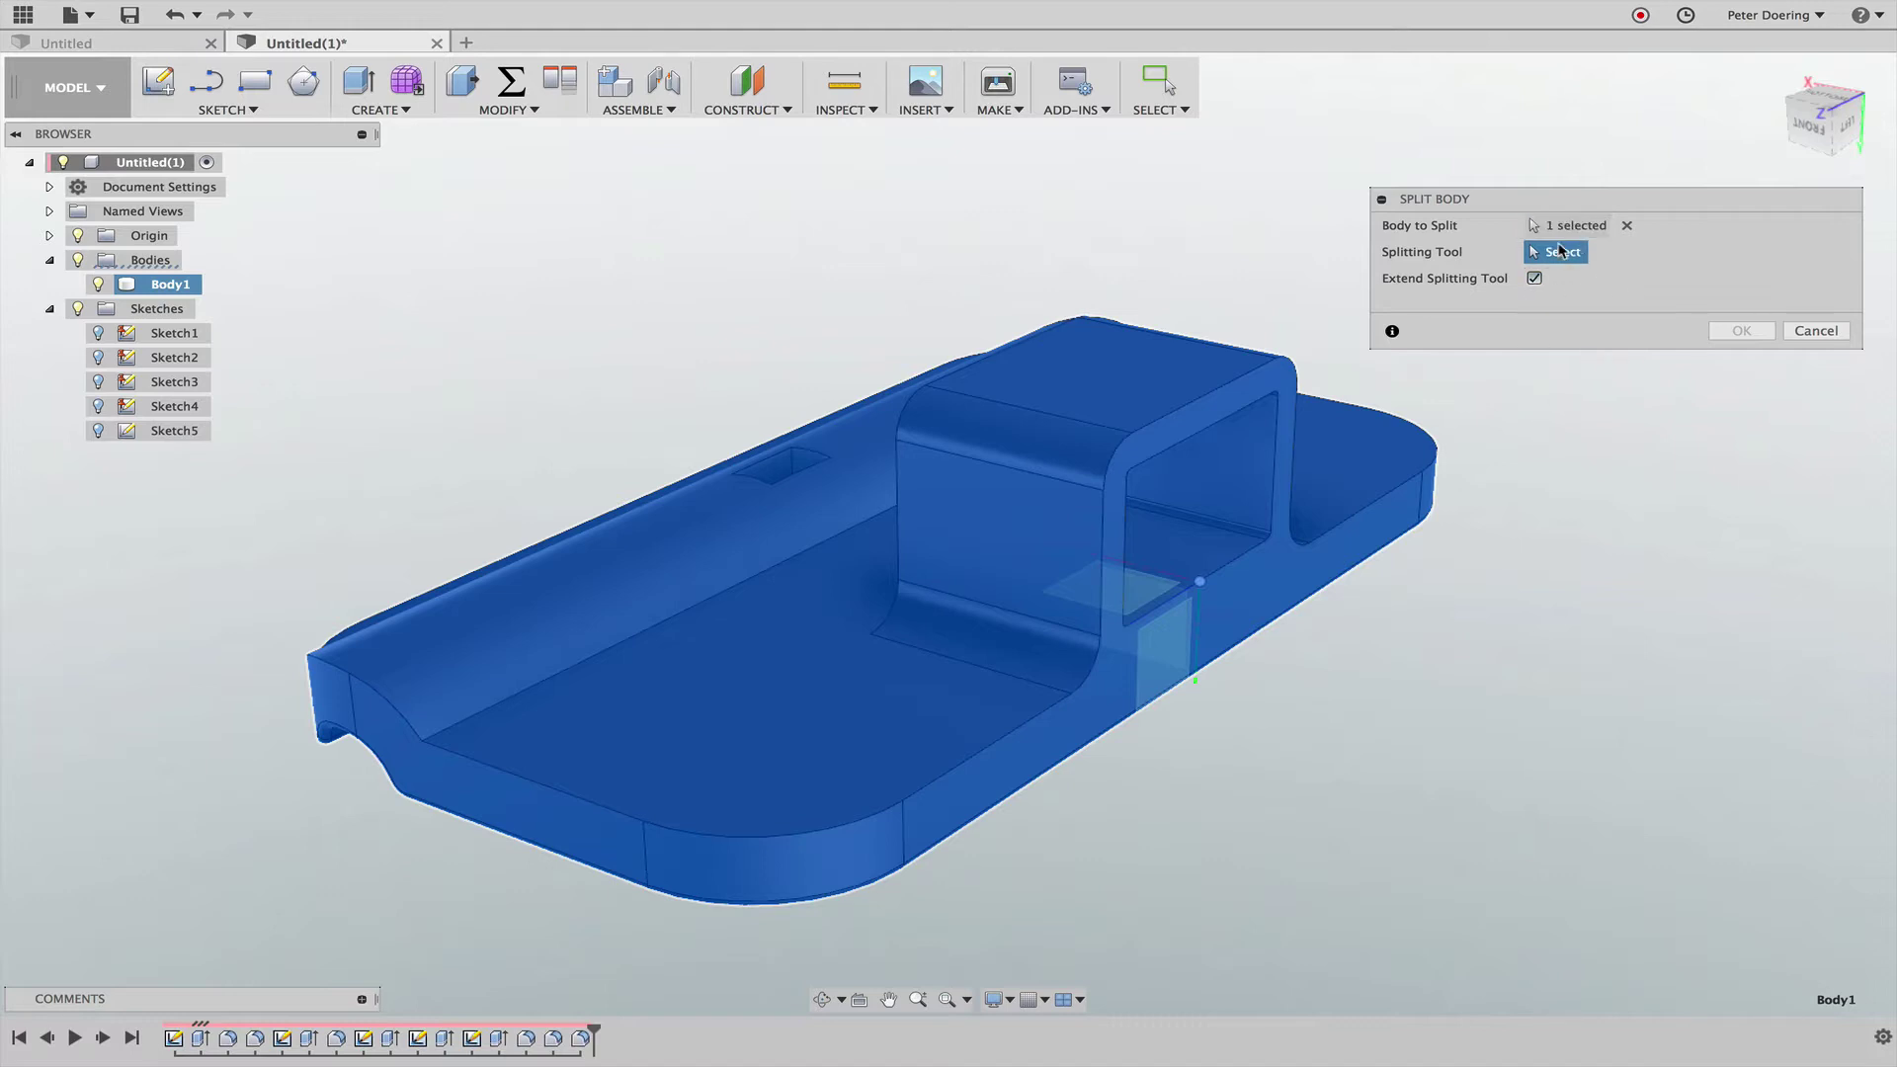
{"action": "left_click", "coordinate": [894, 721]}
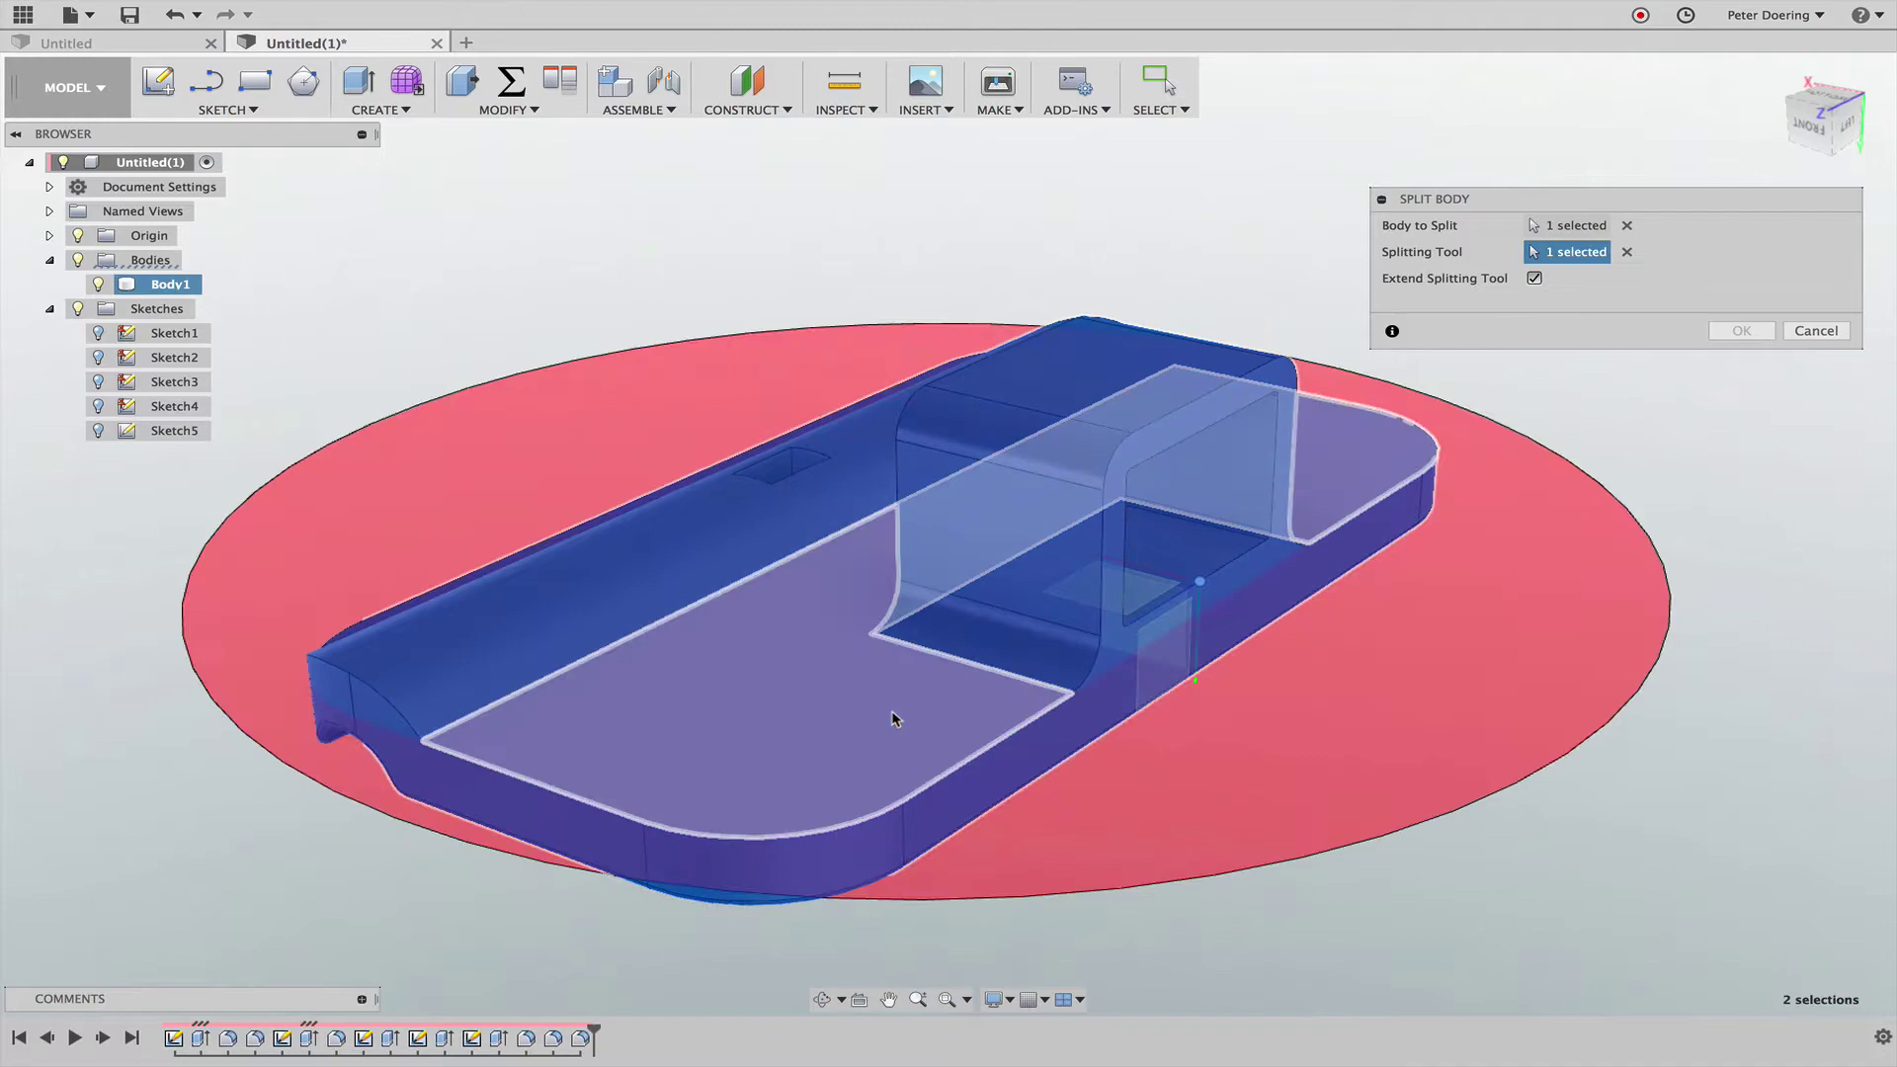
{"action": "middle_click_drag", "start_coordinate": [959, 898], "coordinate": [1004, 830], "text": "shift"}
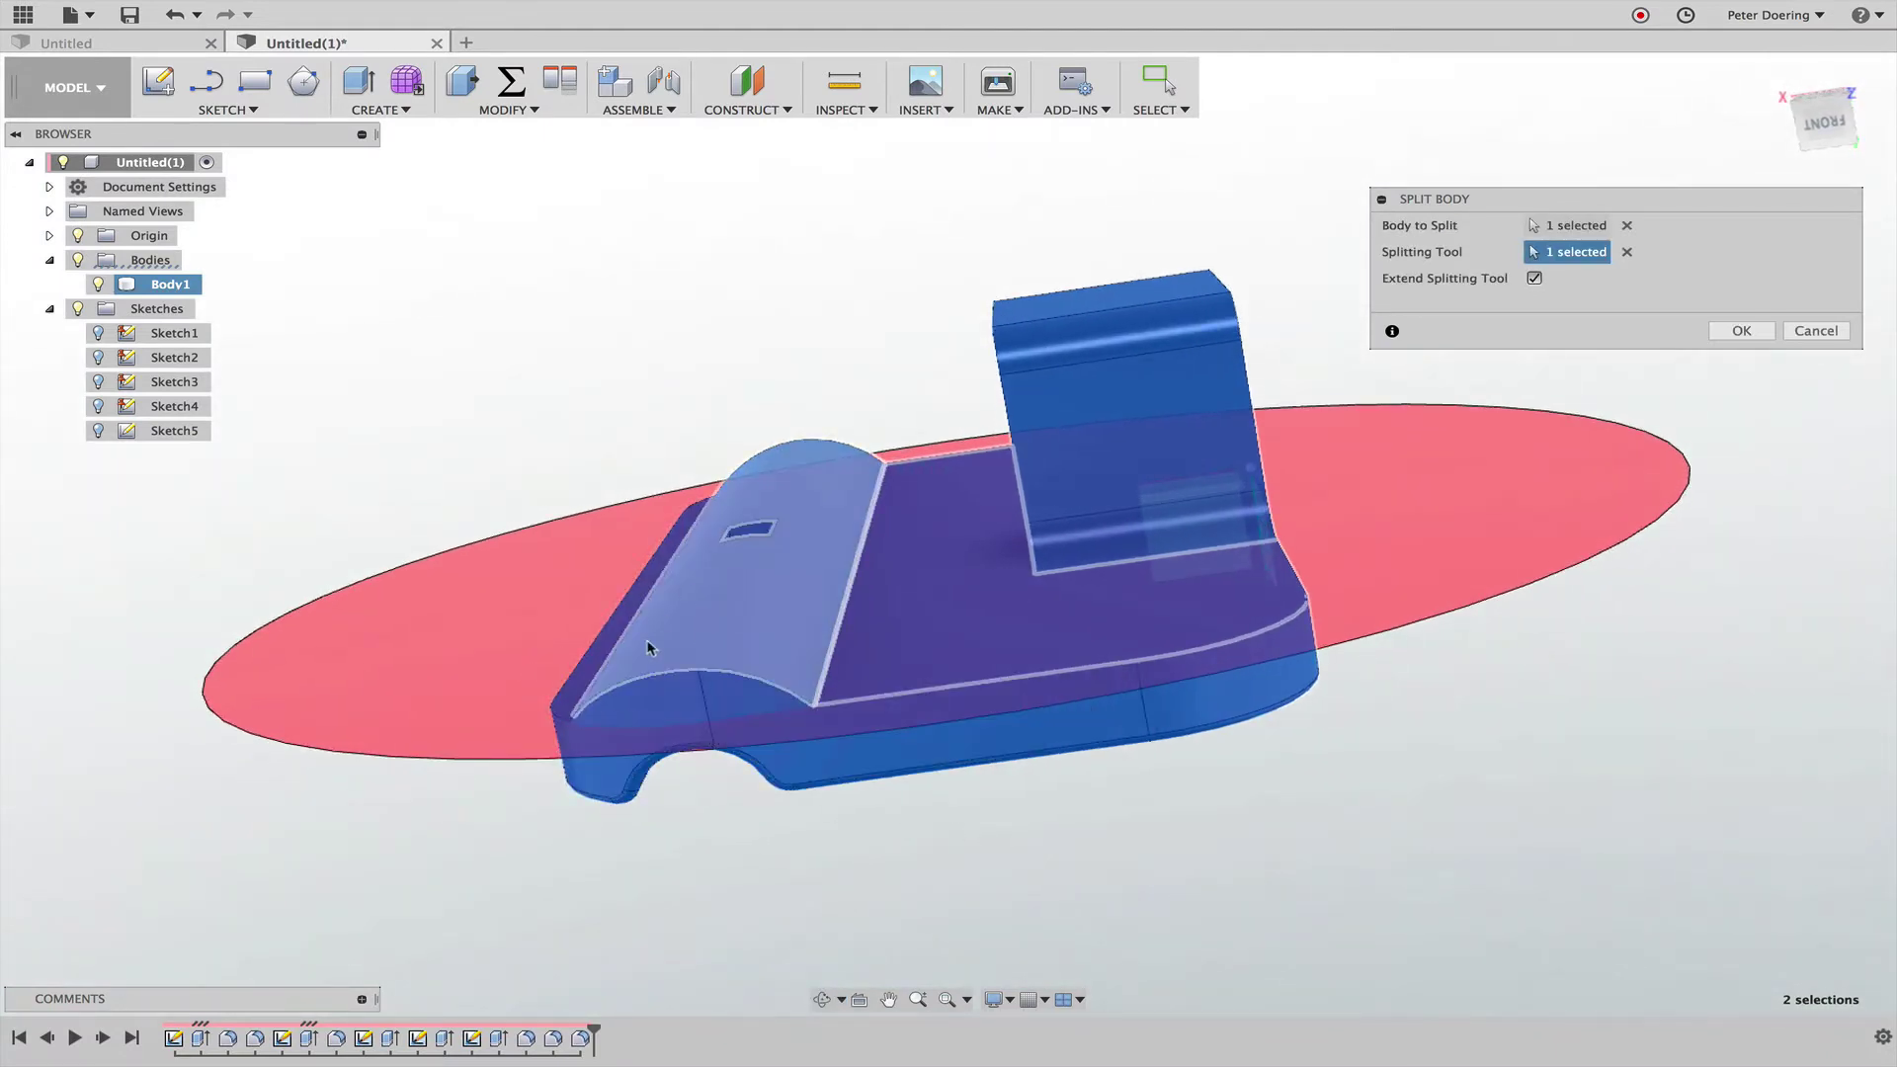
{"action": "middle_click_drag", "start_coordinate": [975, 805], "coordinate": [869, 842], "text": "shift"}
{"action": "middle_click_drag", "start_coordinate": [869, 842], "coordinate": [890, 822]}
{"action": "scroll", "coordinate": [878, 835], "scroll_direction": "down", "scroll_amount": 1}
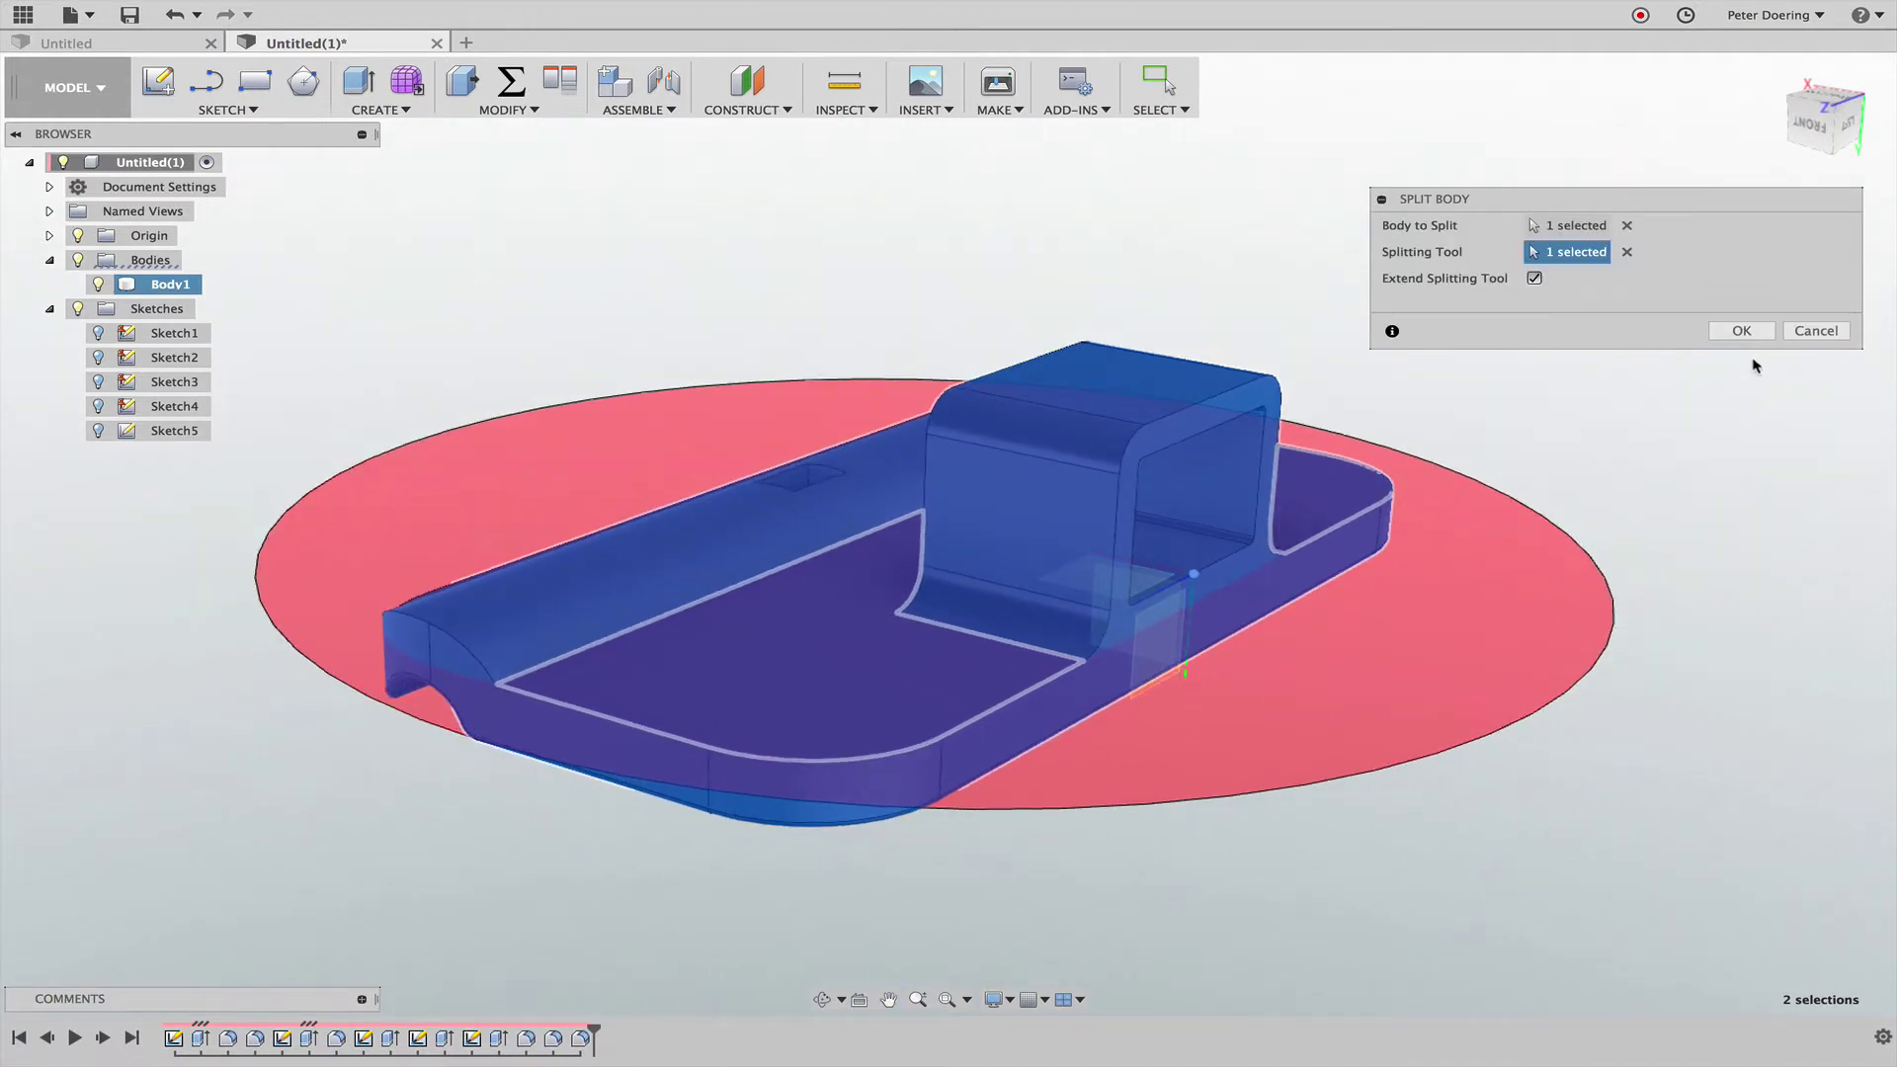
{"action": "left_click", "coordinate": [1816, 331]}
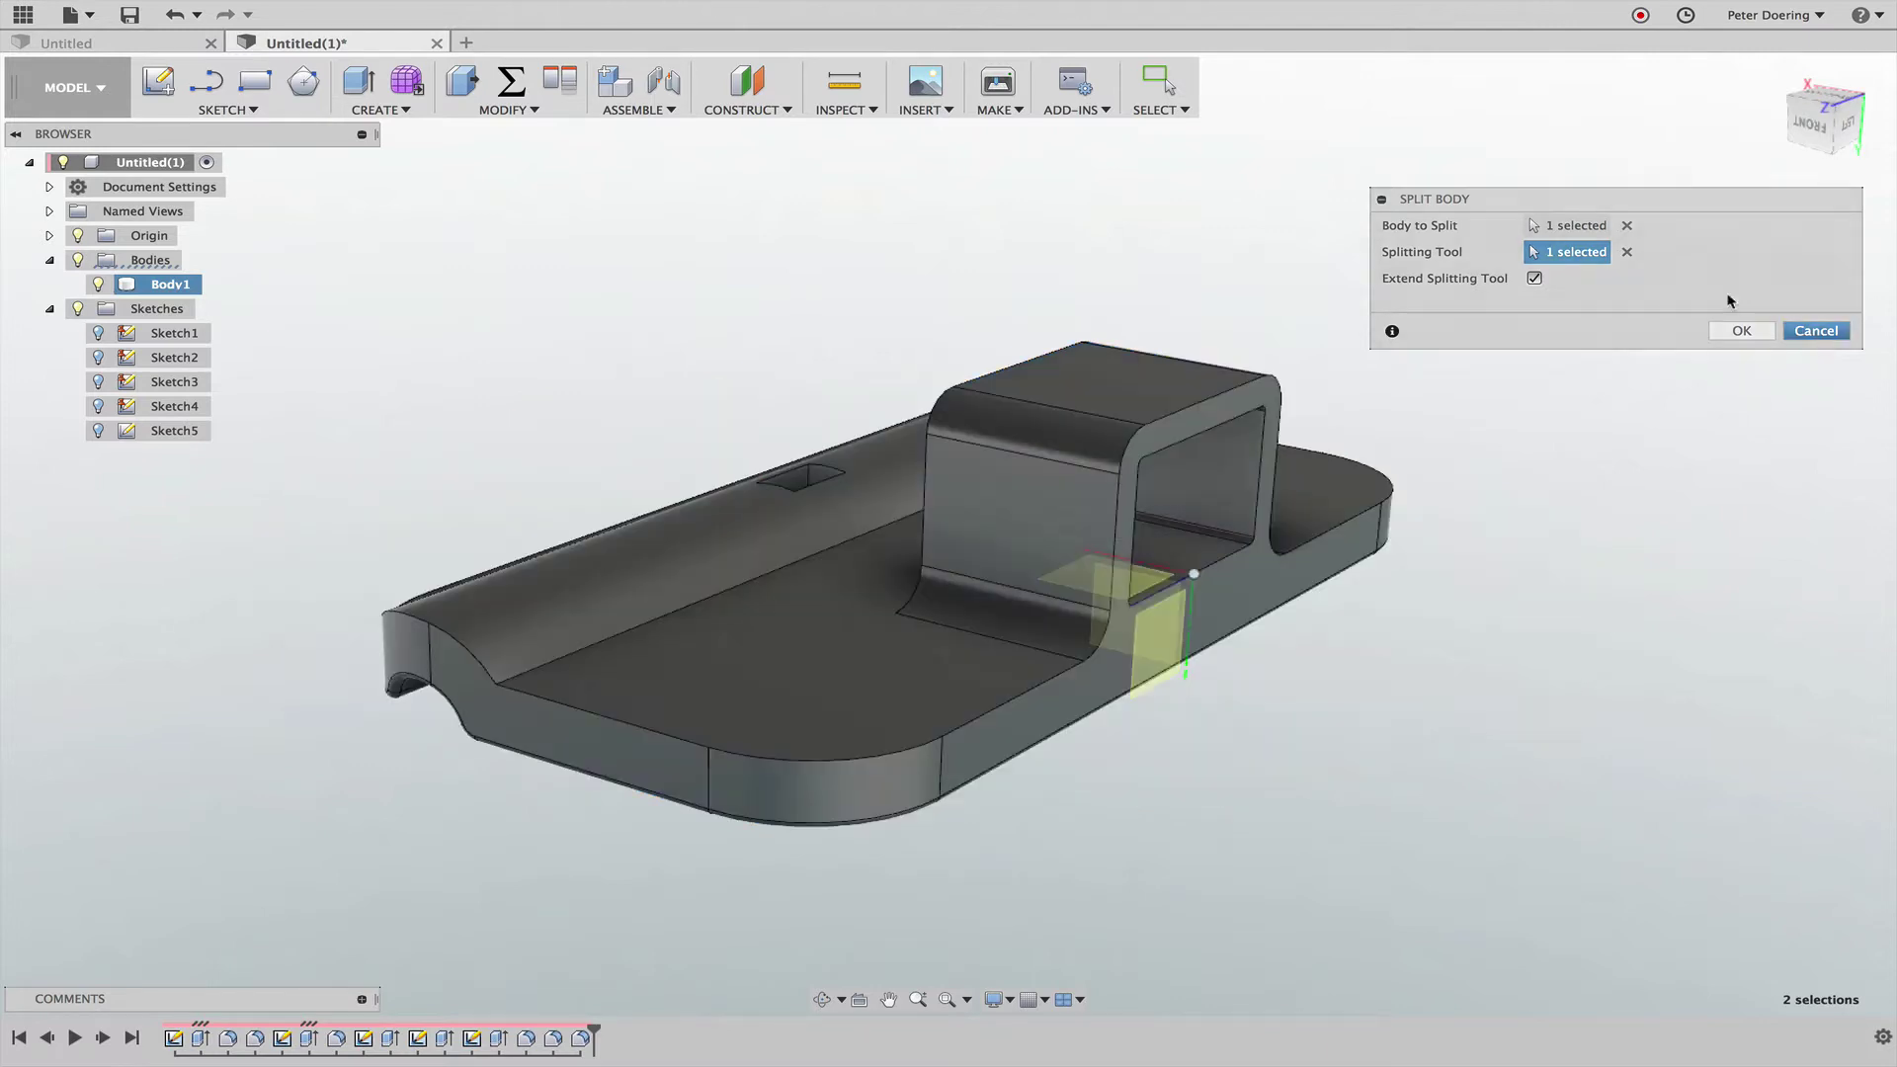
{"action": "middle_click_drag", "start_coordinate": [1601, 254], "coordinate": [1495, 255], "text": "shift"}
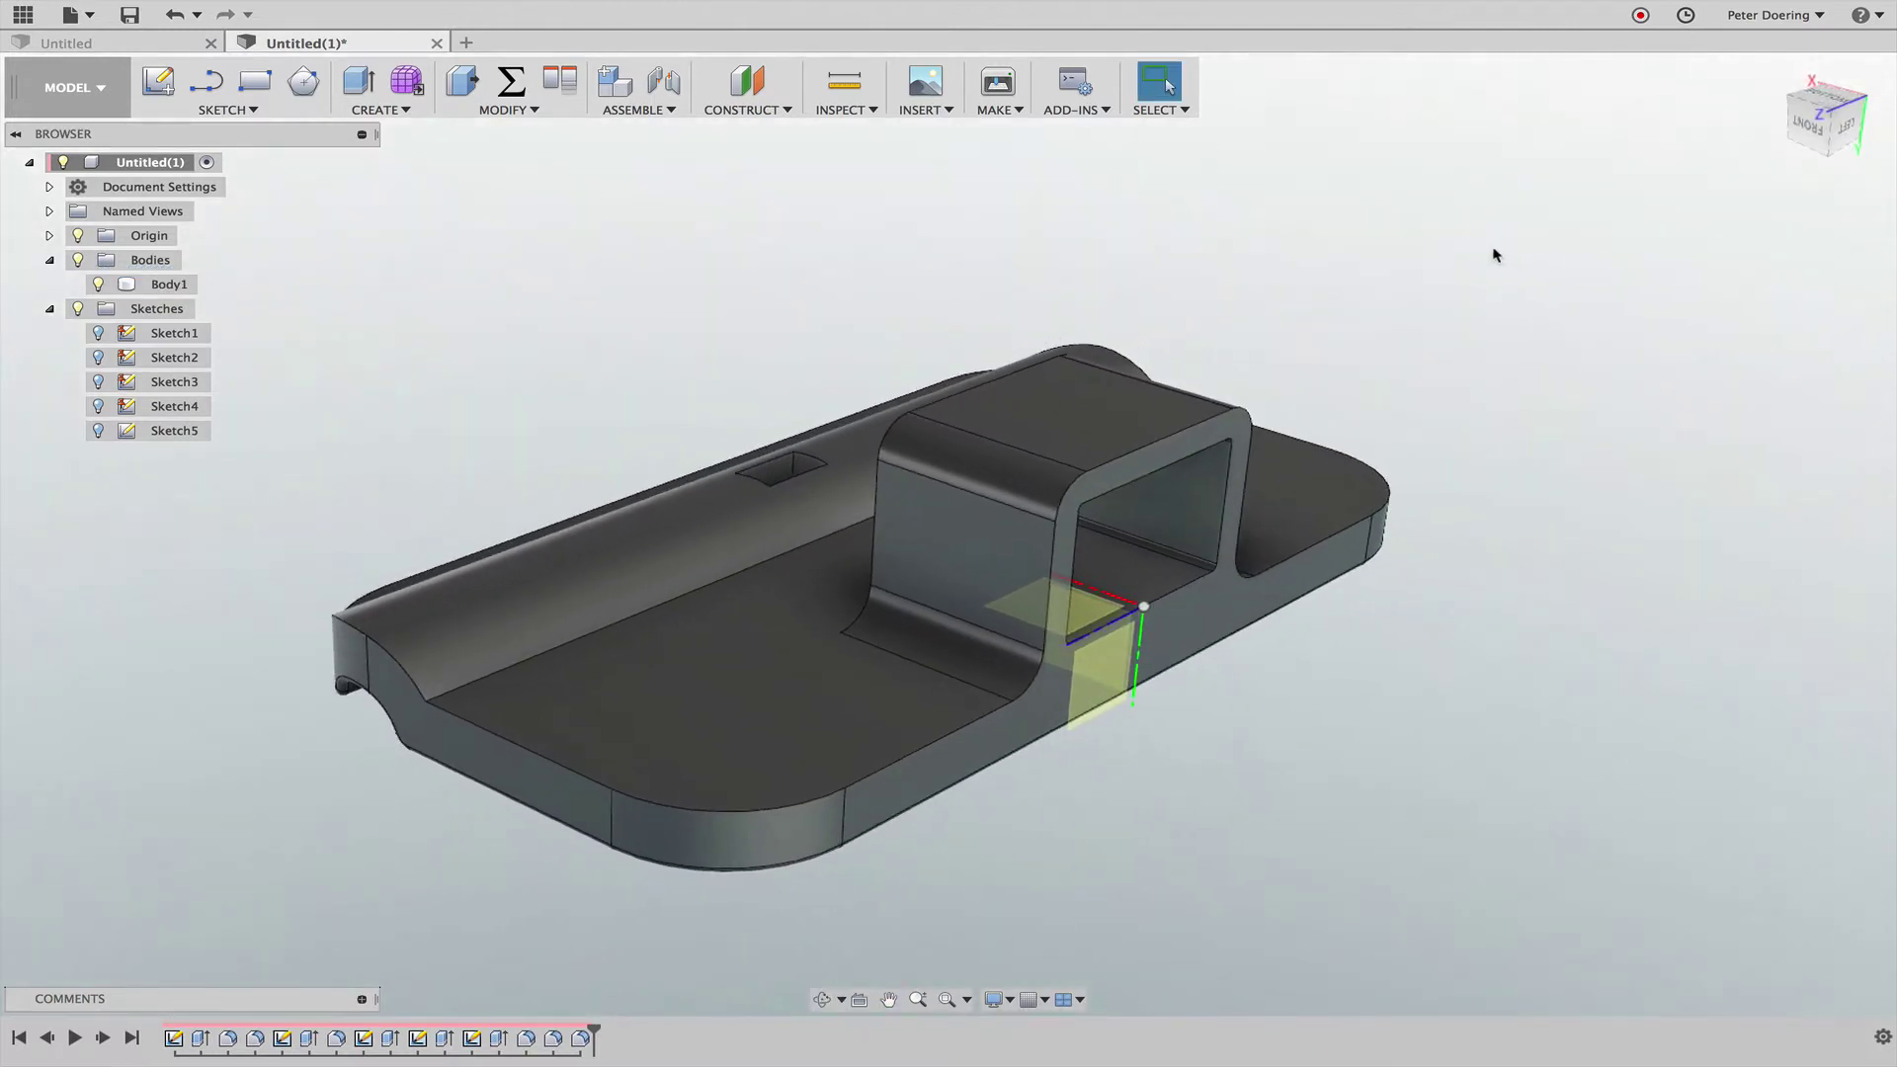
Step: In the Patch workspace, offset only the plate's flat top face by 0 mm as a new body, with chain selection off
{"action": "left_click", "coordinate": [74, 87]}
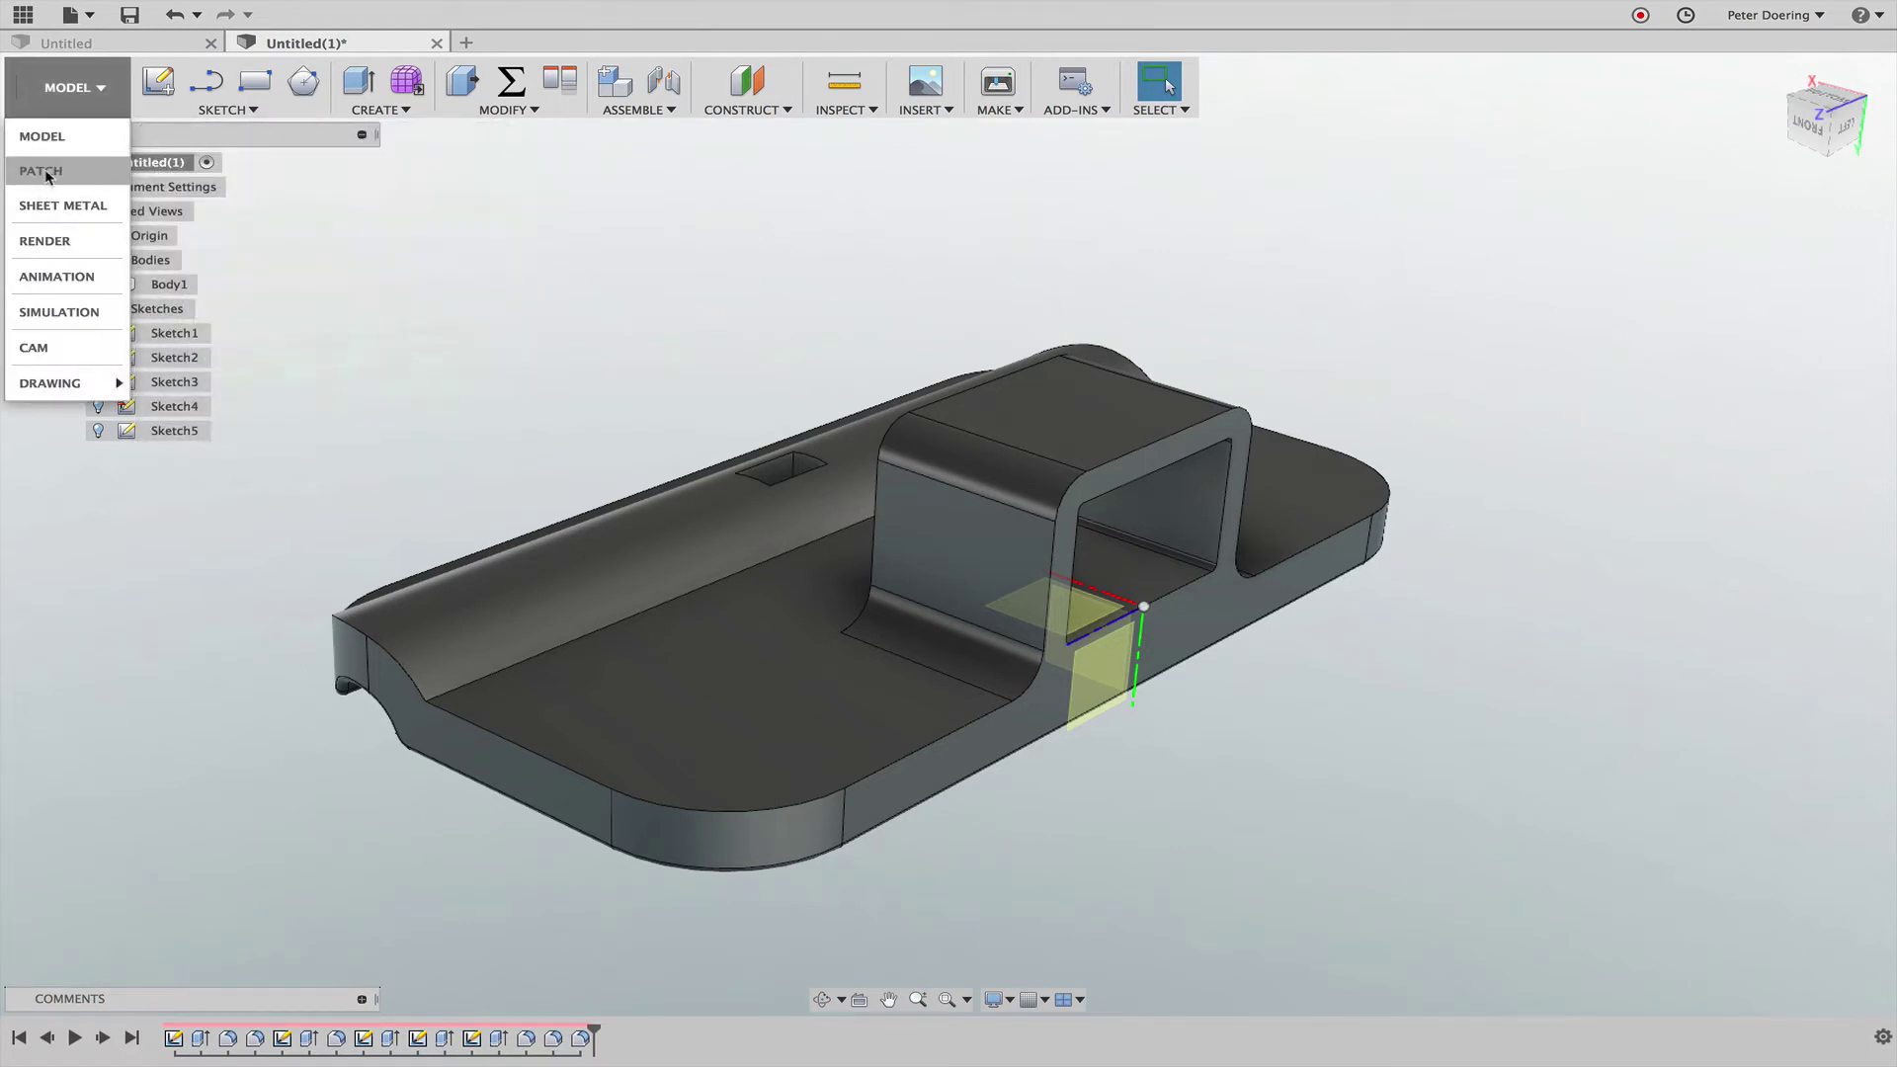
{"action": "left_click", "coordinate": [44, 170]}
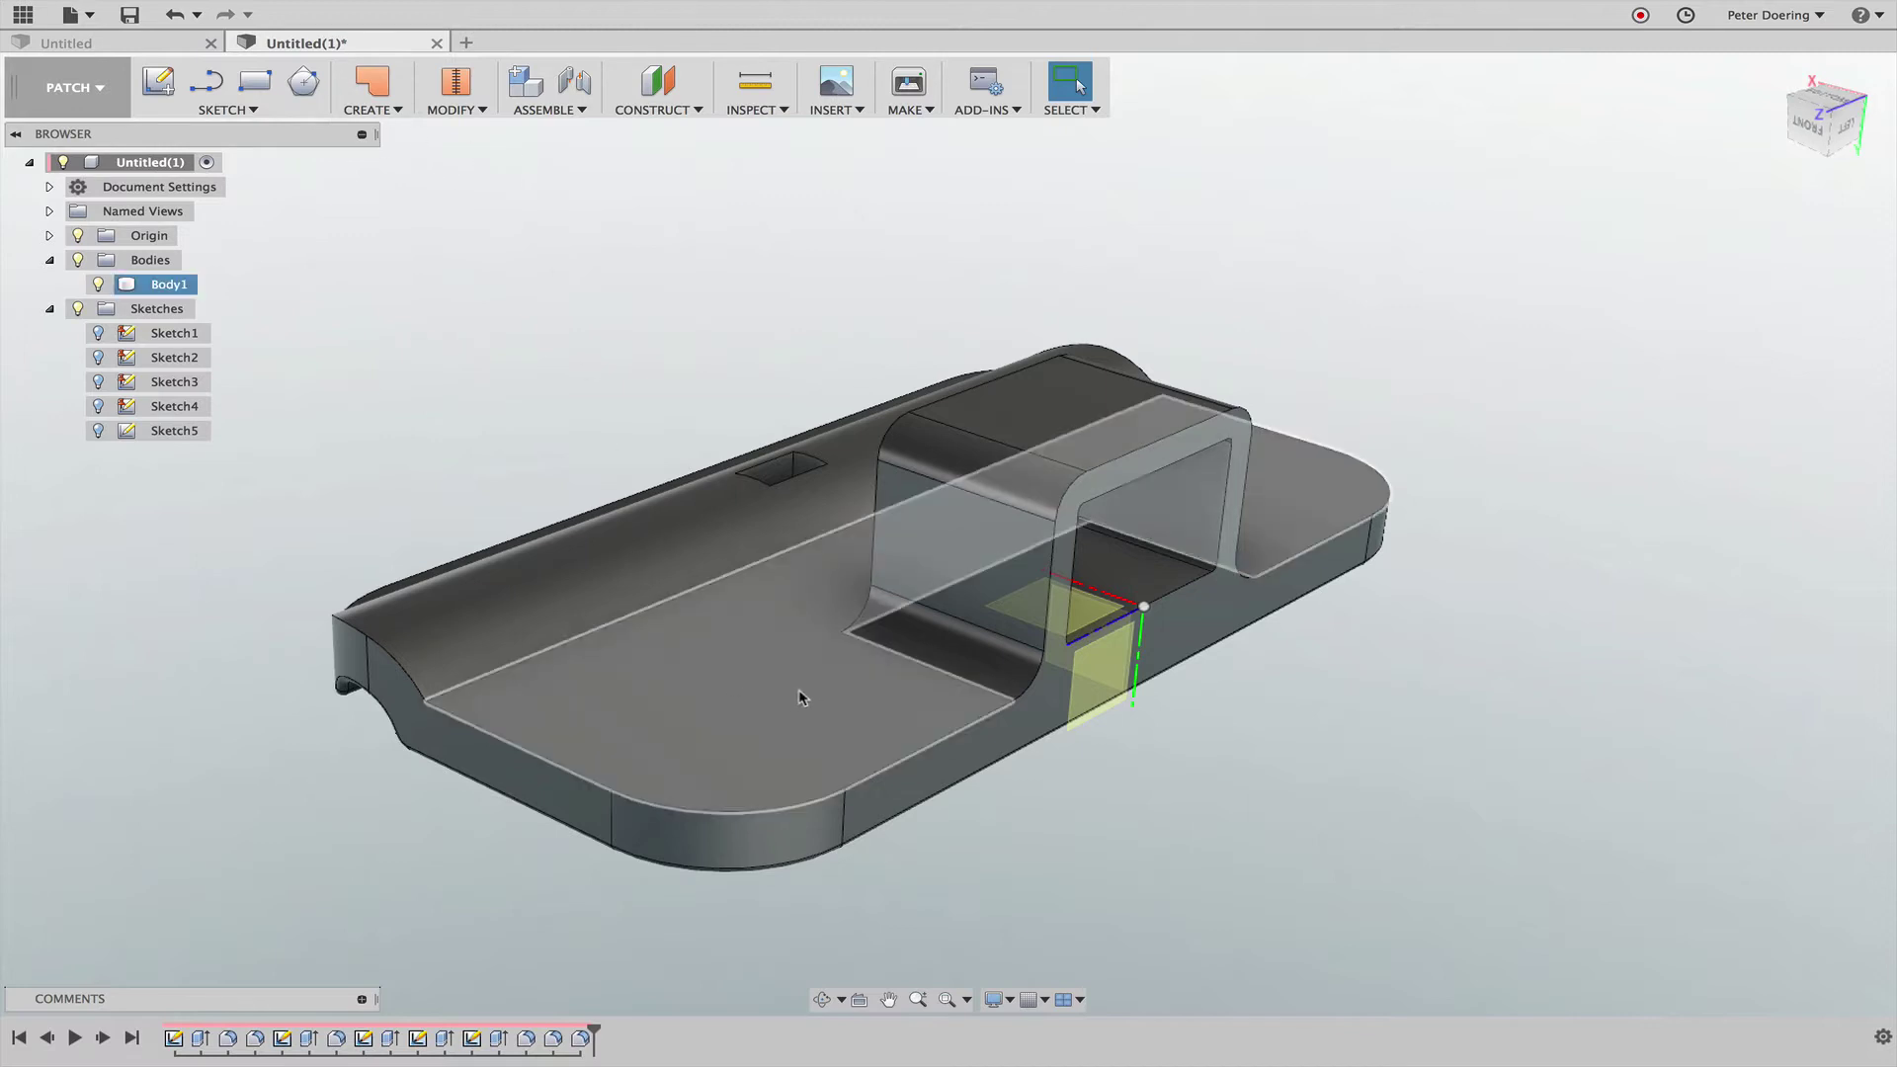
{"action": "left_click", "coordinate": [392, 110]}
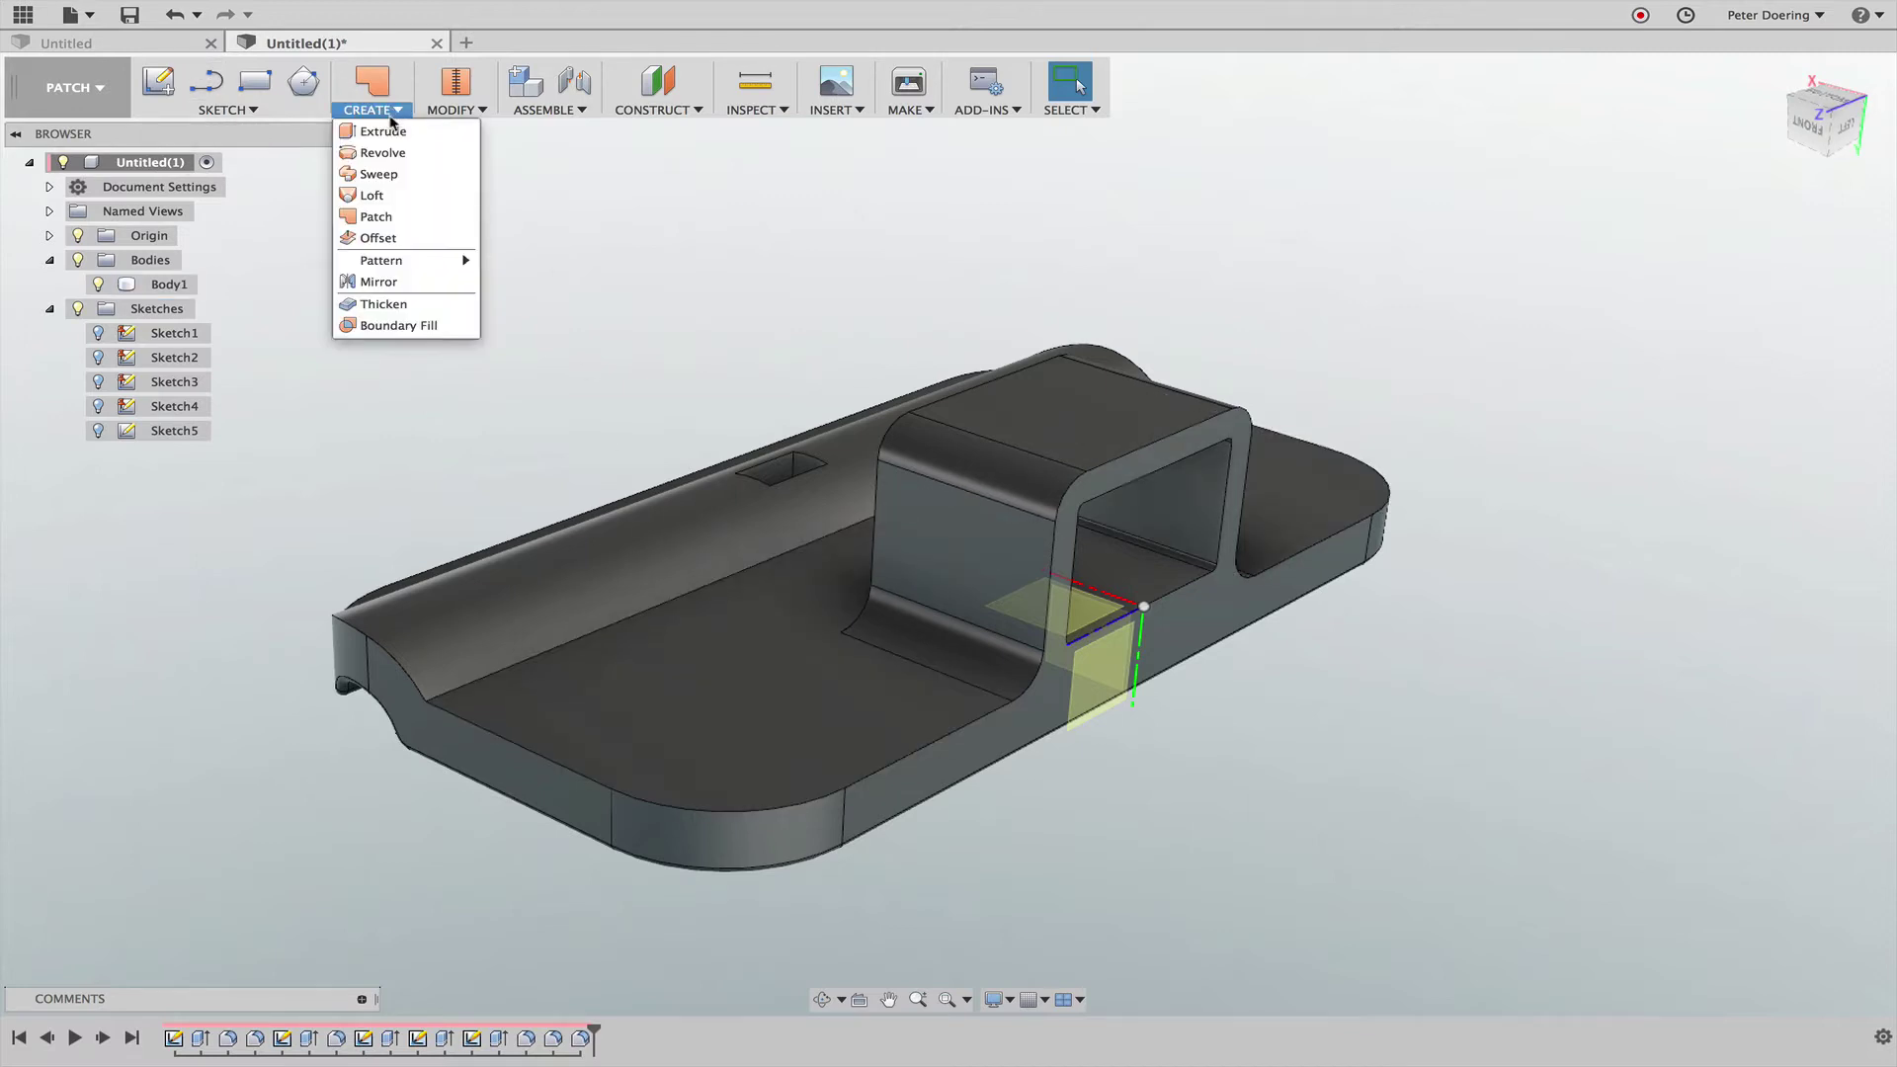
{"action": "left_click", "coordinate": [380, 241]}
{"action": "left_click", "coordinate": [758, 681]}
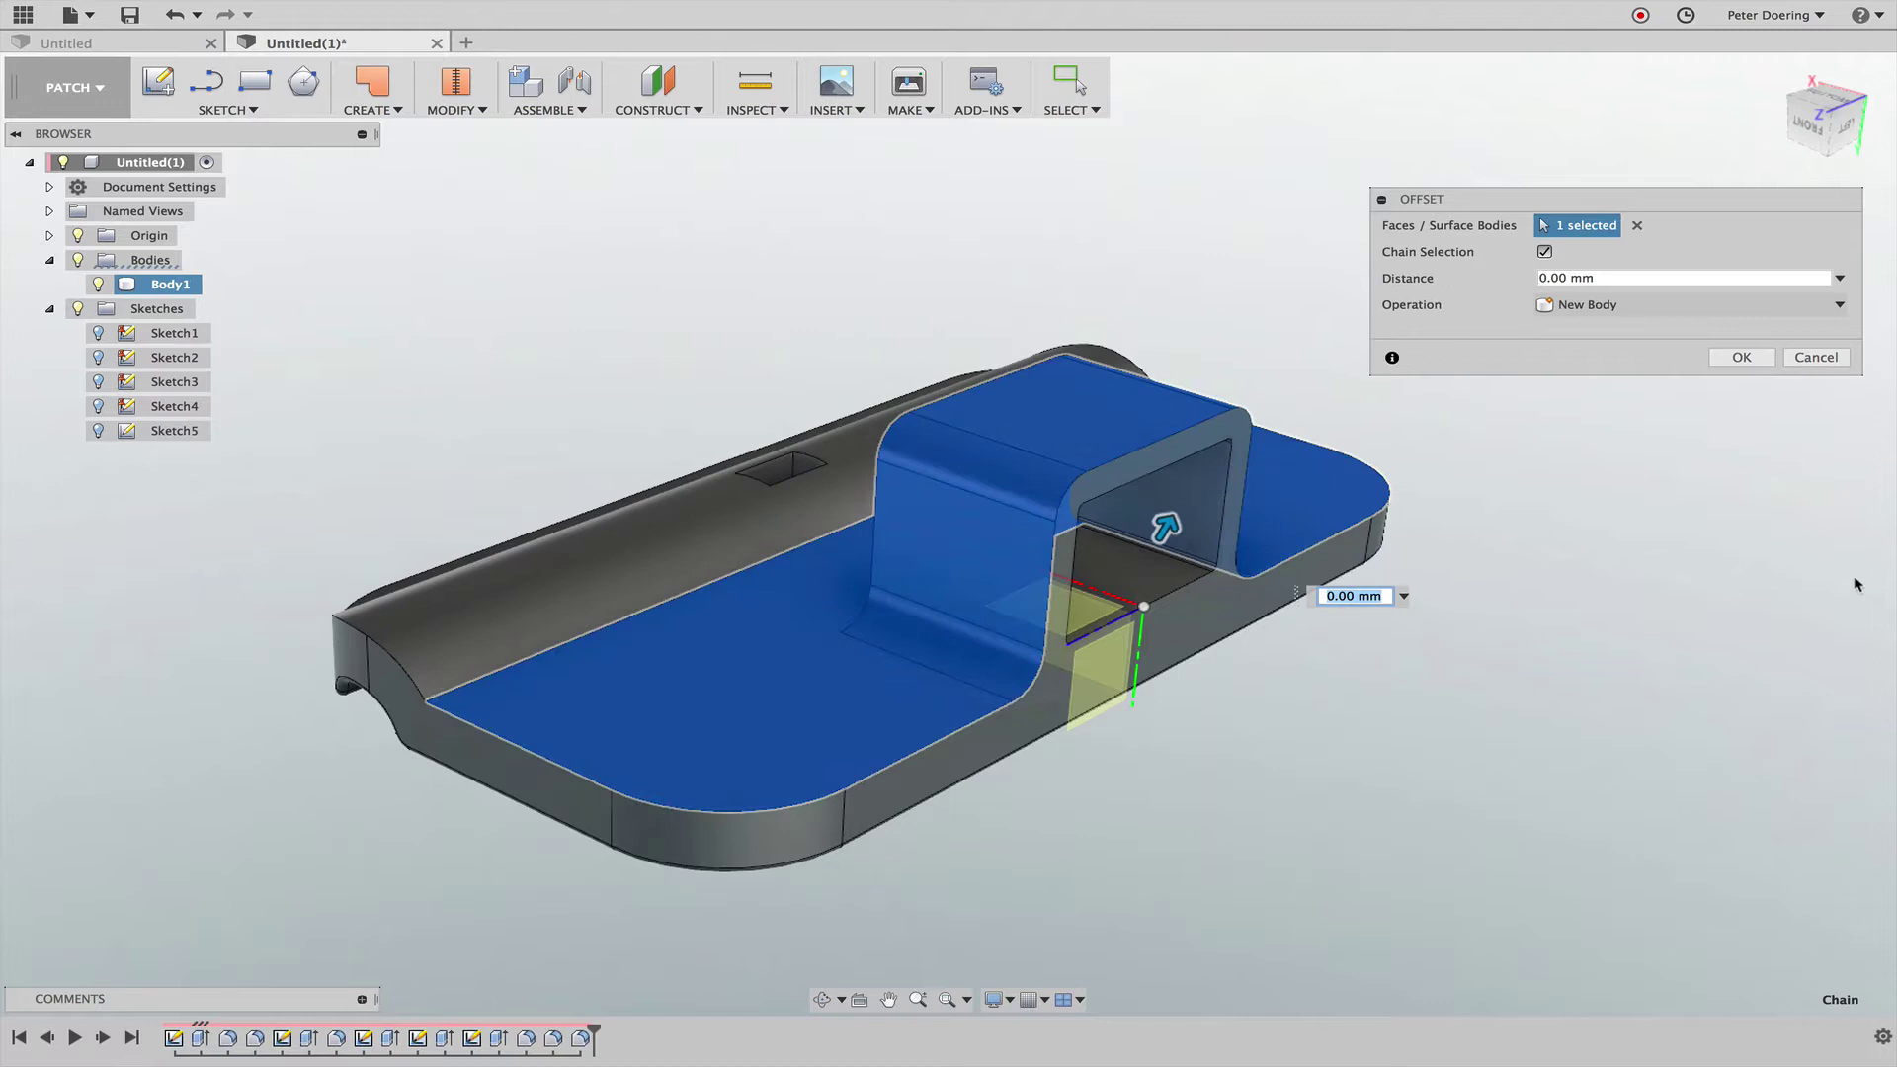
{"action": "mouse_move", "coordinate": [1895, 593]}
{"action": "middle_mouse_down", "text": "shift"}
{"action": "mouse_move", "coordinate": [1804, 605]}
{"action": "mouse_move", "coordinate": [1883, 599]}
{"action": "middle_mouse_up", "text": "shift"}
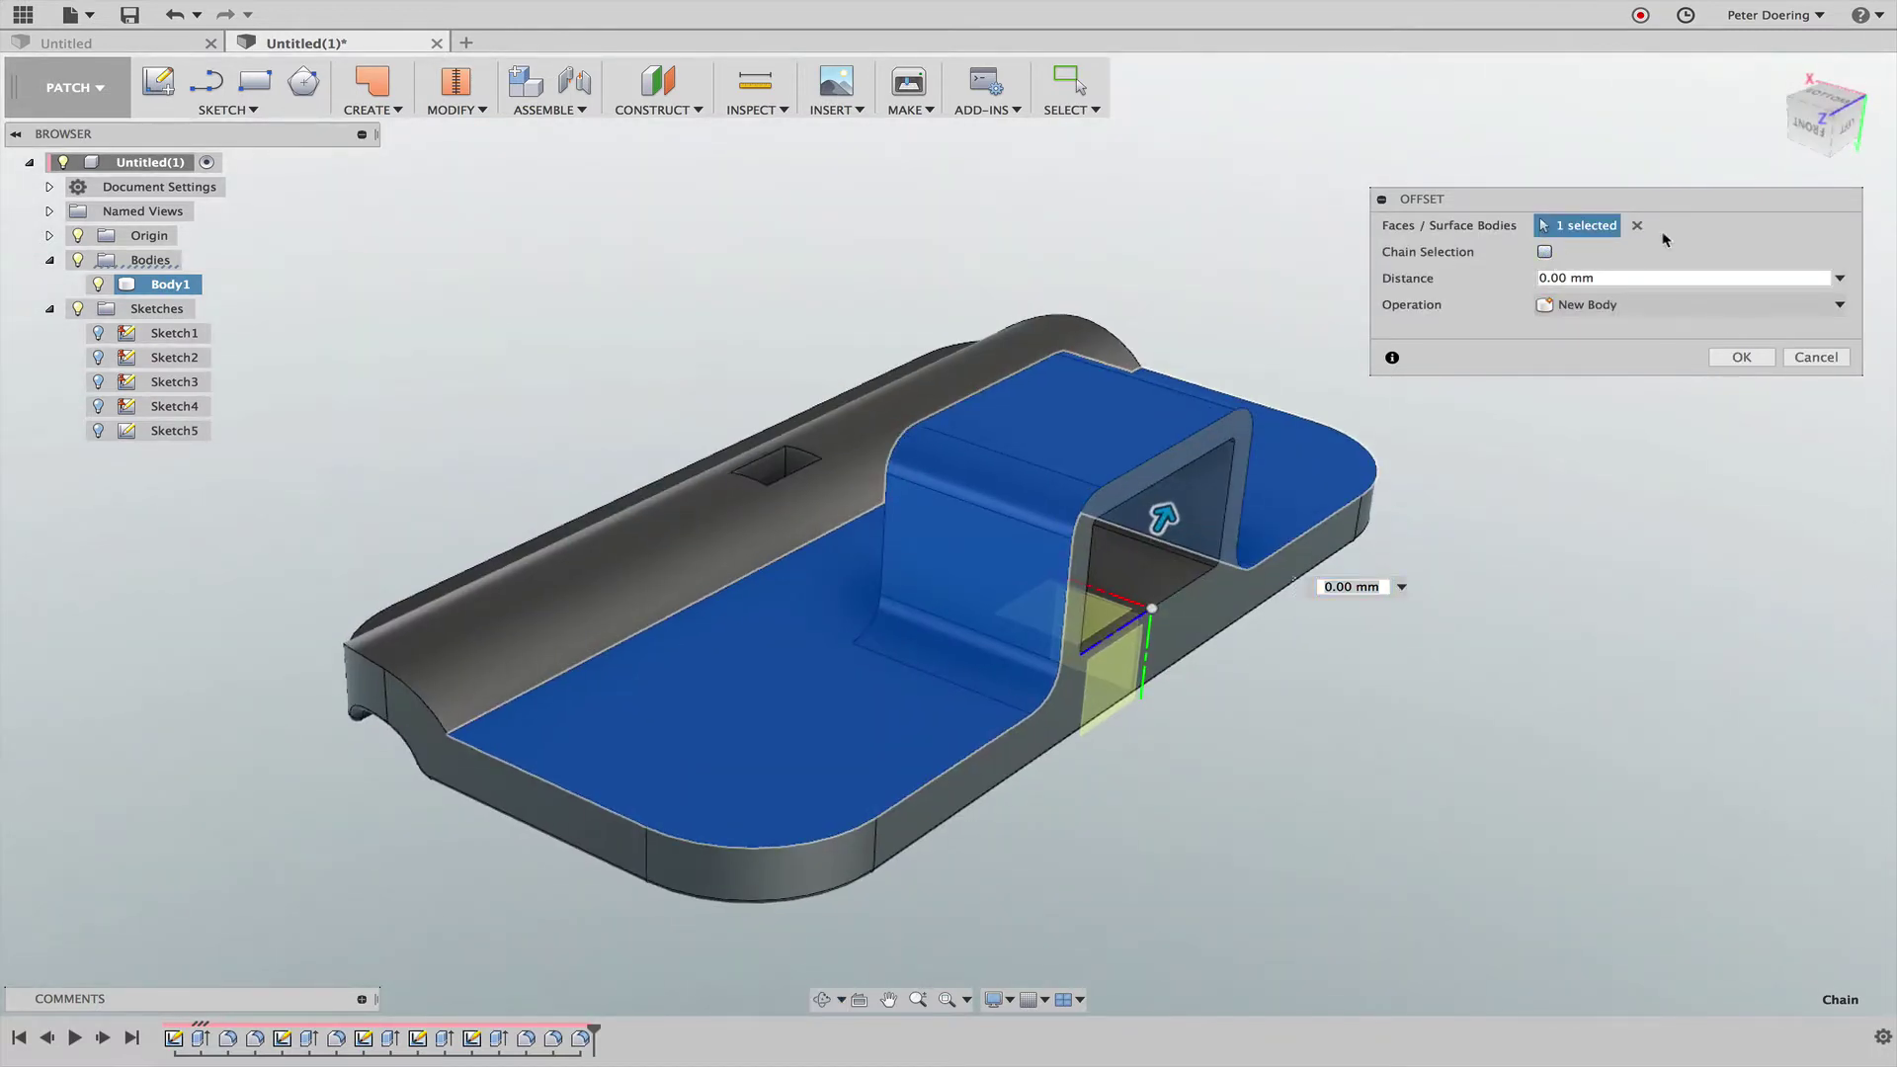
{"action": "left_click", "coordinate": [1637, 226]}
{"action": "left_click", "coordinate": [842, 758]}
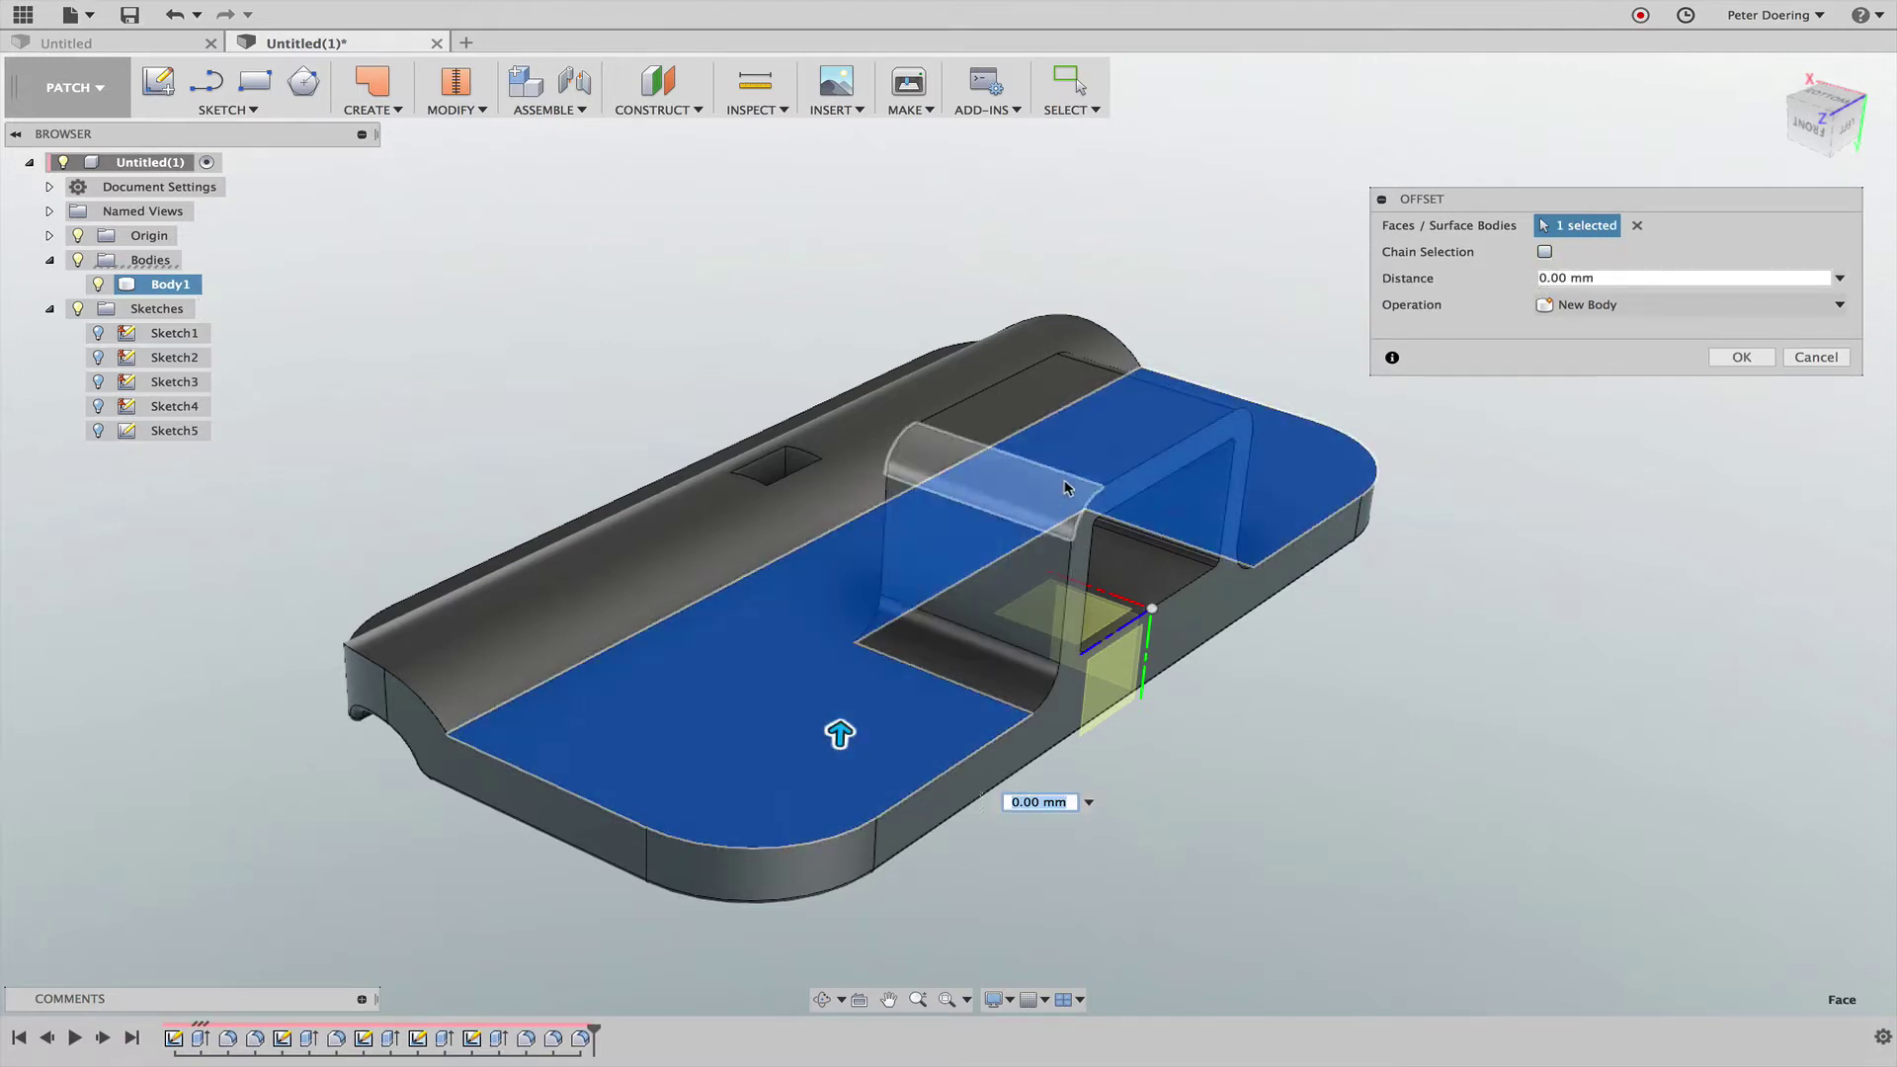
{"action": "middle_click_drag", "start_coordinate": [1436, 652], "coordinate": [1295, 665], "text": "shift"}
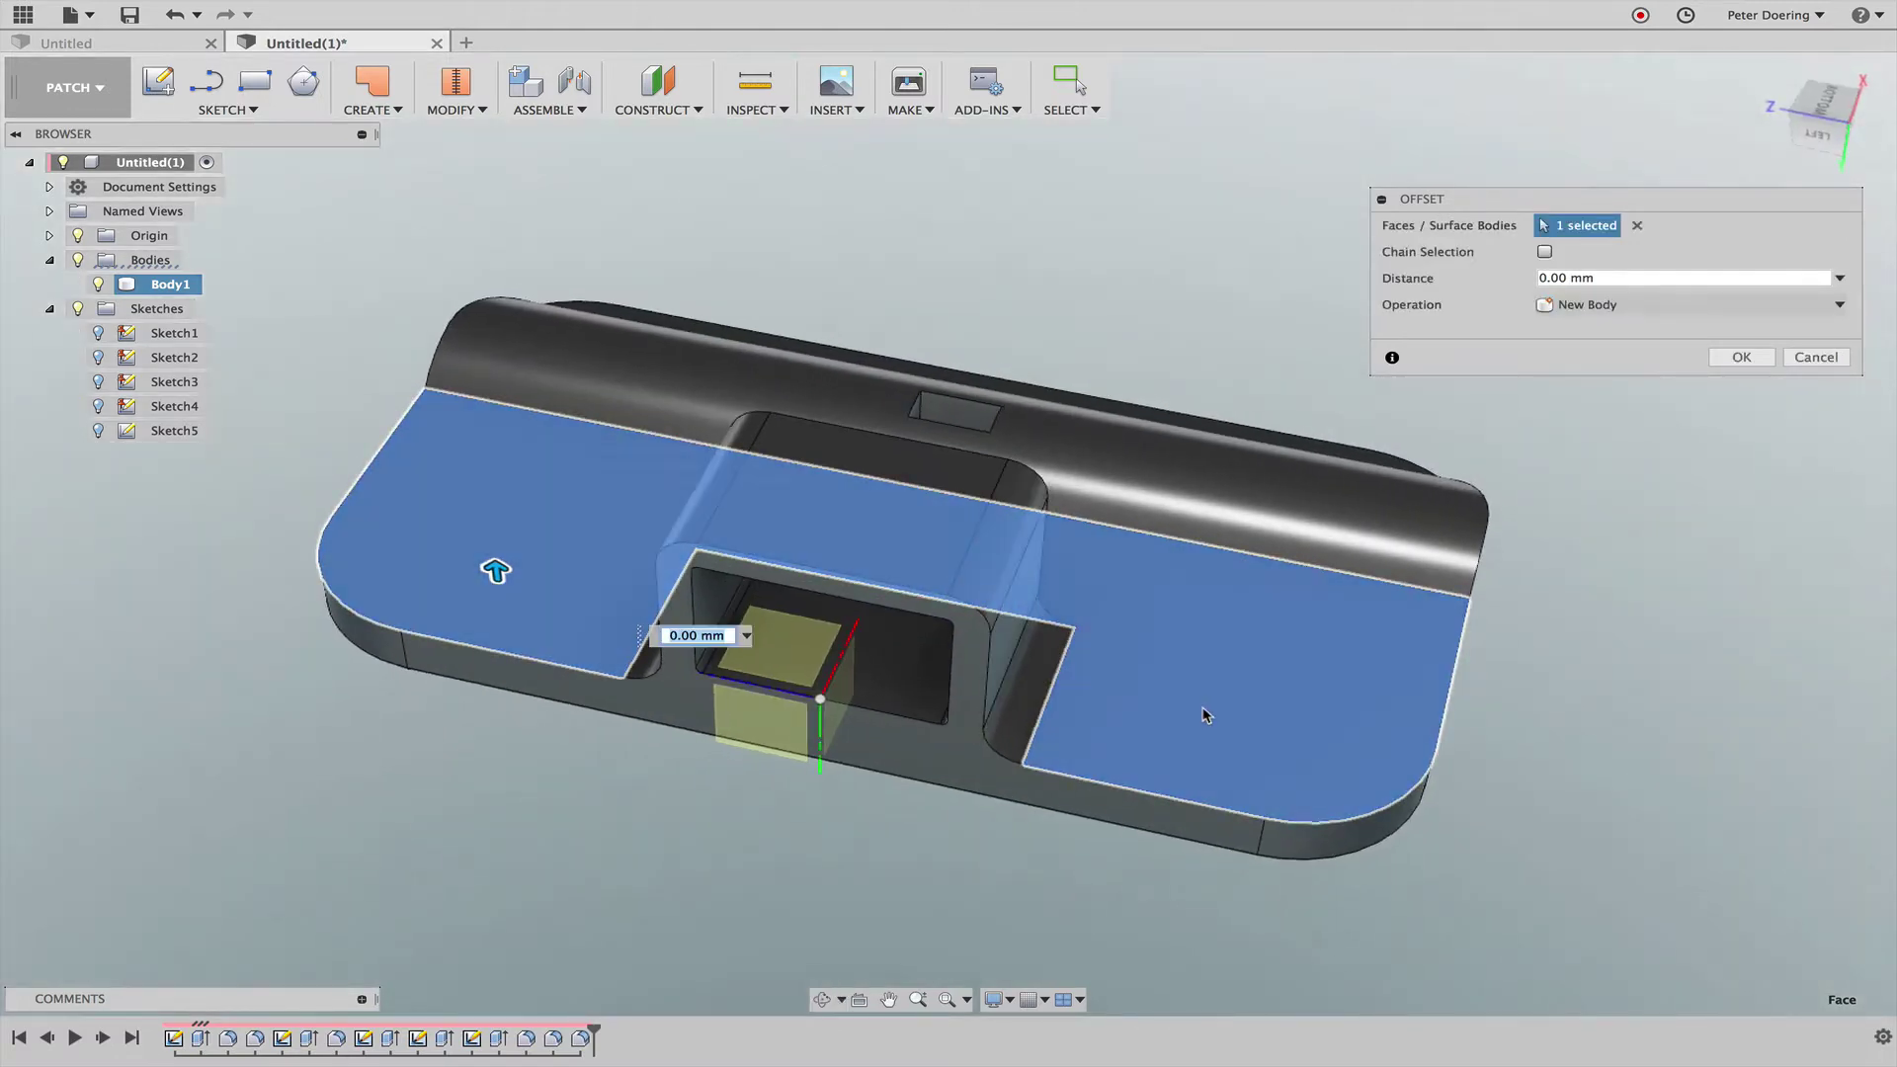
{"action": "middle_click_drag", "start_coordinate": [1302, 824], "coordinate": [1379, 806], "text": "shift"}
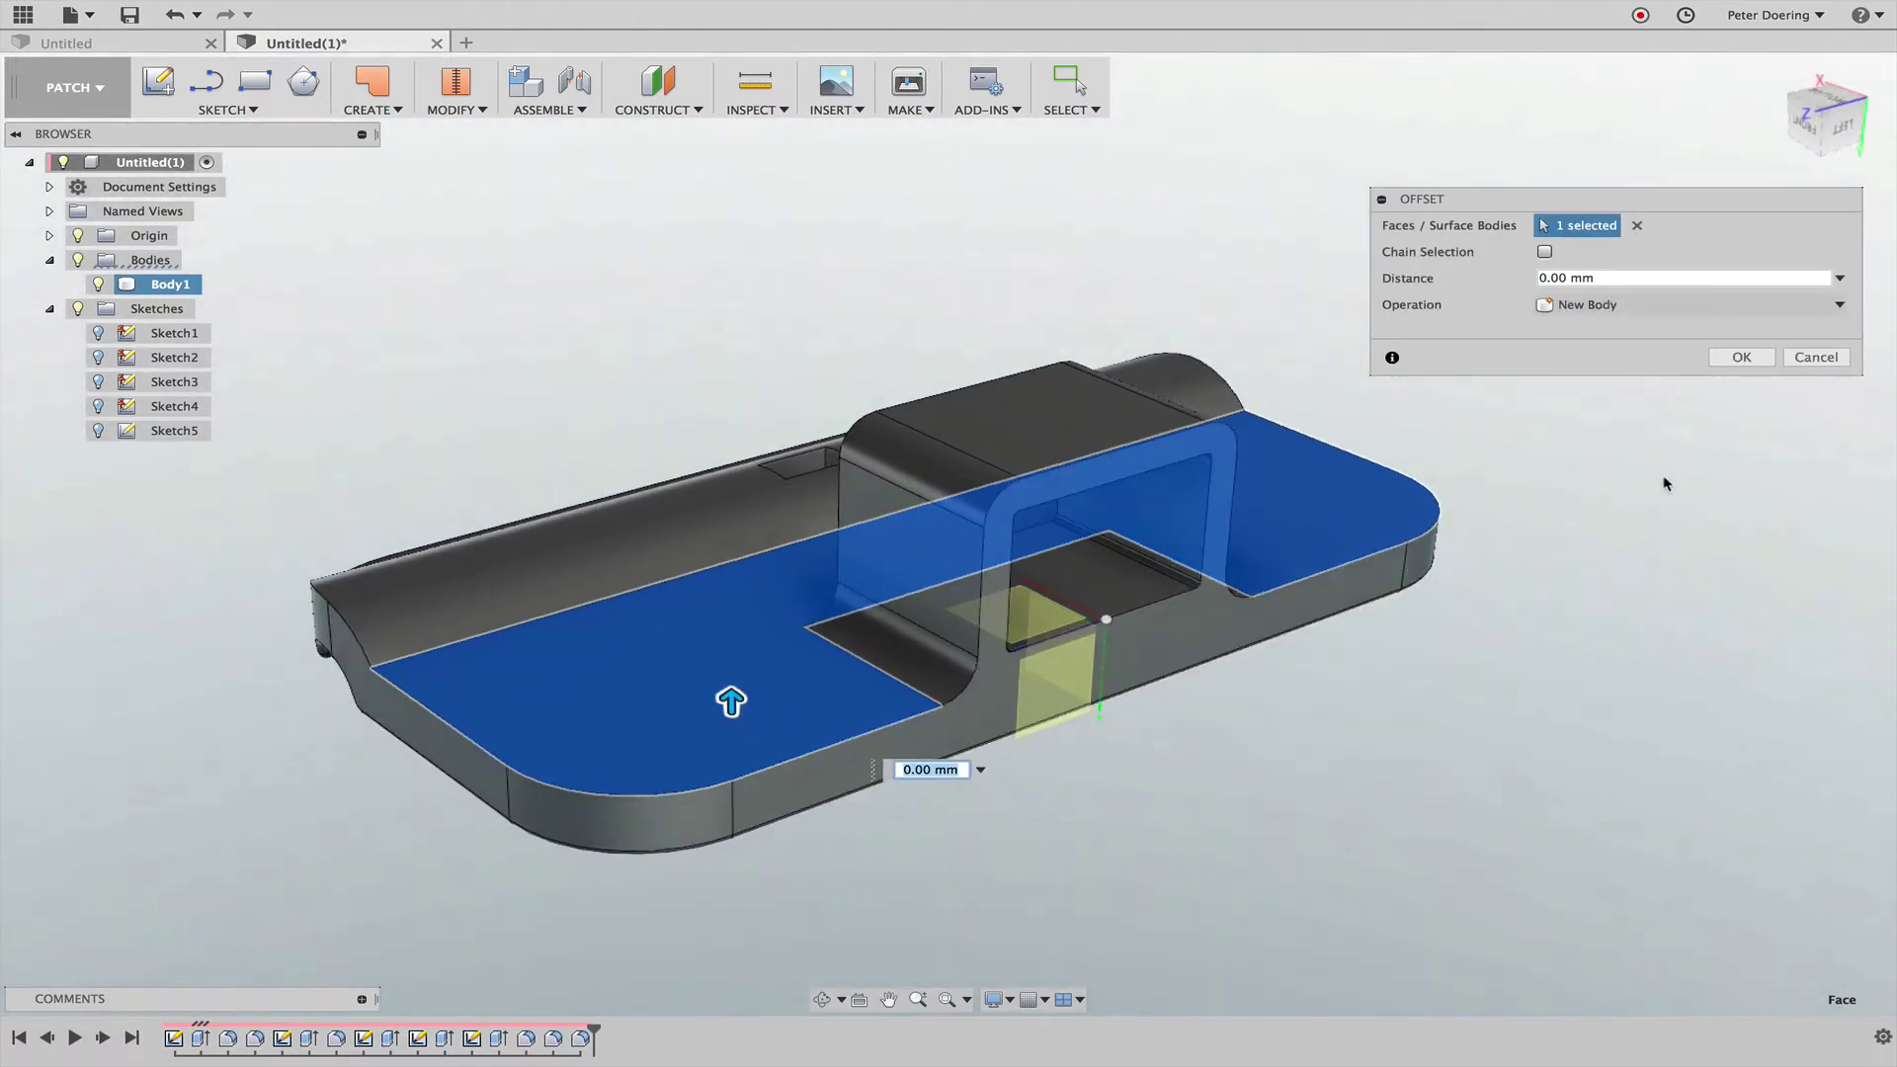
{"action": "left_click", "coordinate": [1739, 358]}
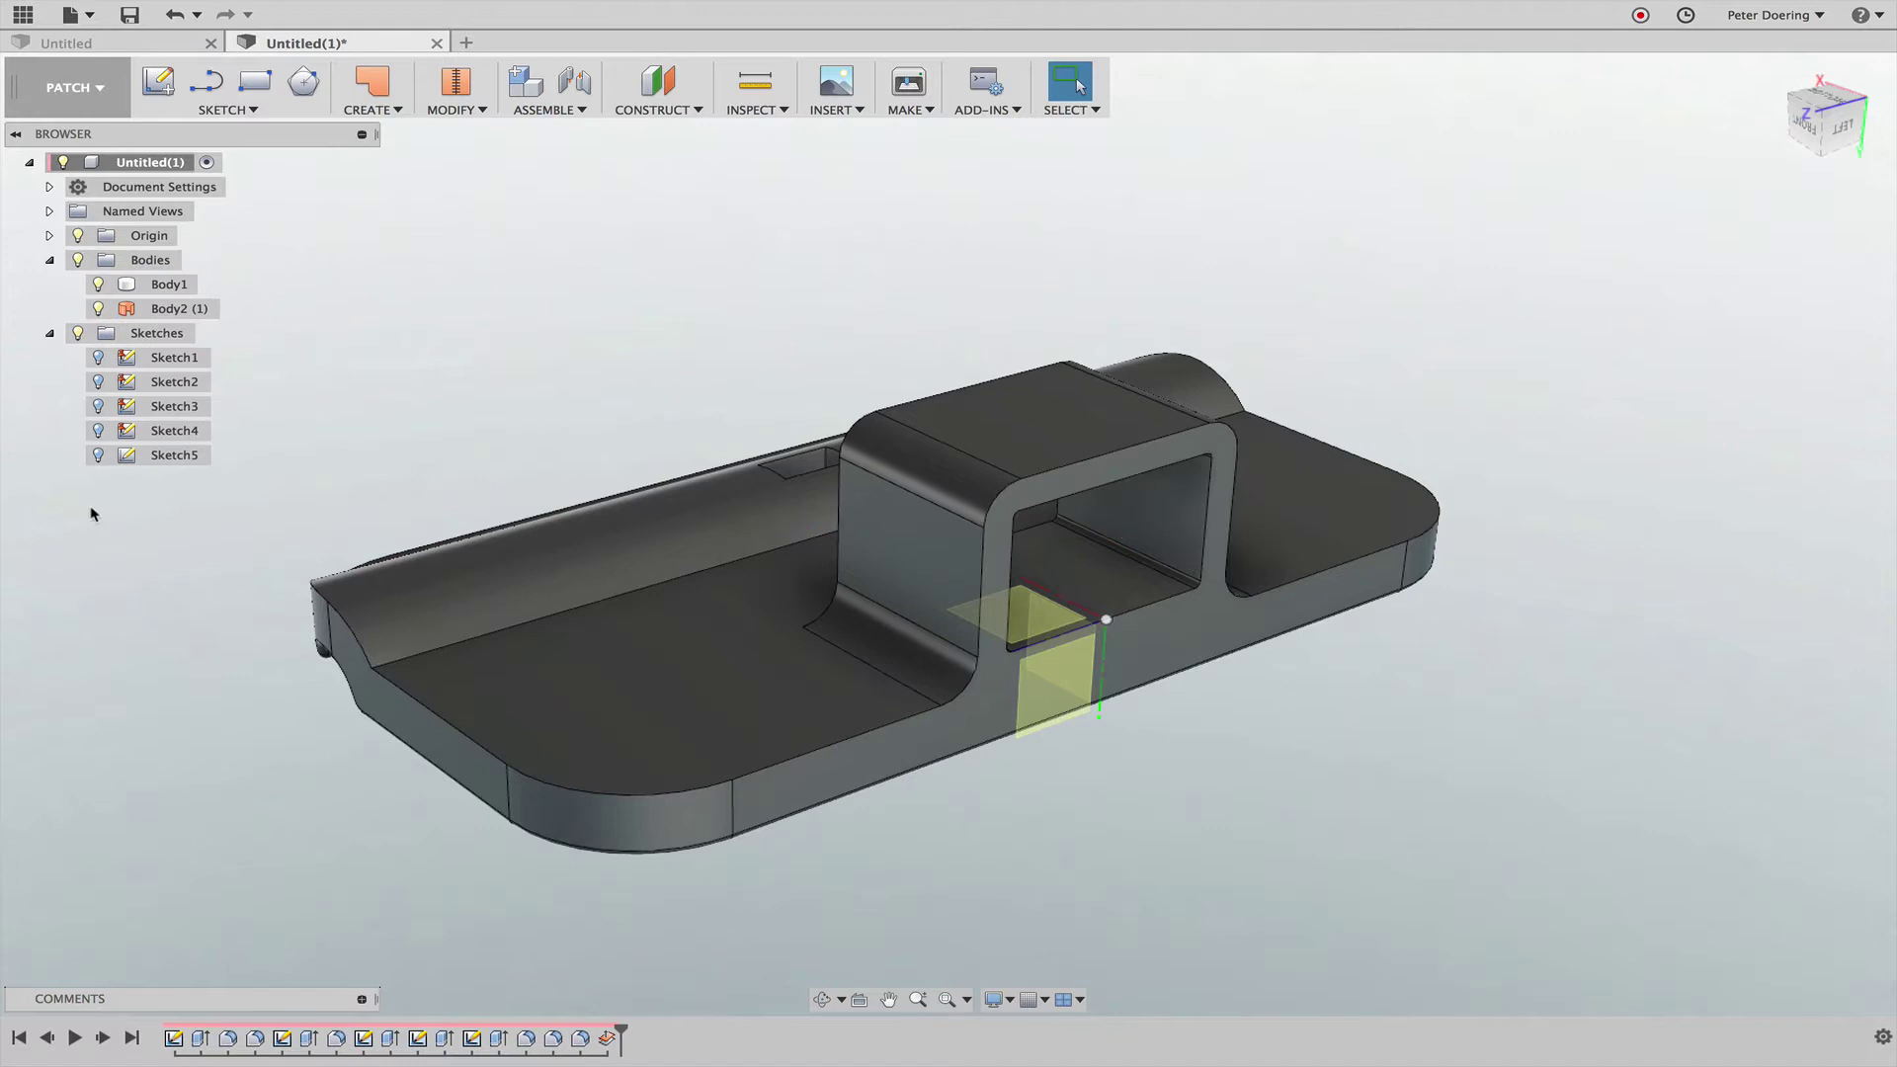
Step: Hide Body1 and loft a new surface body between the two facing side edges of the surface's notch
{"action": "left_click", "coordinate": [98, 284]}
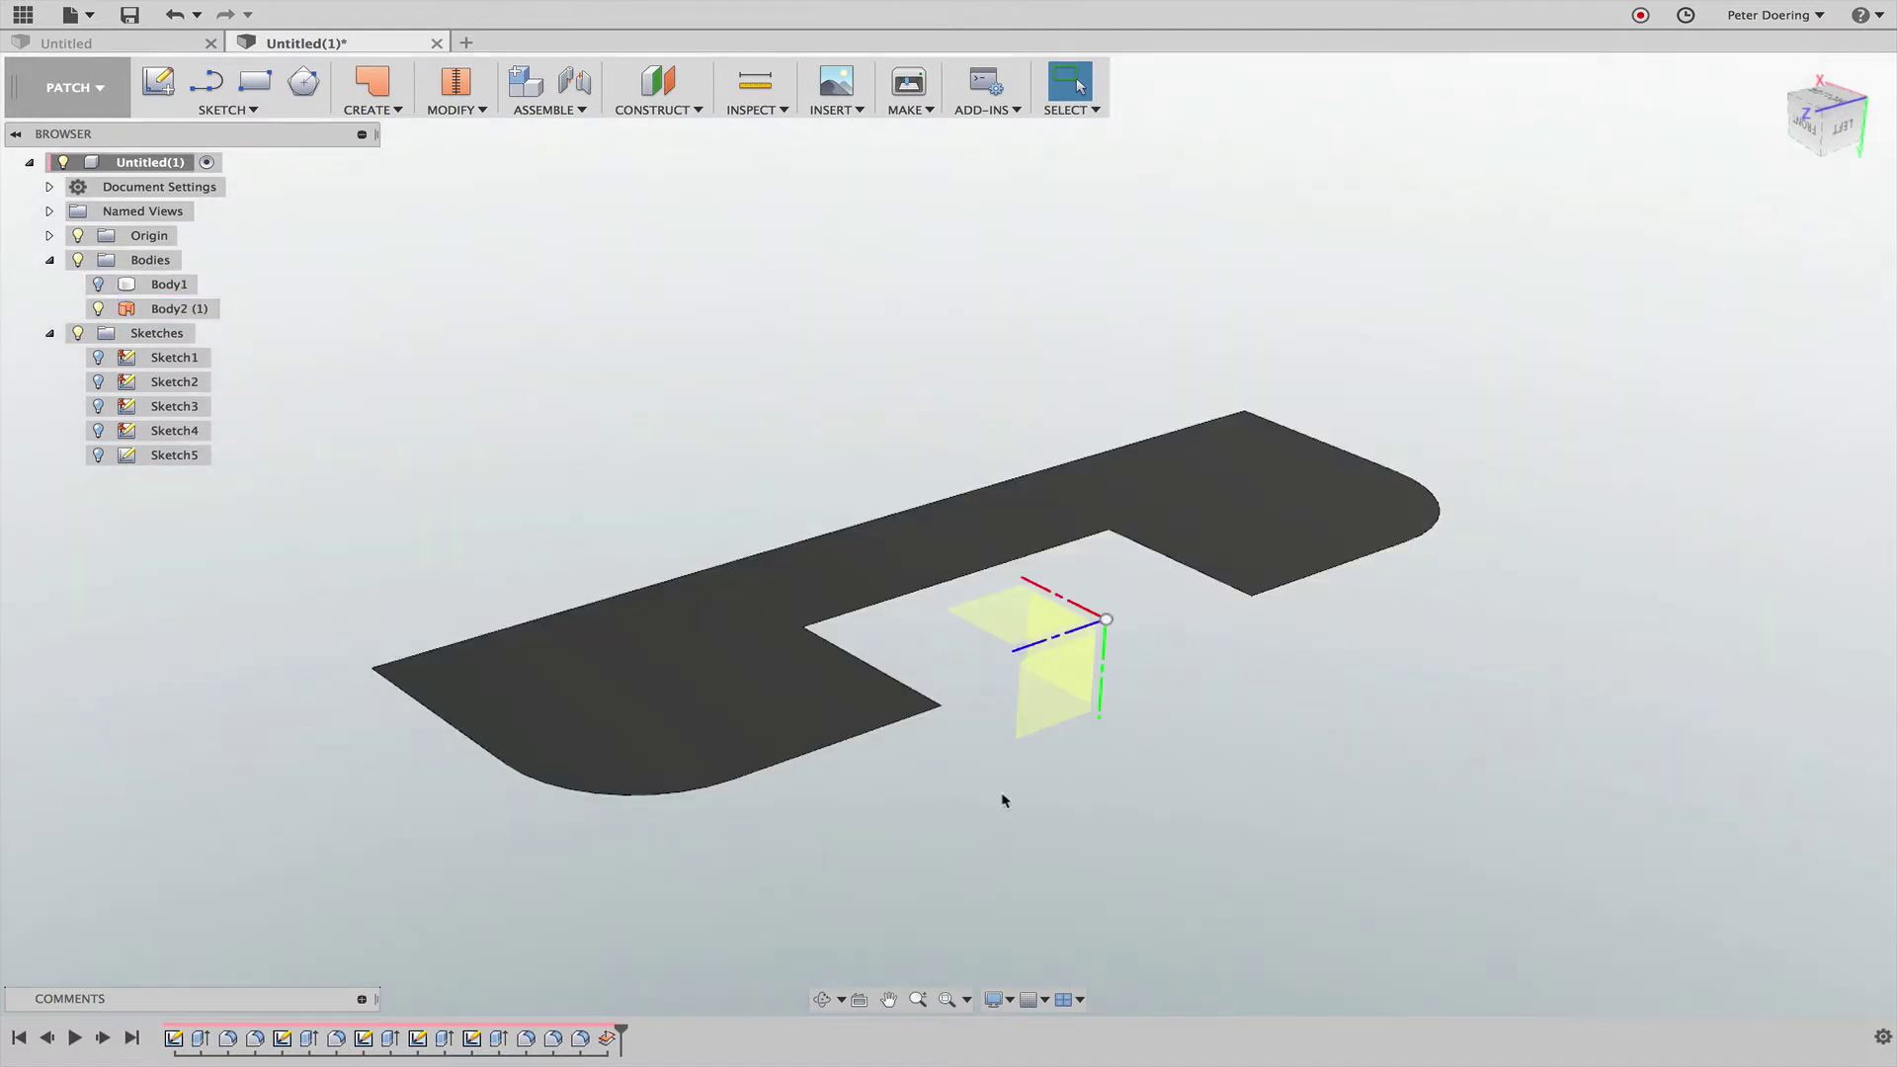
{"action": "middle_click_drag", "start_coordinate": [1004, 800], "coordinate": [995, 851], "text": "shift"}
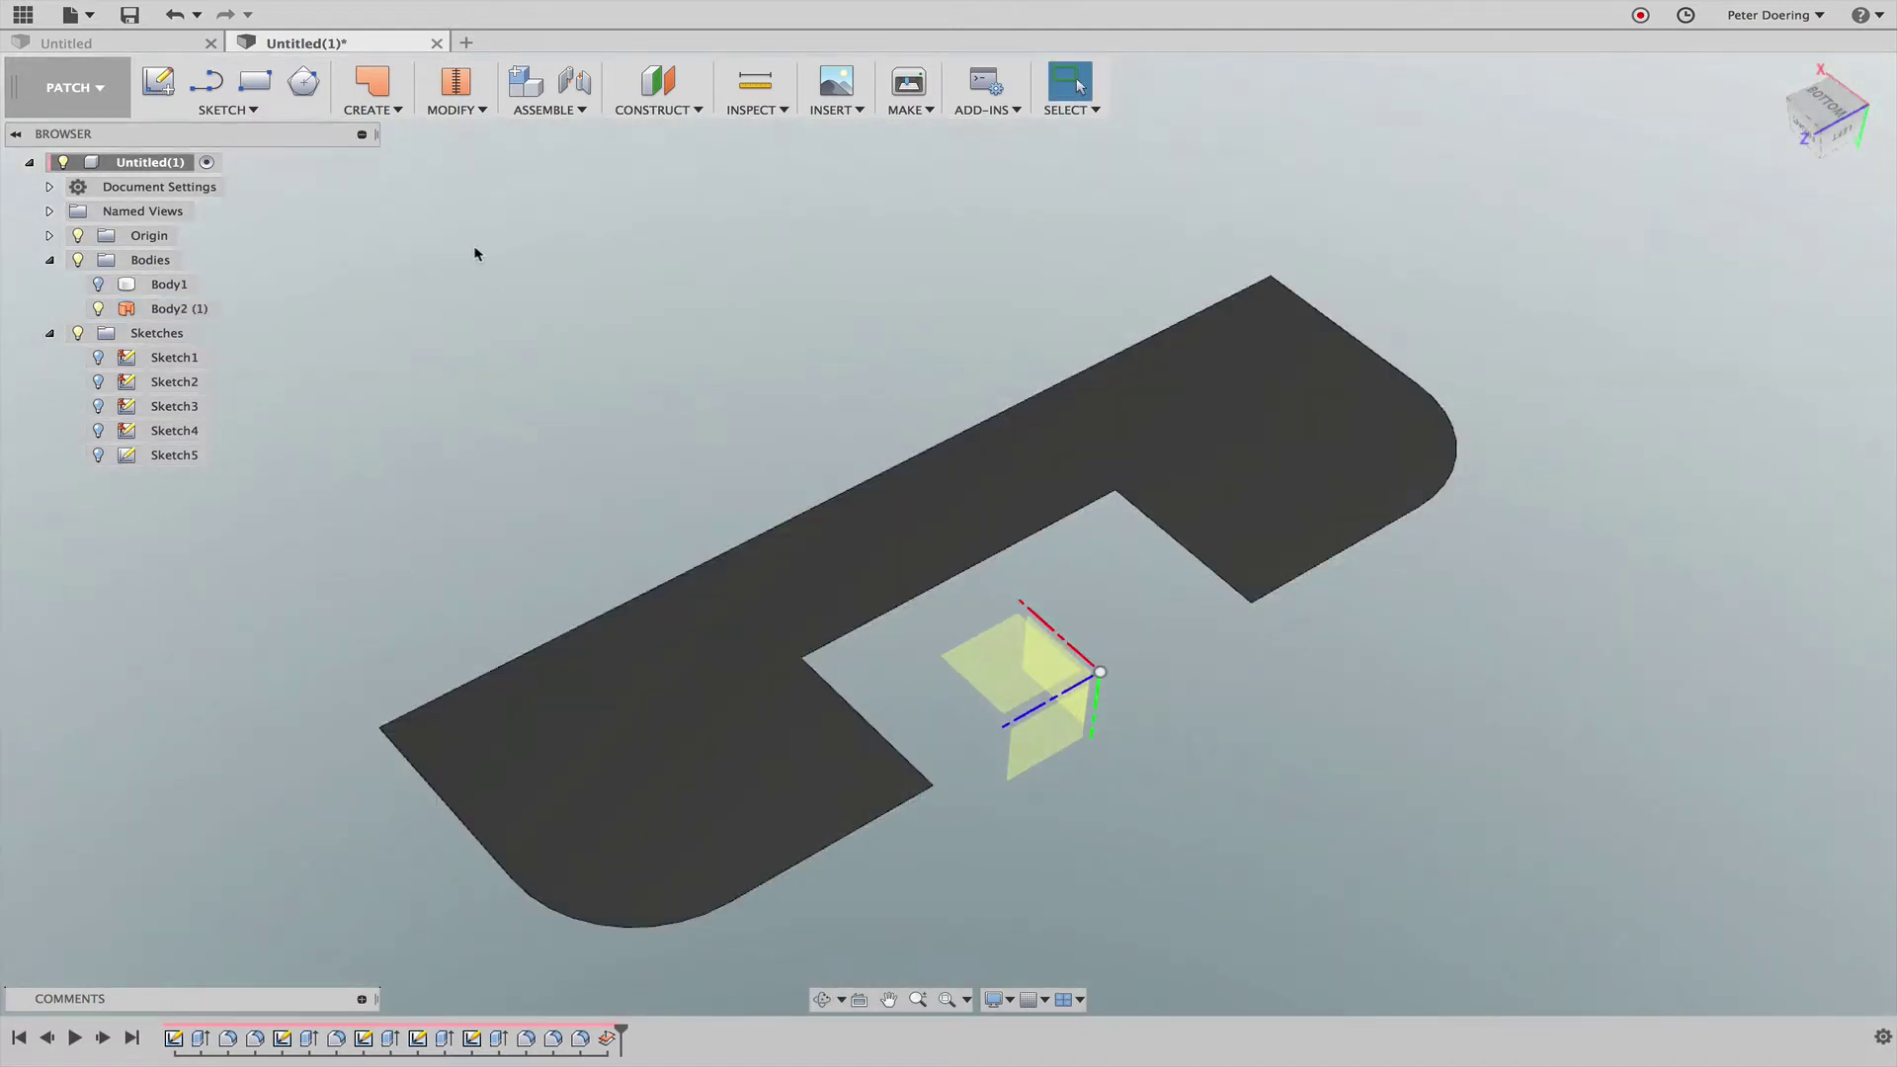
{"action": "left_click", "coordinate": [369, 107]}
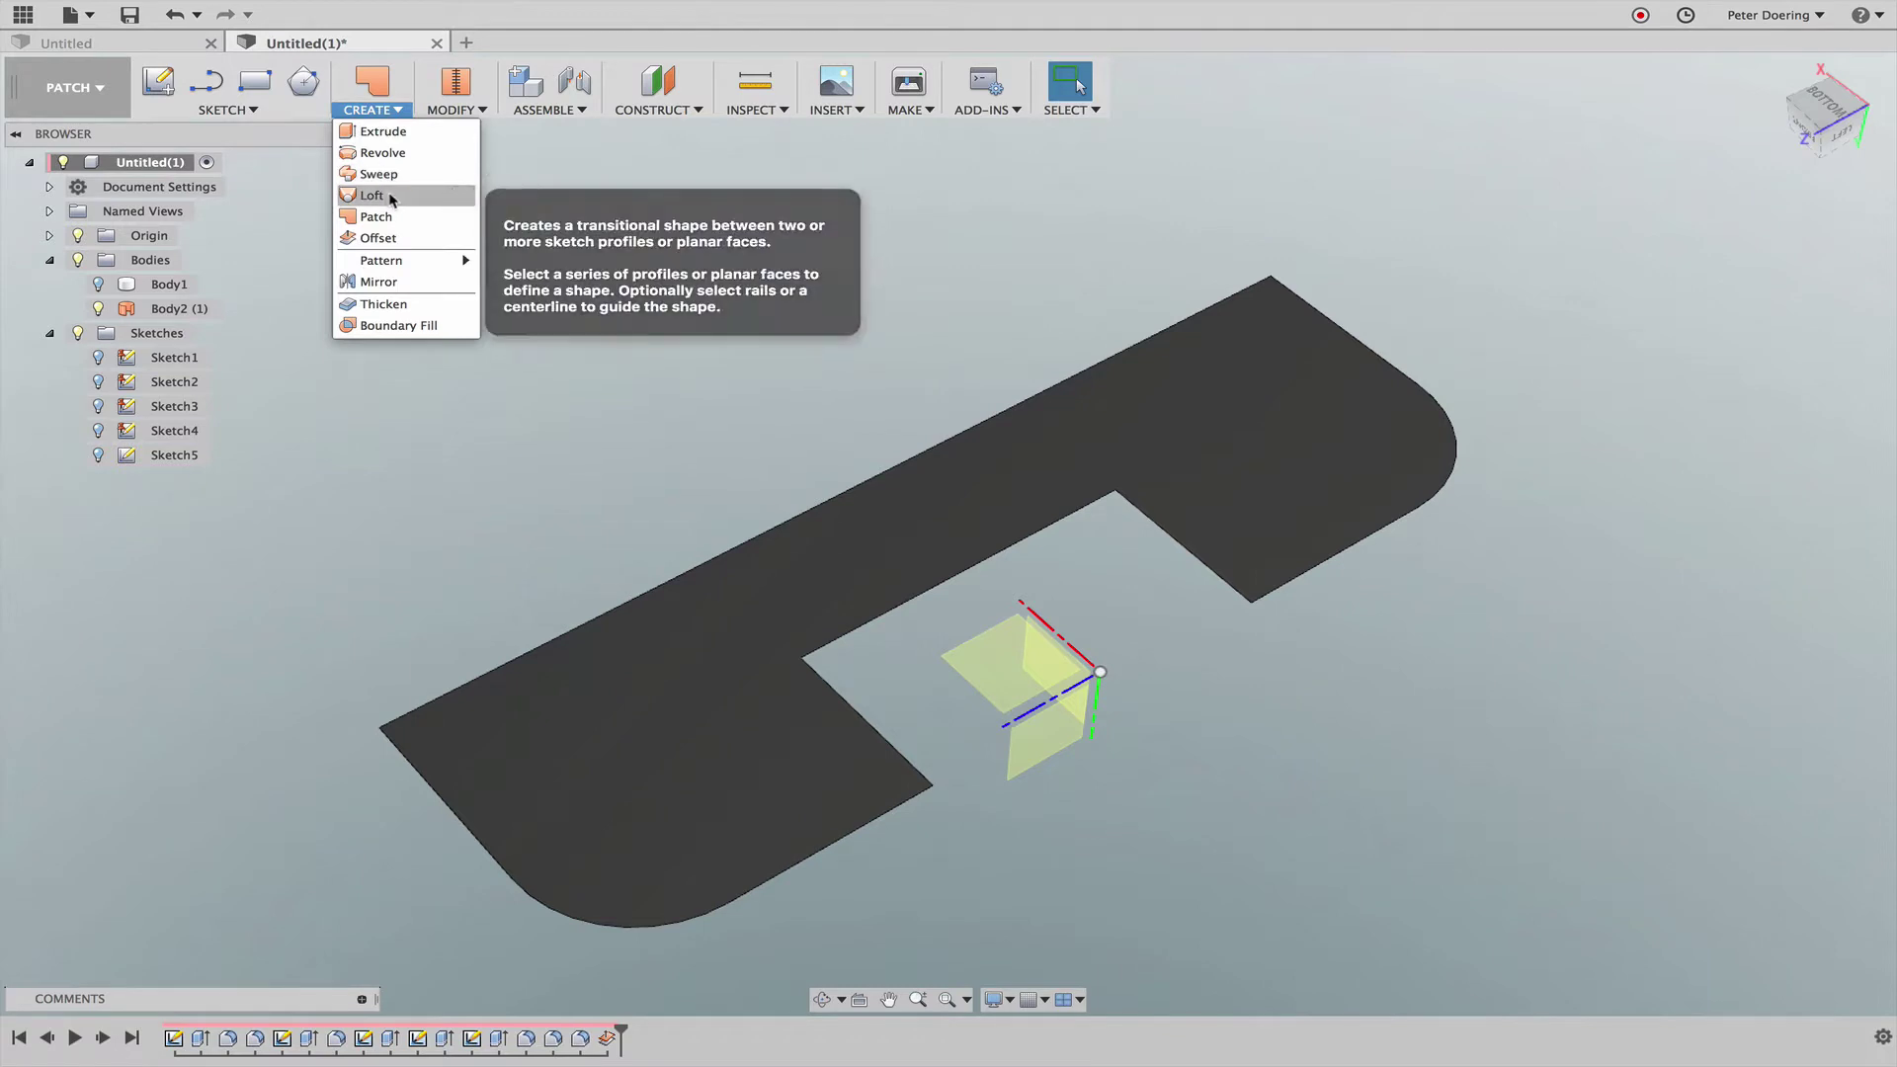
{"action": "left_click", "coordinate": [376, 195]}
{"action": "left_click", "coordinate": [829, 685]}
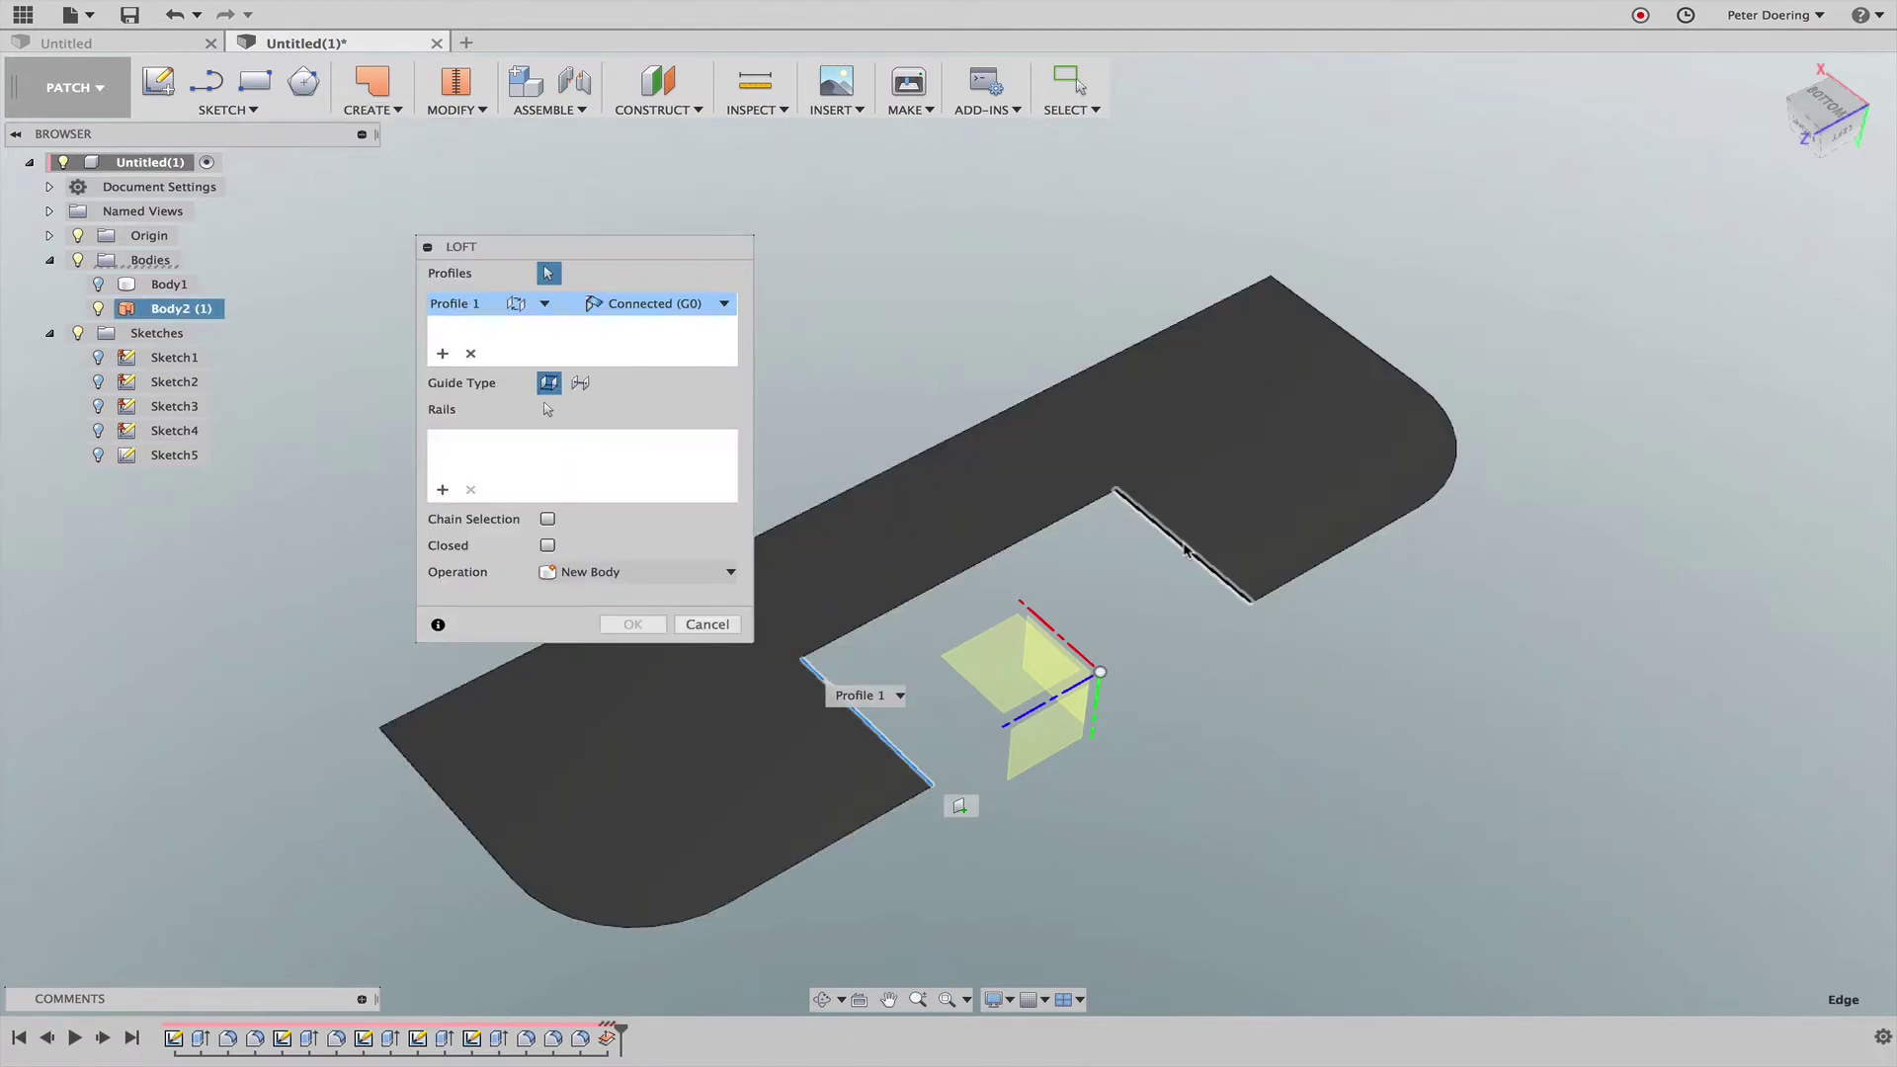
{"action": "left_click", "coordinate": [1189, 550]}
{"action": "left_click", "coordinate": [657, 622]}
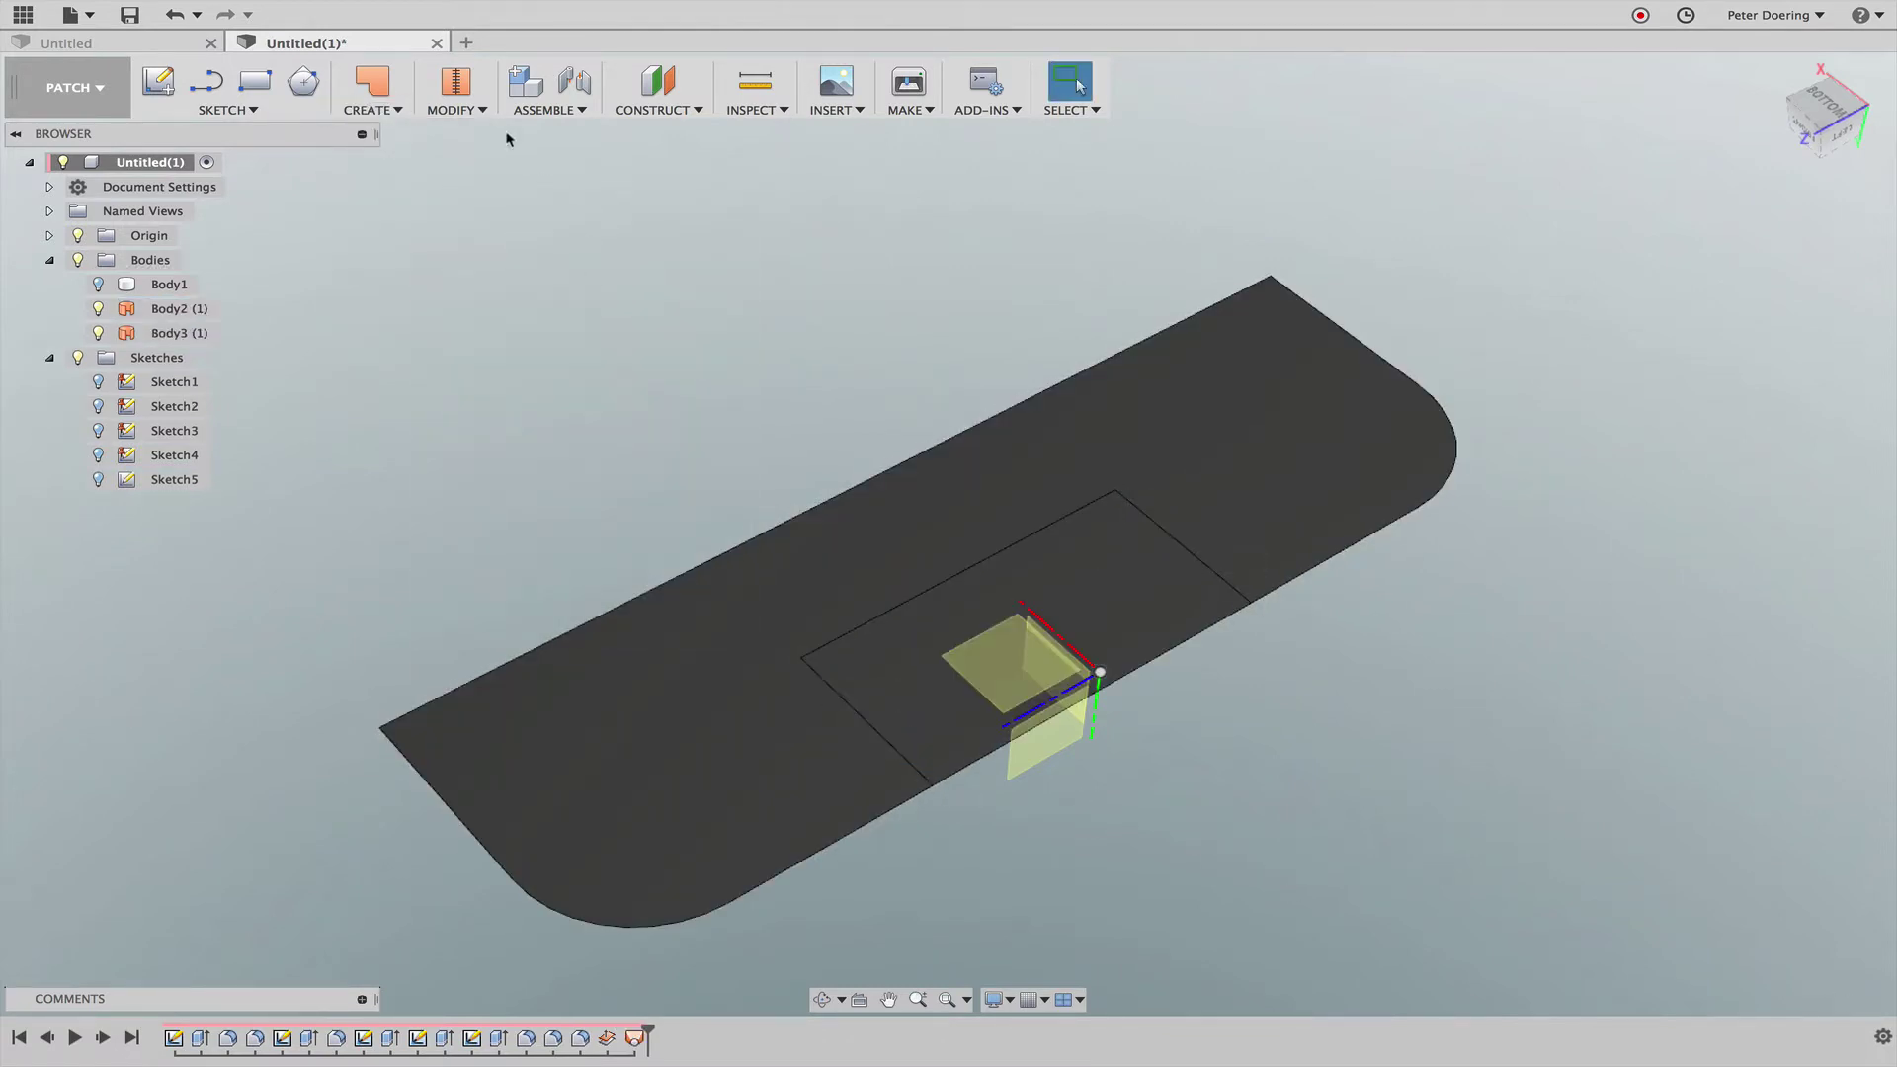
Step: Stitch the offset surface and the lofted patch into one surface body
{"action": "left_click", "coordinate": [456, 82]}
{"action": "left_click", "coordinate": [822, 566]}
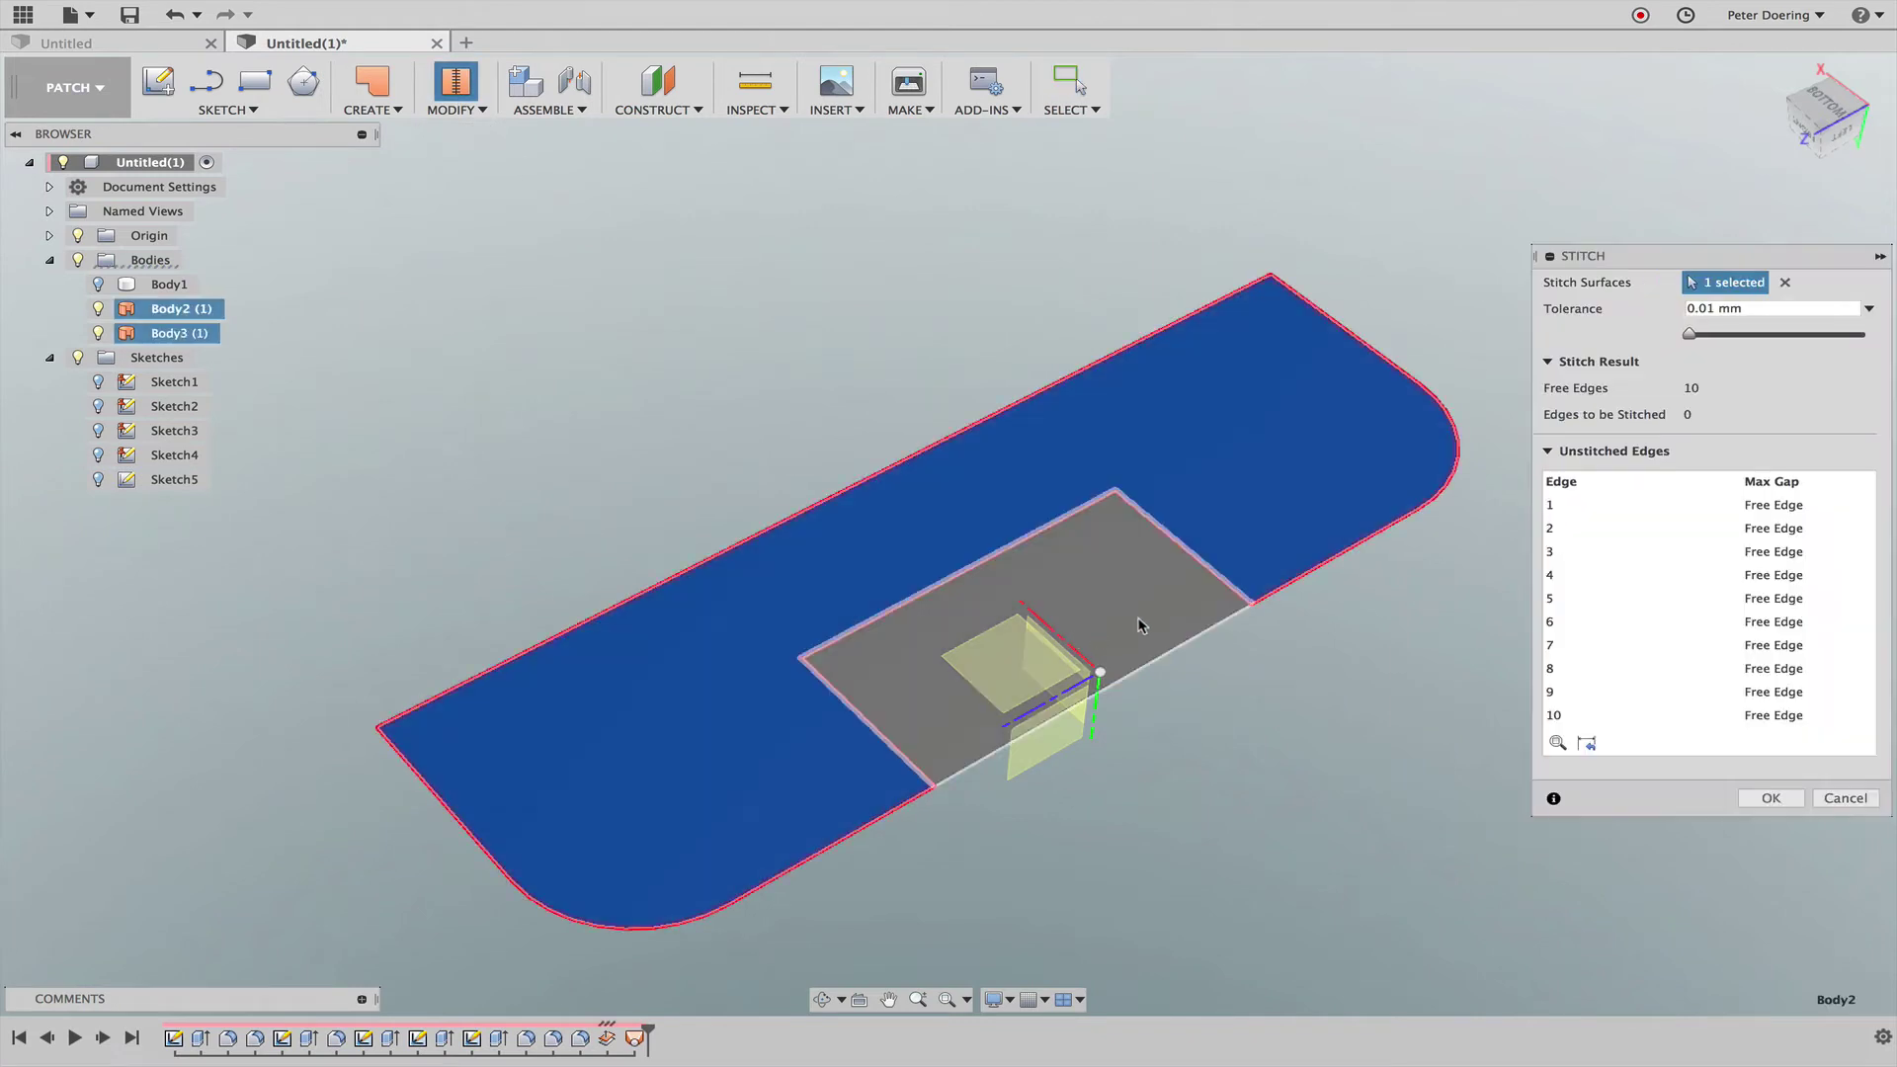
{"action": "left_click", "coordinate": [1143, 626]}
{"action": "left_click", "coordinate": [1771, 752]}
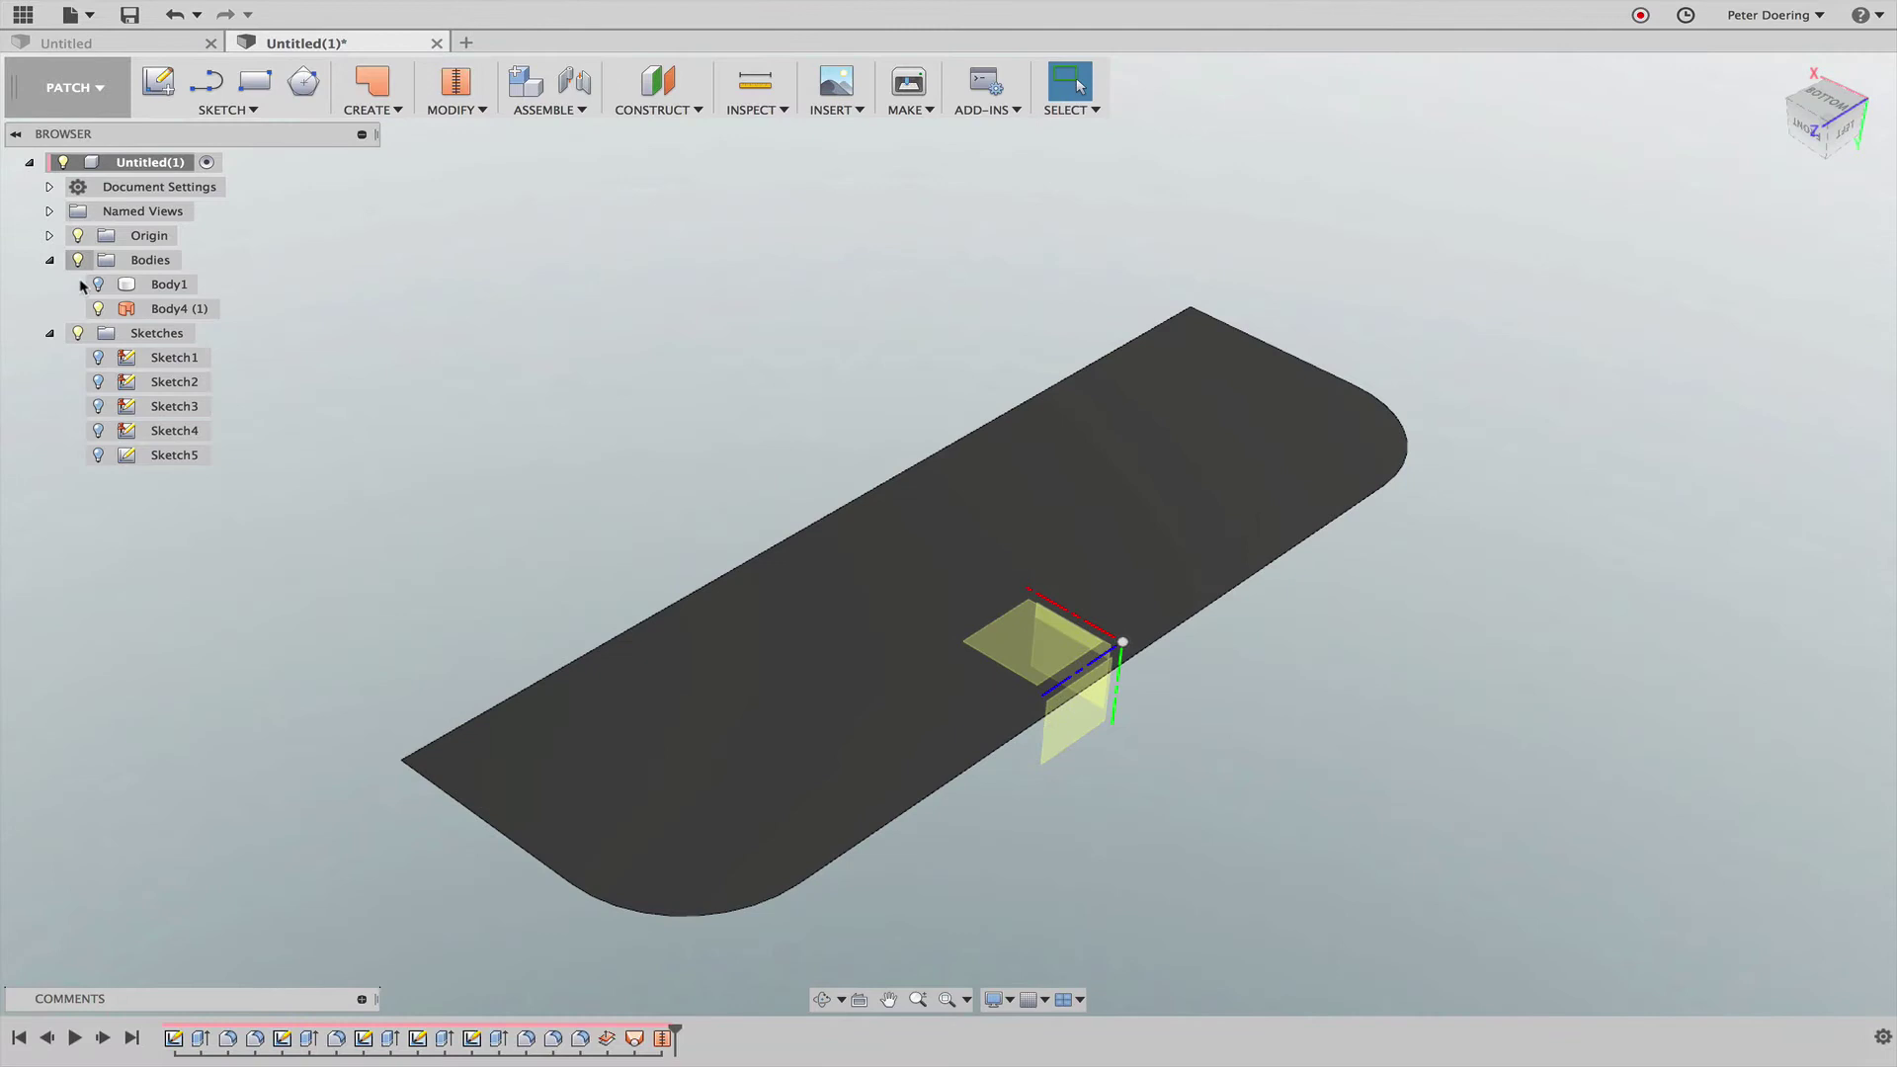
Step: Show Body1 and split it using the stitched surface Body4 as the splitting tool, with Extend Splitting Tool off
{"action": "left_click", "coordinate": [98, 284]}
{"action": "middle_click_drag", "start_coordinate": [1411, 818], "coordinate": [1372, 790]}
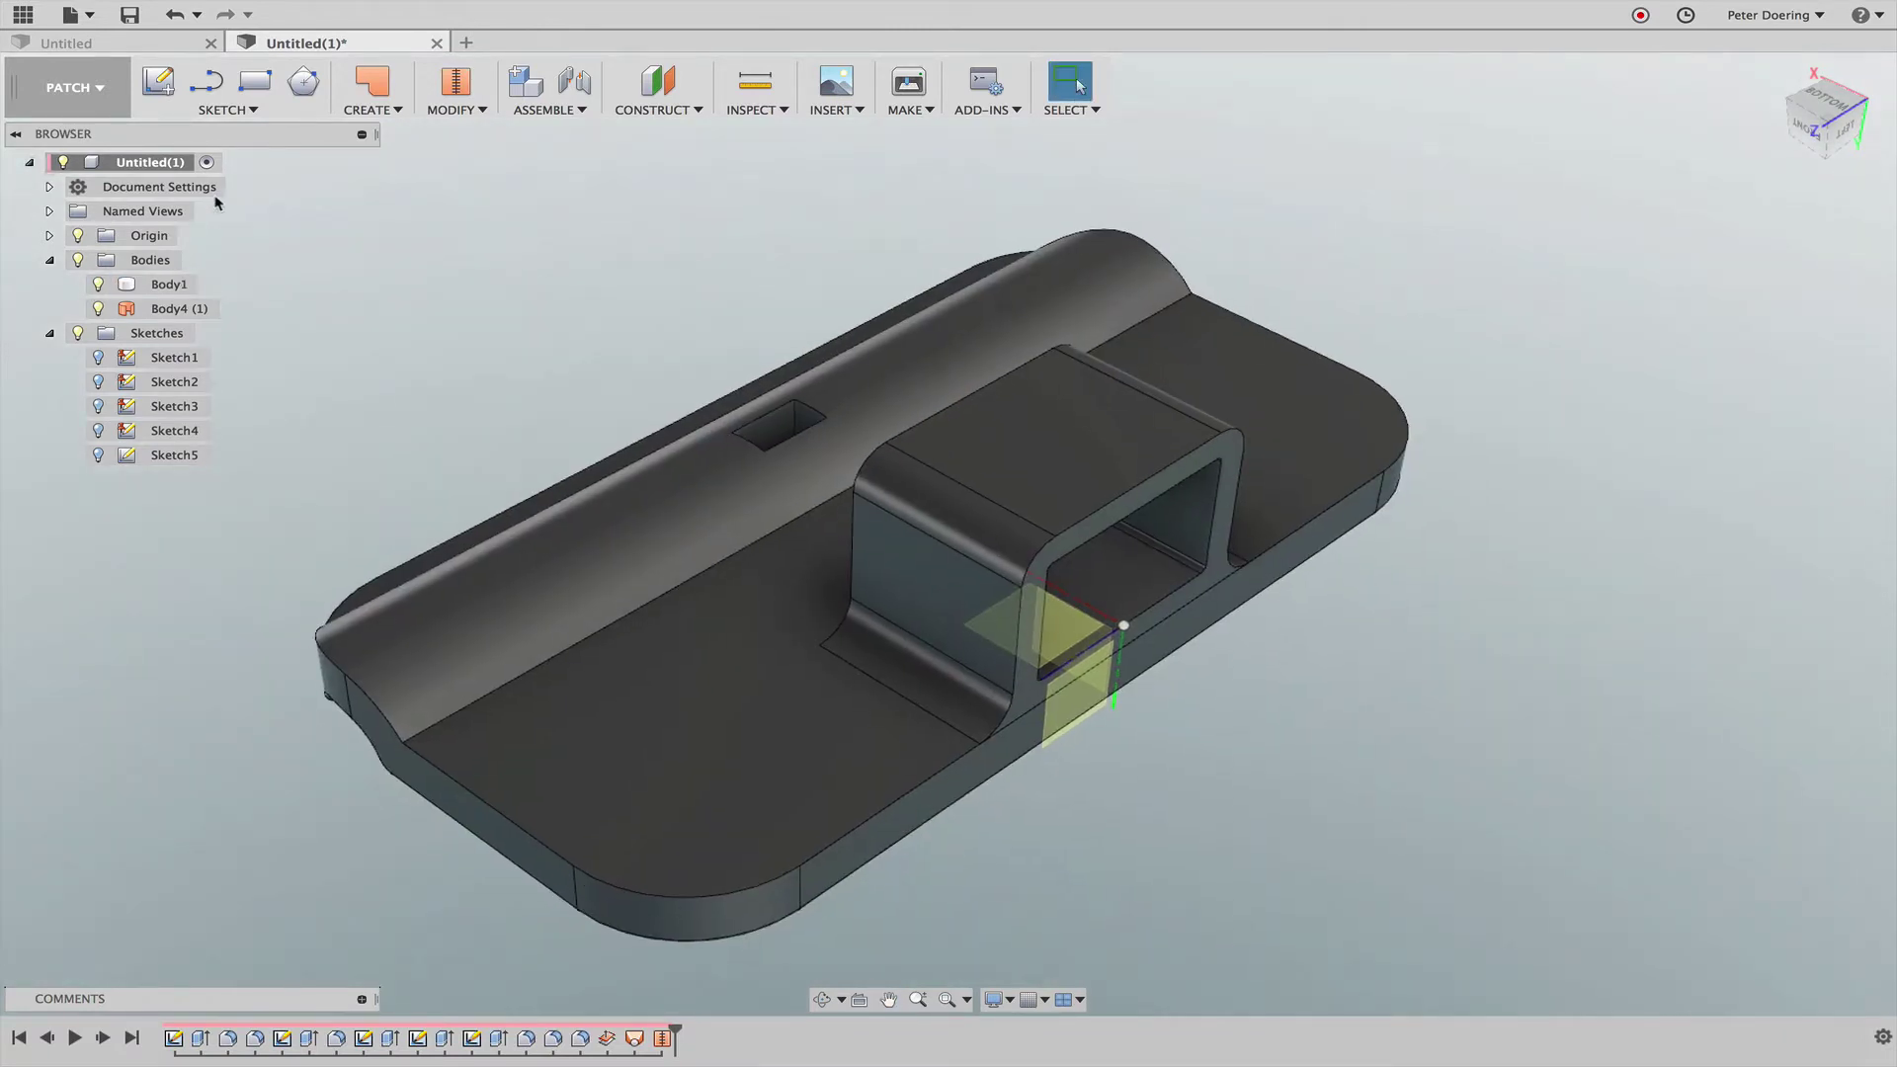
{"action": "left_click", "coordinate": [453, 108]}
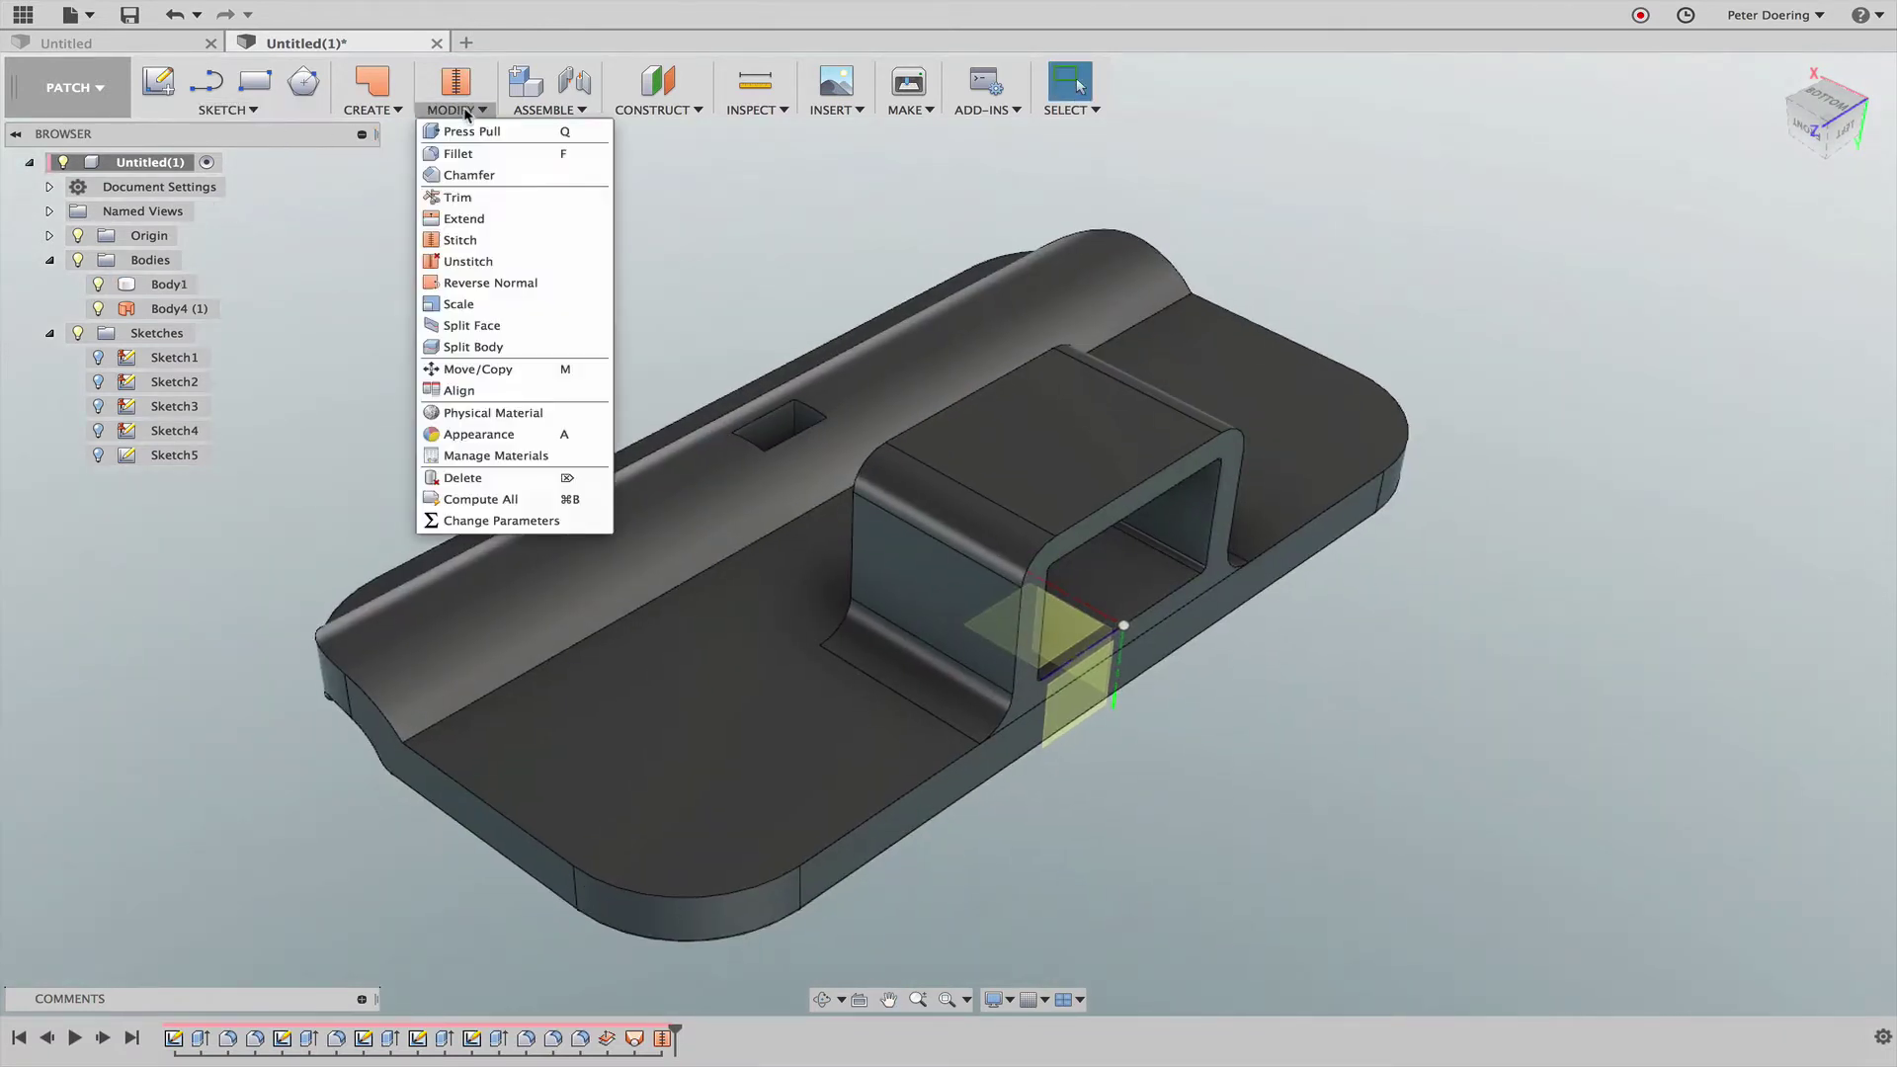
{"action": "left_click", "coordinate": [491, 348]}
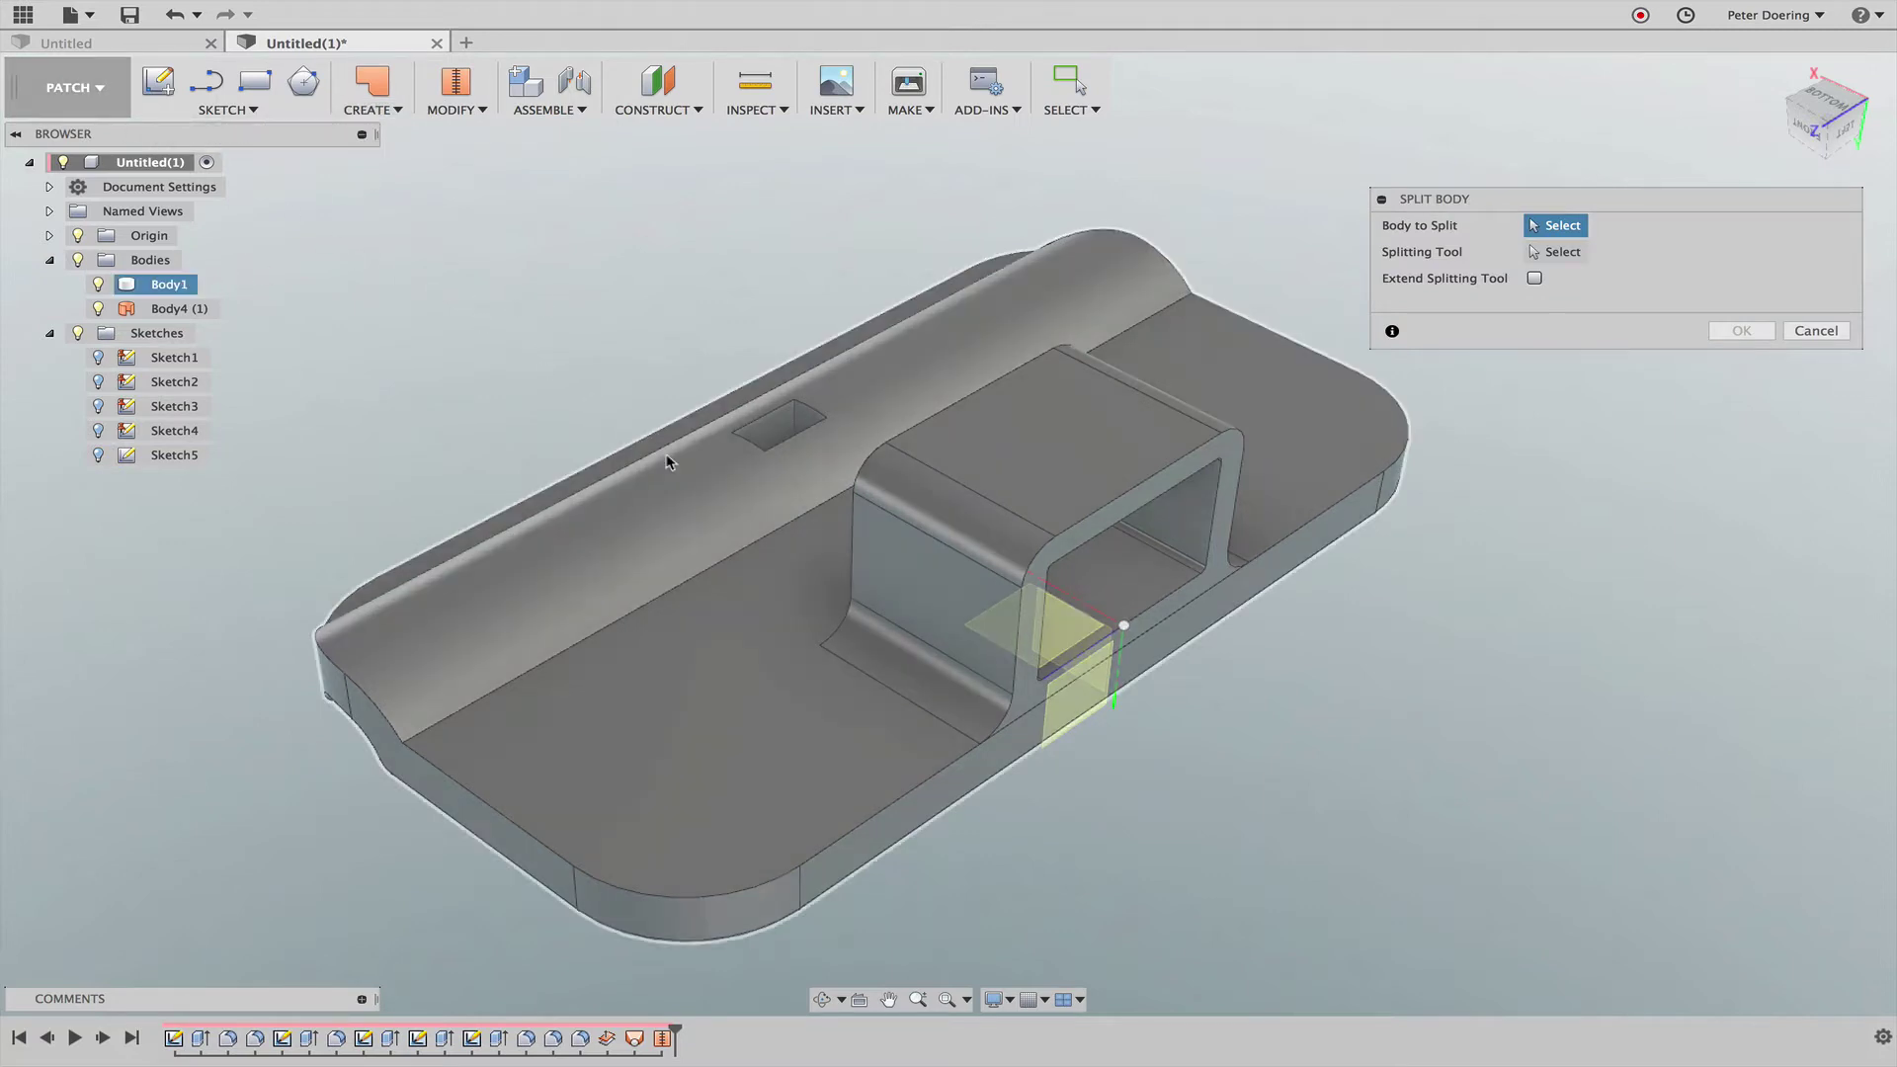
{"action": "left_click", "coordinate": [170, 283]}
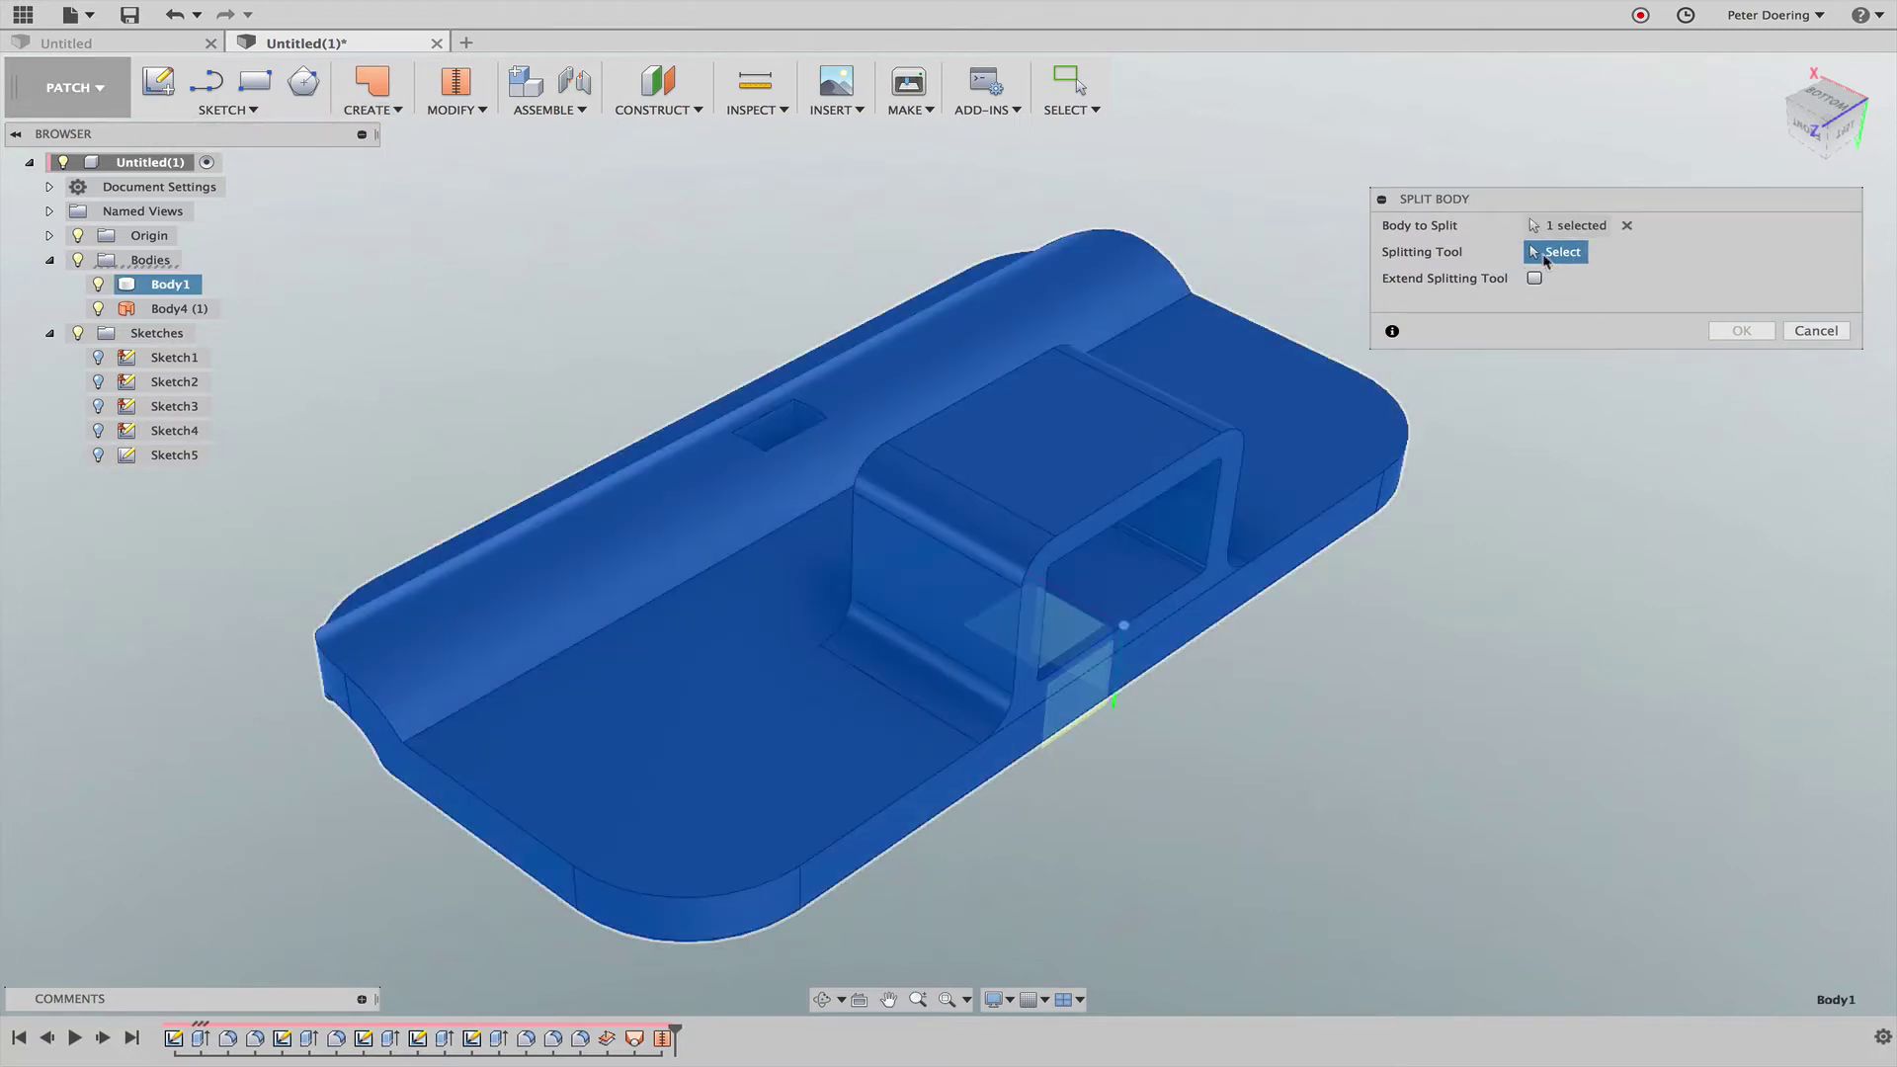
{"action": "left_click", "coordinate": [183, 310]}
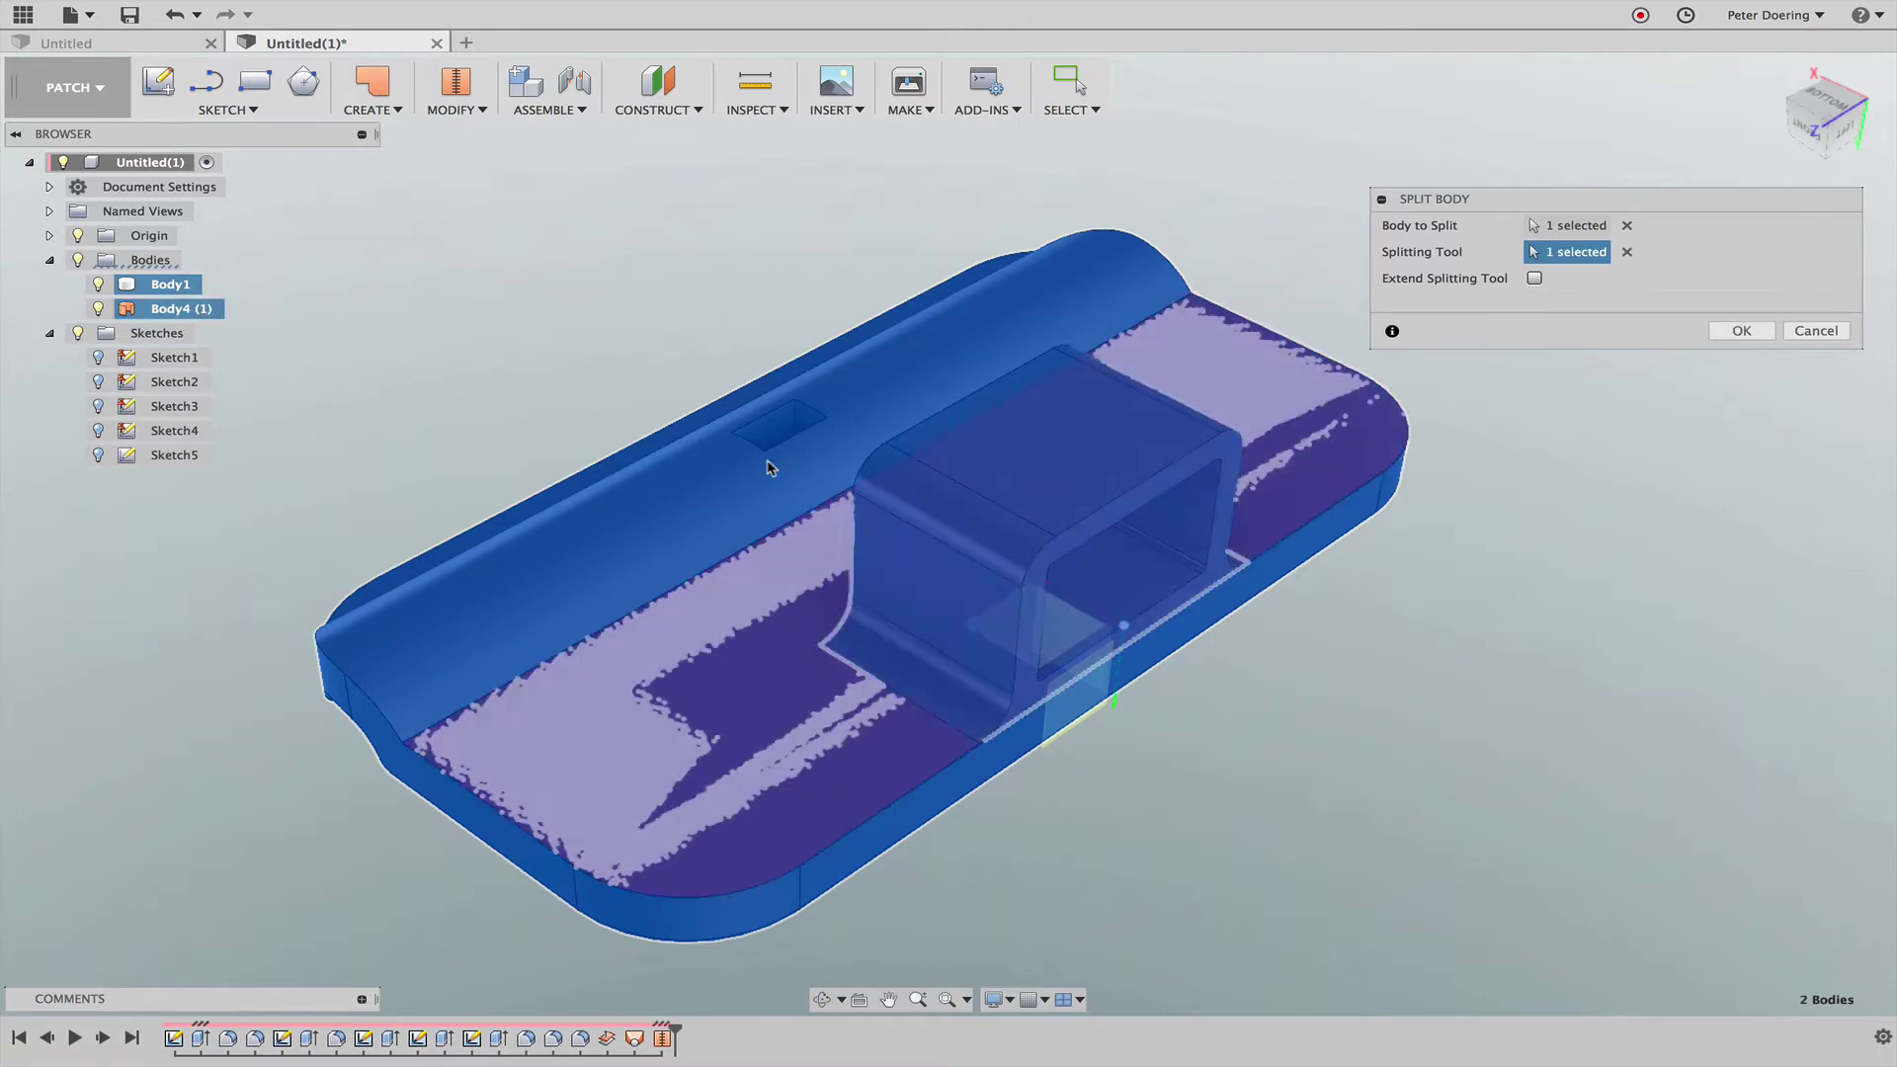
{"action": "left_click", "coordinate": [1758, 337]}
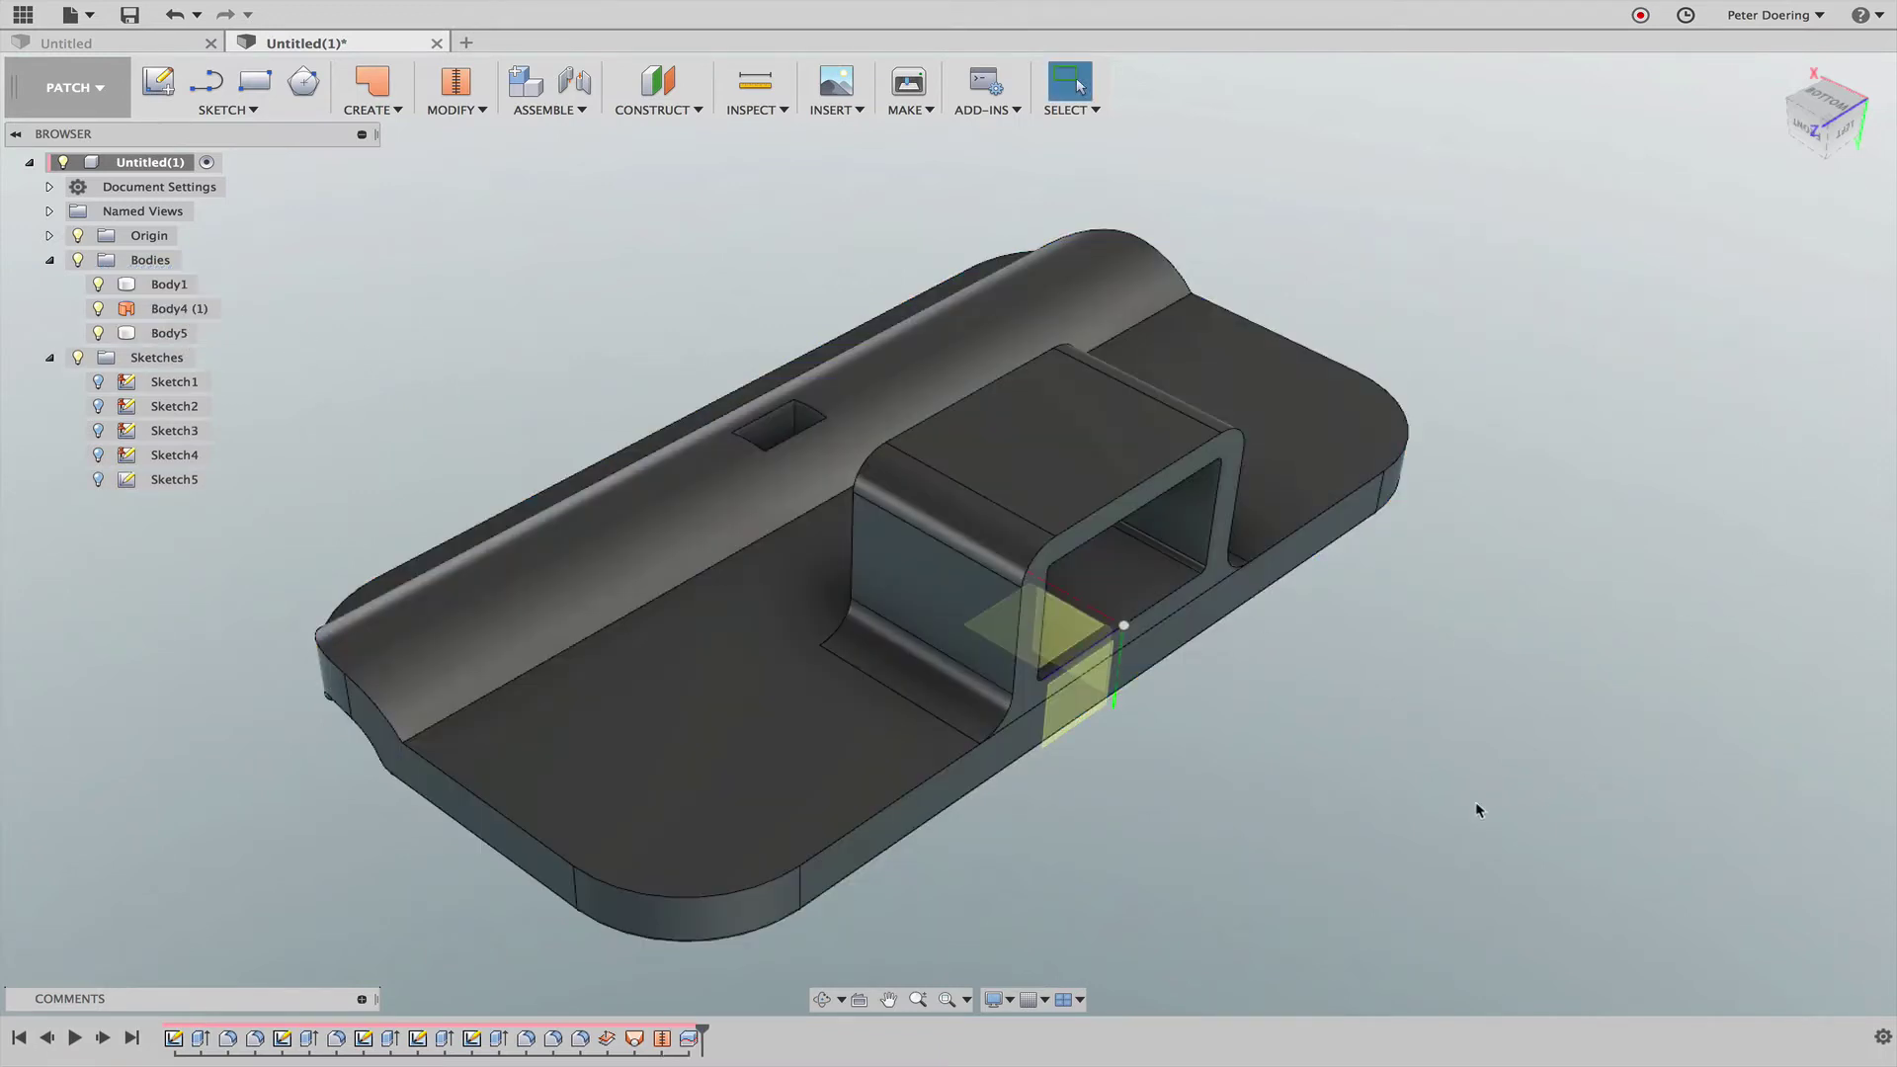
Step: Examine the split bodies from several angles, checking where the raised bracket meets the plate and curved rear section
{"action": "middle_click_drag", "start_coordinate": [399, 467], "coordinate": [379, 437], "text": "shift"}
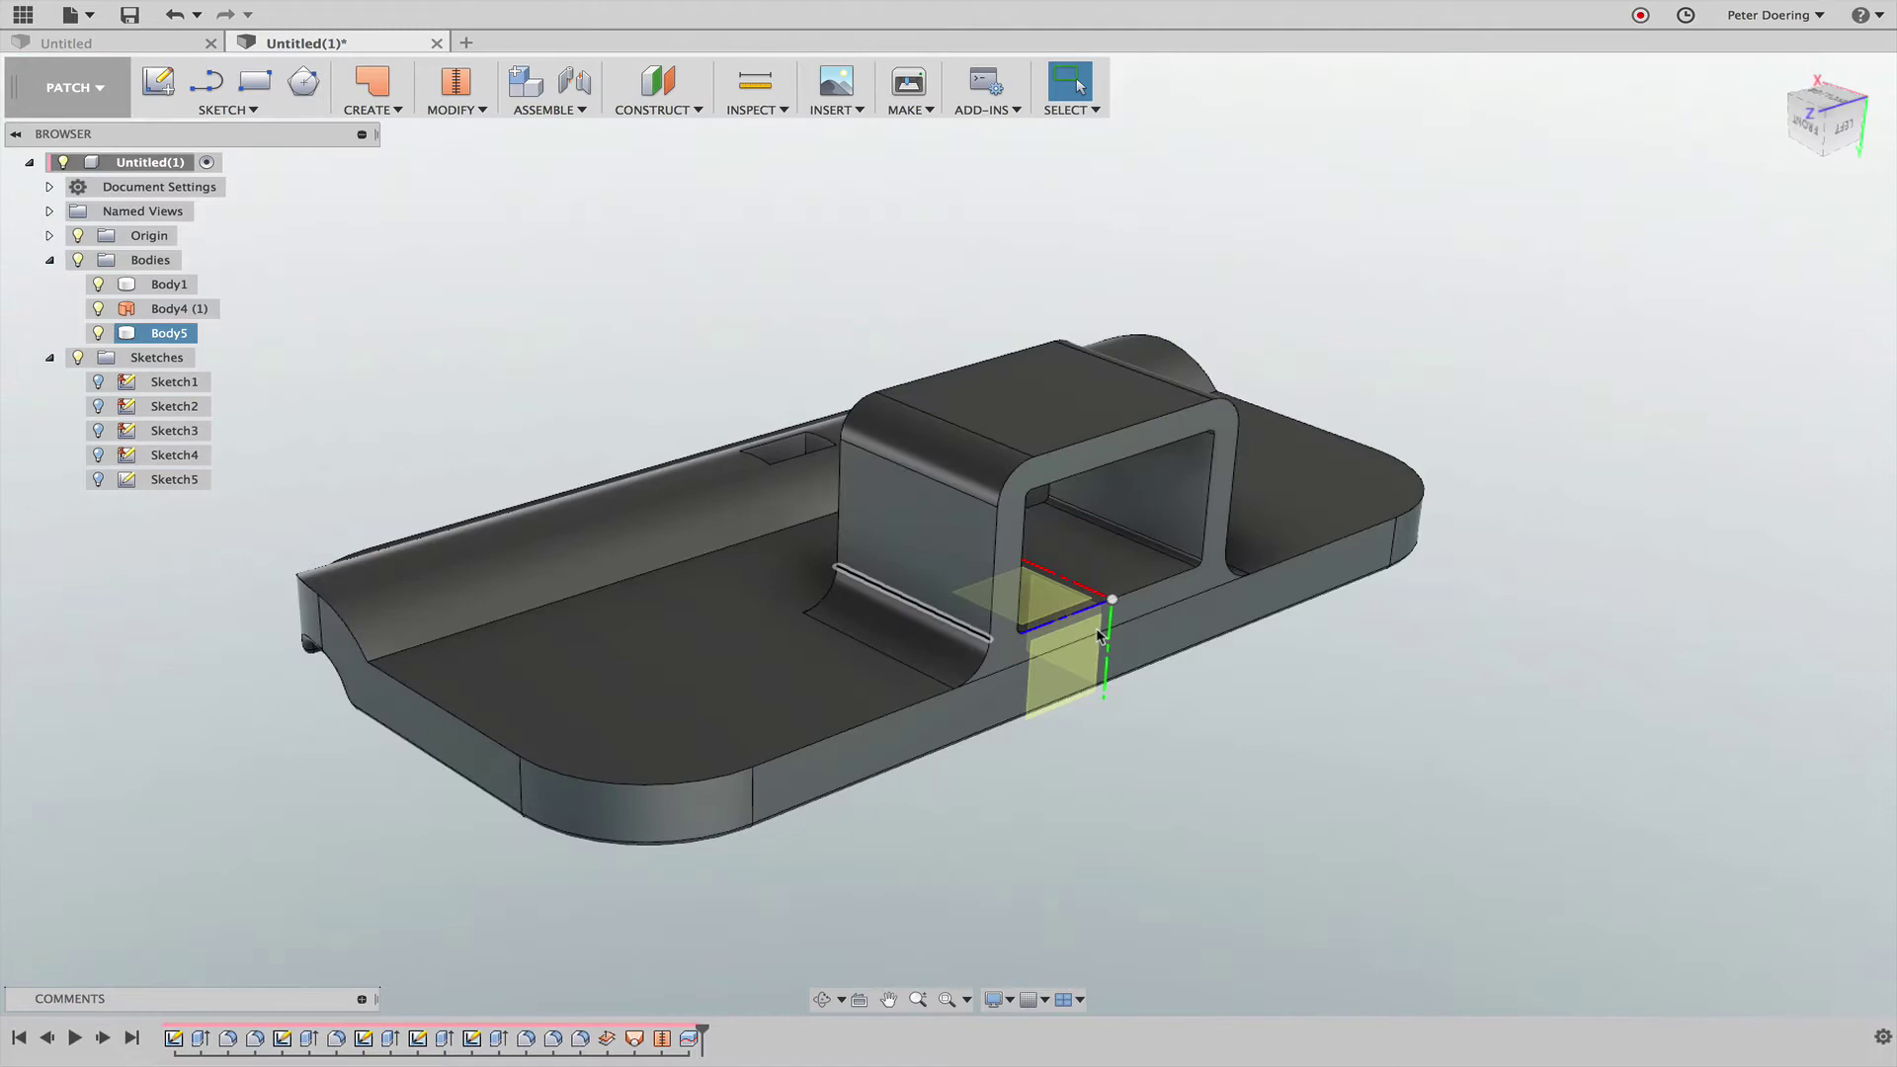
{"action": "middle_click_drag", "start_coordinate": [1271, 661], "coordinate": [1198, 792], "text": "shift"}
{"action": "key", "text": "Escape"}
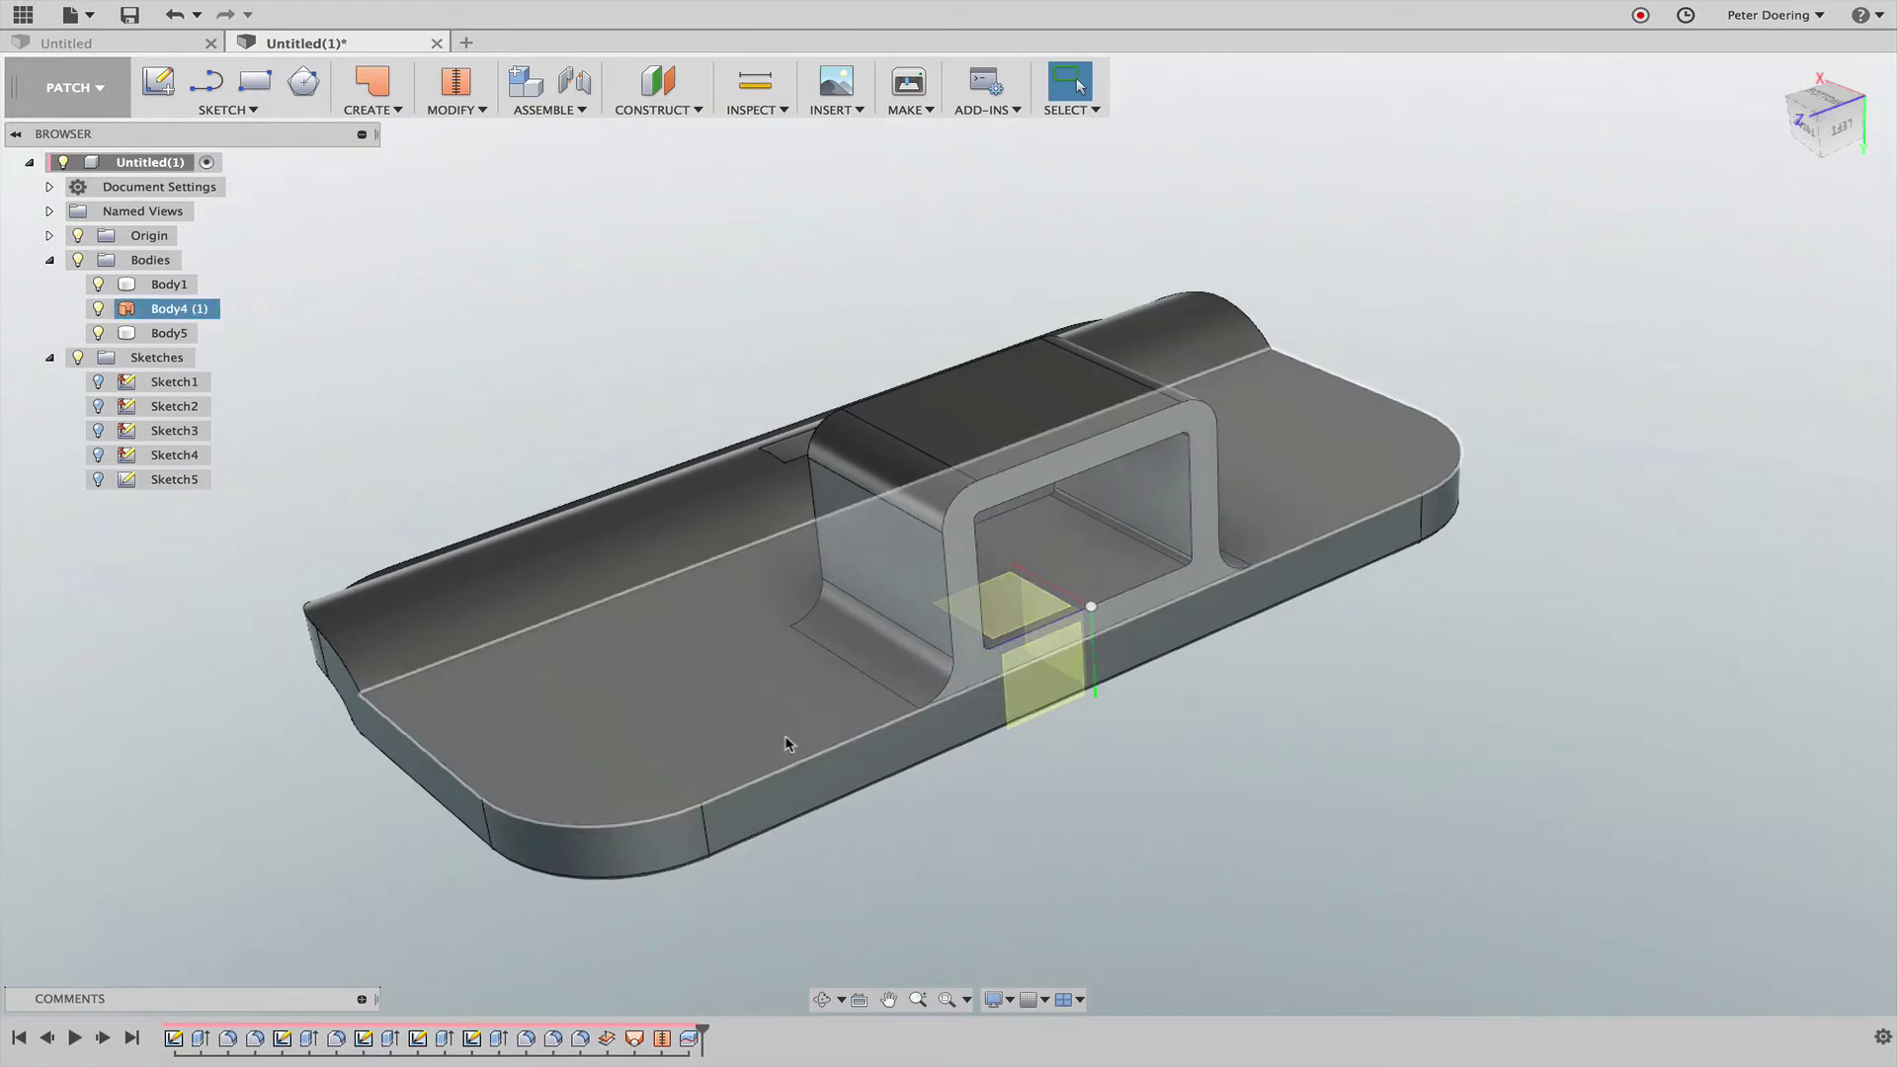
{"action": "middle_click_drag", "start_coordinate": [1143, 712], "coordinate": [1336, 660], "text": "shift"}
{"action": "left_click", "coordinate": [1135, 522]}
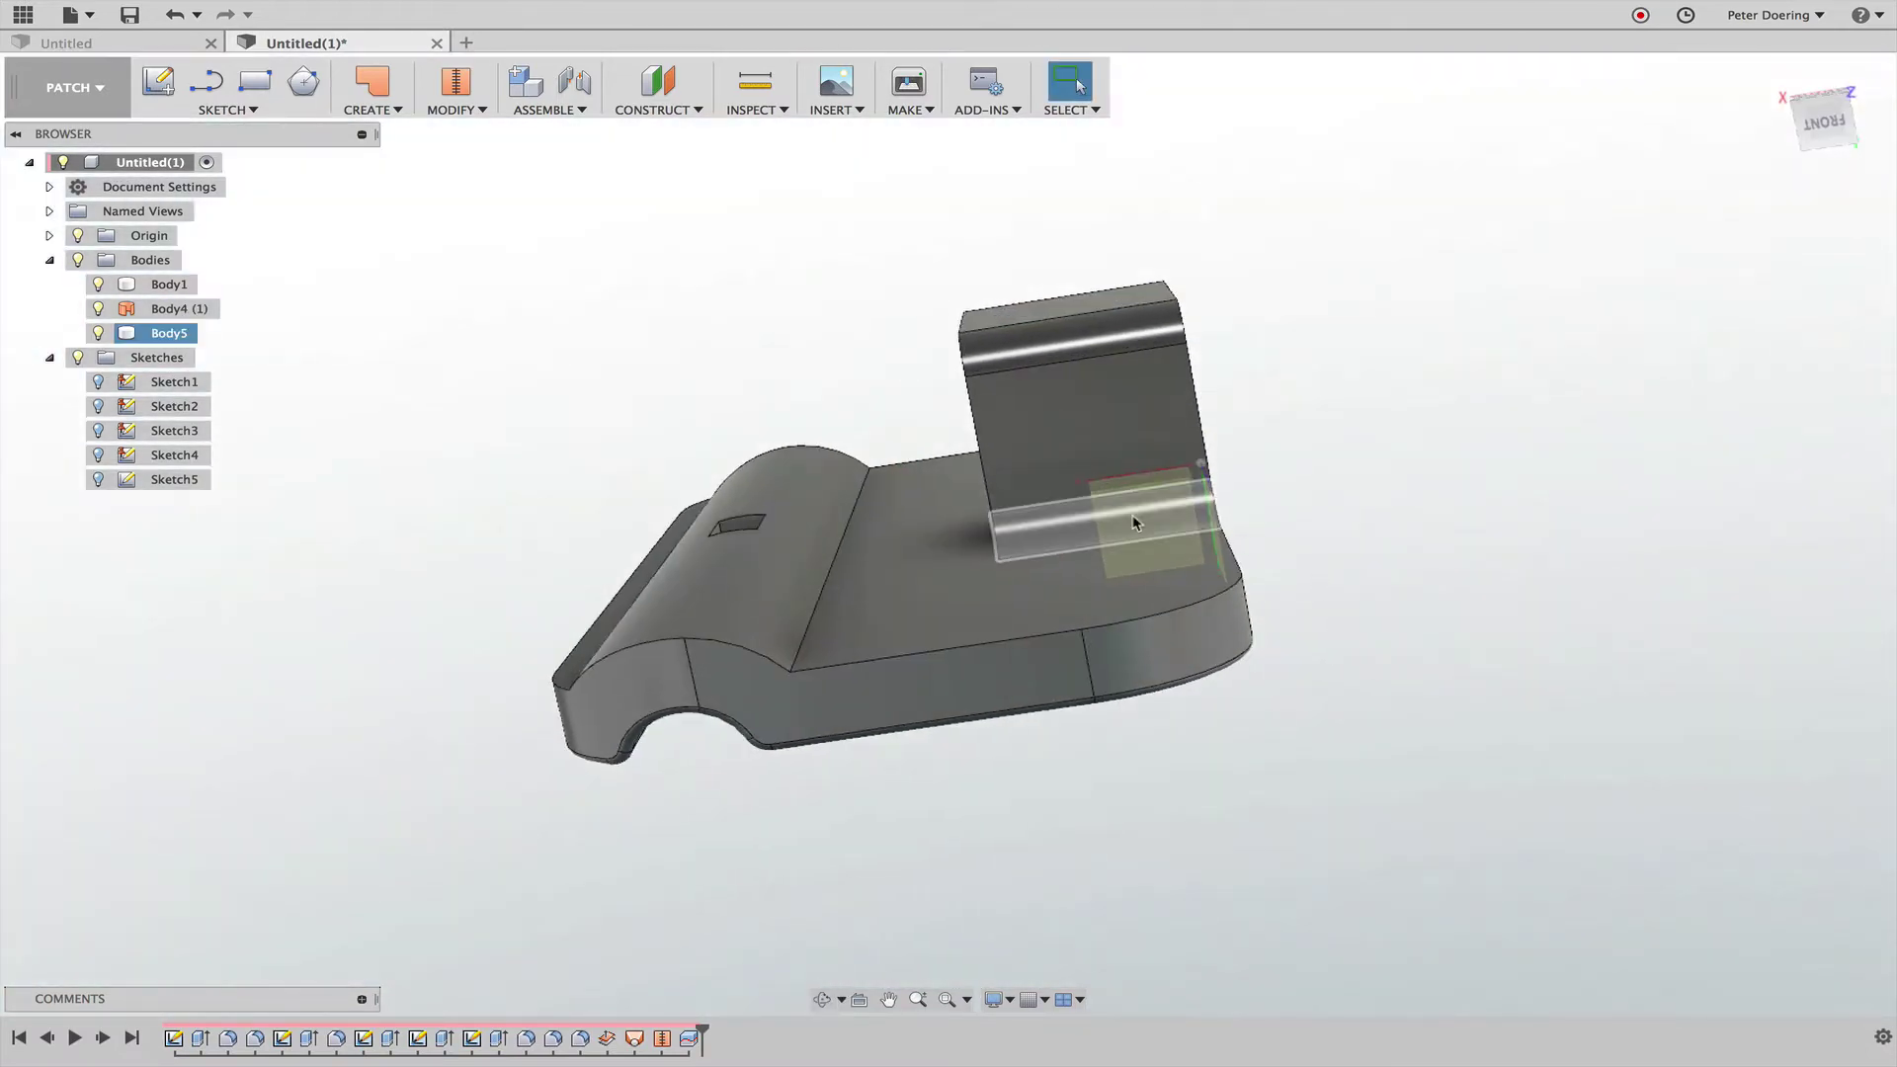
{"action": "left_click", "coordinate": [1270, 546]}
{"action": "middle_click_drag", "start_coordinate": [1462, 682], "coordinate": [1404, 703], "text": "shift"}
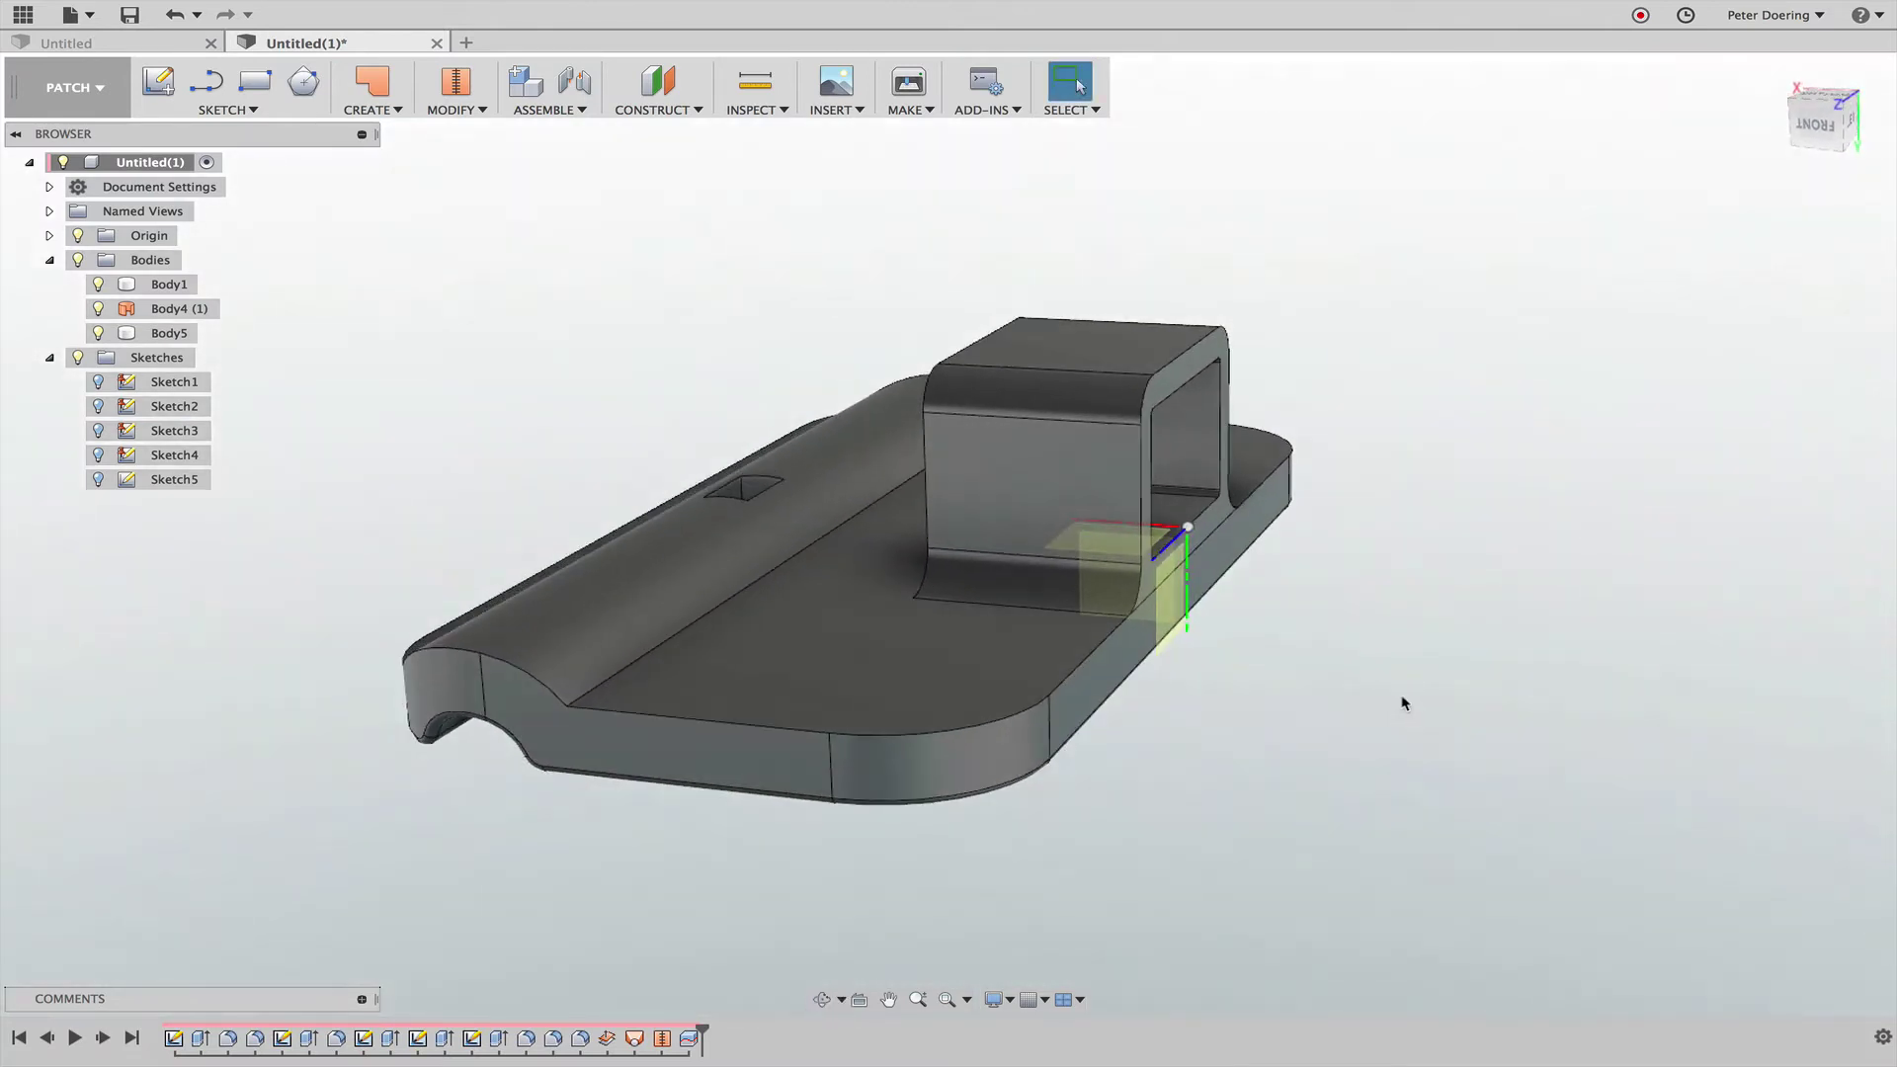
{"action": "middle_click_drag", "start_coordinate": [1200, 673], "coordinate": [1109, 676], "text": "shift"}
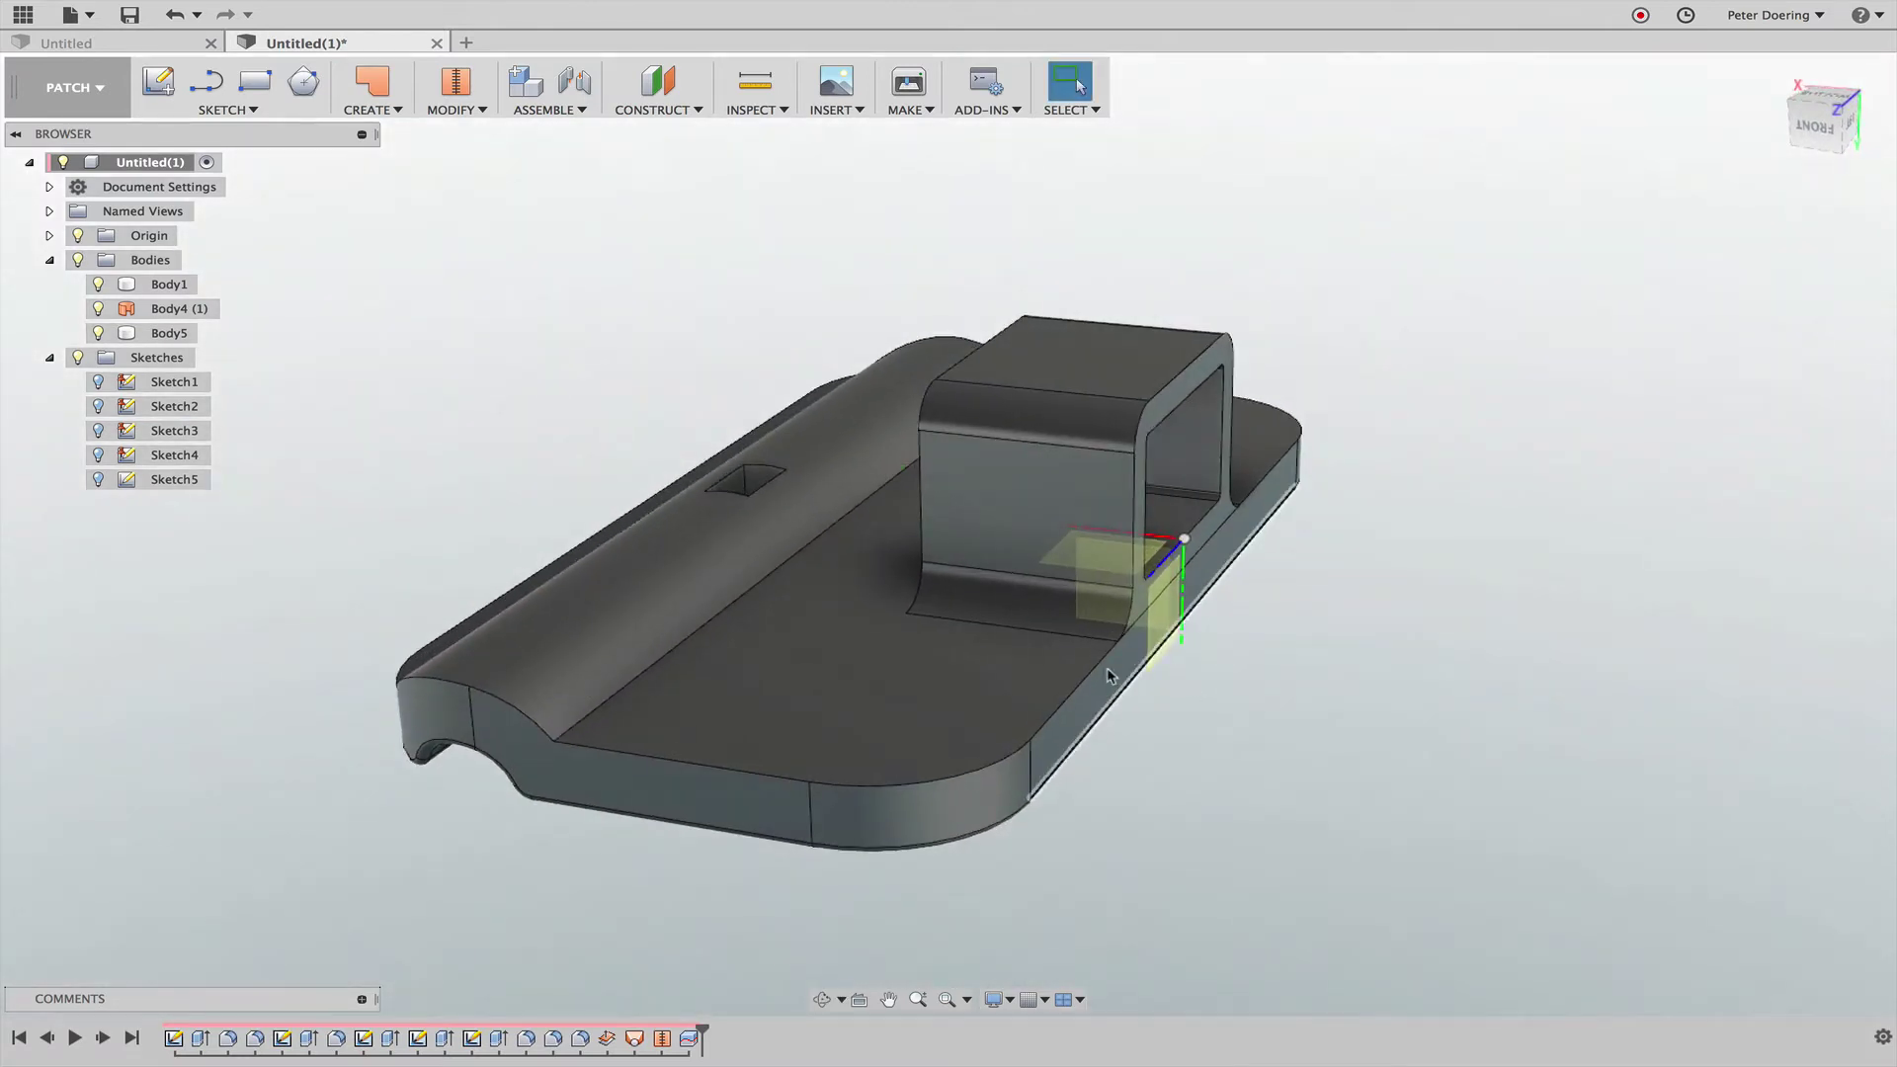
Step: Inspect the split line along the plate's long side edge, below the bracket and at the bracket's base fillet
{"action": "left_click", "coordinate": [1285, 671]}
{"action": "middle_click_drag", "start_coordinate": [1284, 671], "coordinate": [1195, 721], "text": "shift"}
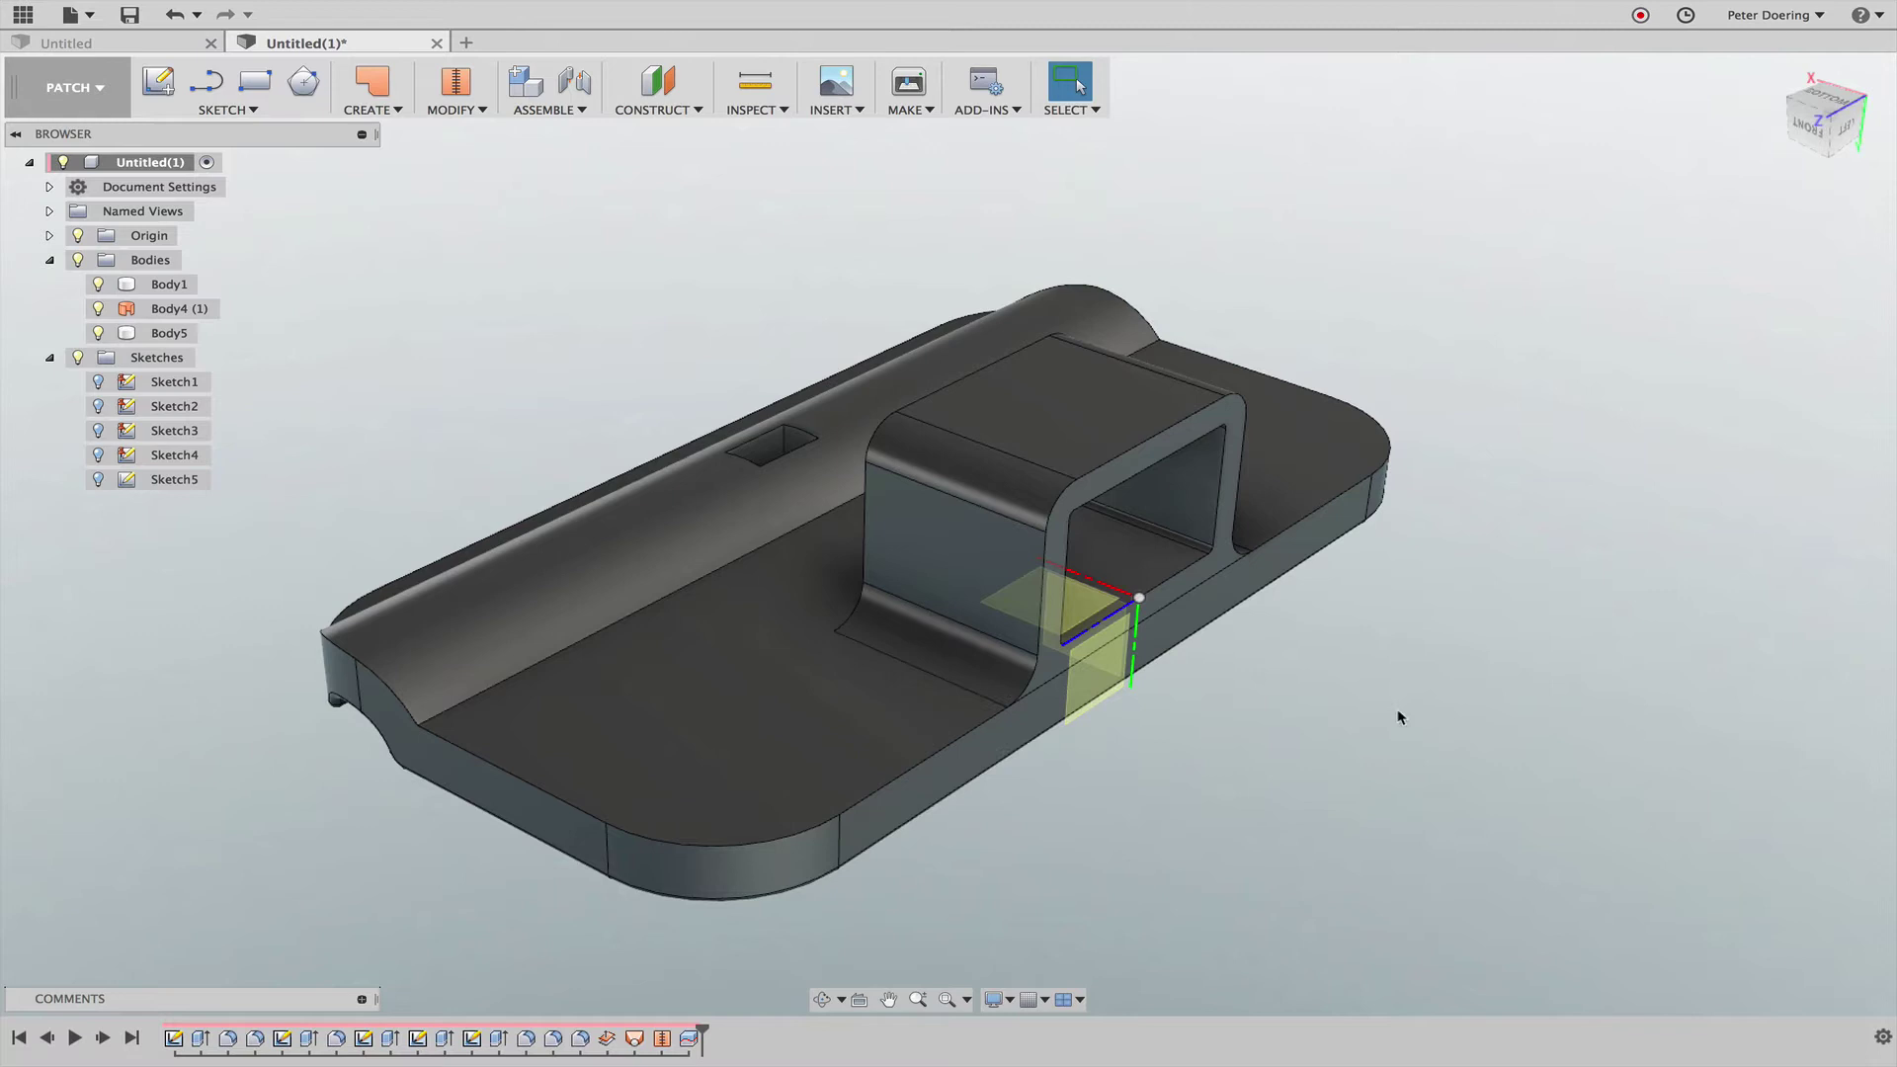
{"action": "middle_click_drag", "start_coordinate": [1399, 716], "coordinate": [1423, 754], "text": "shift"}
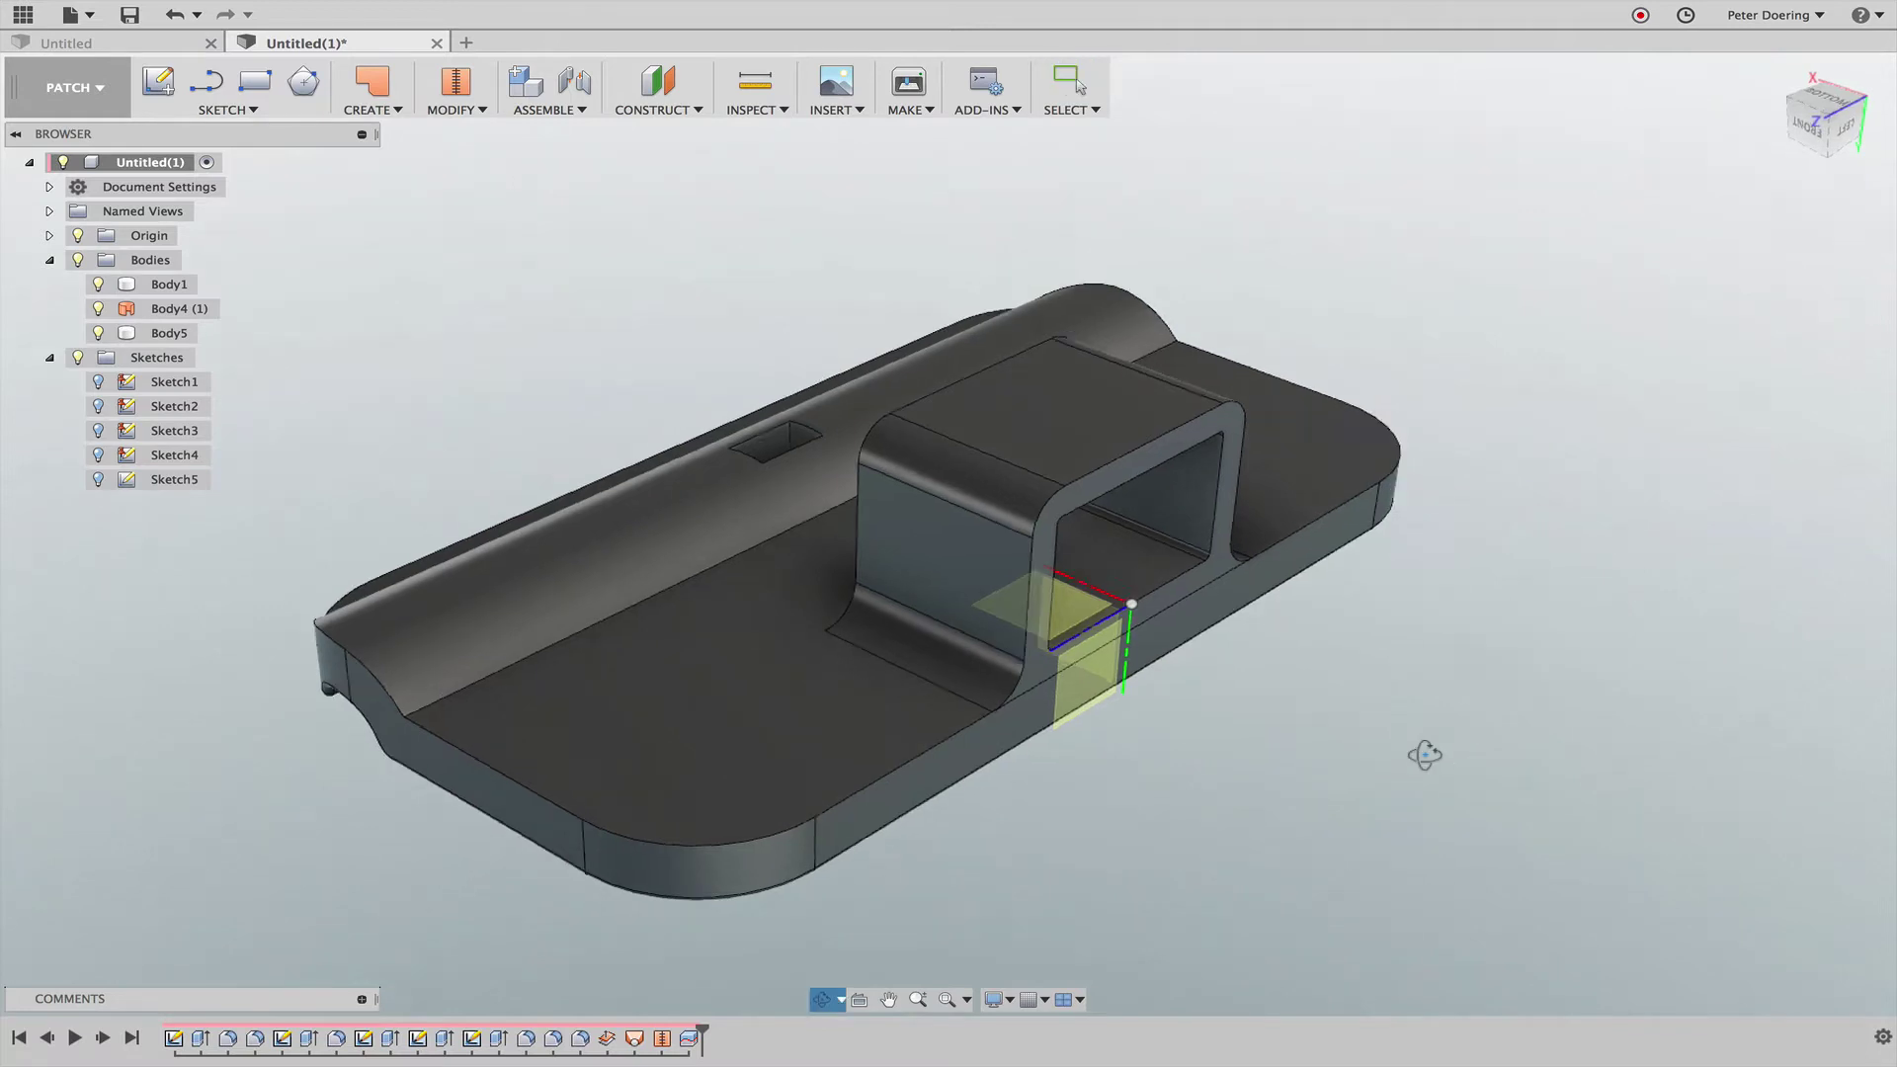
{"action": "left_click", "coordinate": [158, 312]}
{"action": "left_click", "coordinate": [542, 347]}
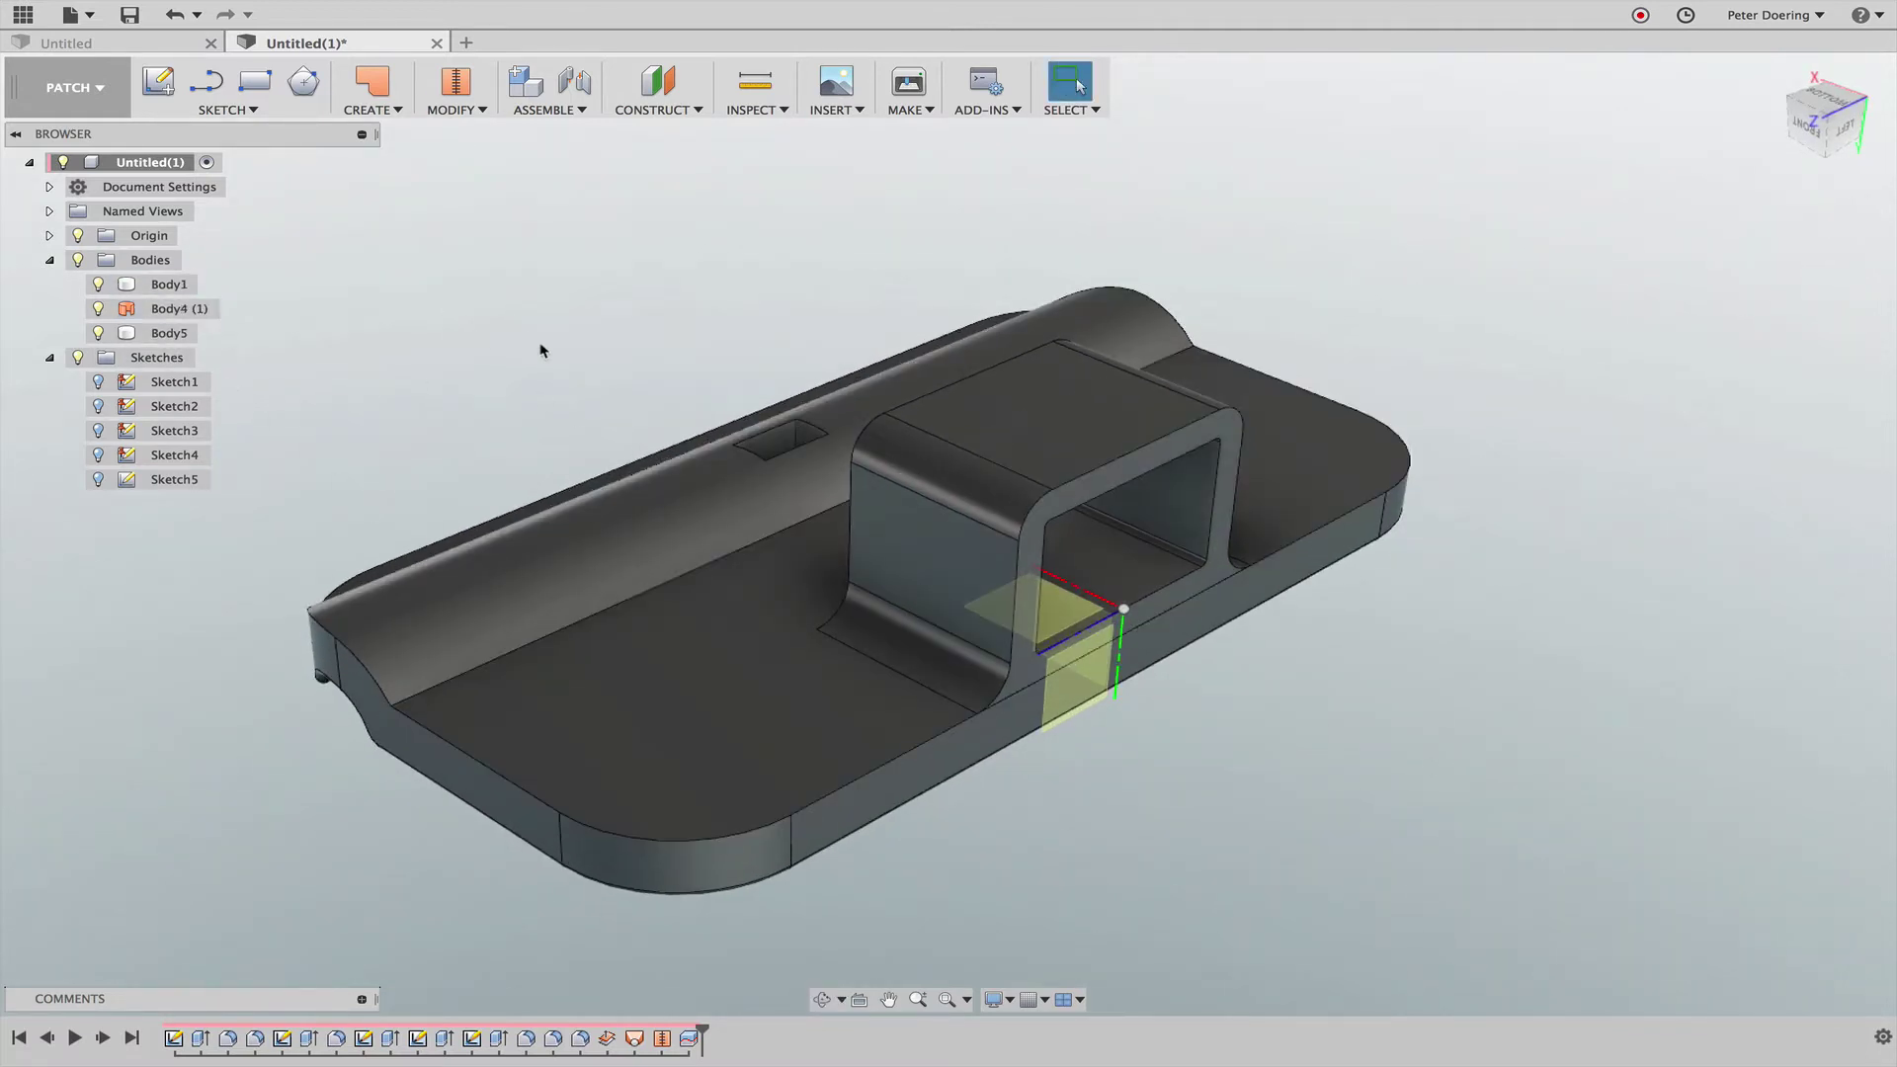
{"action": "mouse_move", "coordinate": [542, 346]}
{"action": "middle_mouse_down", "text": "shift"}
{"action": "mouse_move", "coordinate": [520, 335]}
{"action": "mouse_move", "coordinate": [596, 340]}
{"action": "mouse_move", "coordinate": [550, 356]}
{"action": "mouse_move", "coordinate": [550, 330]}
{"action": "mouse_move", "coordinate": [550, 352]}
{"action": "middle_mouse_up", "text": "shift"}
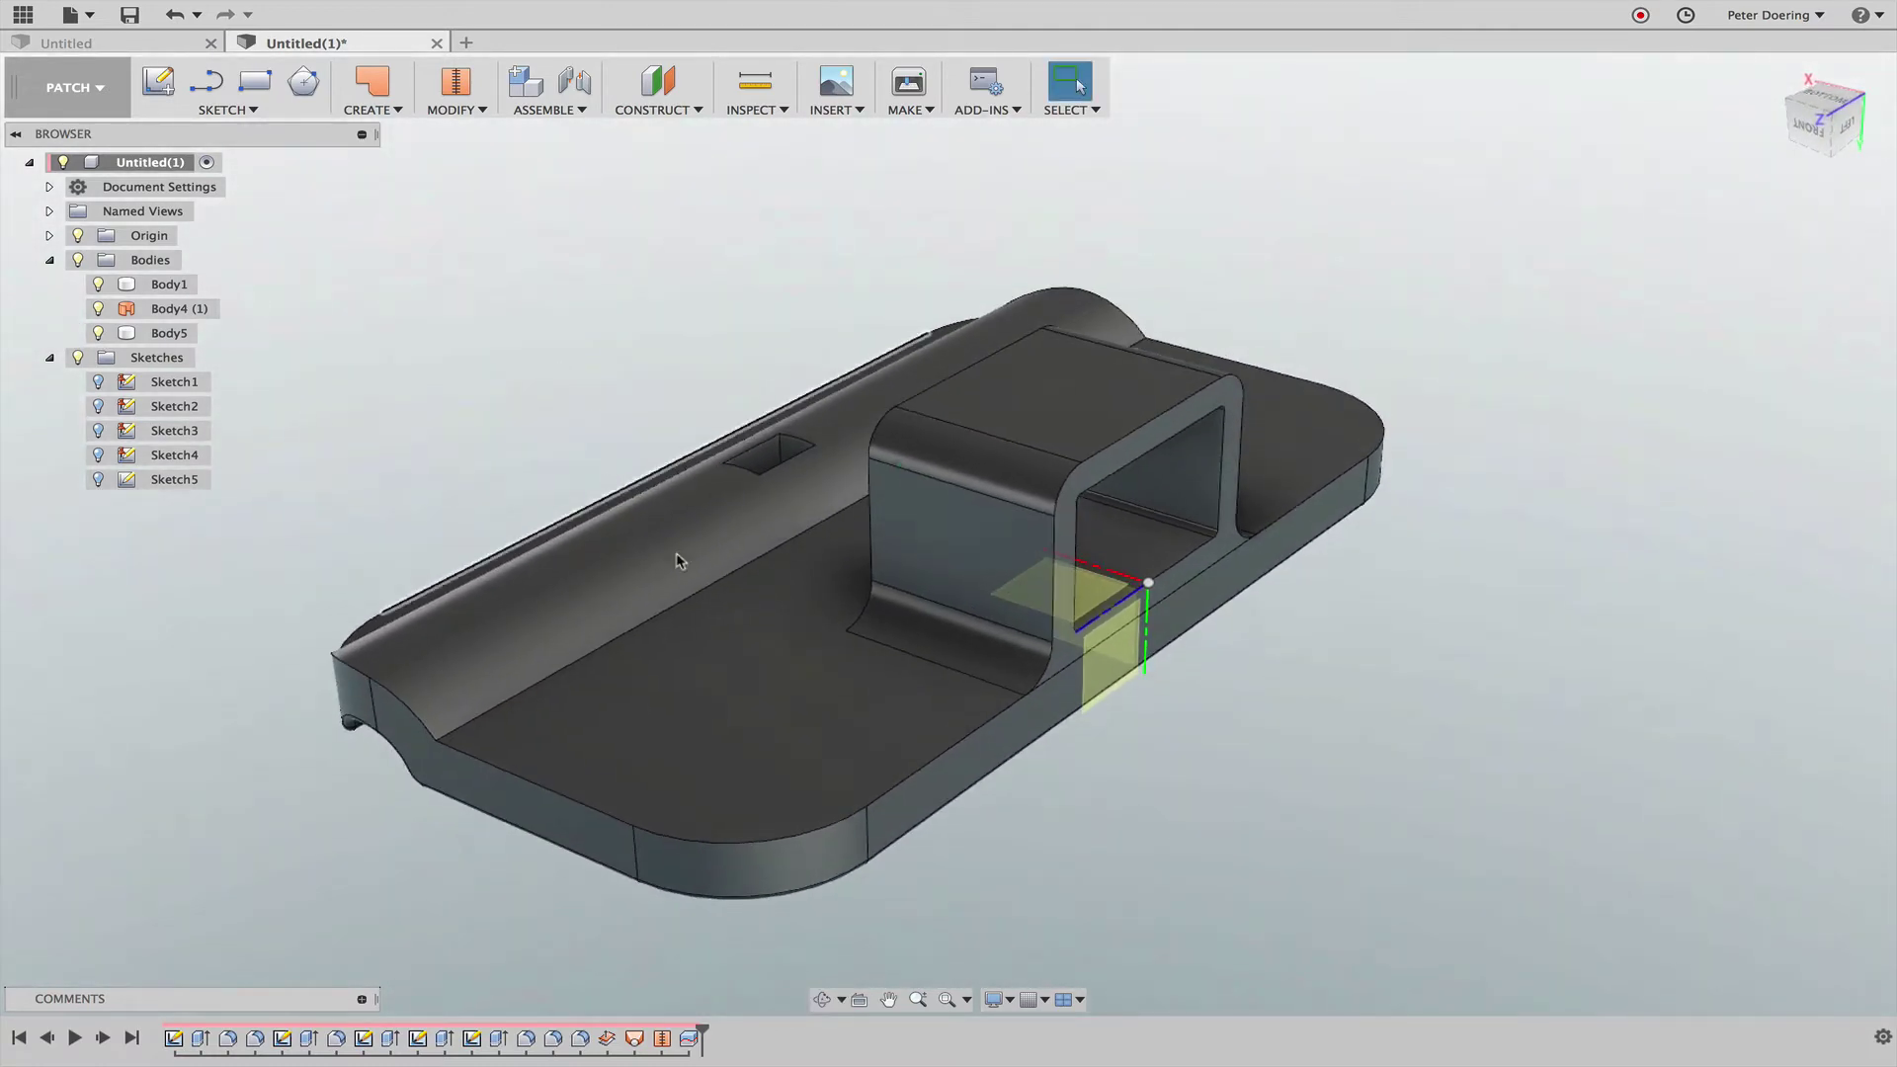
{"action": "middle_click_drag", "start_coordinate": [1393, 851], "coordinate": [1313, 817], "text": "shift"}
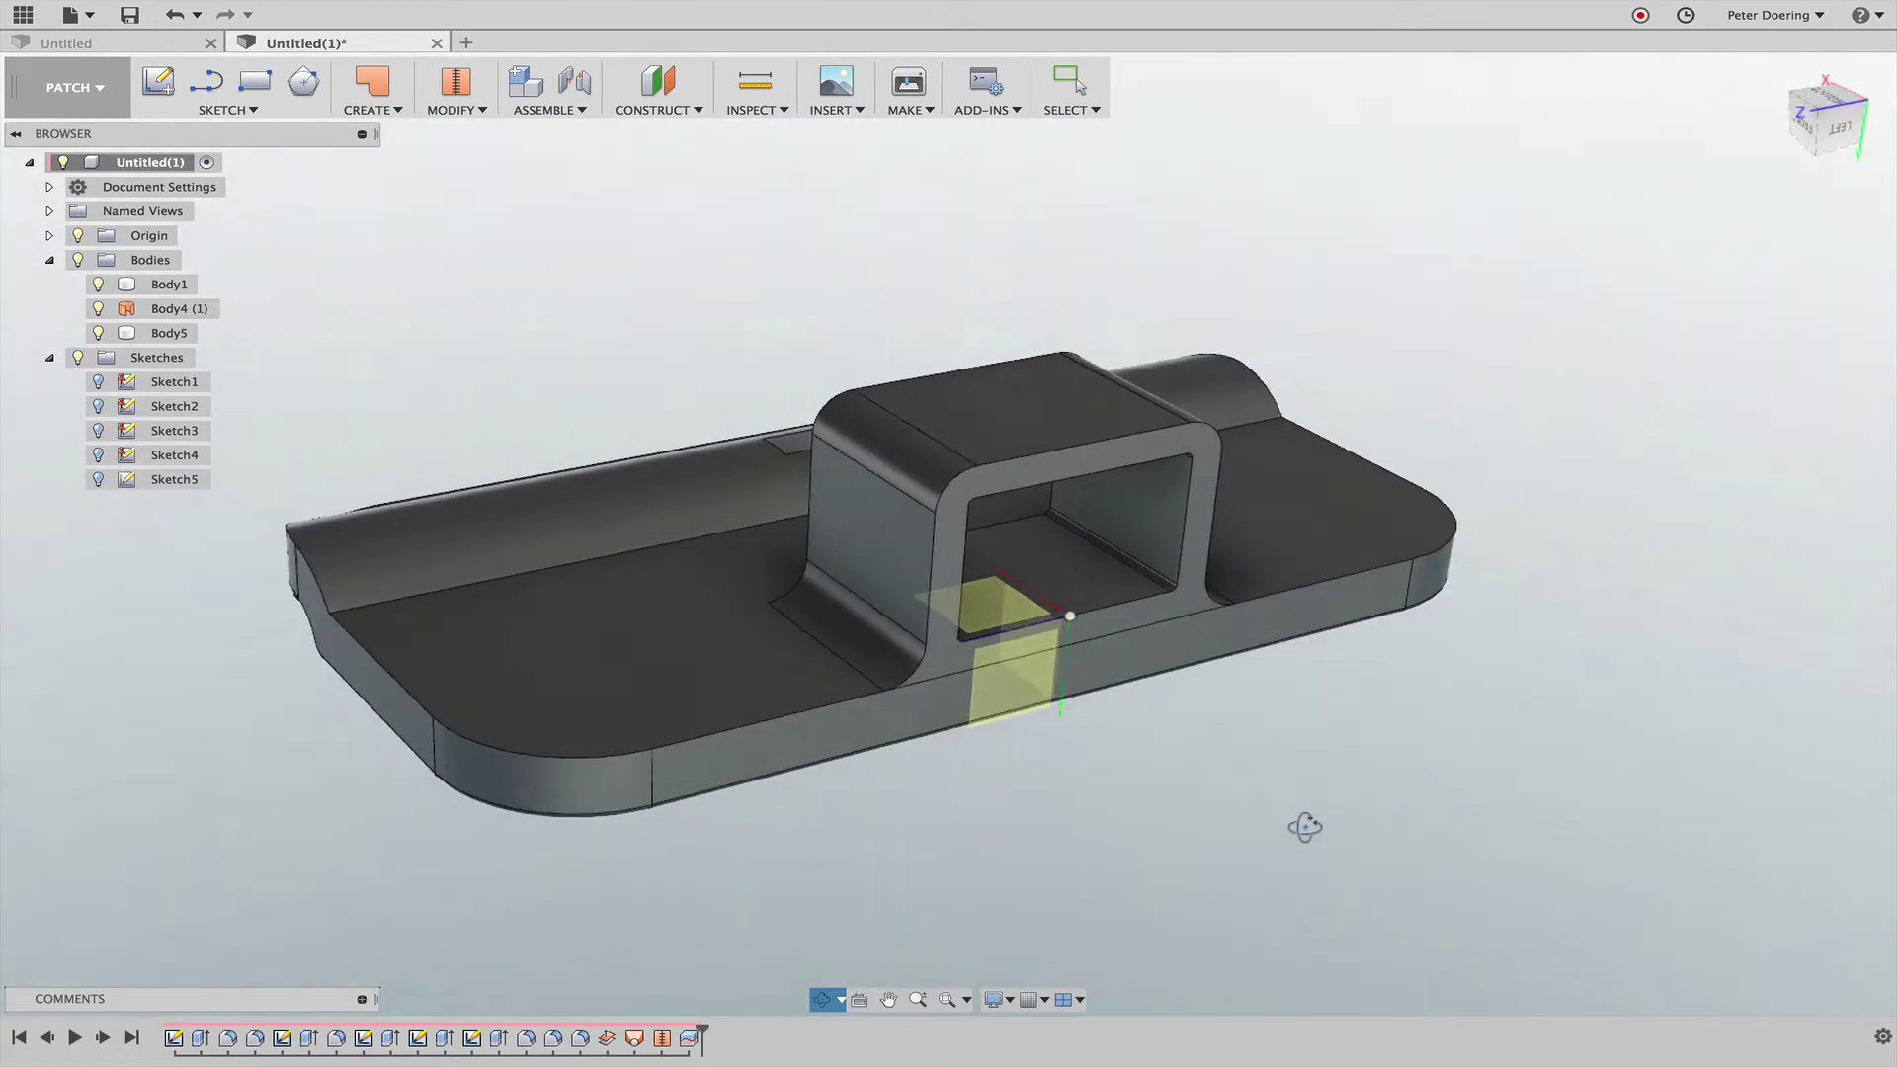
{"action": "middle_click_drag", "start_coordinate": [953, 692], "coordinate": [1087, 614], "text": "shift"}
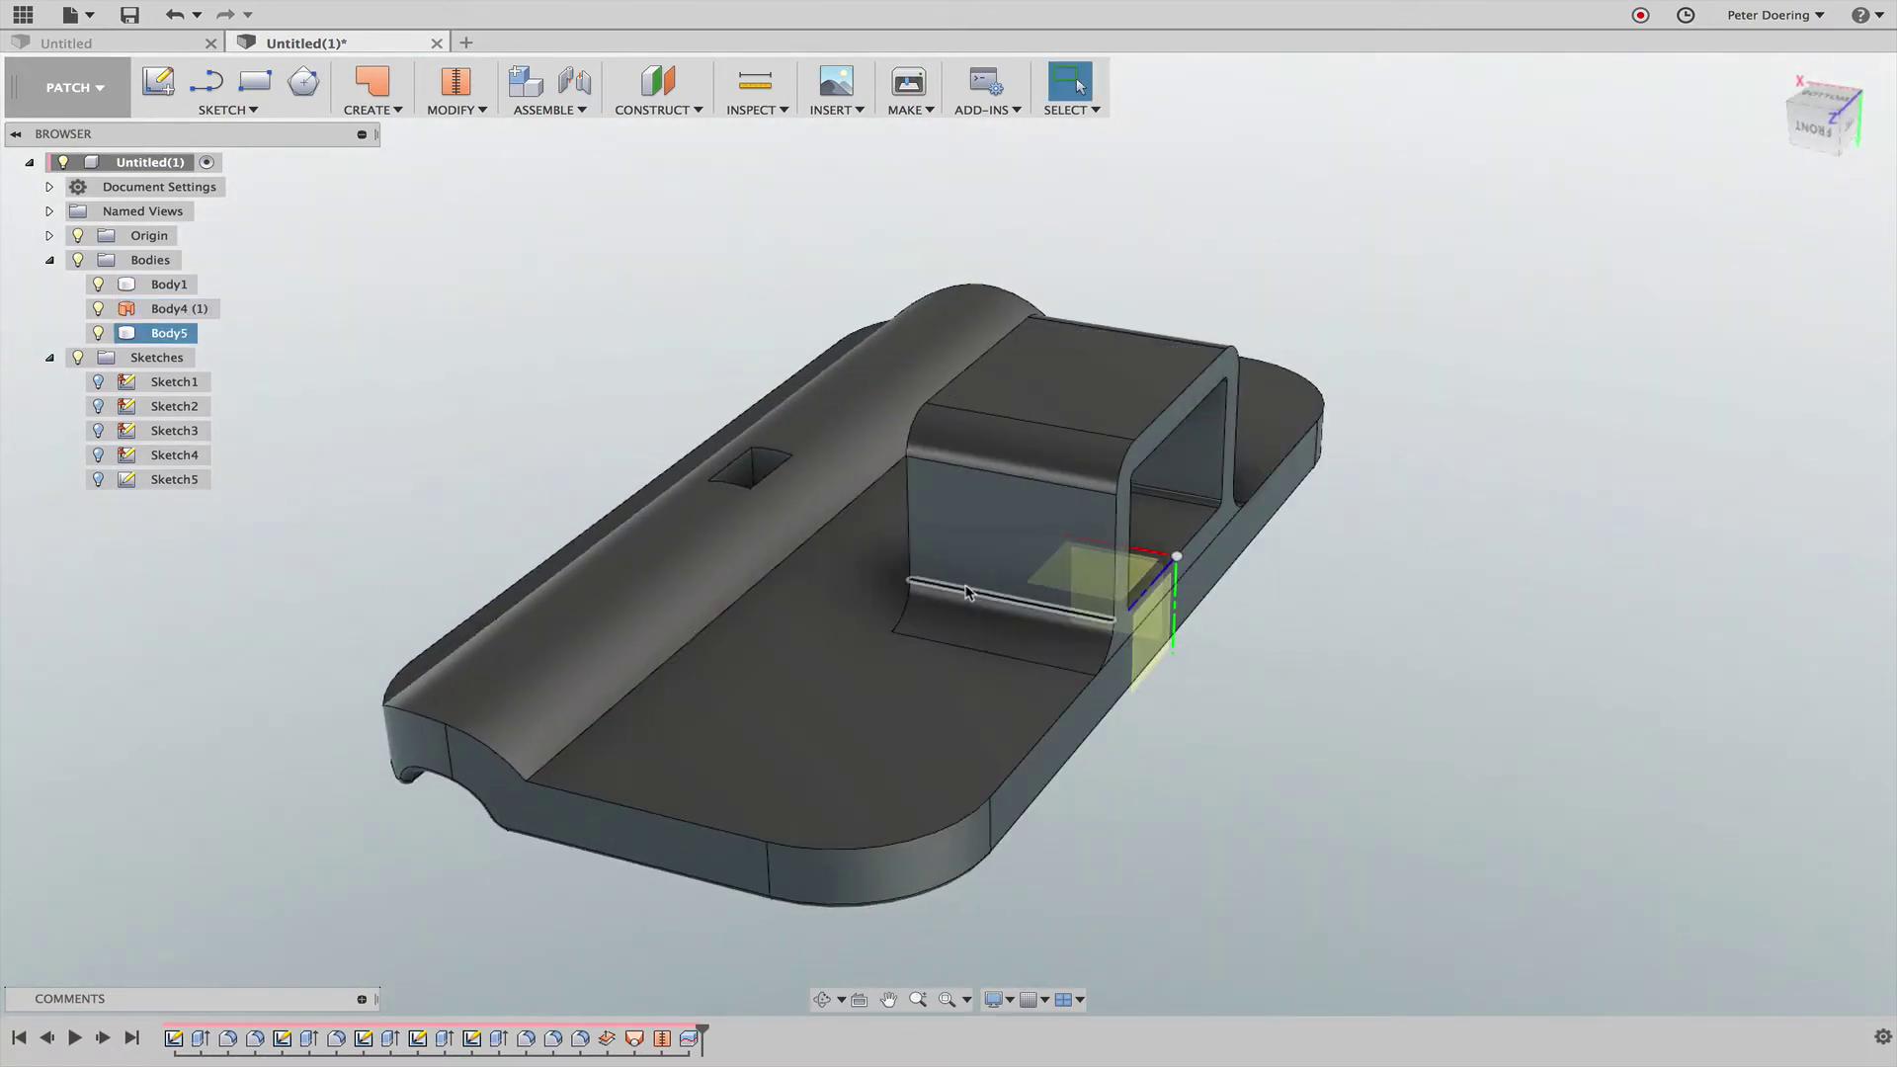
{"action": "mouse_move", "coordinate": [1393, 684]}
{"action": "middle_mouse_down", "text": "shift"}
{"action": "mouse_move", "coordinate": [1422, 684]}
{"action": "mouse_move", "coordinate": [1409, 722]}
{"action": "middle_mouse_up", "text": "shift"}
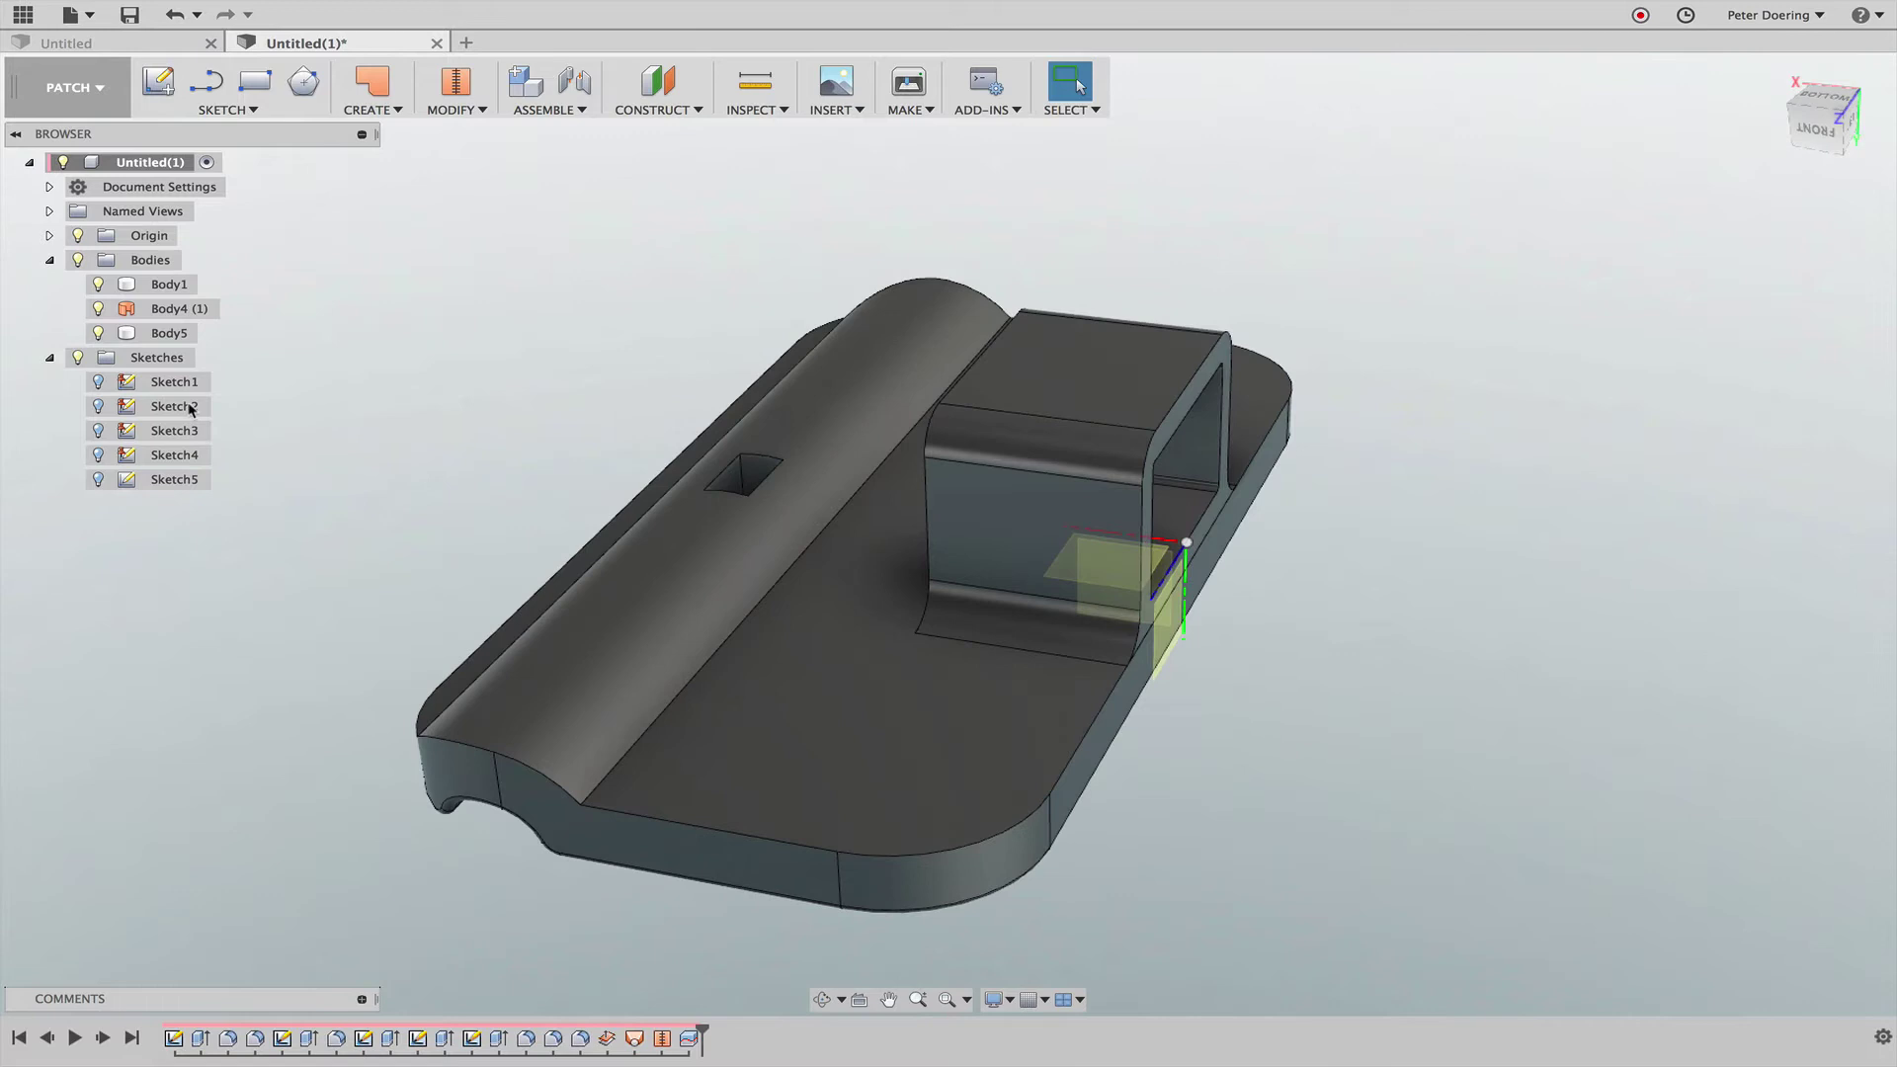
Step: Undo the body split, the stitch, the loft and the offset surface, leaving only the solid Body1
{"action": "left_click", "coordinate": [174, 20]}
{"action": "left_click", "coordinate": [174, 20]}
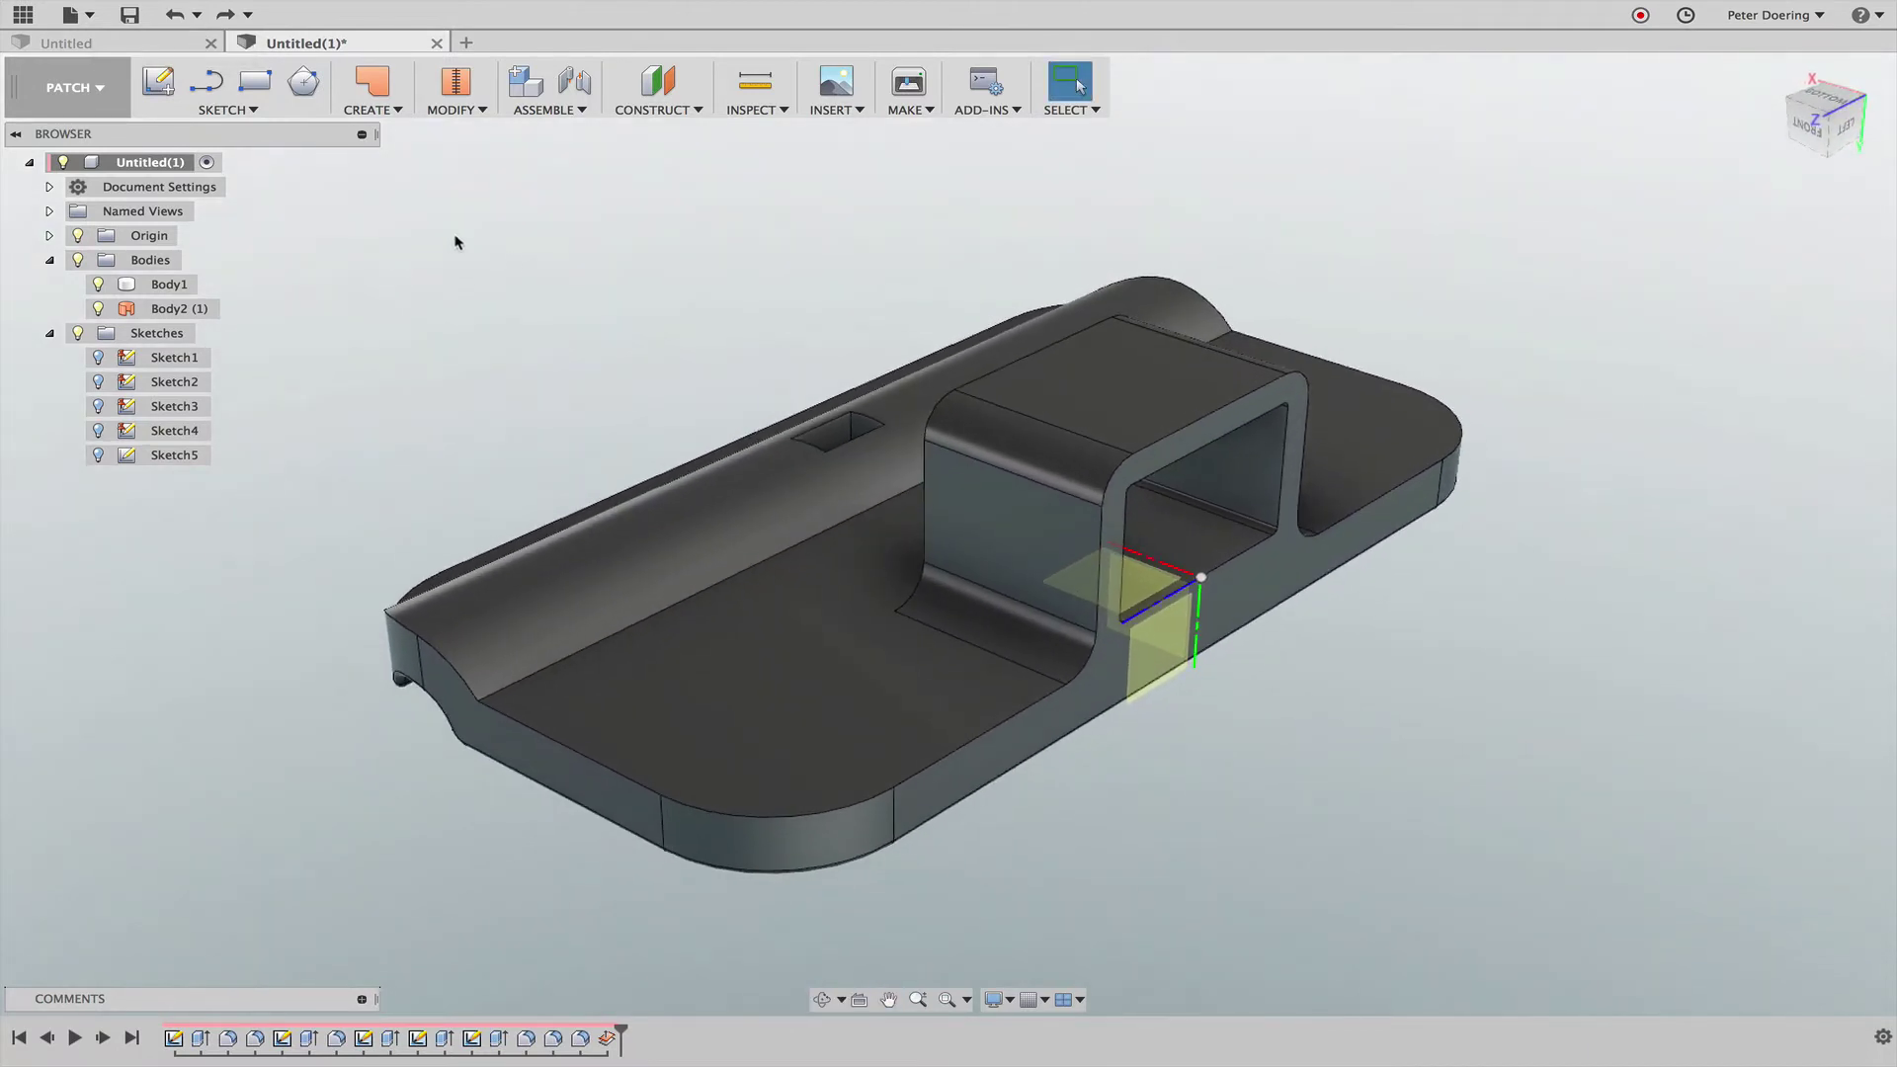
{"action": "right_click", "coordinate": [198, 314]}
{"action": "key", "text": "Escape"}
{"action": "left_click", "coordinate": [174, 15]}
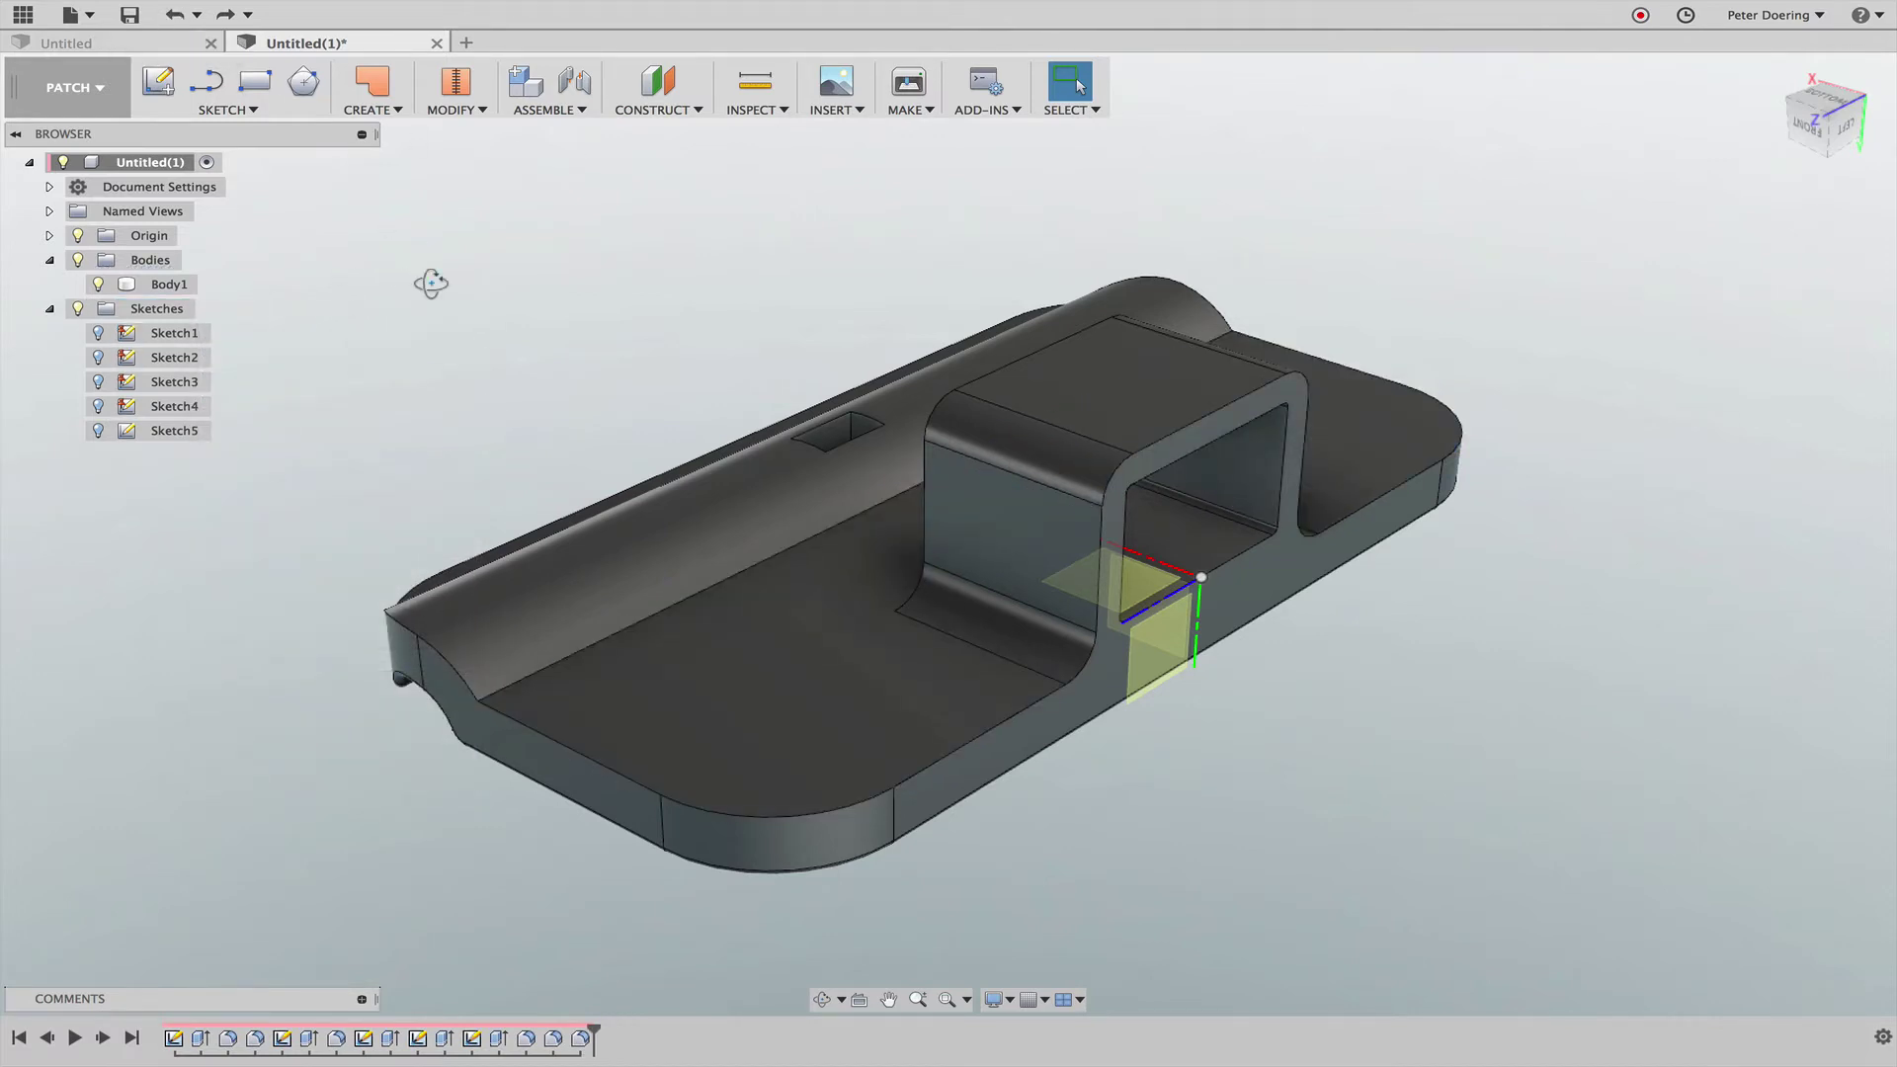
Step: Create a sketch on the plate's long side face and project the two points where the bracket's outer fillets meet the plate
{"action": "middle_click_drag", "start_coordinate": [431, 283], "coordinate": [411, 287], "text": "shift"}
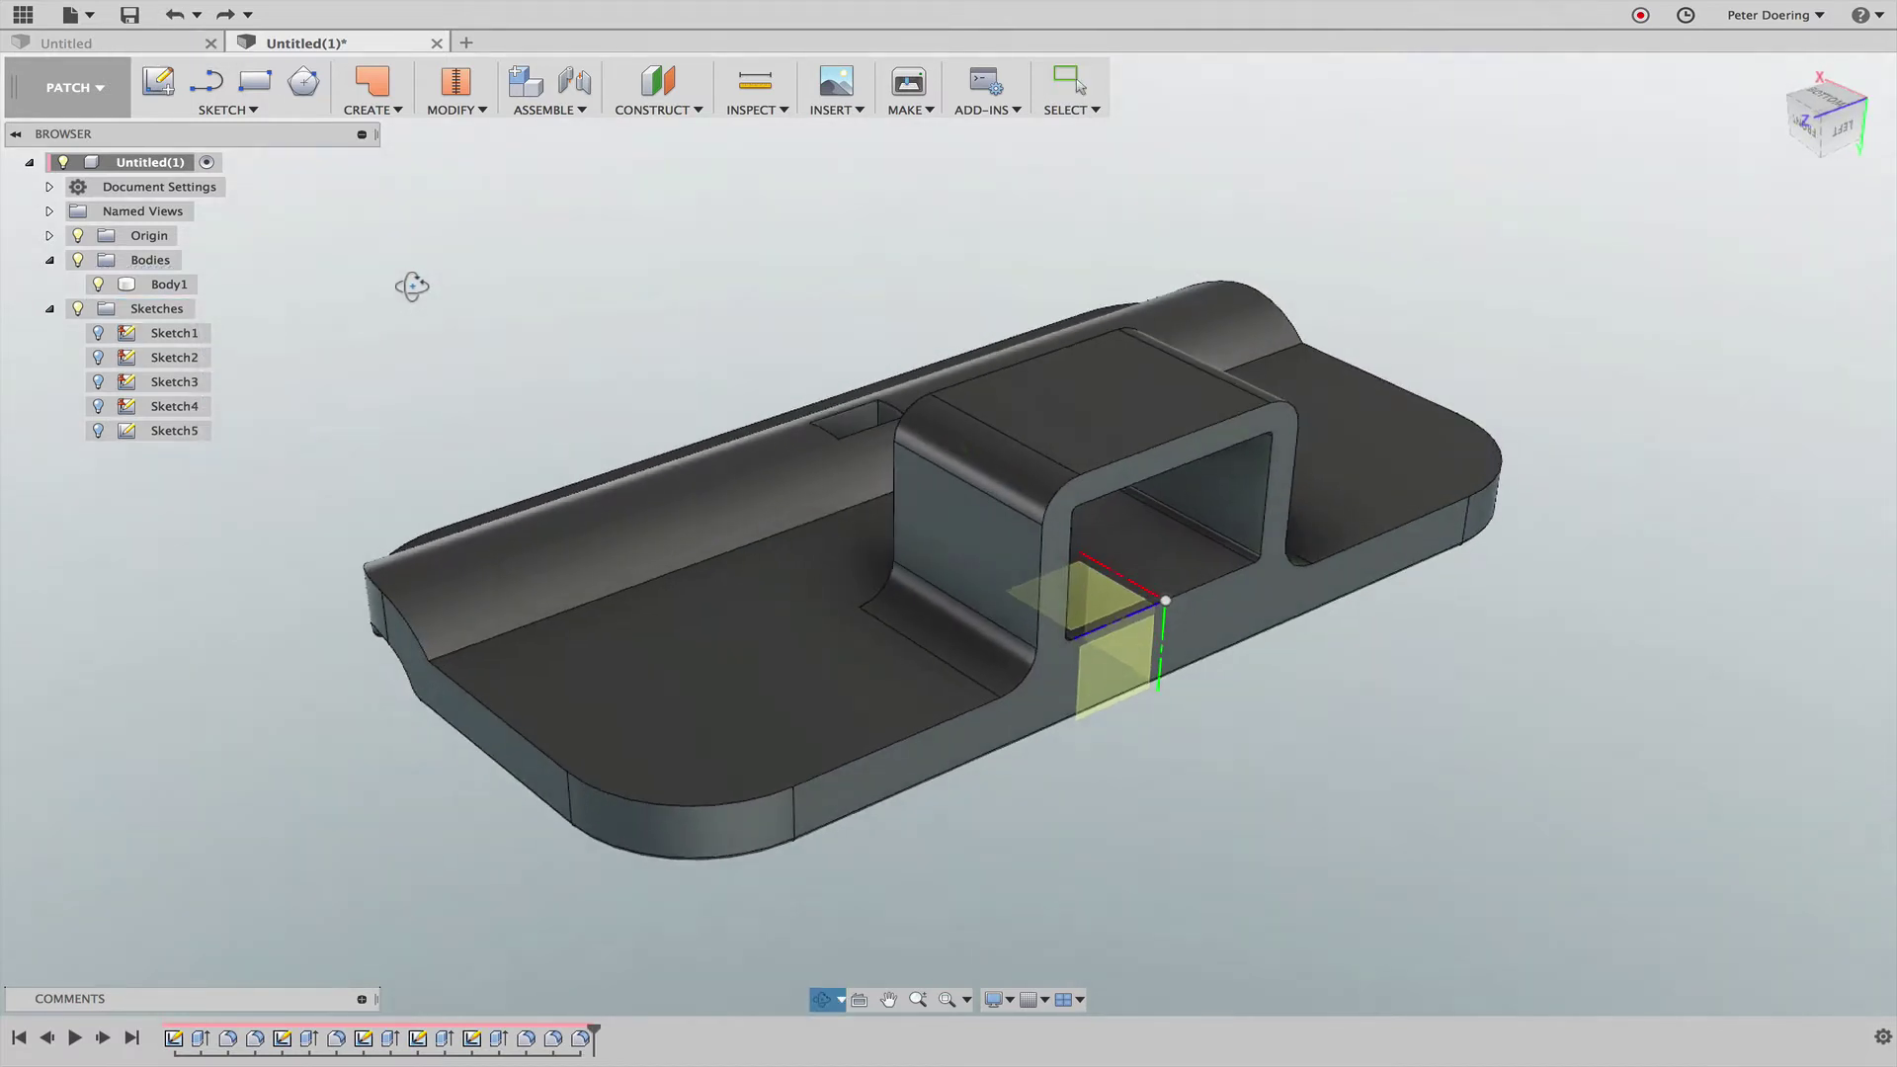
{"action": "left_click", "coordinate": [159, 83]}
{"action": "left_click", "coordinate": [1117, 673]}
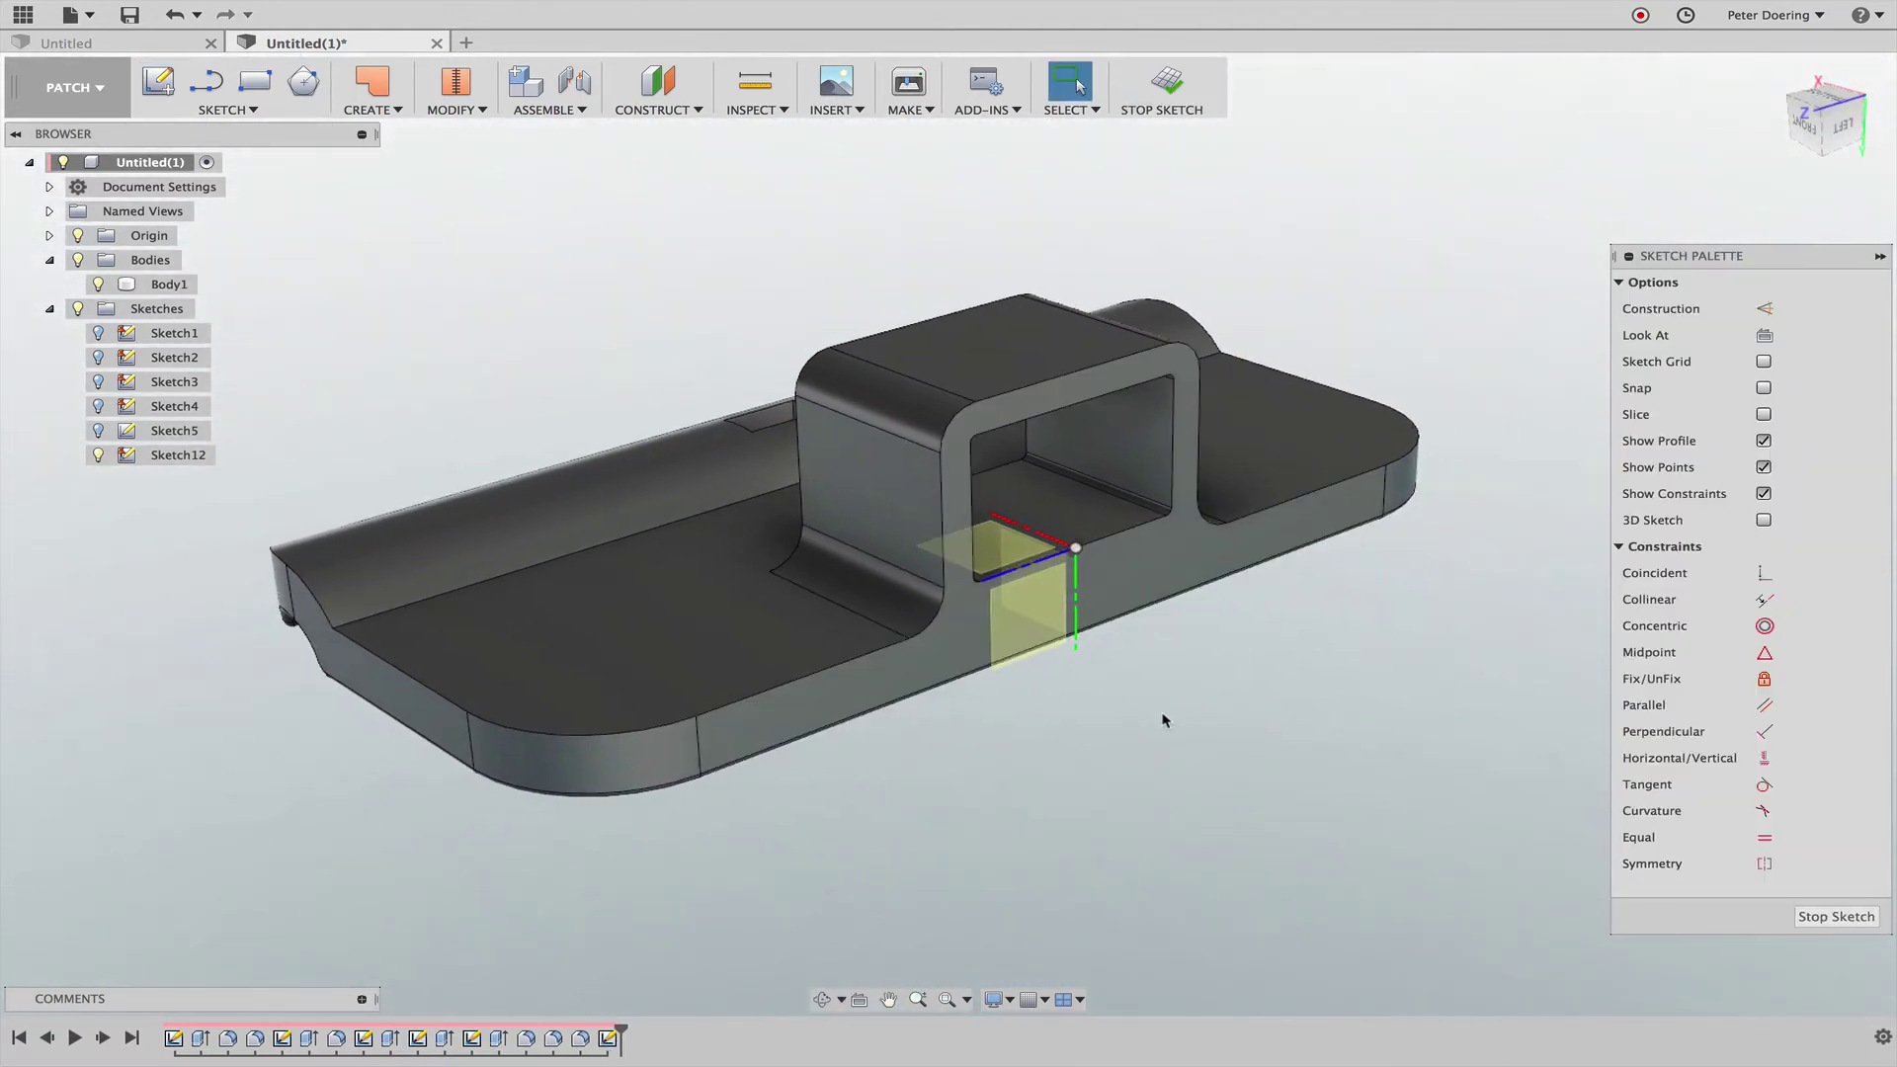
{"action": "left_click", "coordinate": [219, 110]}
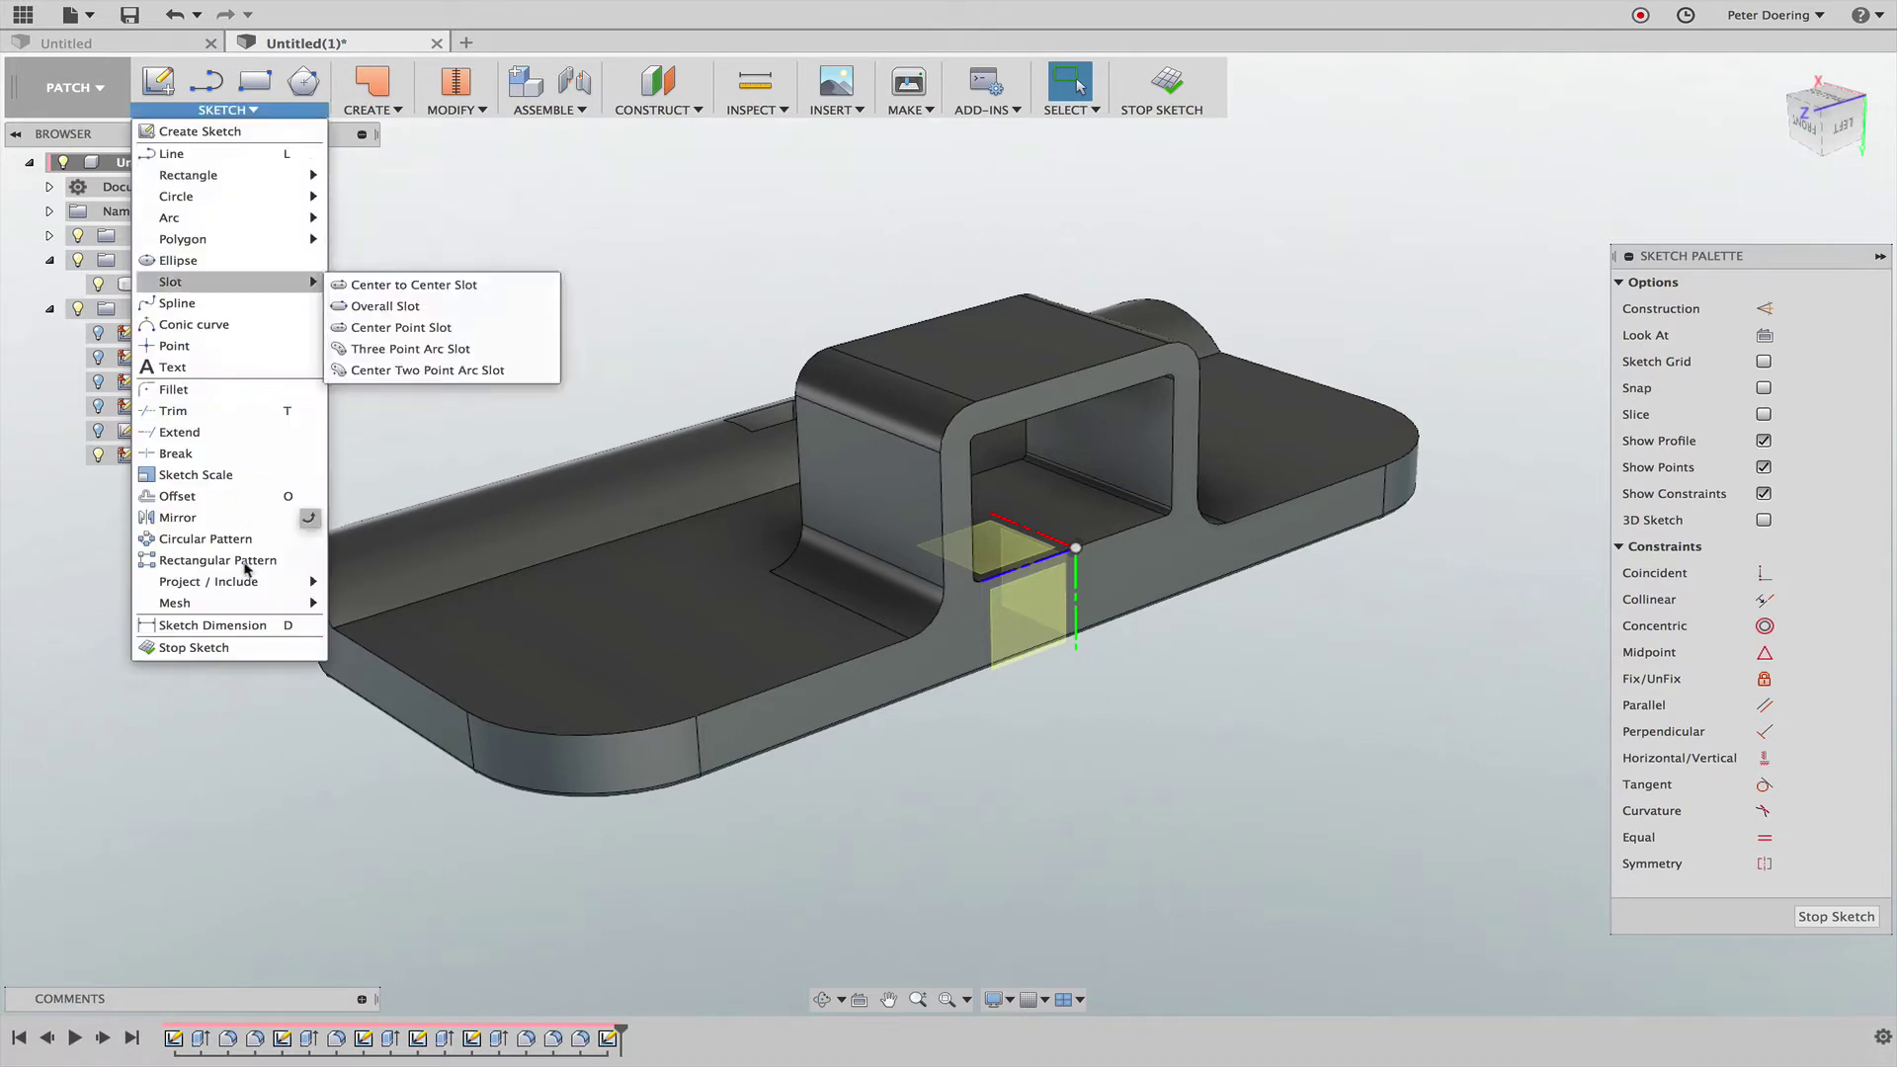
{"action": "mouse_move", "coordinate": [243, 582]}
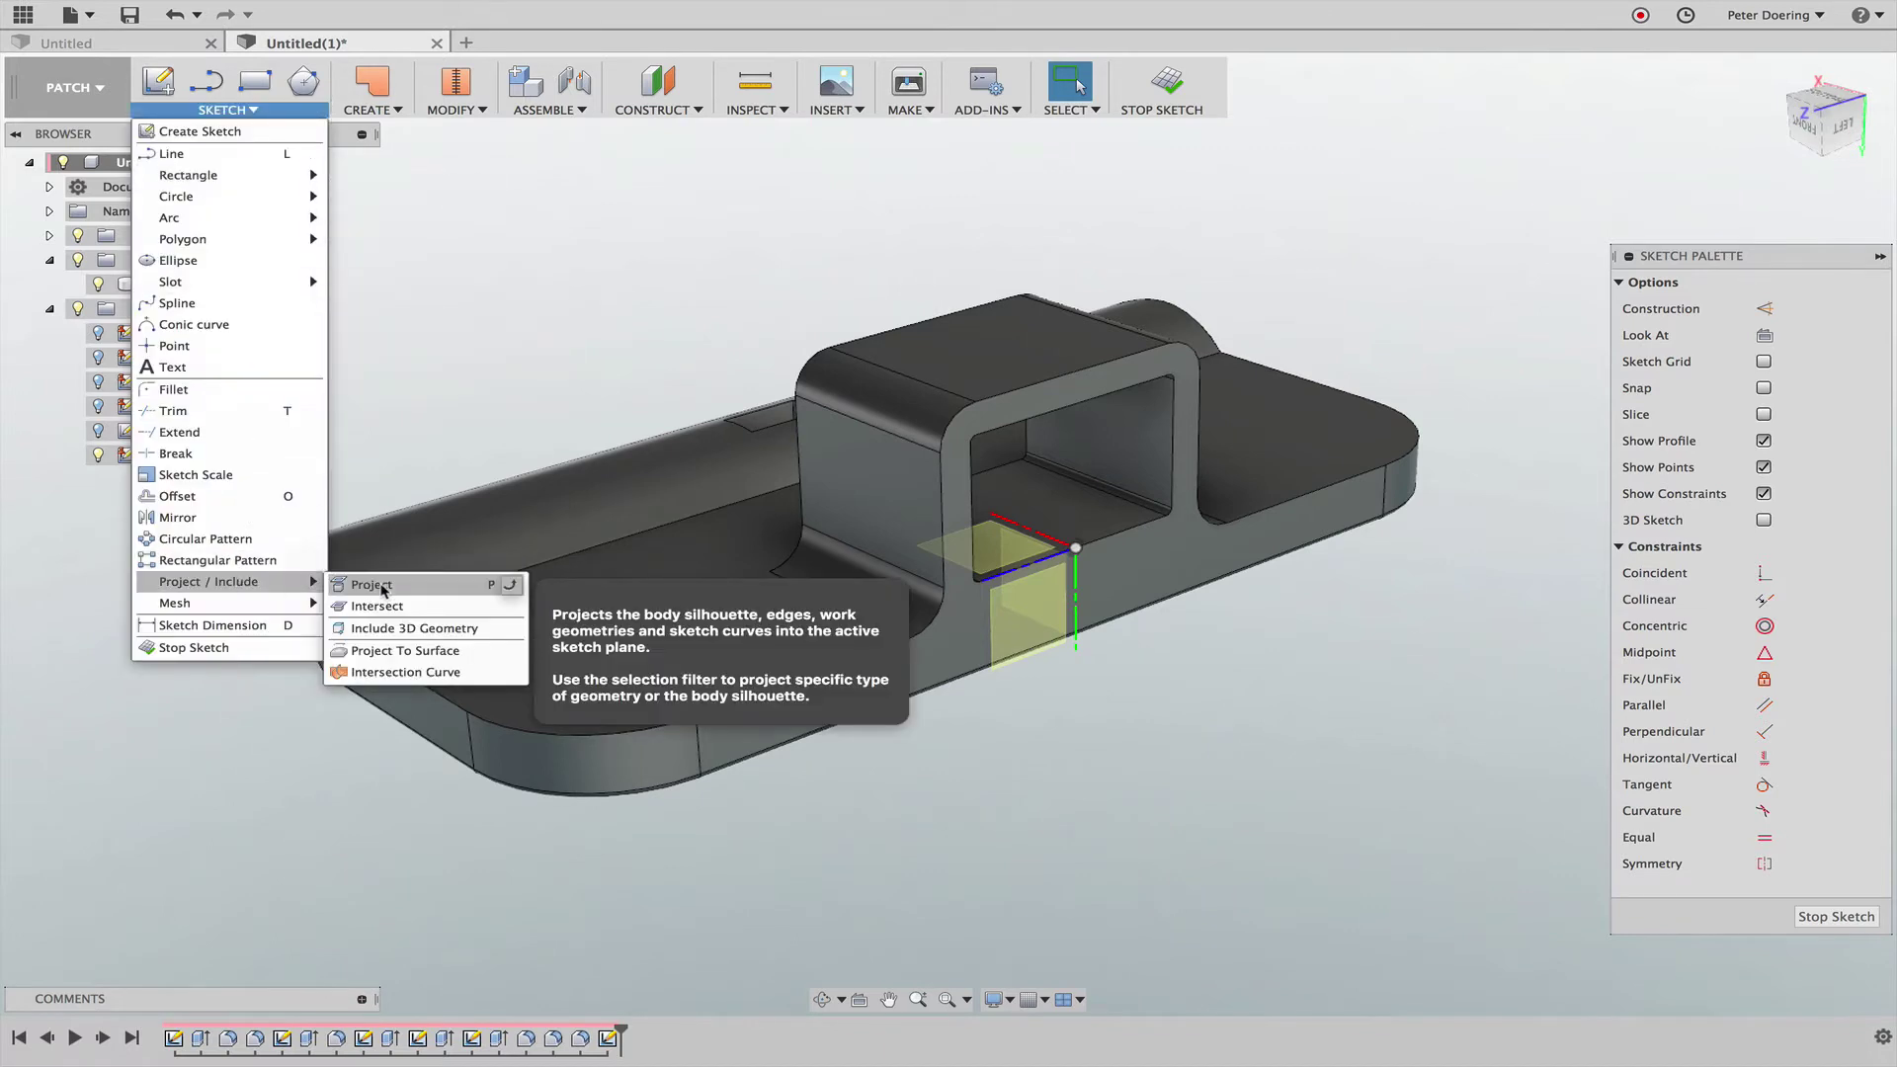
{"action": "left_click", "coordinate": [381, 587]}
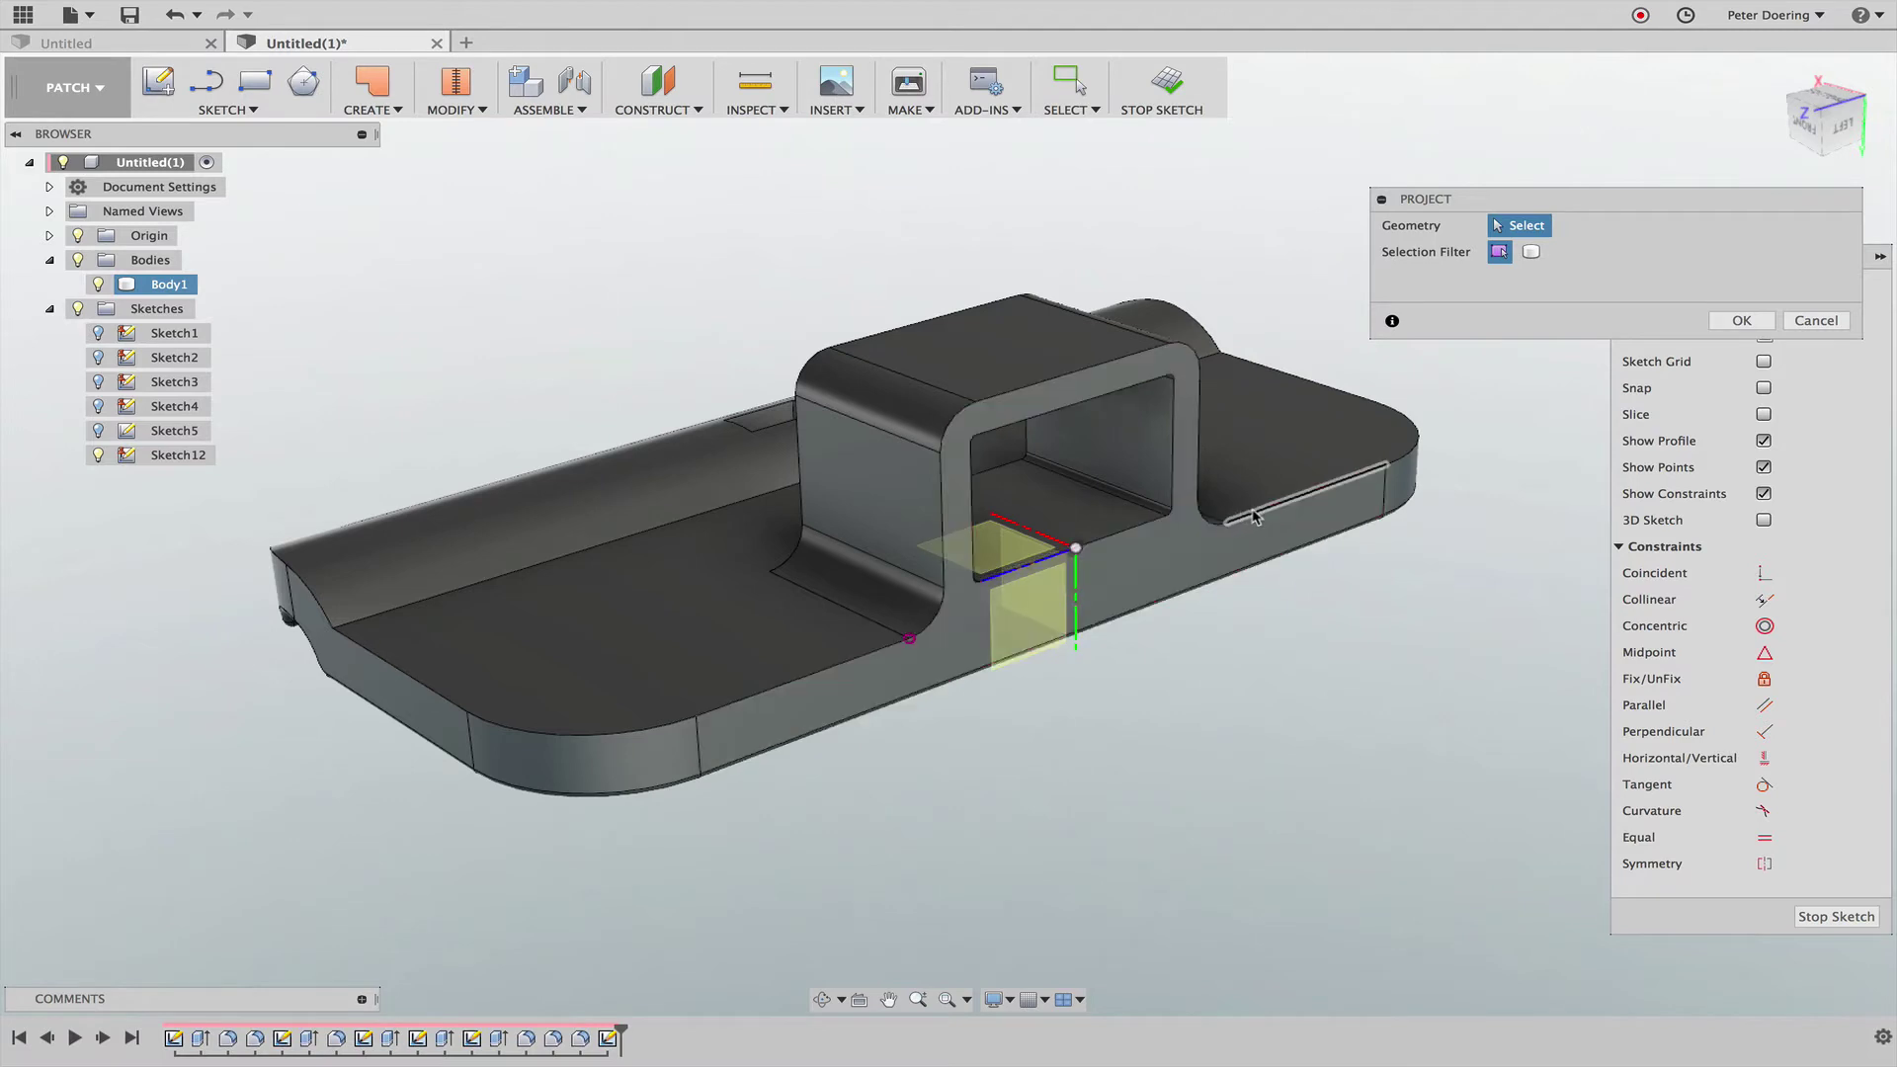
{"action": "middle_click_drag", "start_coordinate": [1174, 696], "coordinate": [1172, 761]}
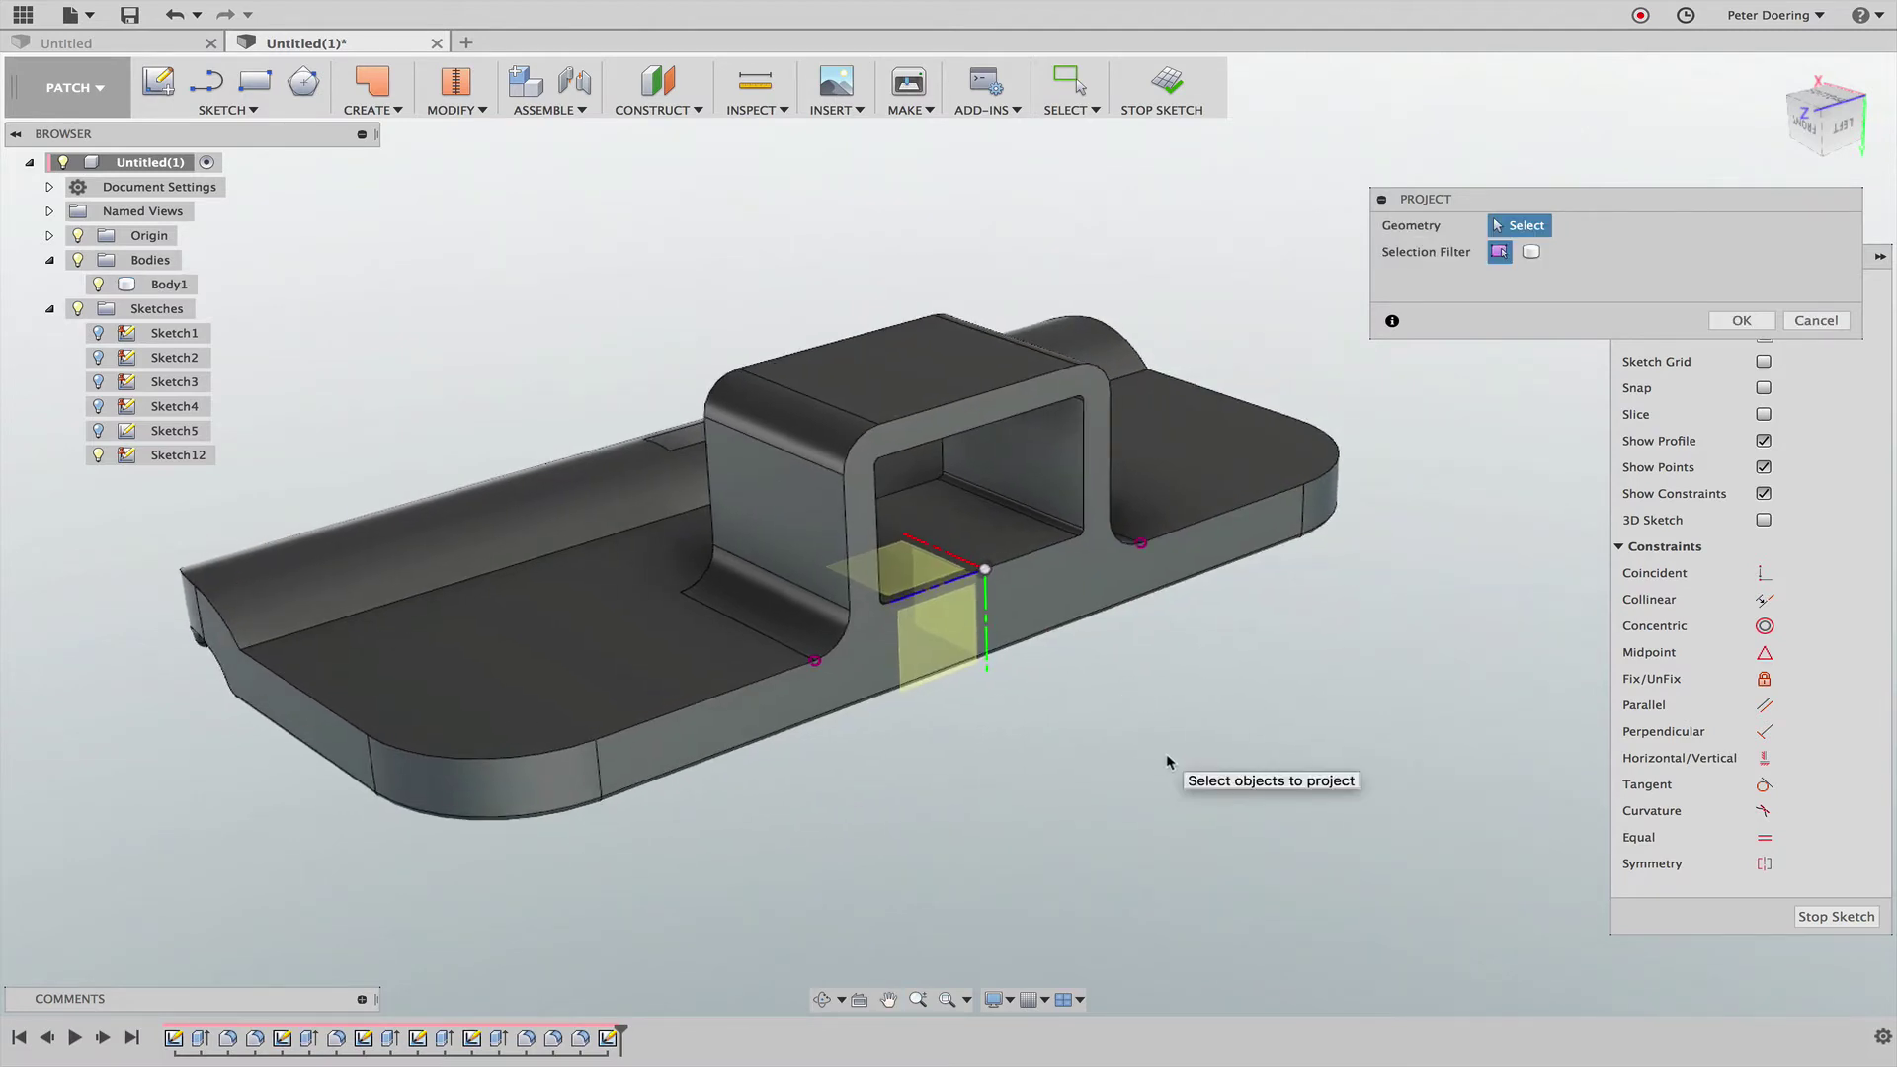
Step: Sketch an open U-shaped line profile with its base about 3.26 mm below the projected points and vertical sides through them rising past the bracket
{"action": "key", "text": "s"}
{"action": "left_click", "coordinate": [1184, 797]}
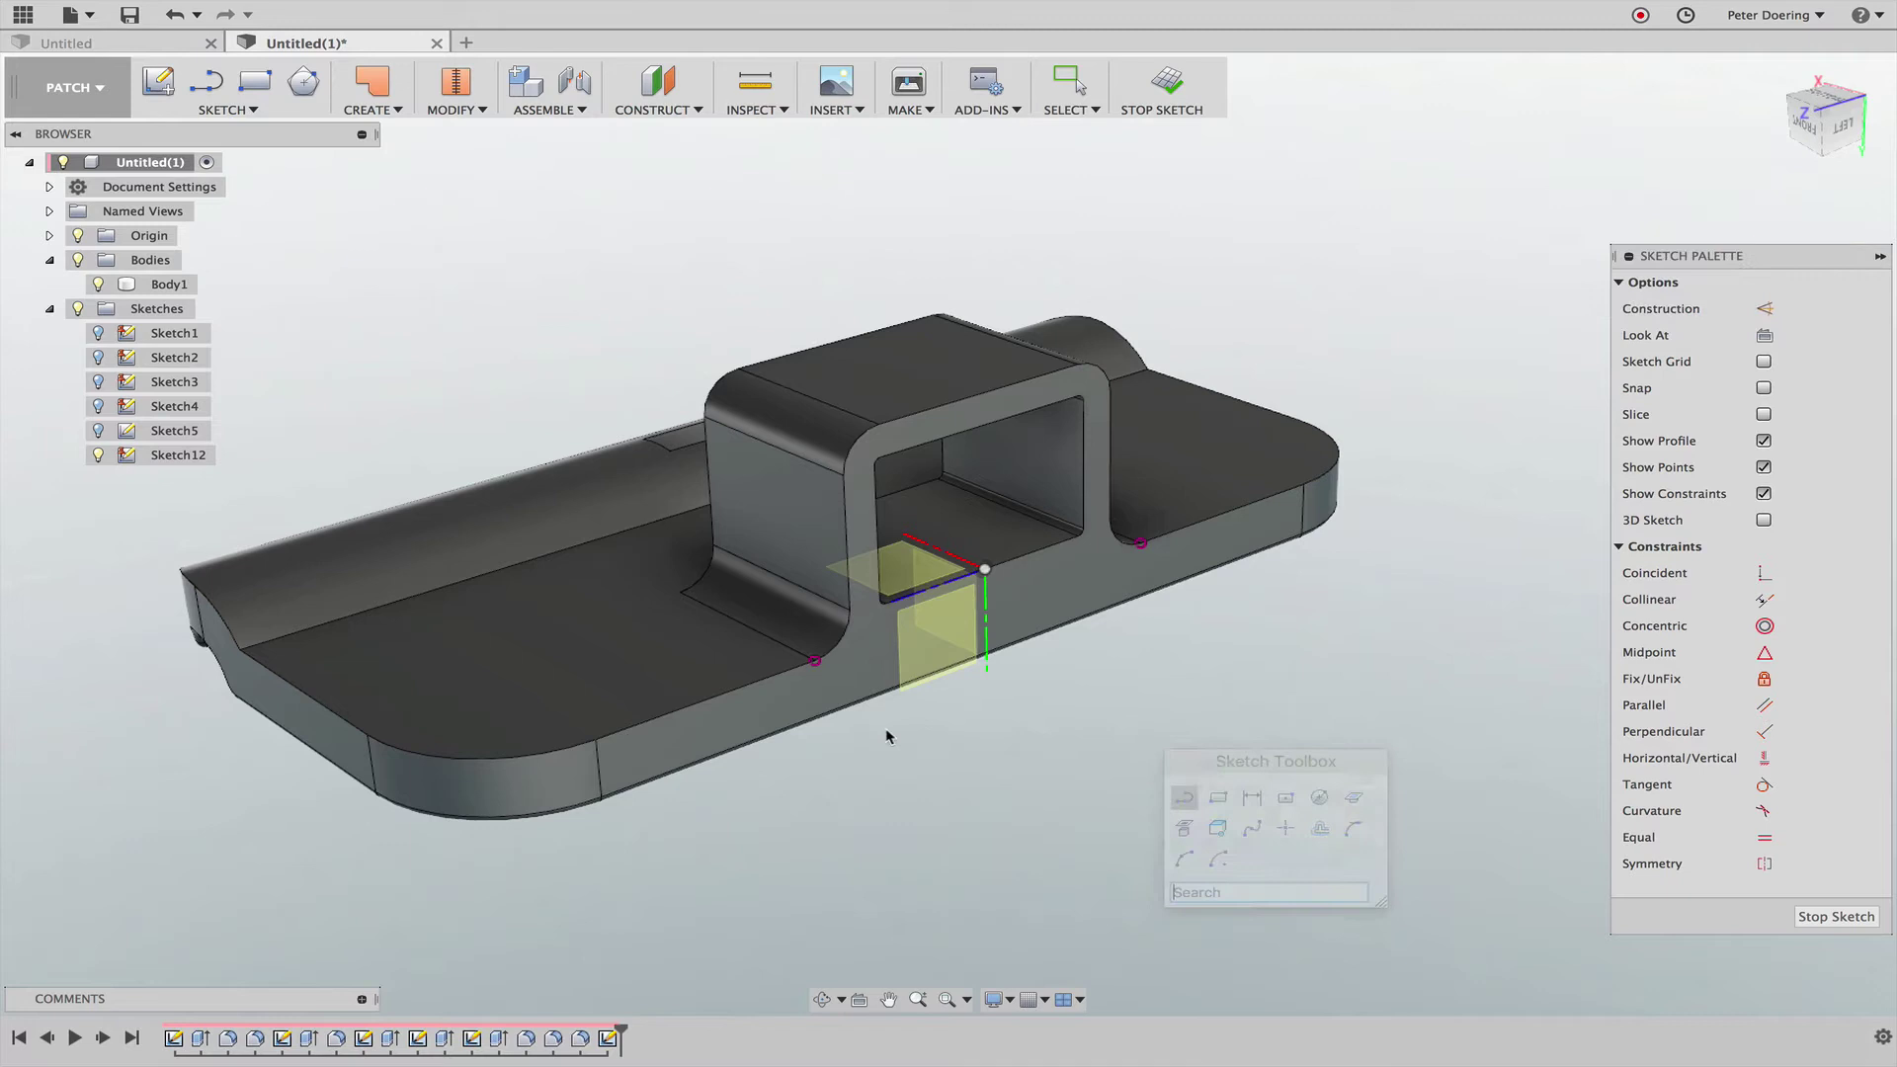
{"action": "left_click", "coordinate": [816, 662]}
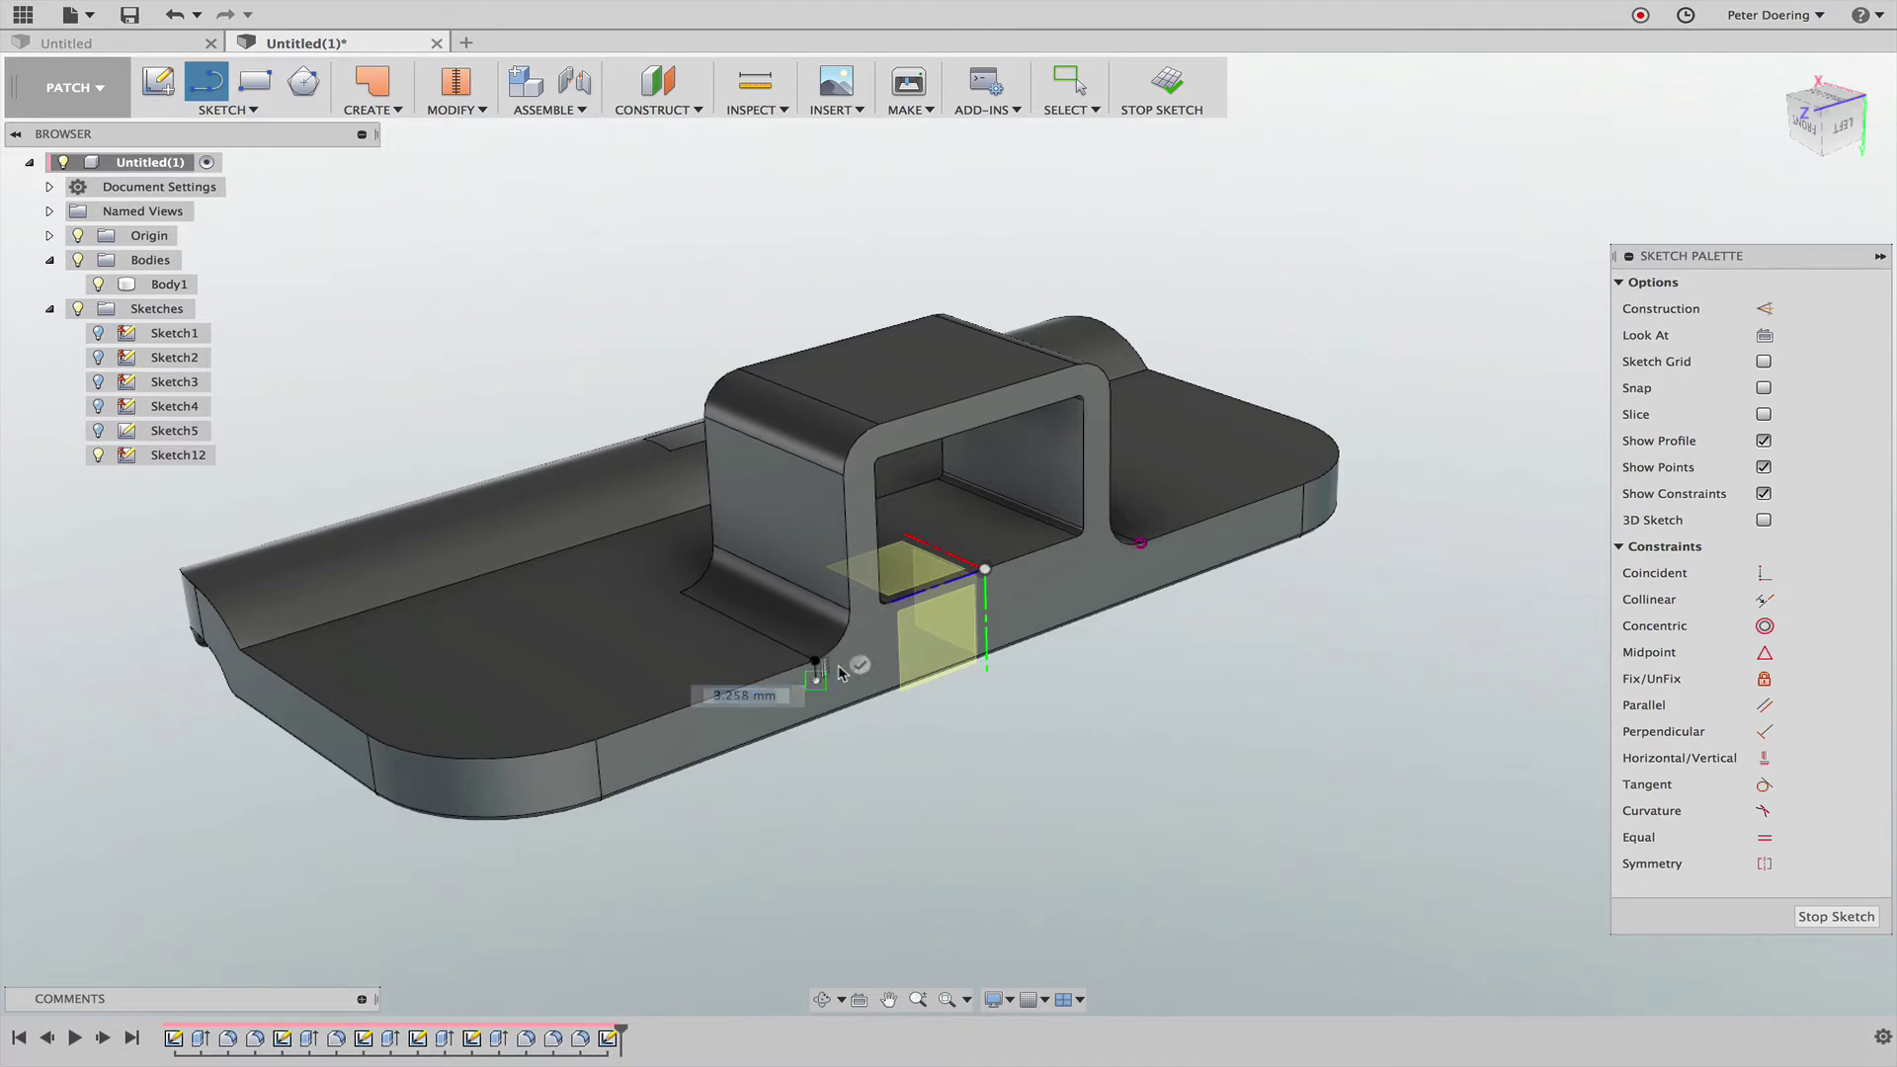
{"action": "left_click", "coordinate": [1139, 546]}
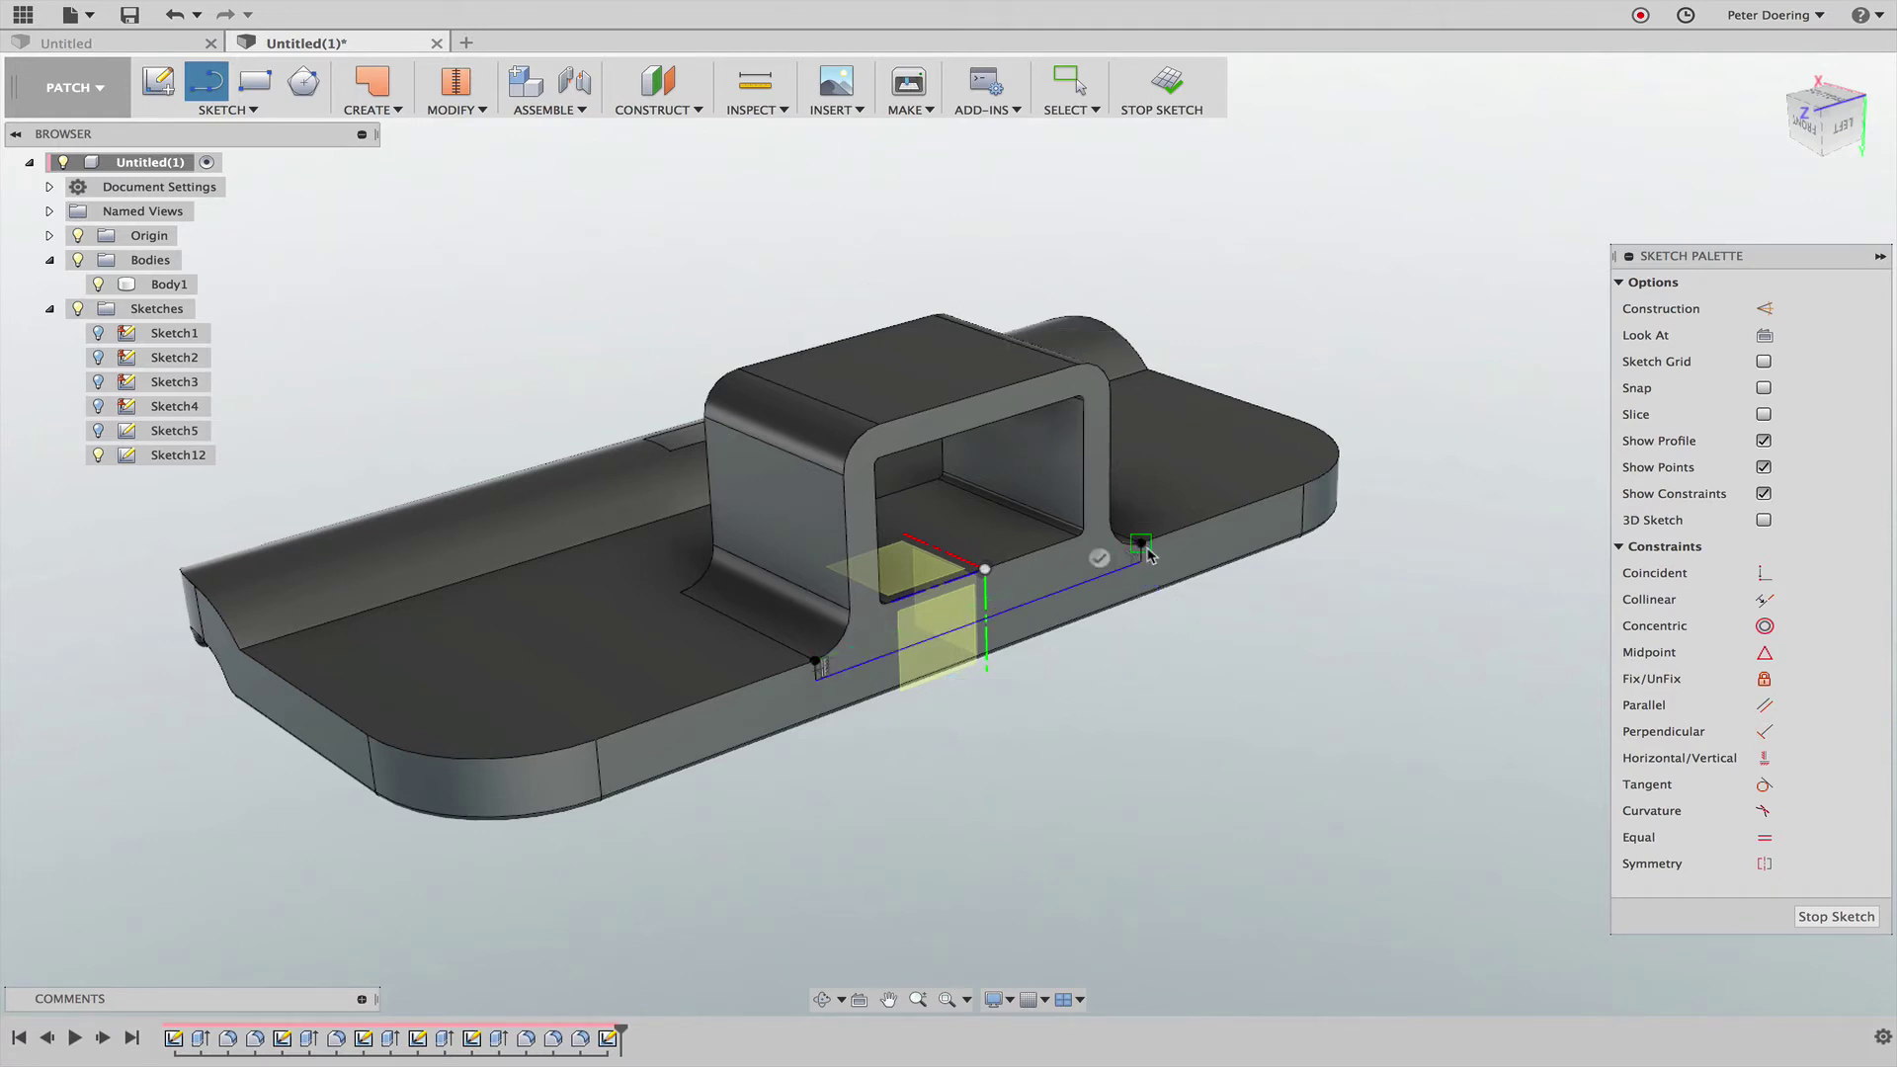
{"action": "left_click_drag", "start_coordinate": [1146, 552], "coordinate": [1133, 249]}
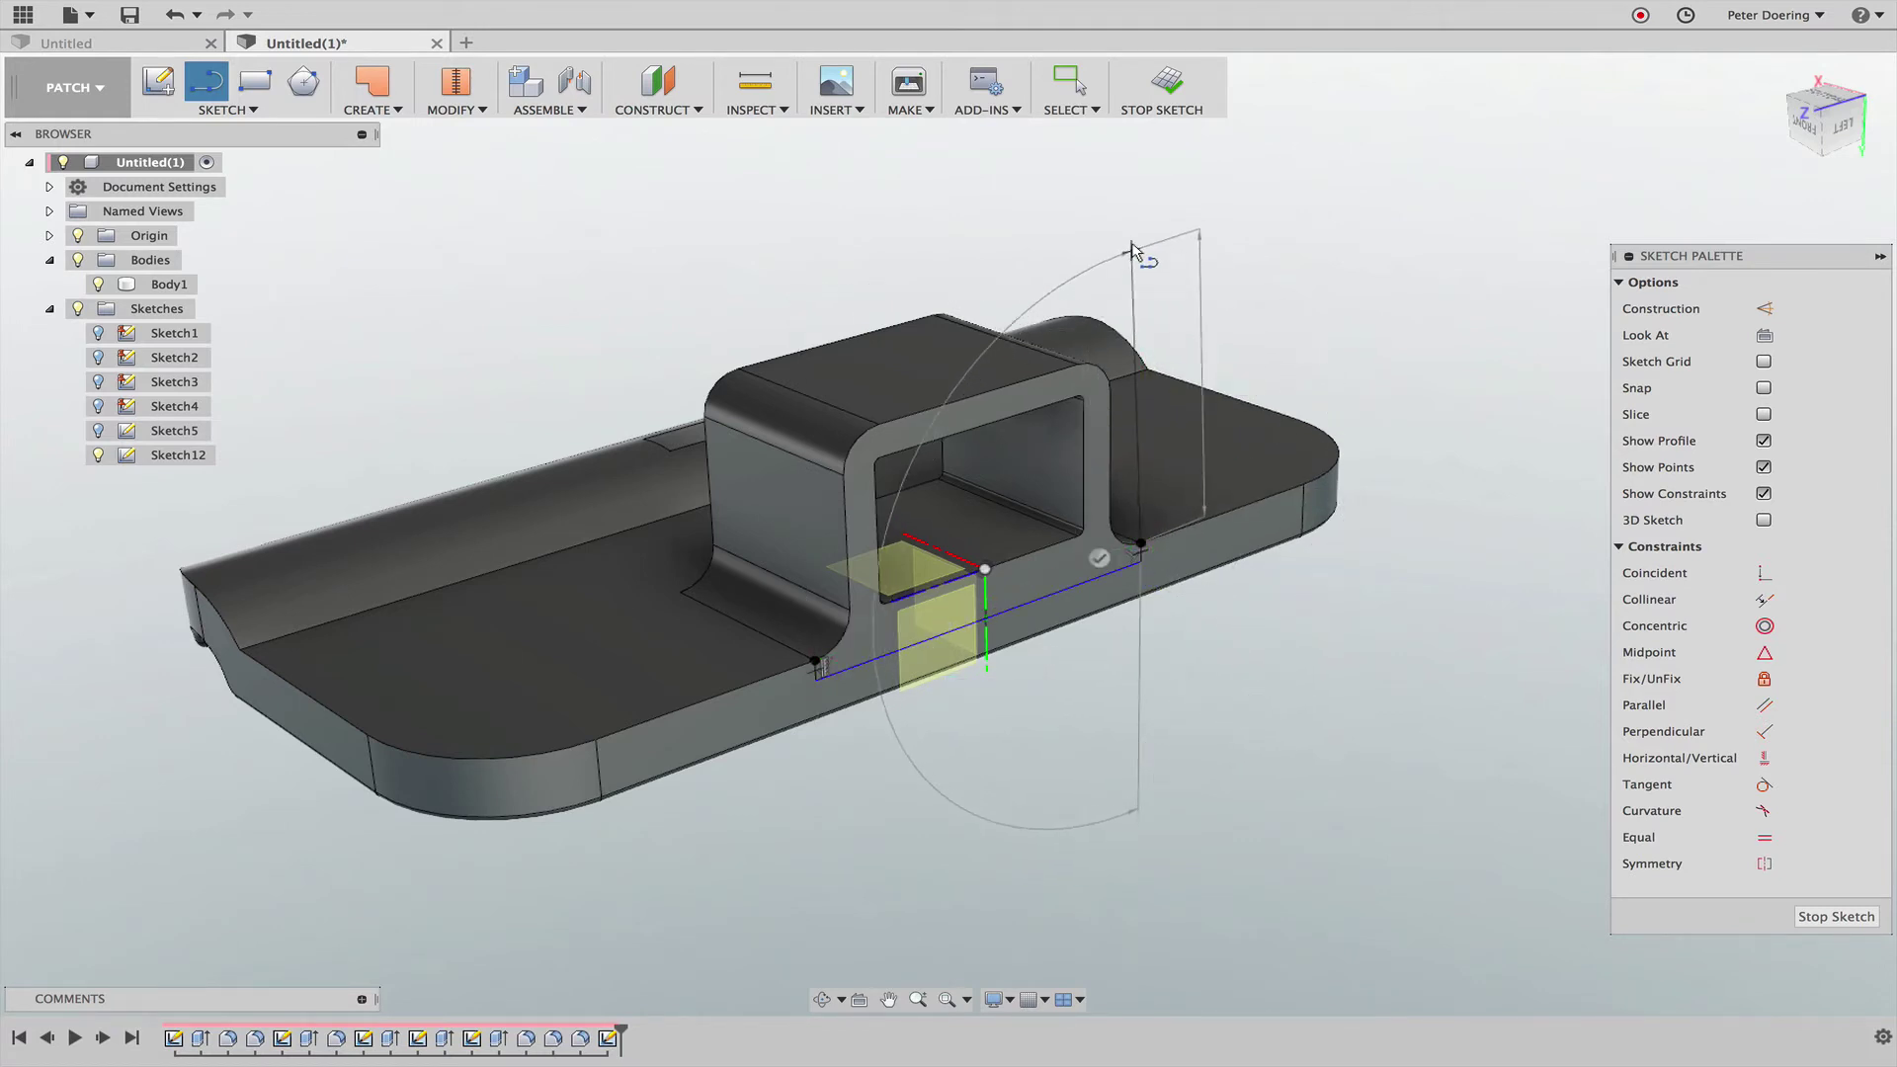
{"action": "left_click", "coordinate": [1144, 219]}
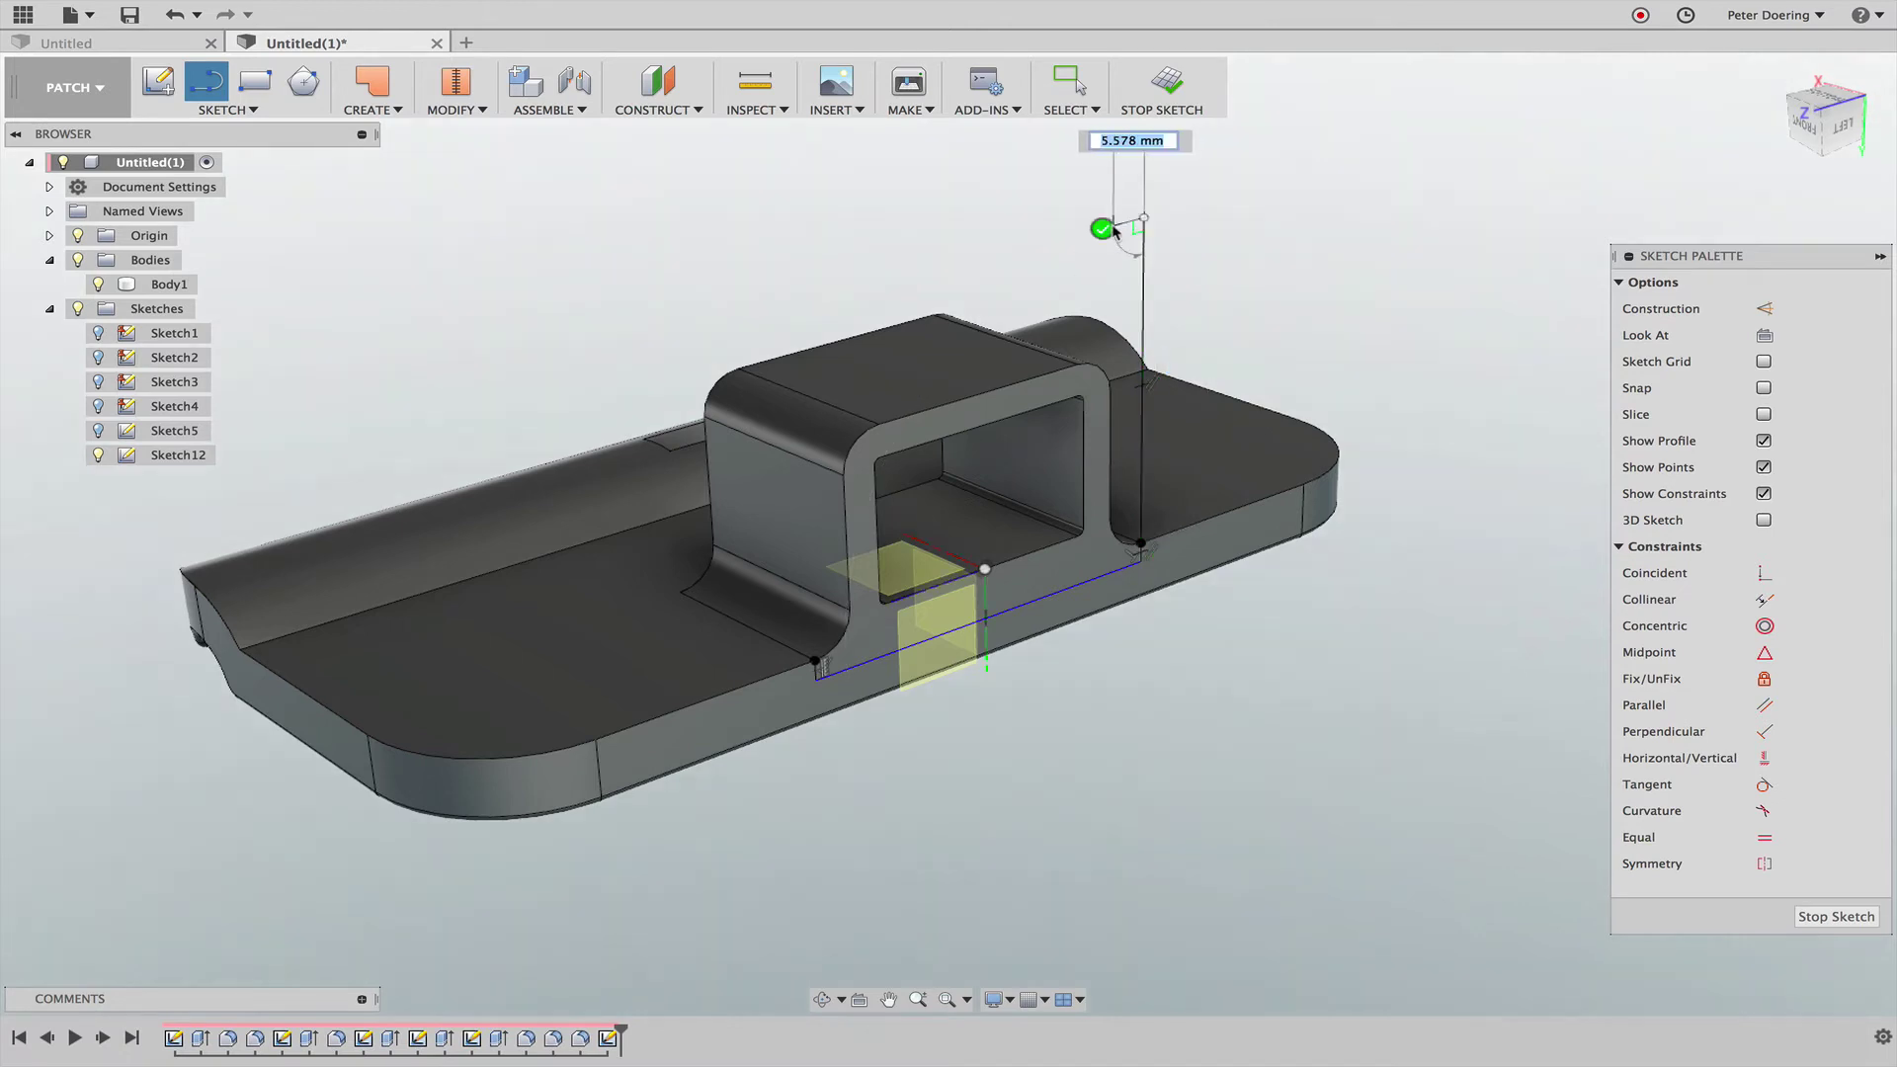
{"action": "left_click_drag", "start_coordinate": [816, 664], "coordinate": [795, 309]}
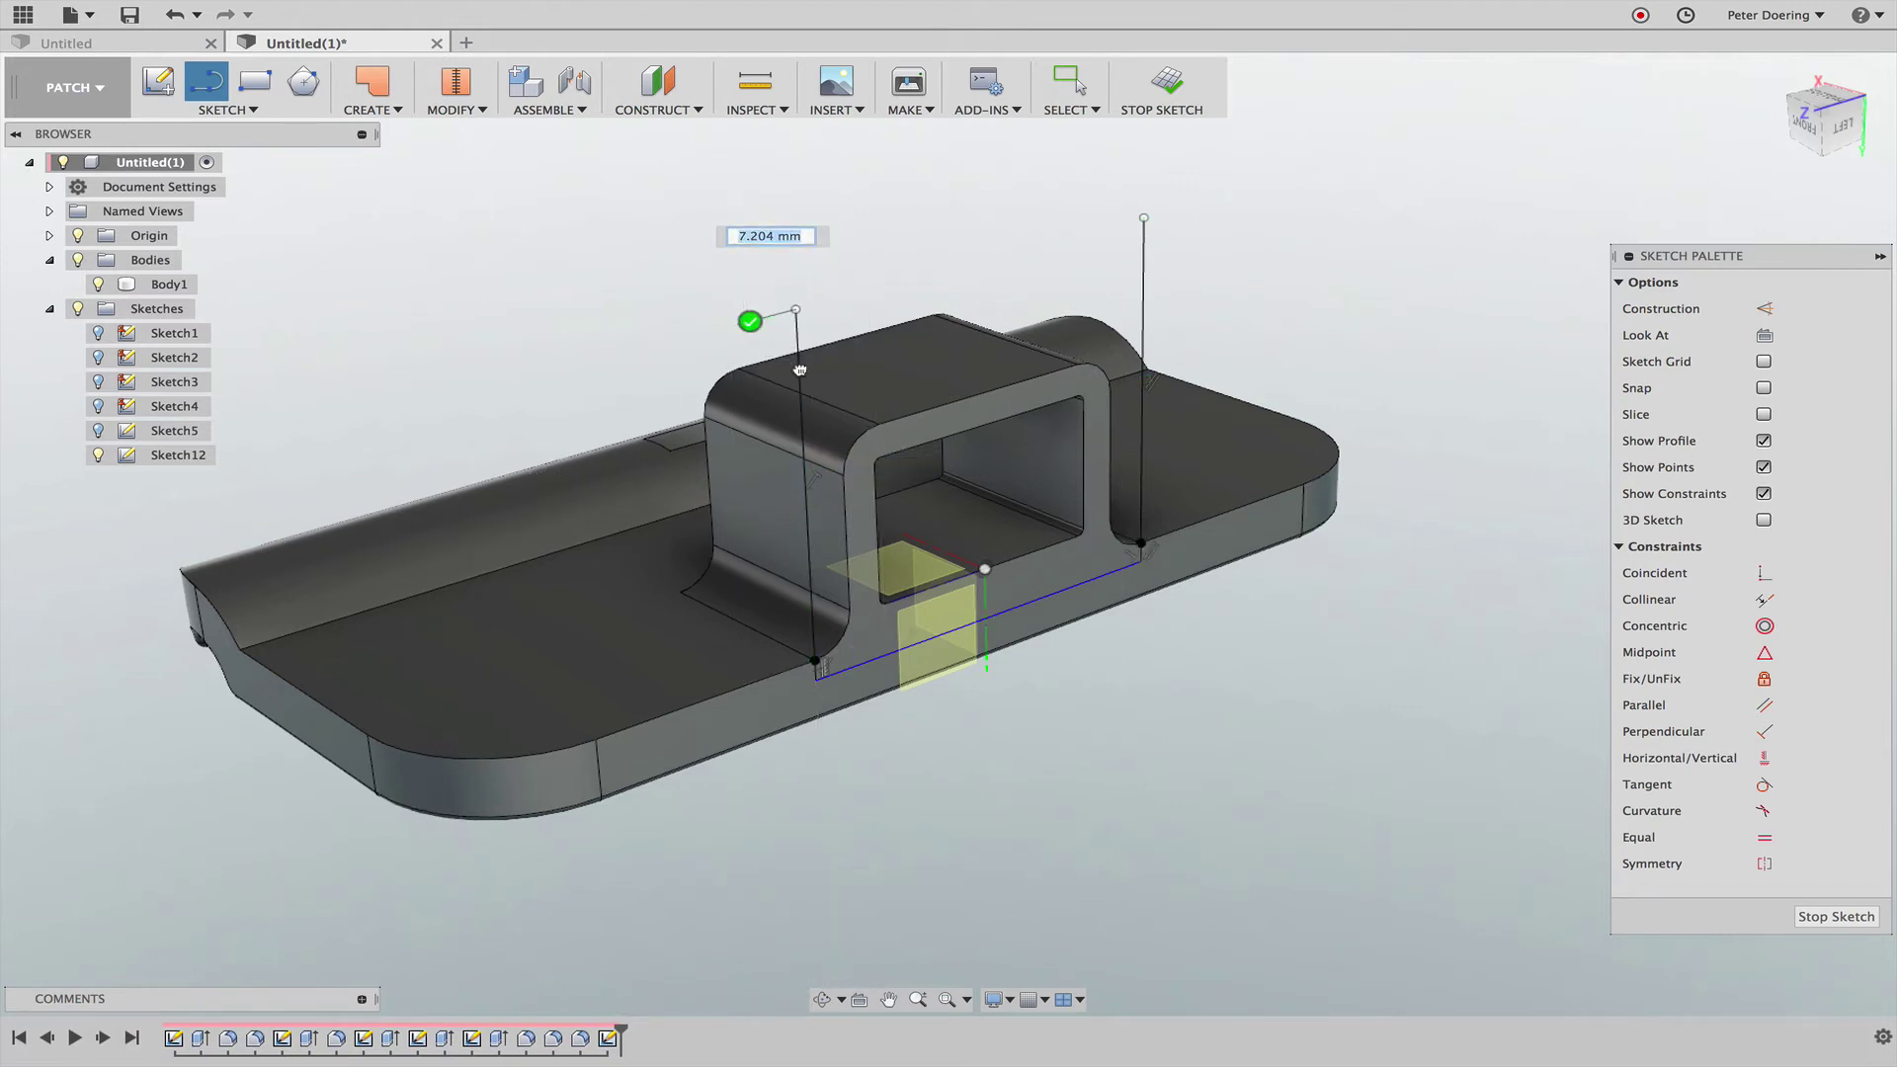
Step: Dimension the profile's base line 2 mm from the projected point on the far side of the bracket
{"action": "key", "text": "s"}
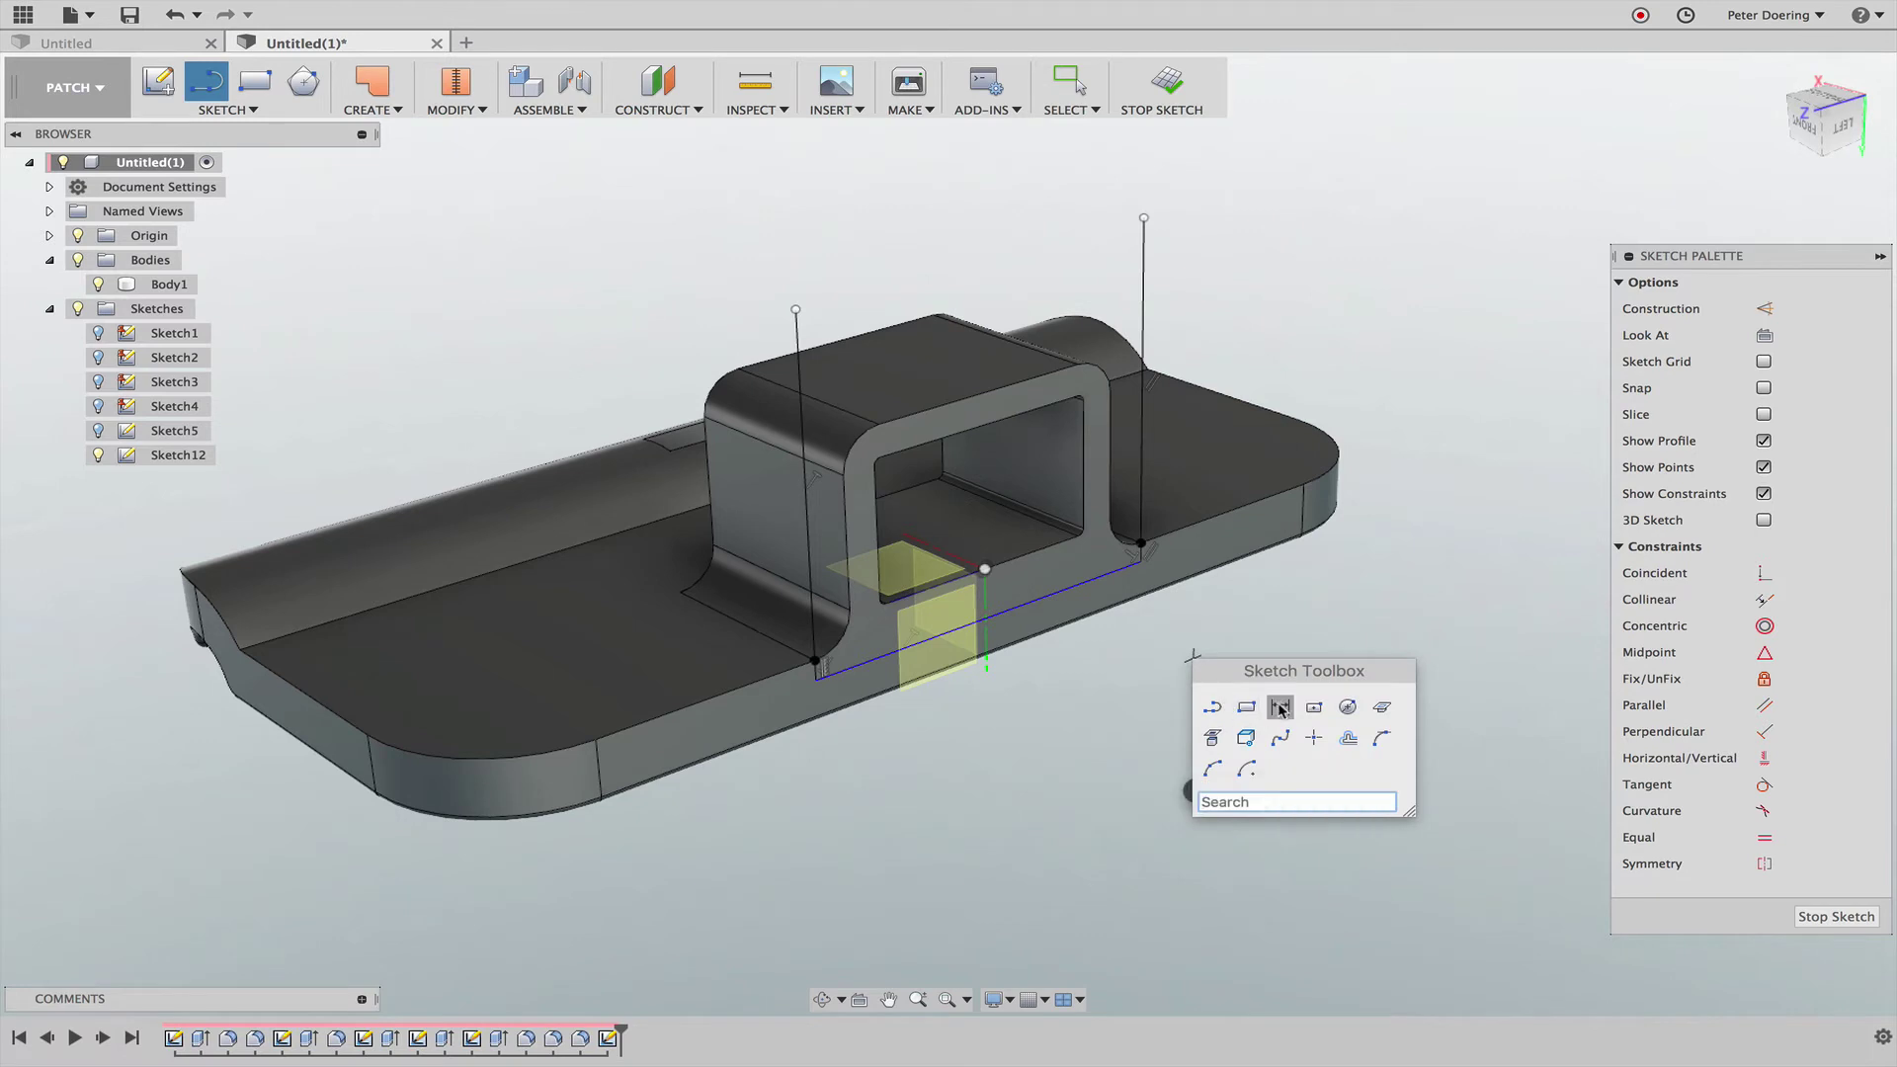
{"action": "left_click", "coordinate": [1284, 706]}
{"action": "left_click", "coordinate": [1108, 571]}
{"action": "left_click", "coordinate": [1141, 544]}
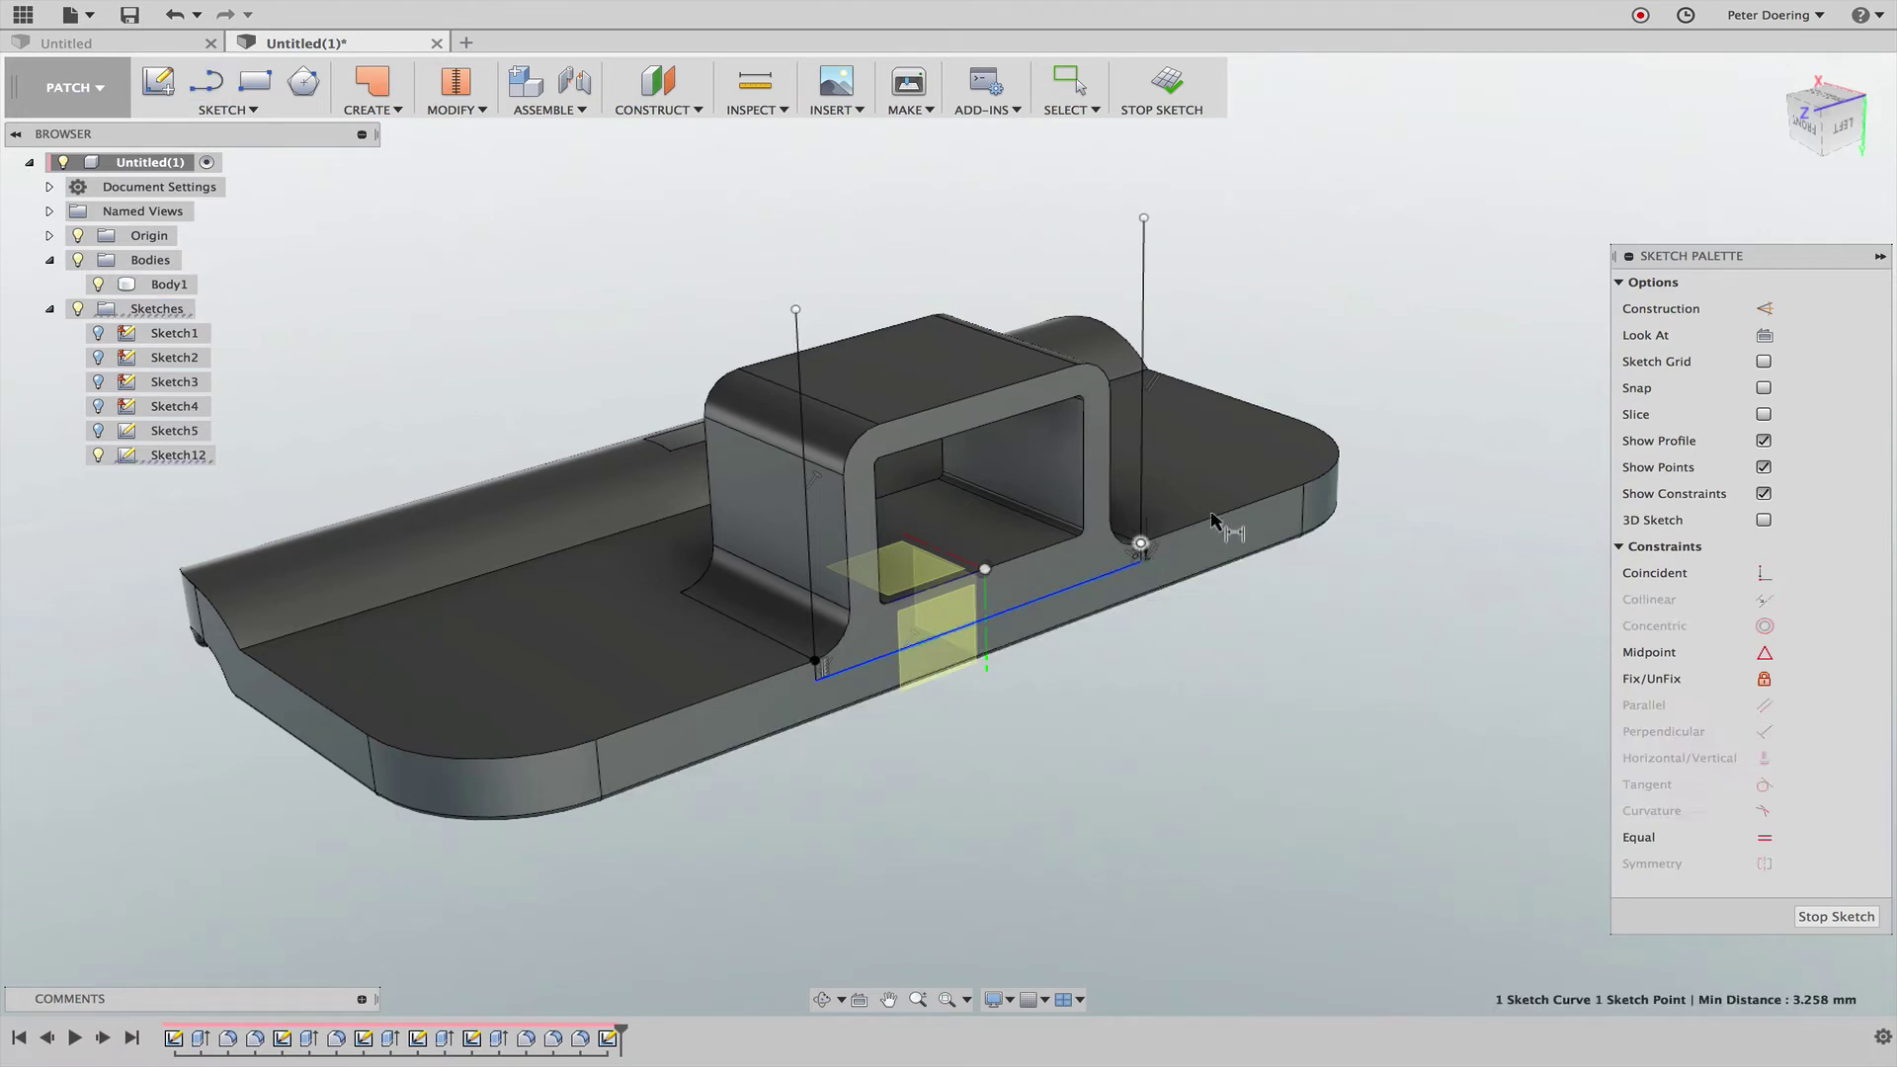
{"action": "left_click", "coordinate": [1423, 499]}
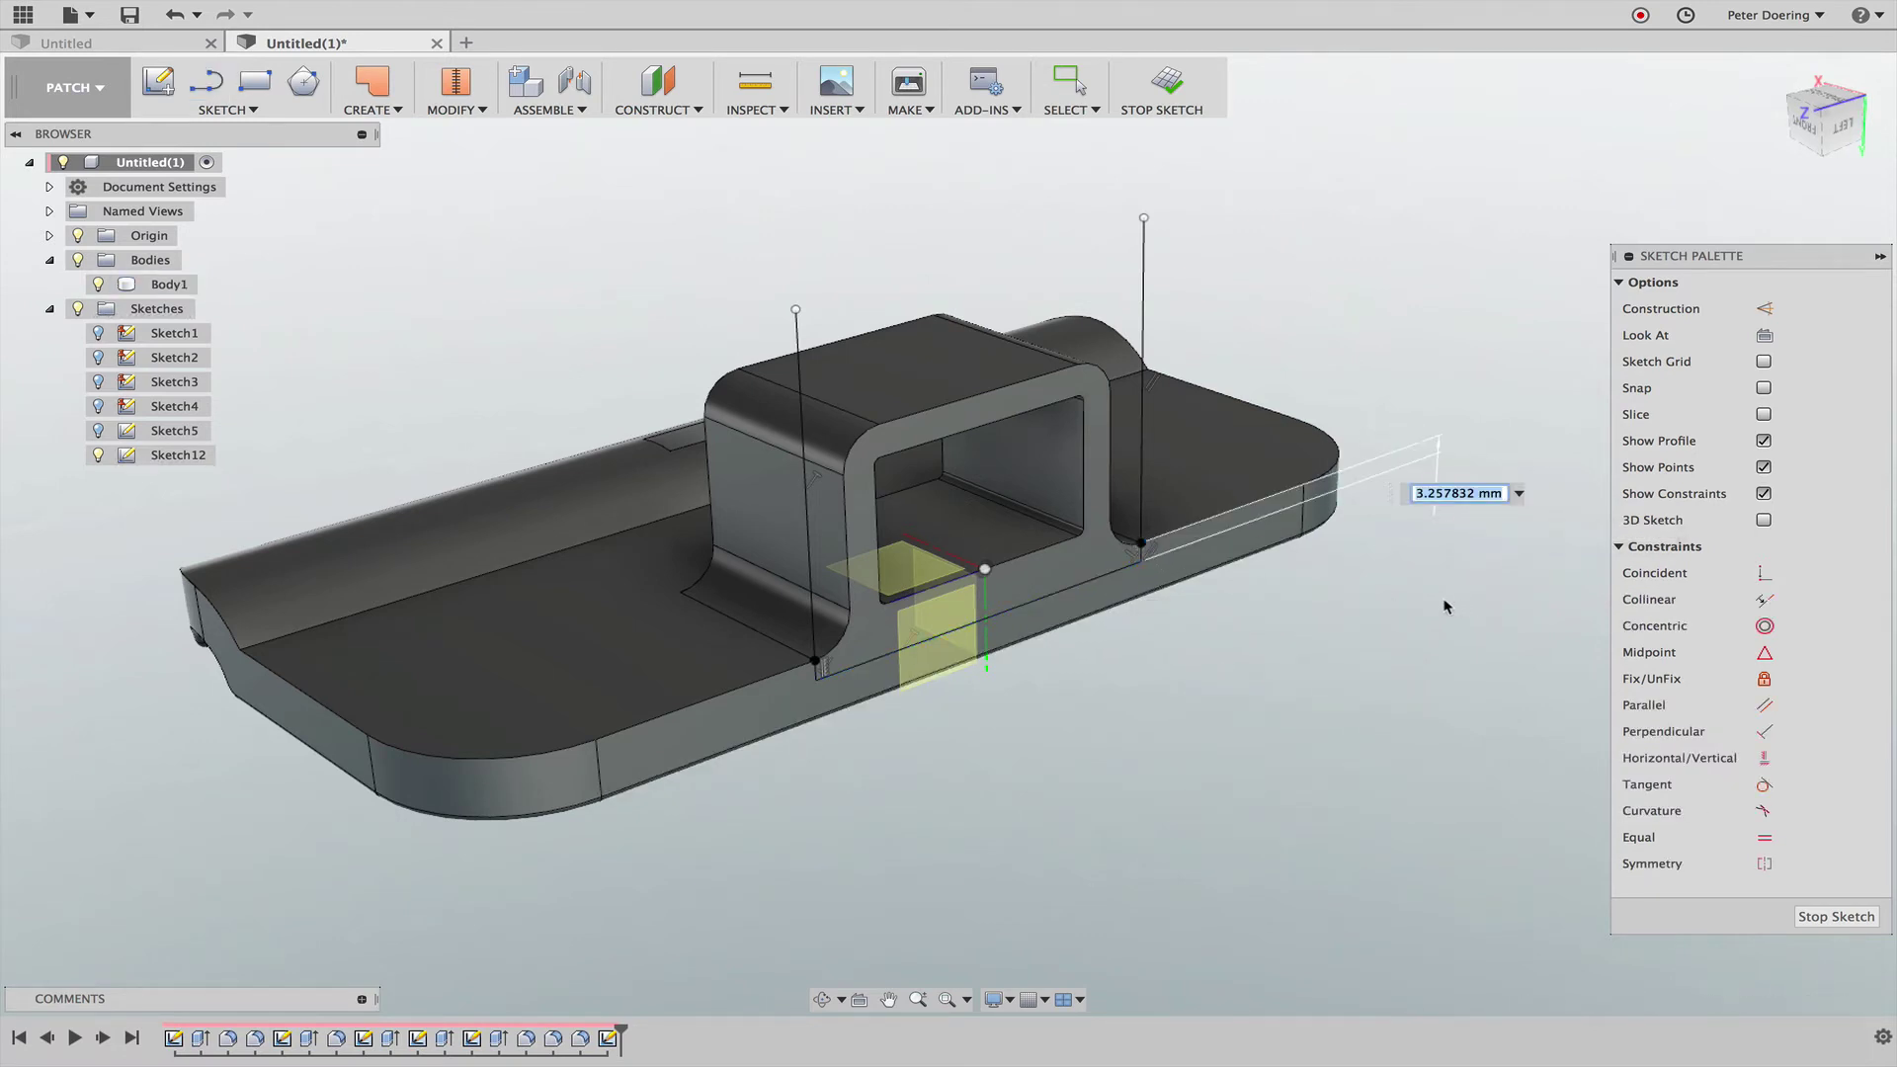
{"action": "key", "text": "Return"}
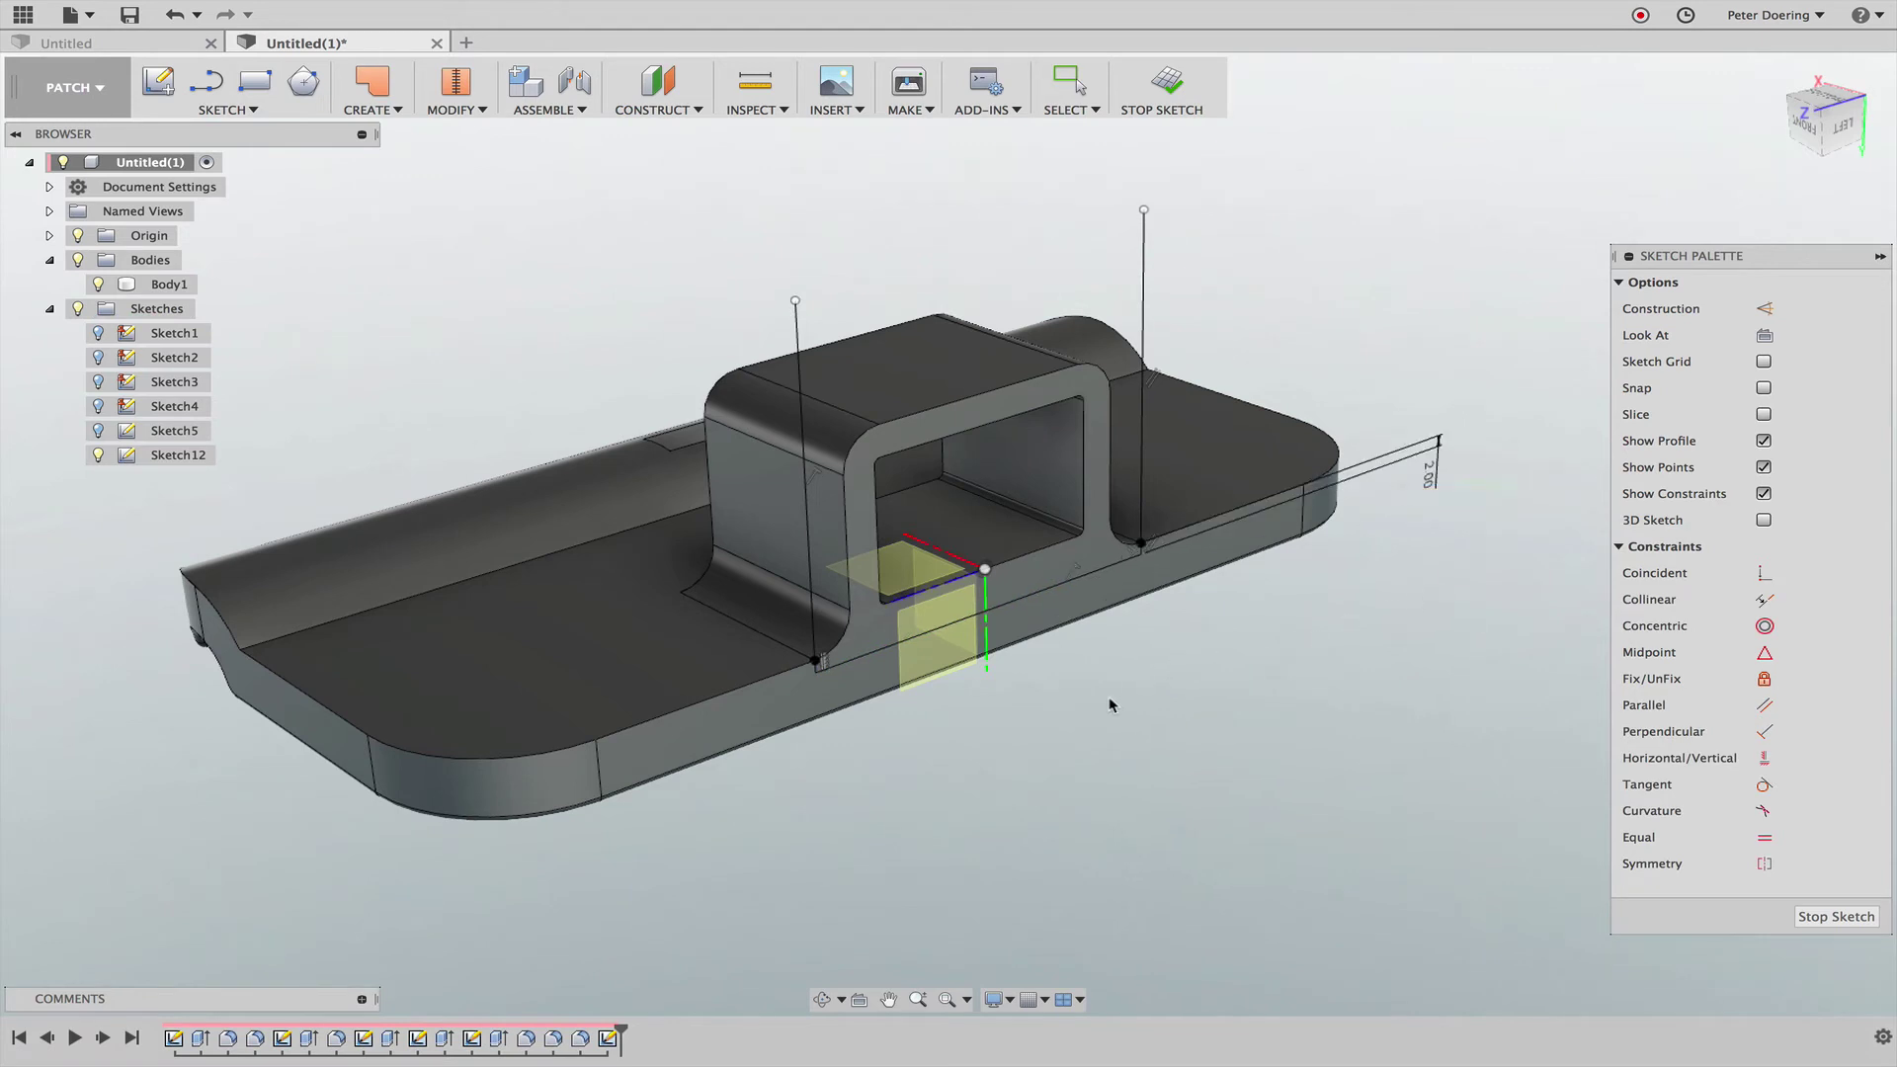
{"action": "key", "text": "s"}
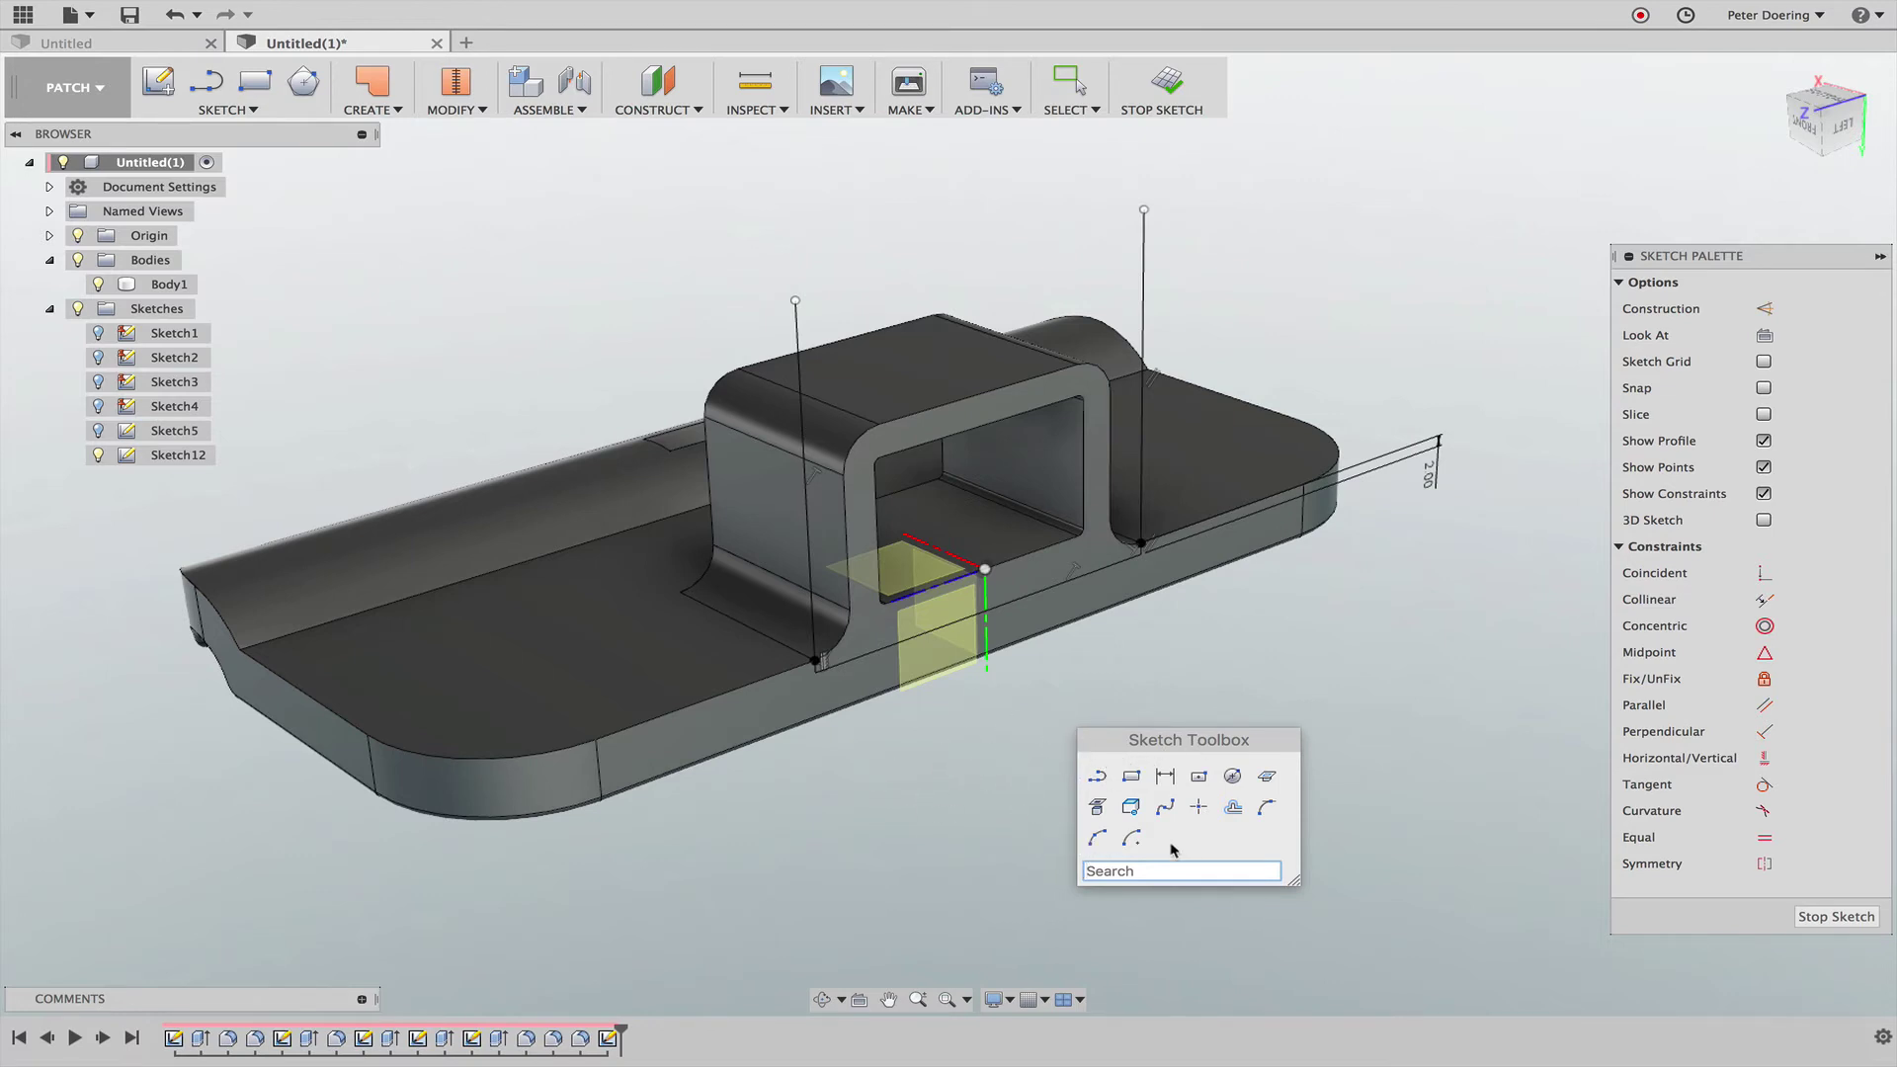
{"action": "left_click", "coordinate": [1151, 868]}
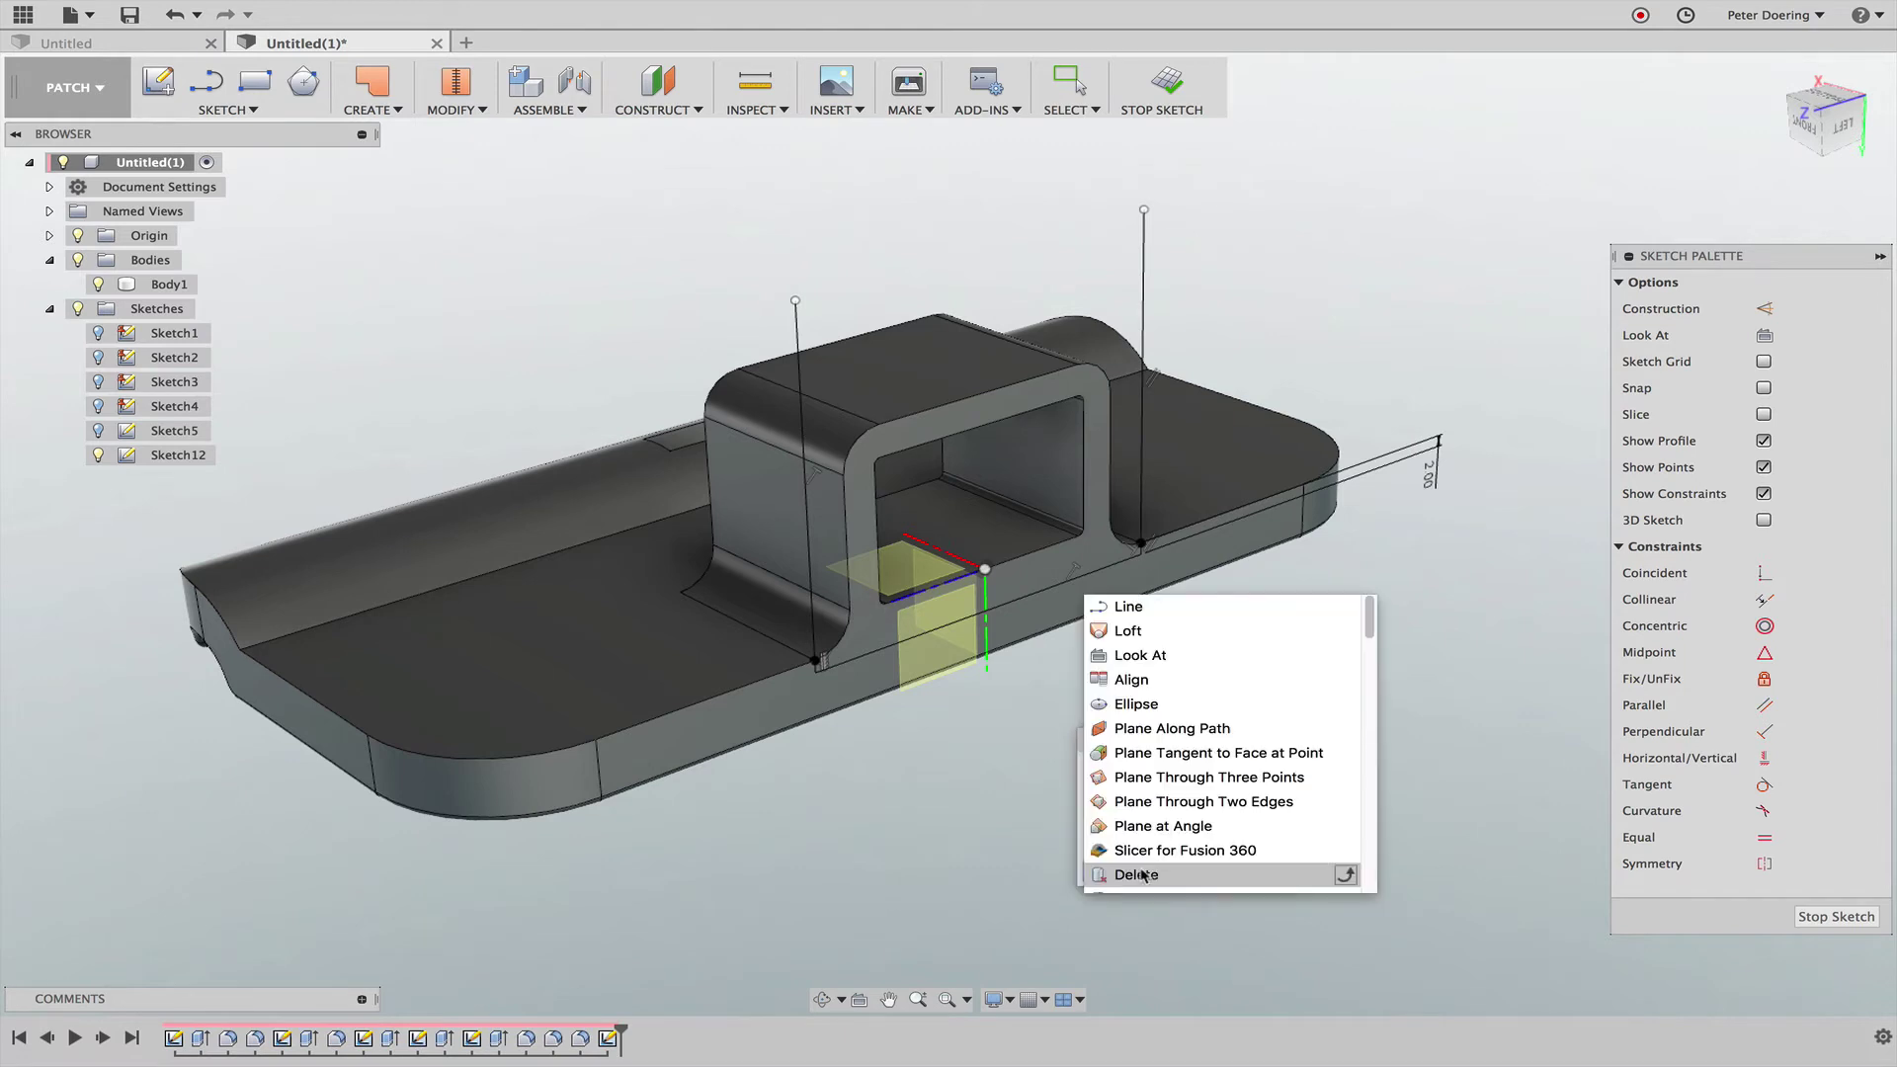
{"action": "scroll", "coordinate": [1146, 857], "scroll_direction": "down", "scroll_amount": 5}
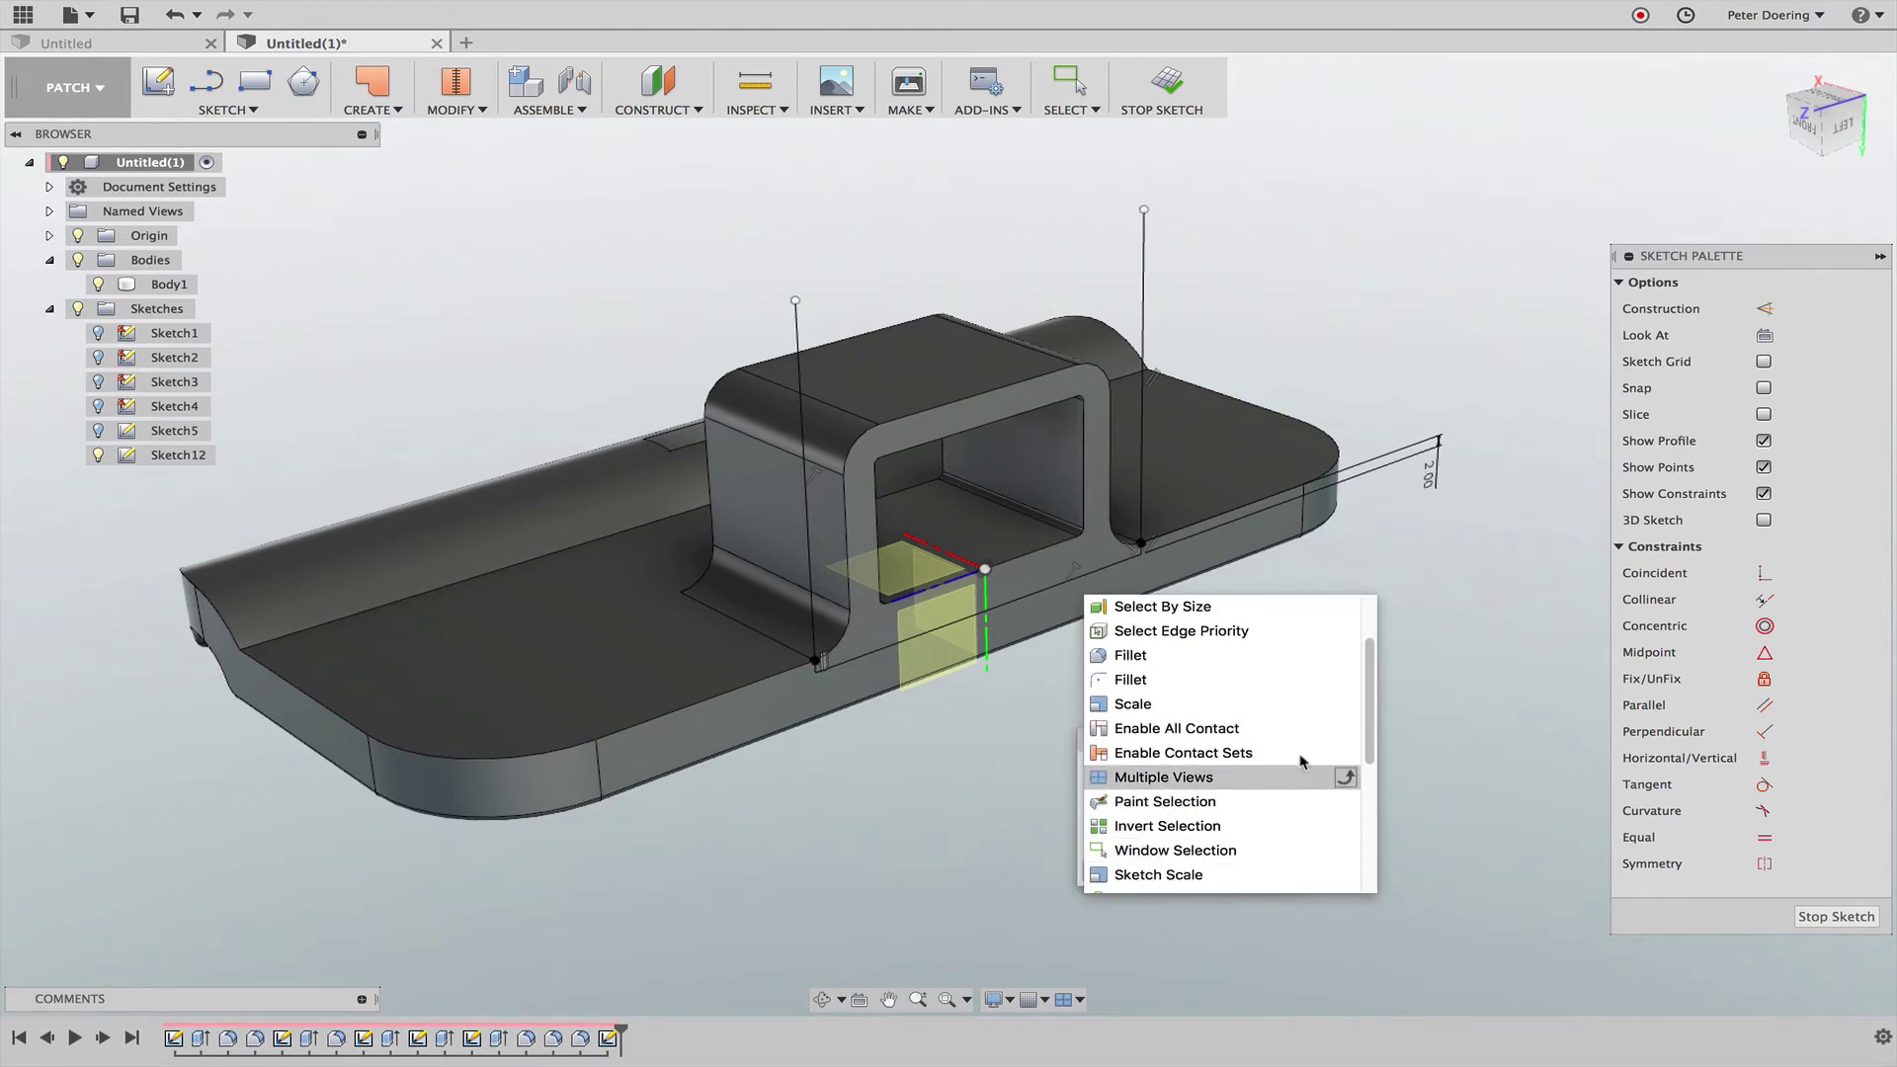
{"action": "left_click", "coordinate": [1398, 774]}
{"action": "left_click_drag", "start_coordinate": [1084, 743], "coordinate": [1175, 721]}
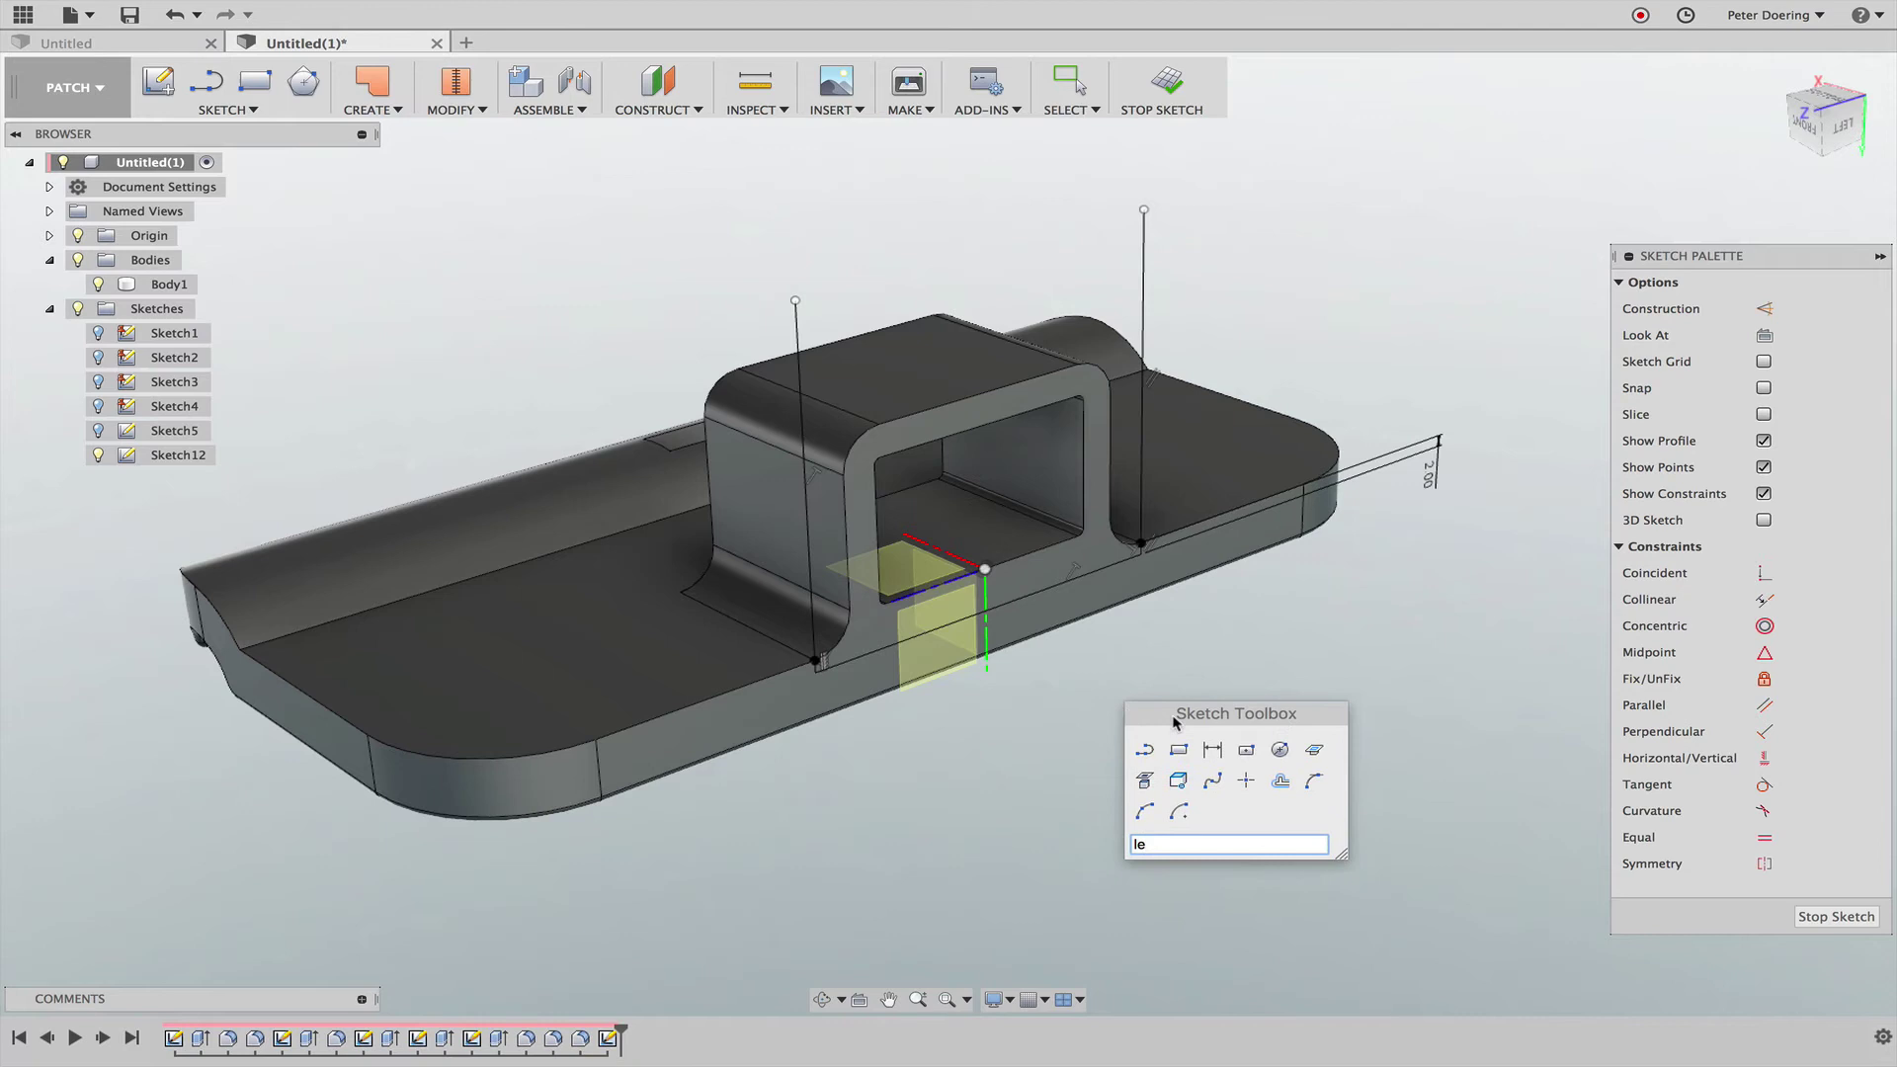
{"action": "key", "text": "Escape"}
{"action": "type", "text": "ss"}
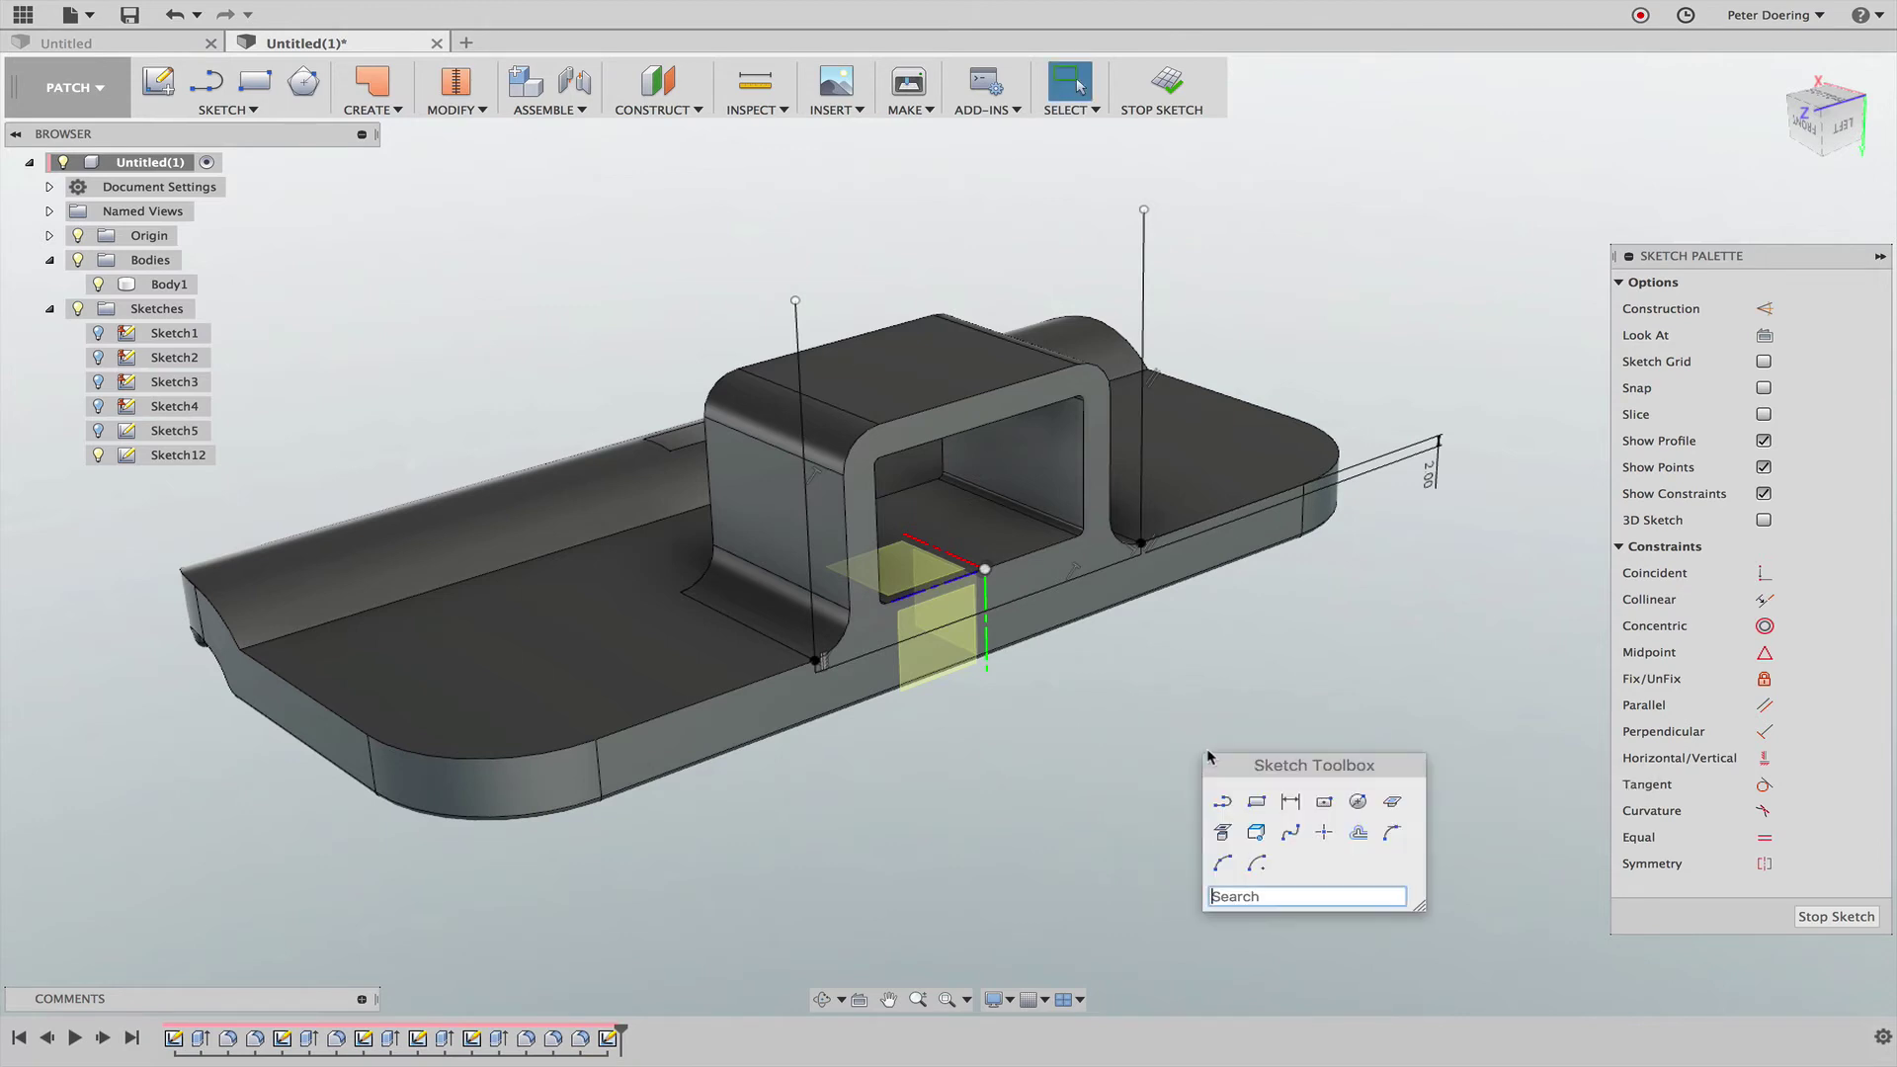
{"action": "key", "text": "Escape"}
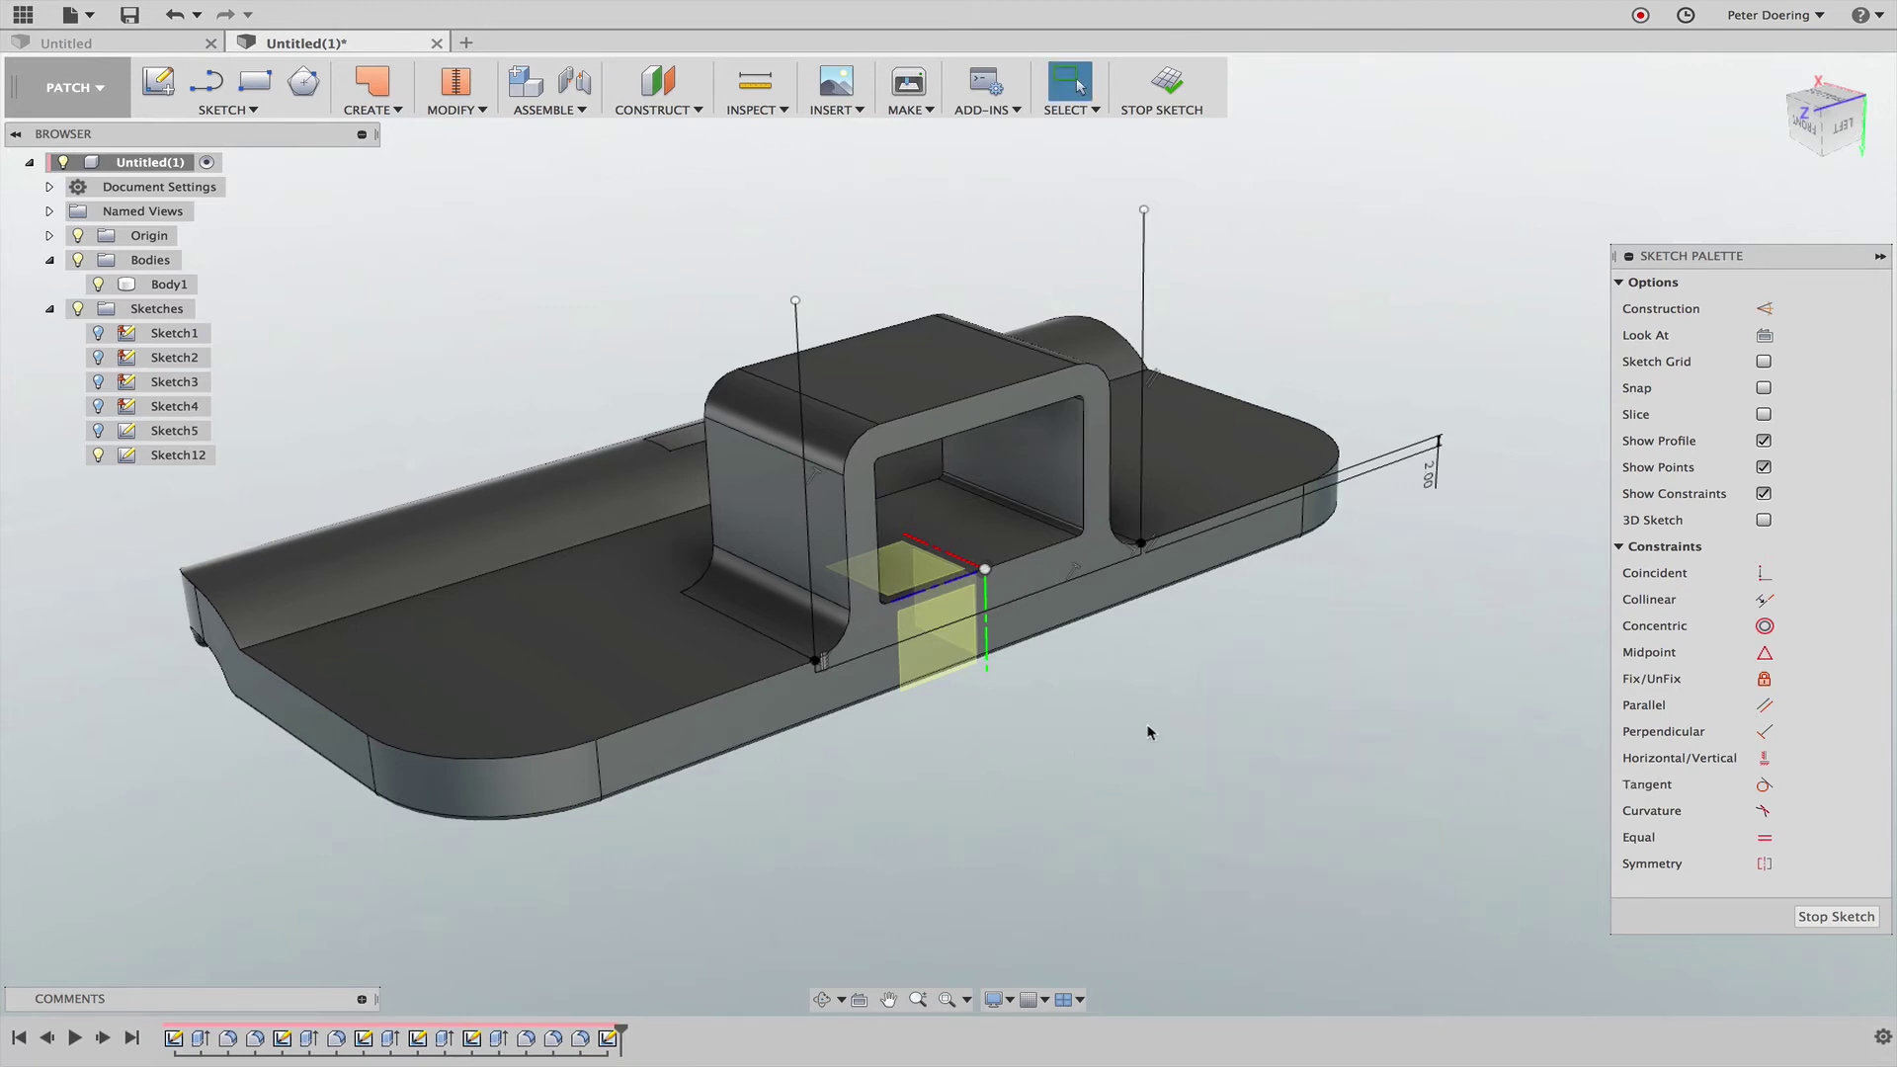
Step: Finish the sketch and set up a surface extrusion of the U-shaped line profile about 20.518 mm inward across the plate
{"action": "middle_click_drag", "start_coordinate": [1166, 893], "coordinate": [1243, 873], "text": "shift"}
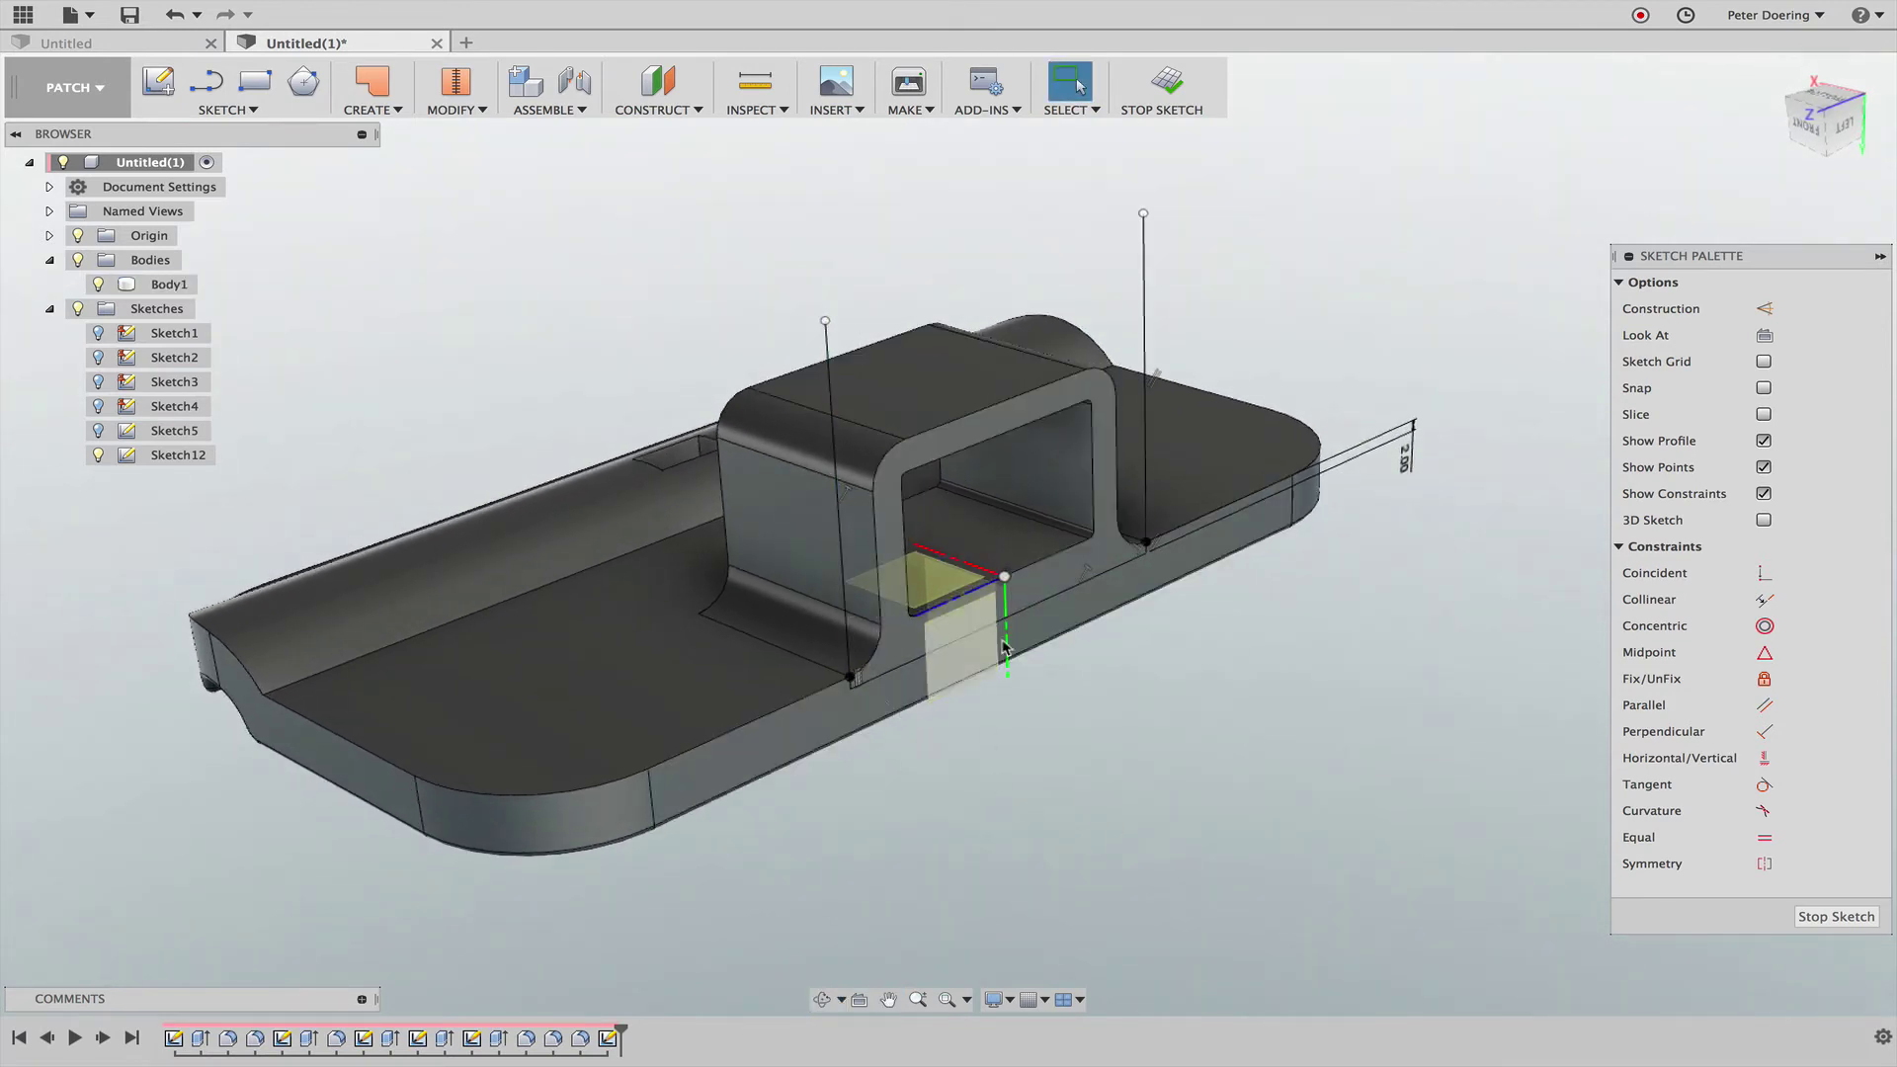
{"action": "left_click", "coordinate": [1814, 918]}
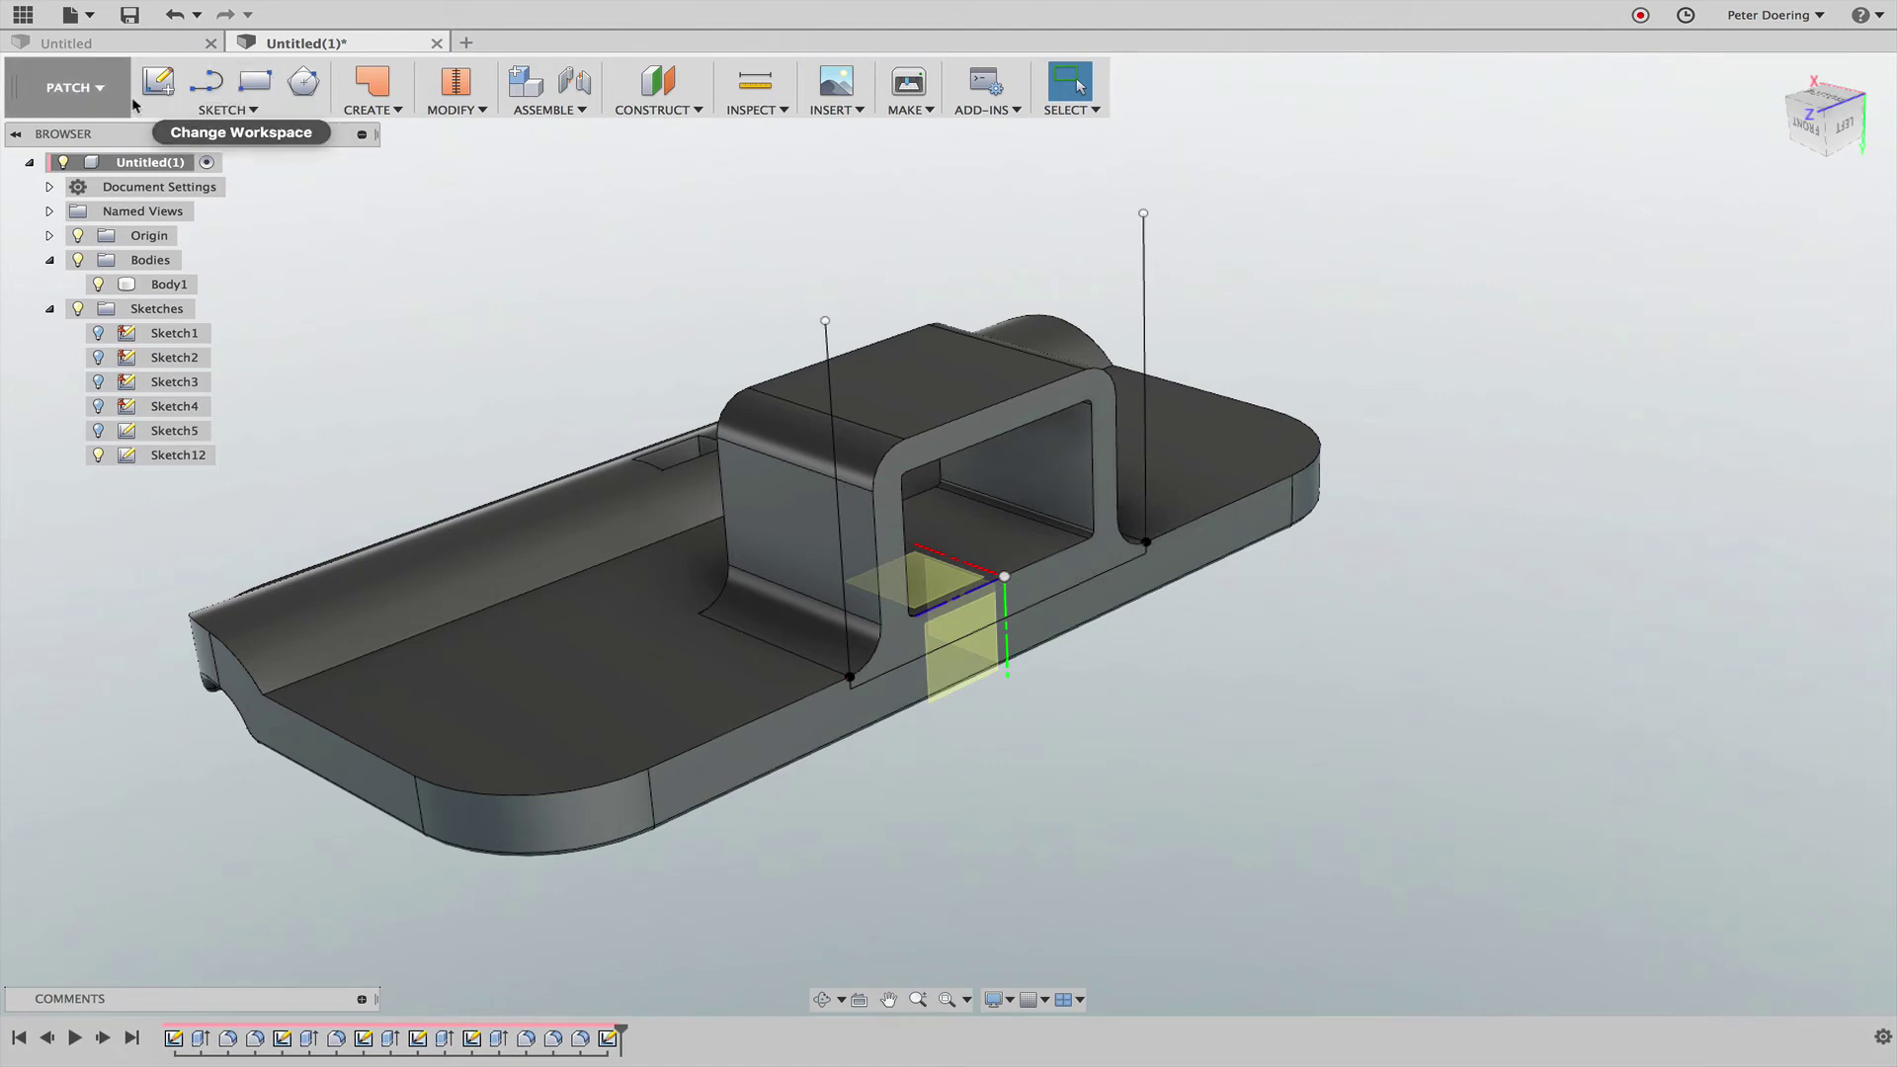
{"action": "middle_click_drag", "start_coordinate": [394, 284], "coordinate": [491, 272], "text": "shift"}
{"action": "left_click", "coordinate": [380, 112]}
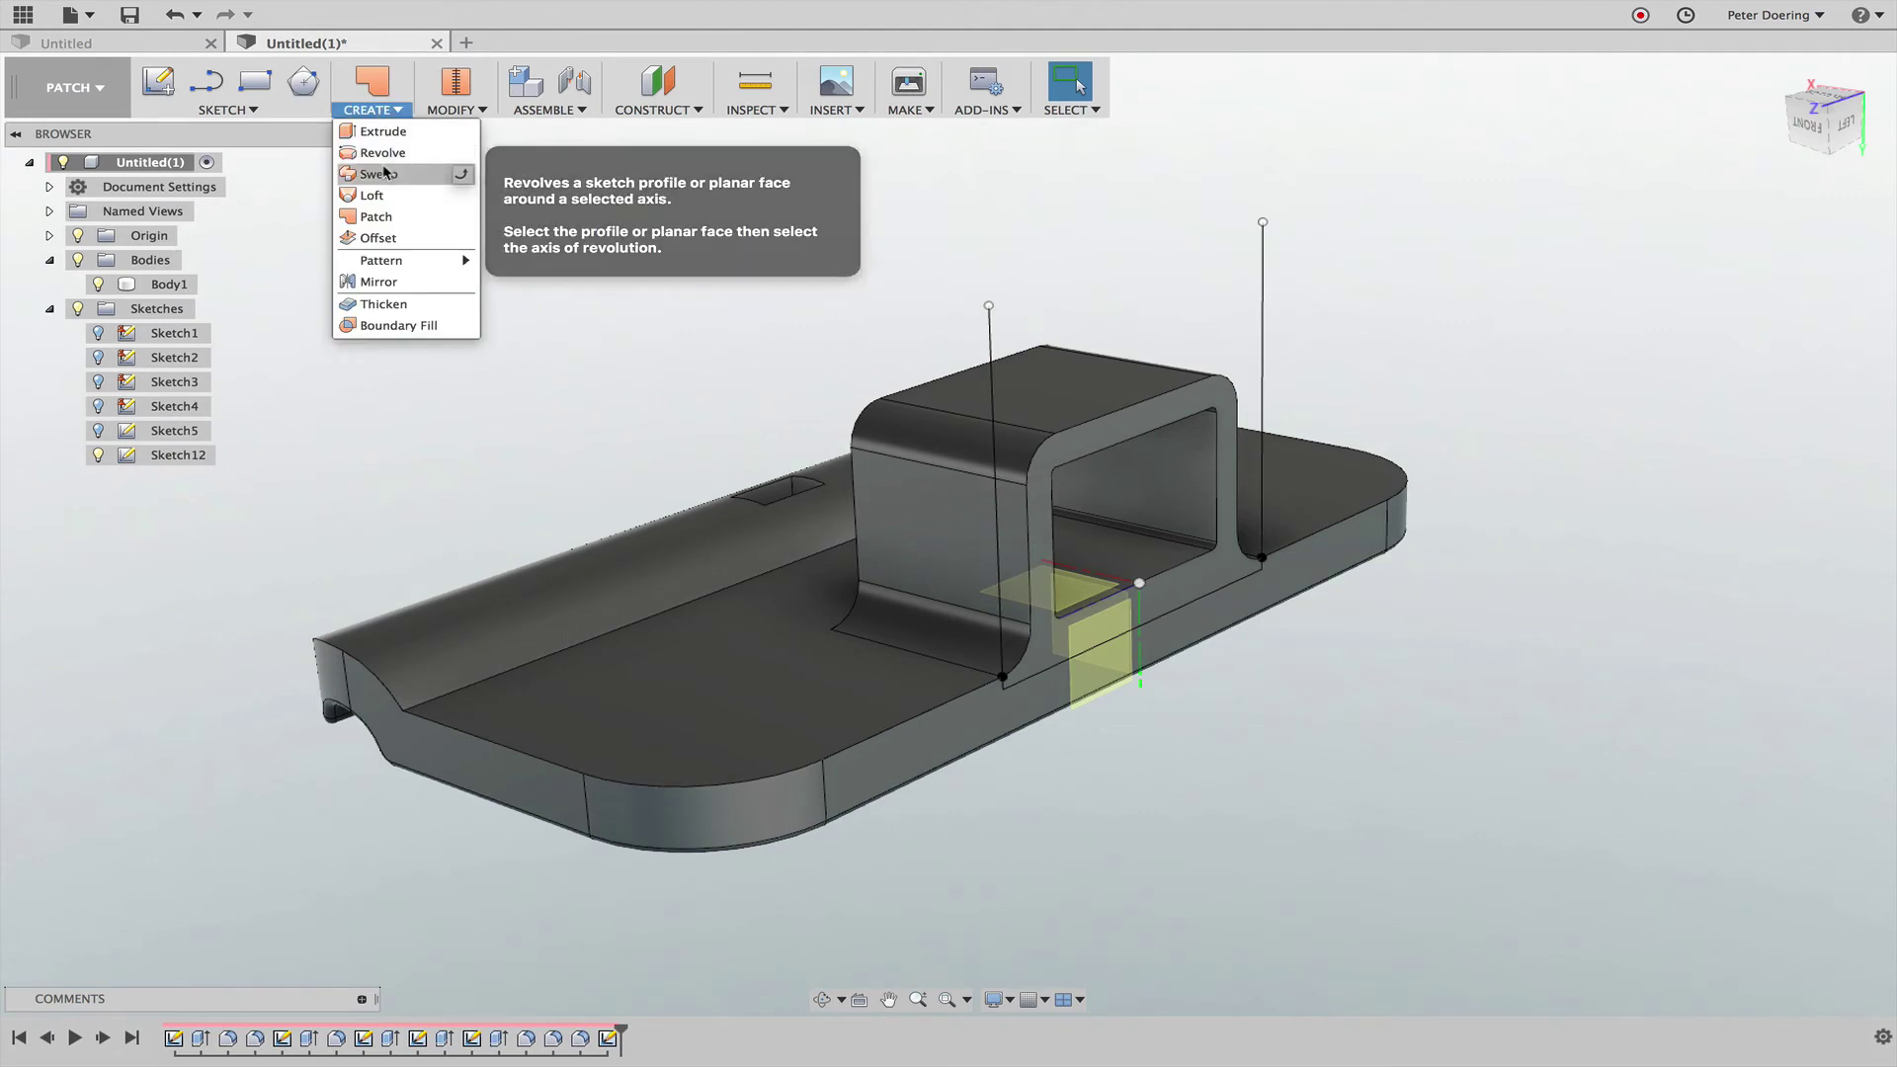
{"action": "left_click", "coordinate": [386, 132]}
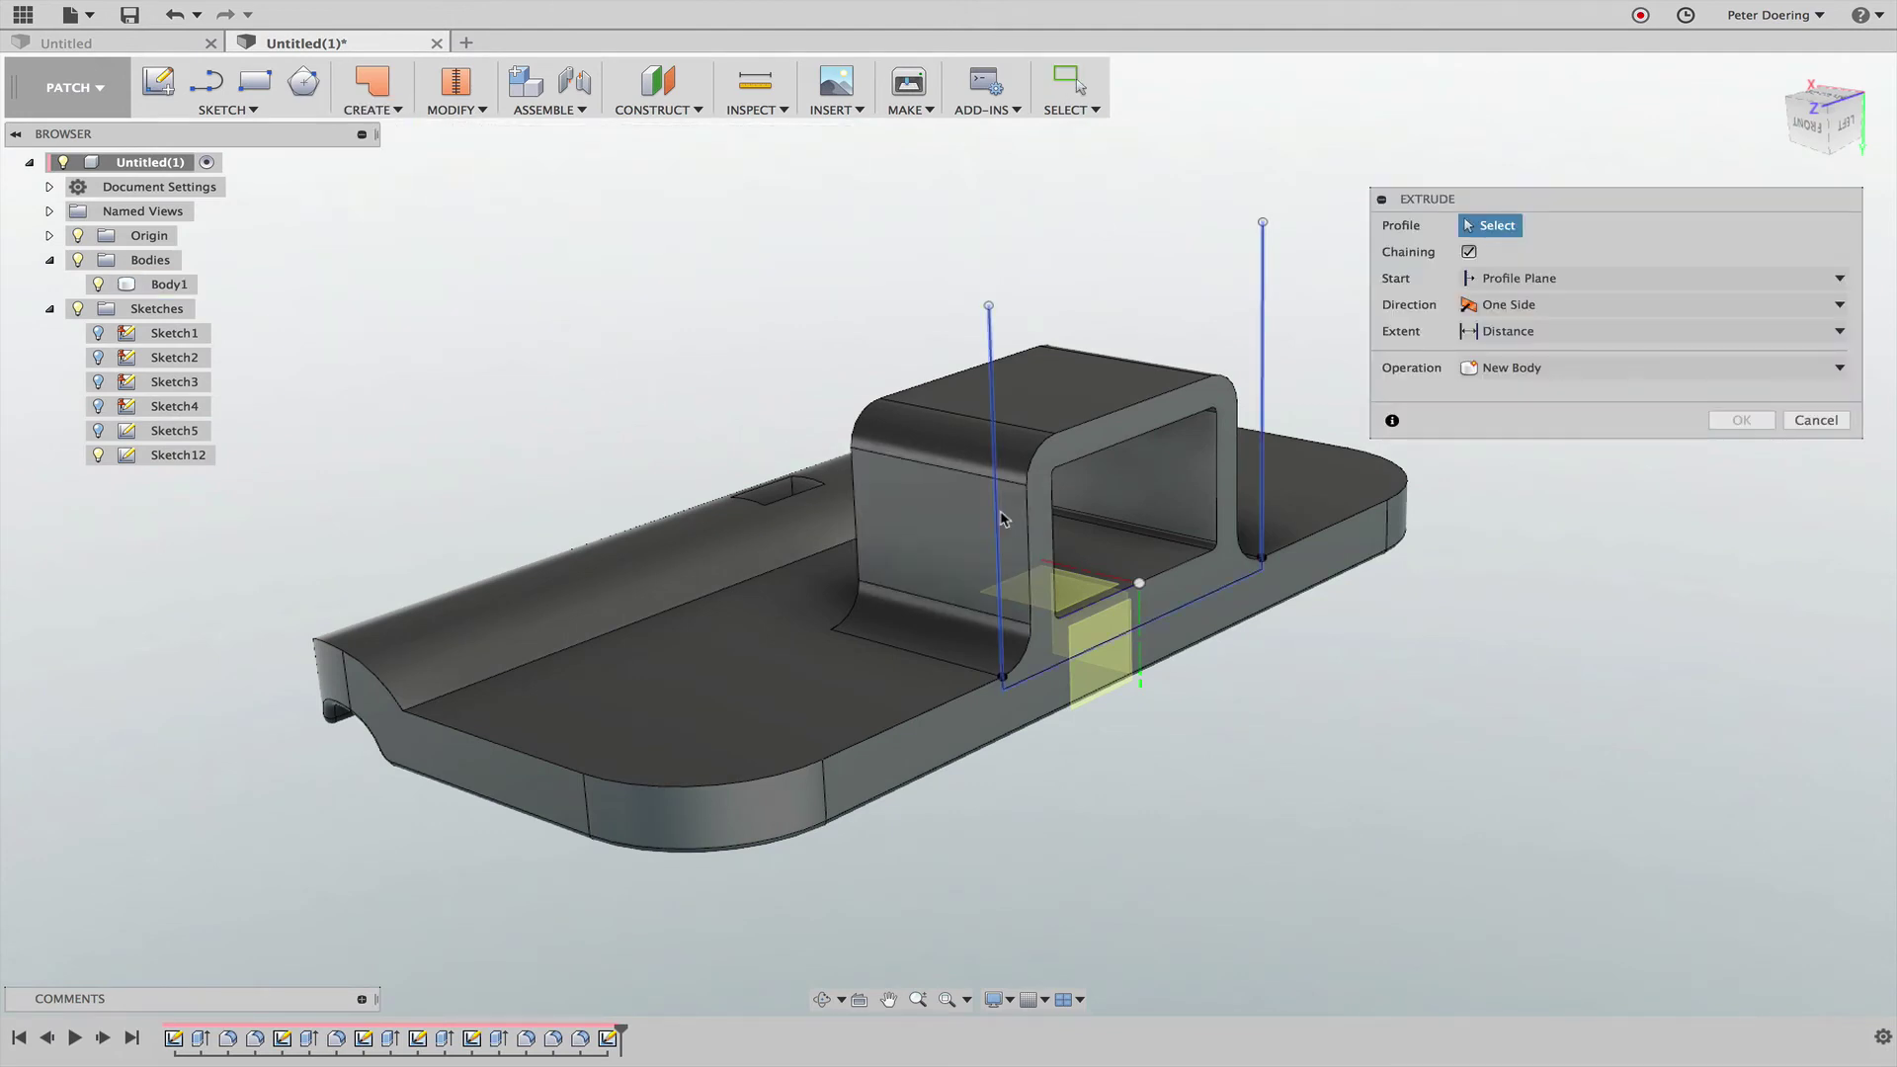
{"action": "left_click", "coordinate": [1103, 695]}
{"action": "middle_click_drag", "start_coordinate": [1311, 791], "coordinate": [1122, 481], "text": "shift"}
{"action": "left_click_drag", "start_coordinate": [1182, 514], "coordinate": [1038, 515]}
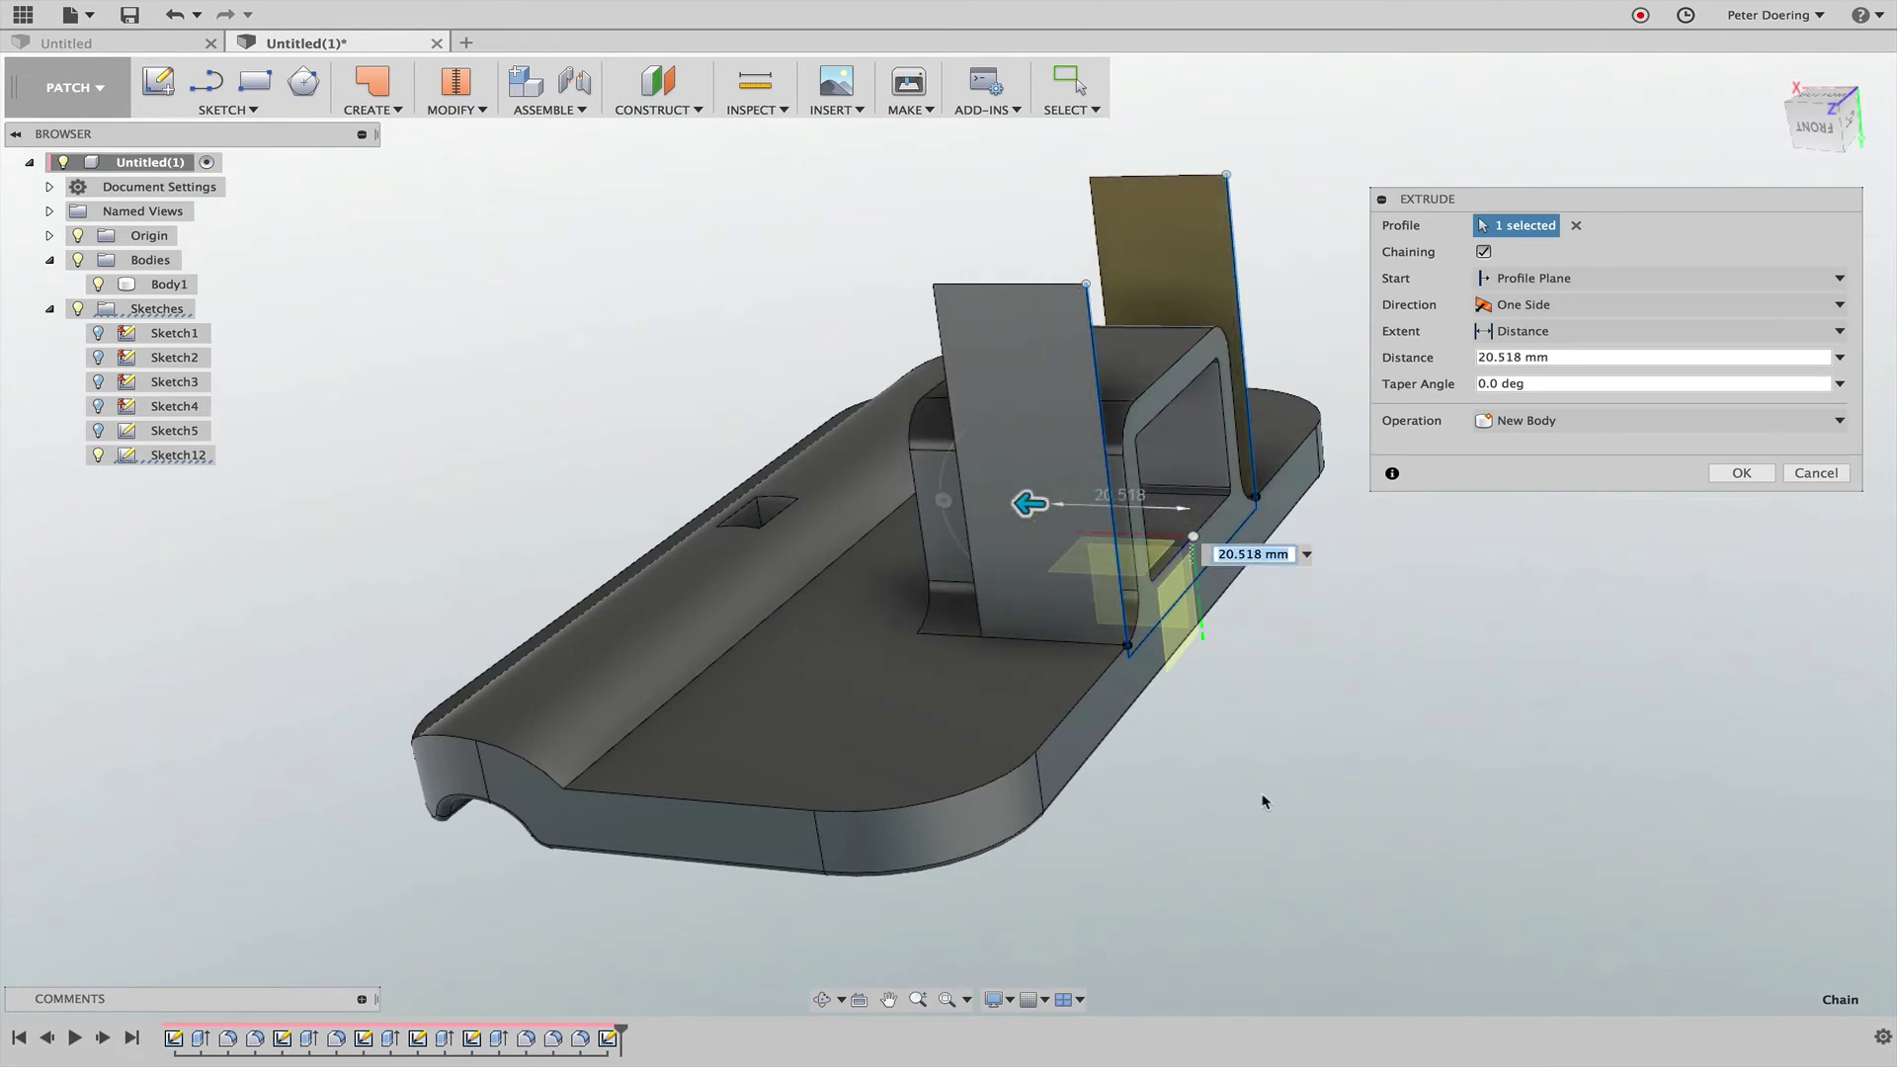
{"action": "middle_click_drag", "start_coordinate": [1263, 803], "coordinate": [1431, 775], "text": "shift"}
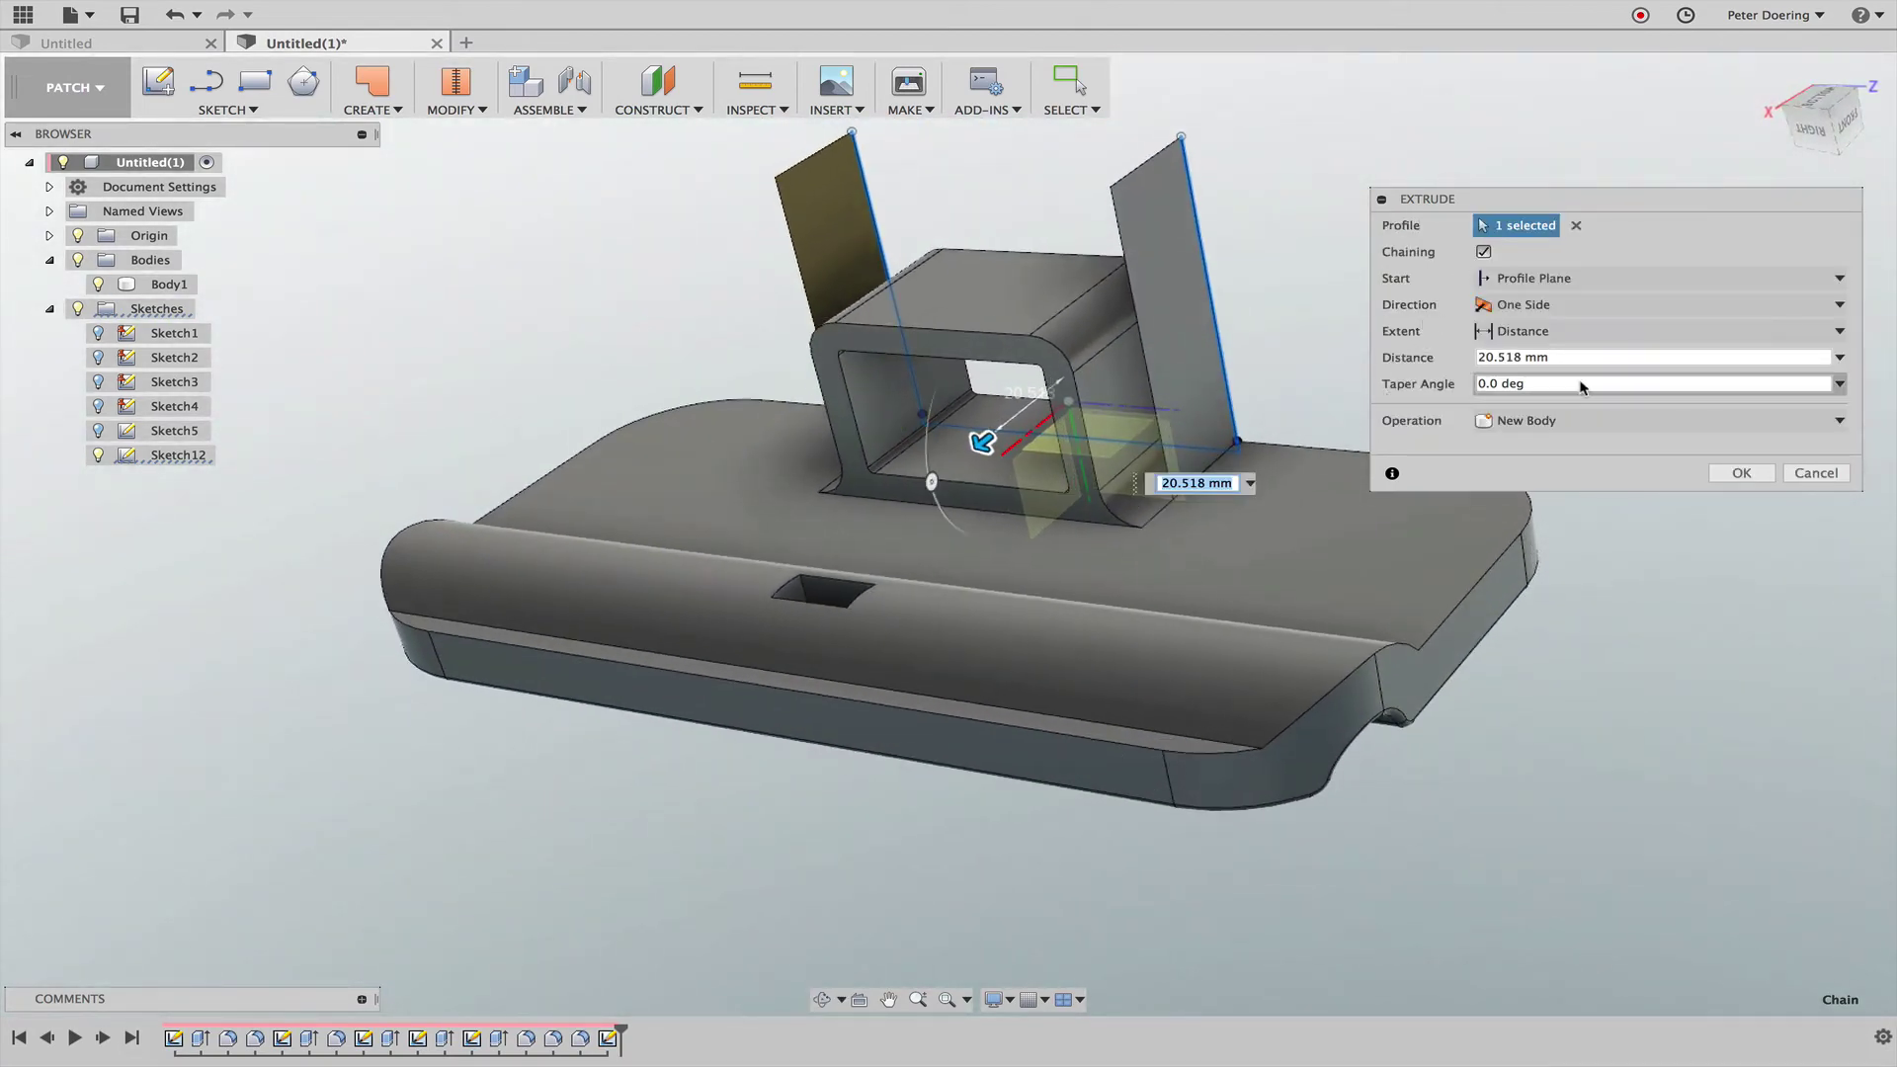
Step: Set the extrusion's extent to the bracket's side face opposite the sketch, switch its Chain Faces option, and create it as a new body
{"action": "left_click", "coordinate": [1550, 335]}
{"action": "left_click", "coordinate": [1550, 377]}
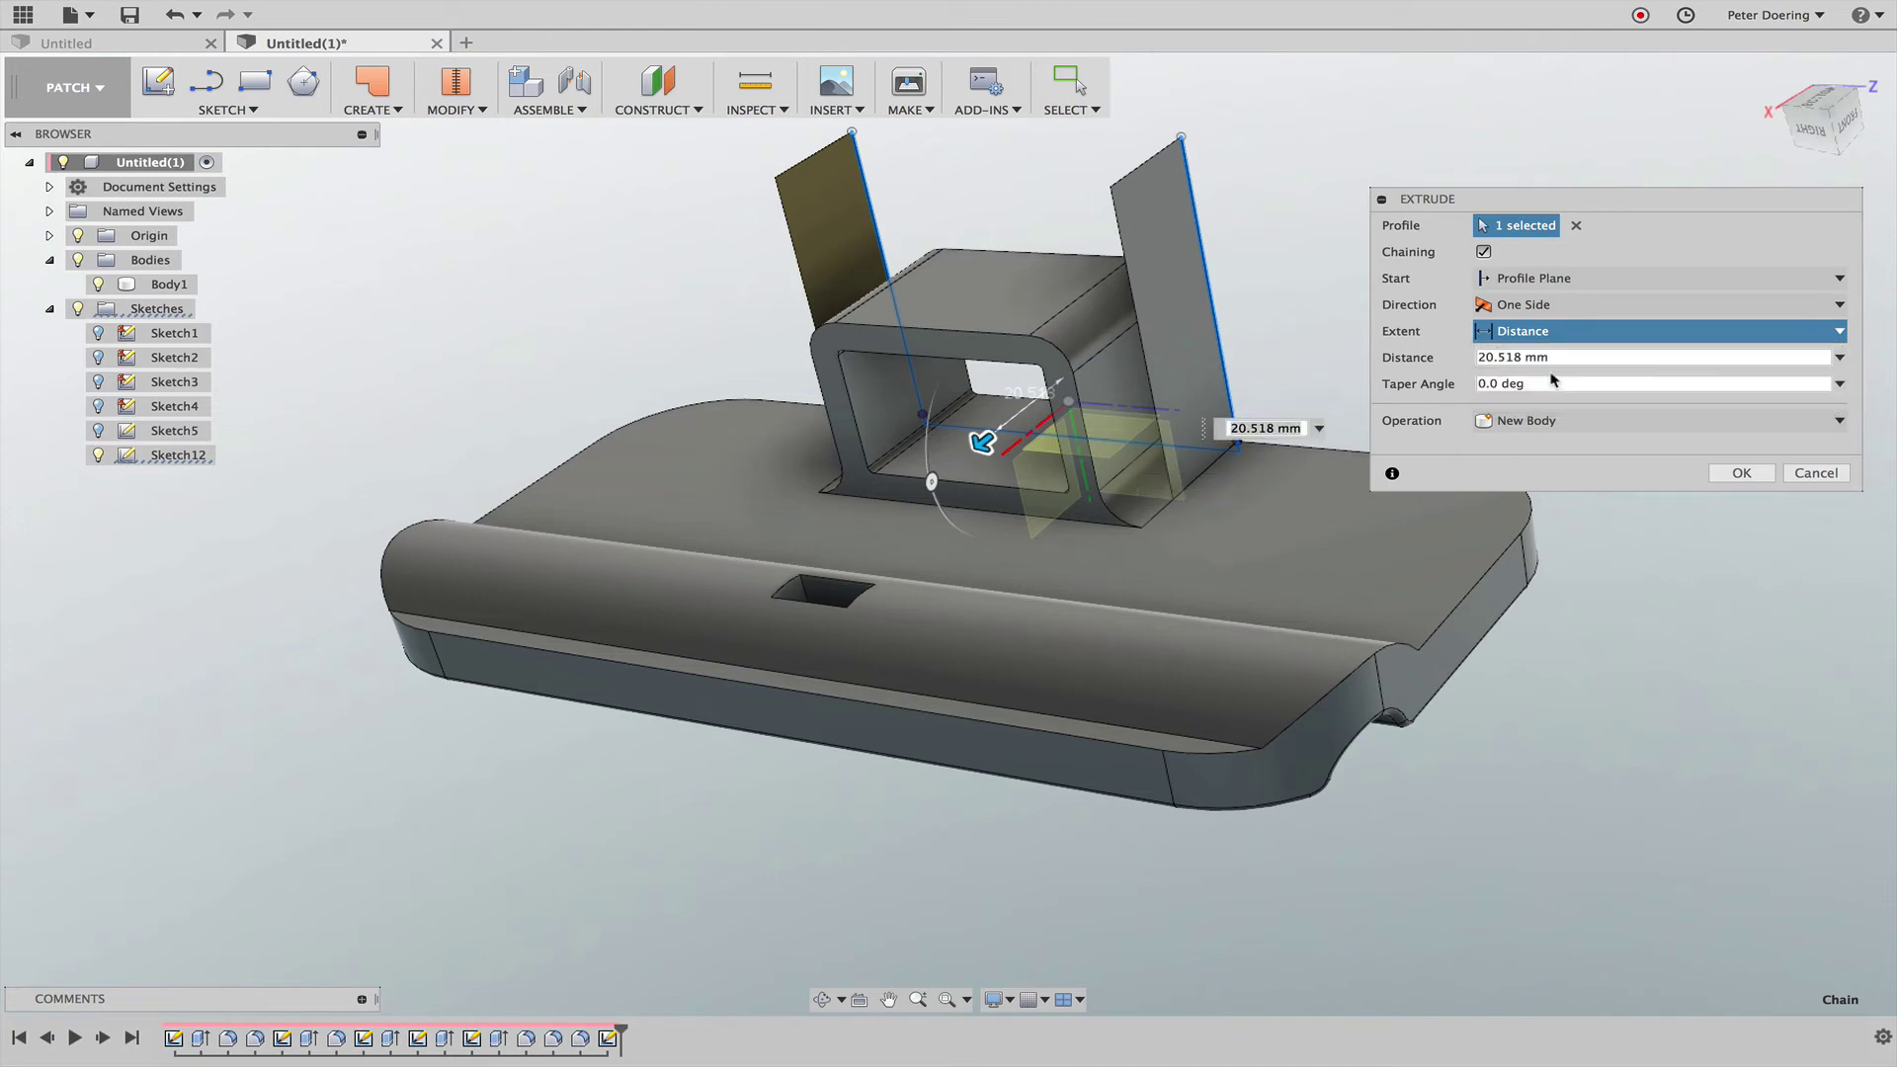
{"action": "left_click", "coordinate": [1000, 355]}
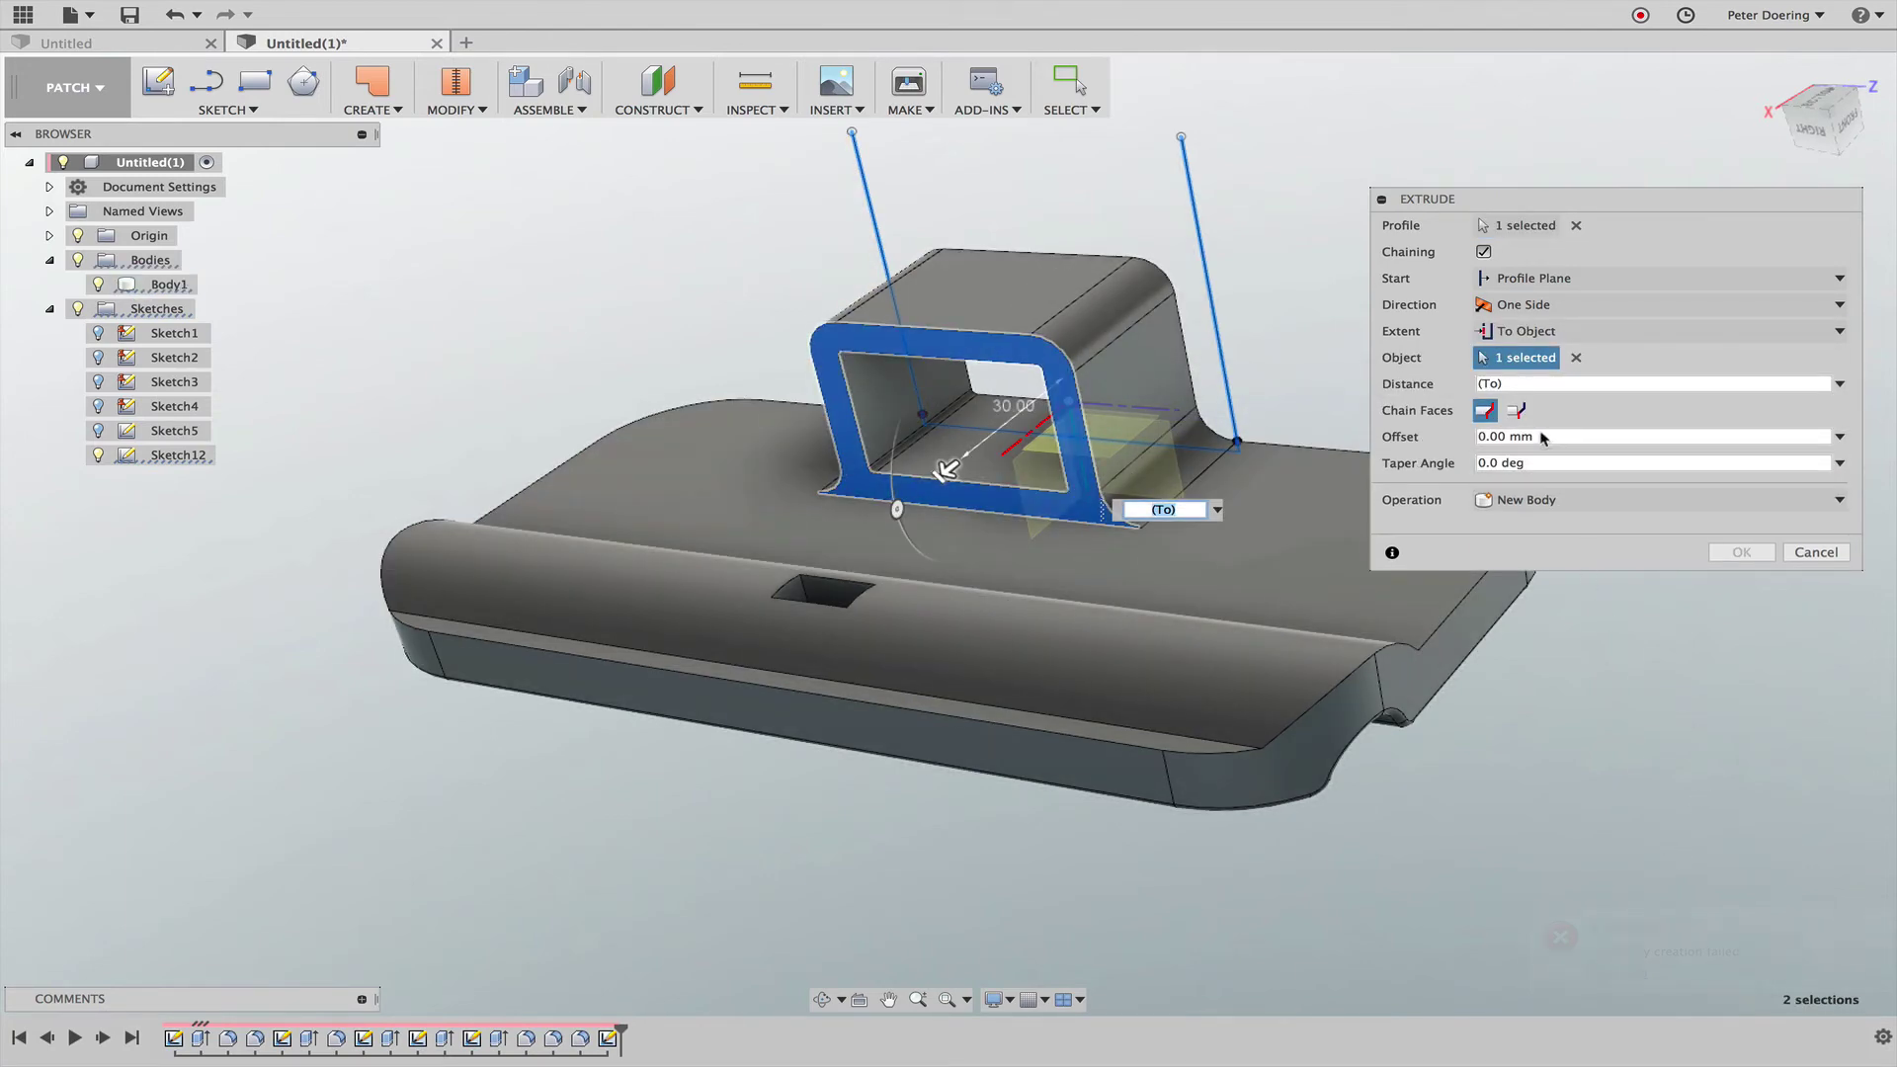
{"action": "left_click", "coordinate": [1517, 411]}
{"action": "middle_click_drag", "start_coordinate": [1572, 700], "coordinate": [1842, 600], "text": "shift"}
{"action": "left_click", "coordinate": [1741, 552]}
{"action": "middle_click_drag", "start_coordinate": [1672, 707], "coordinate": [1510, 741], "text": "shift"}
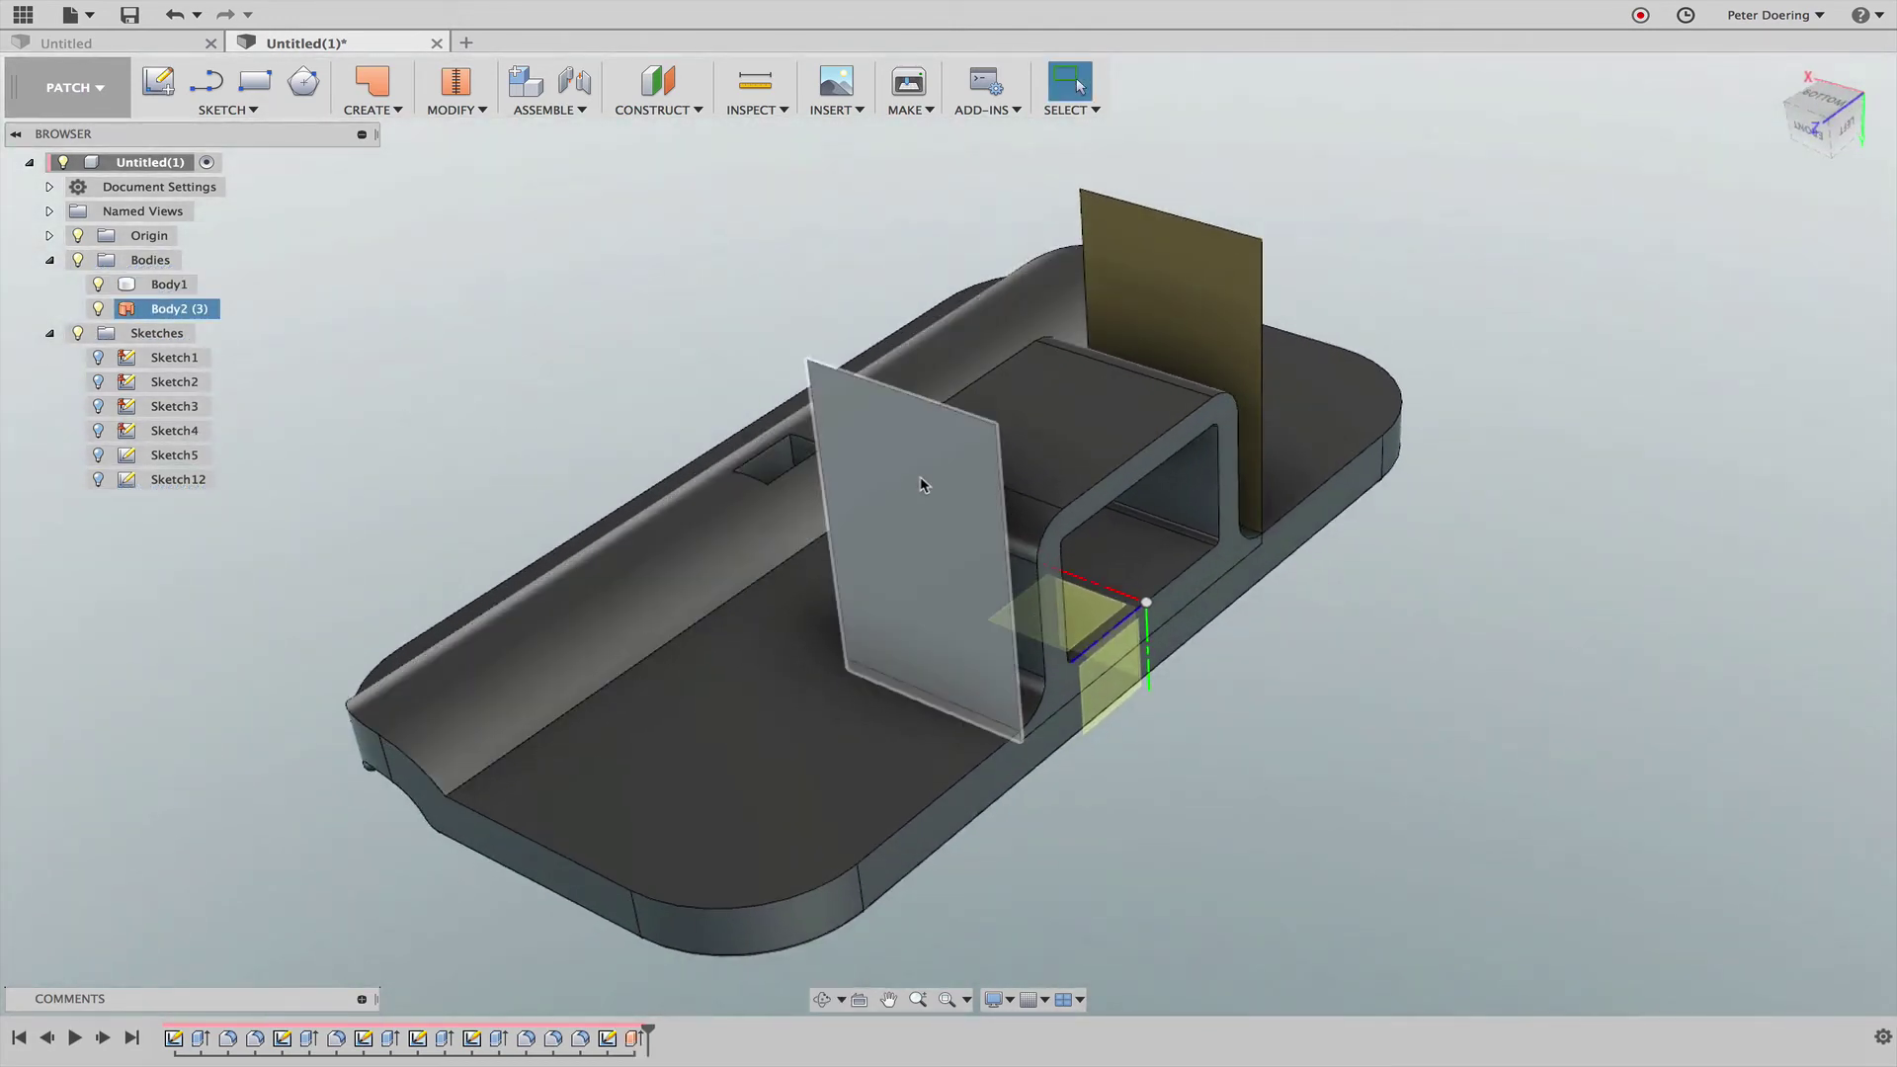
Step: Hide Body1 and loft a surface between the two inner vertical edges of the extruded U to close its back
{"action": "middle_click_drag", "start_coordinate": [1273, 661], "coordinate": [1444, 637], "text": "shift"}
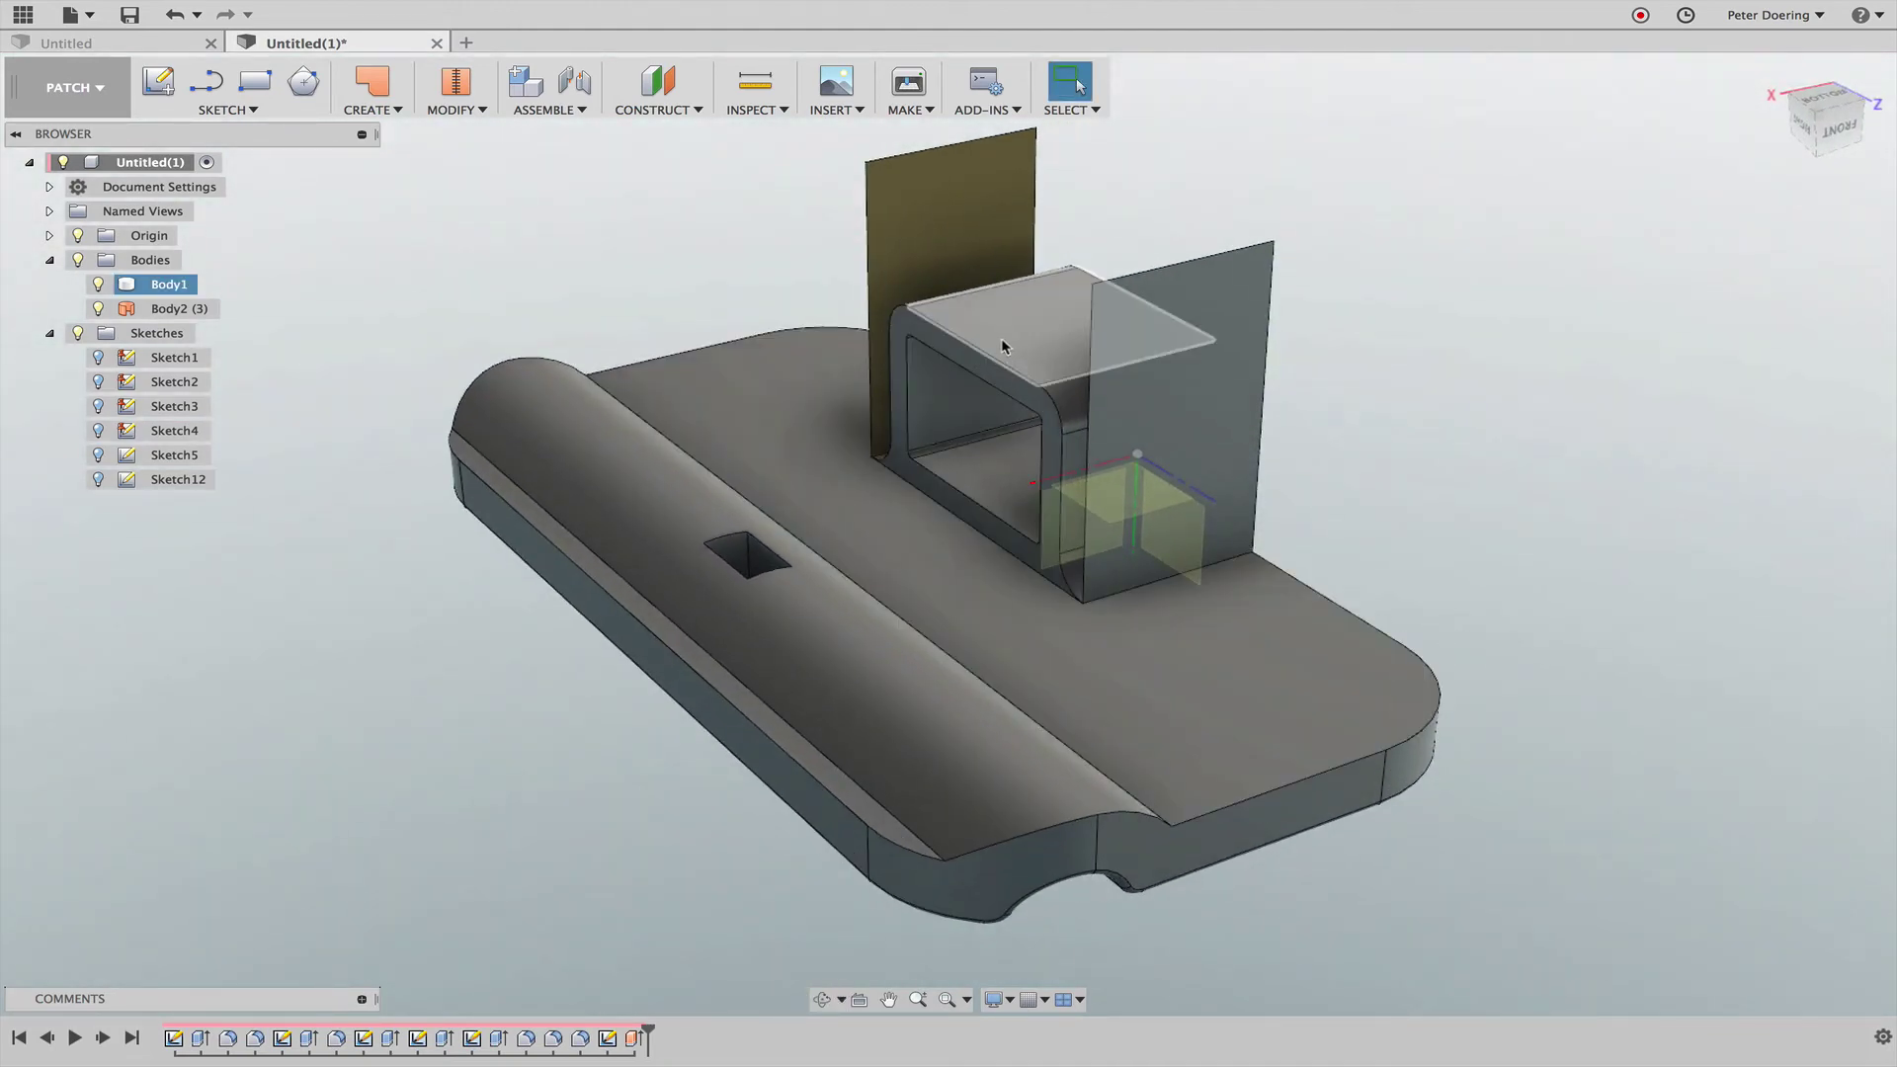
{"action": "middle_click_drag", "start_coordinate": [995, 331], "coordinate": [707, 317], "text": "shift"}
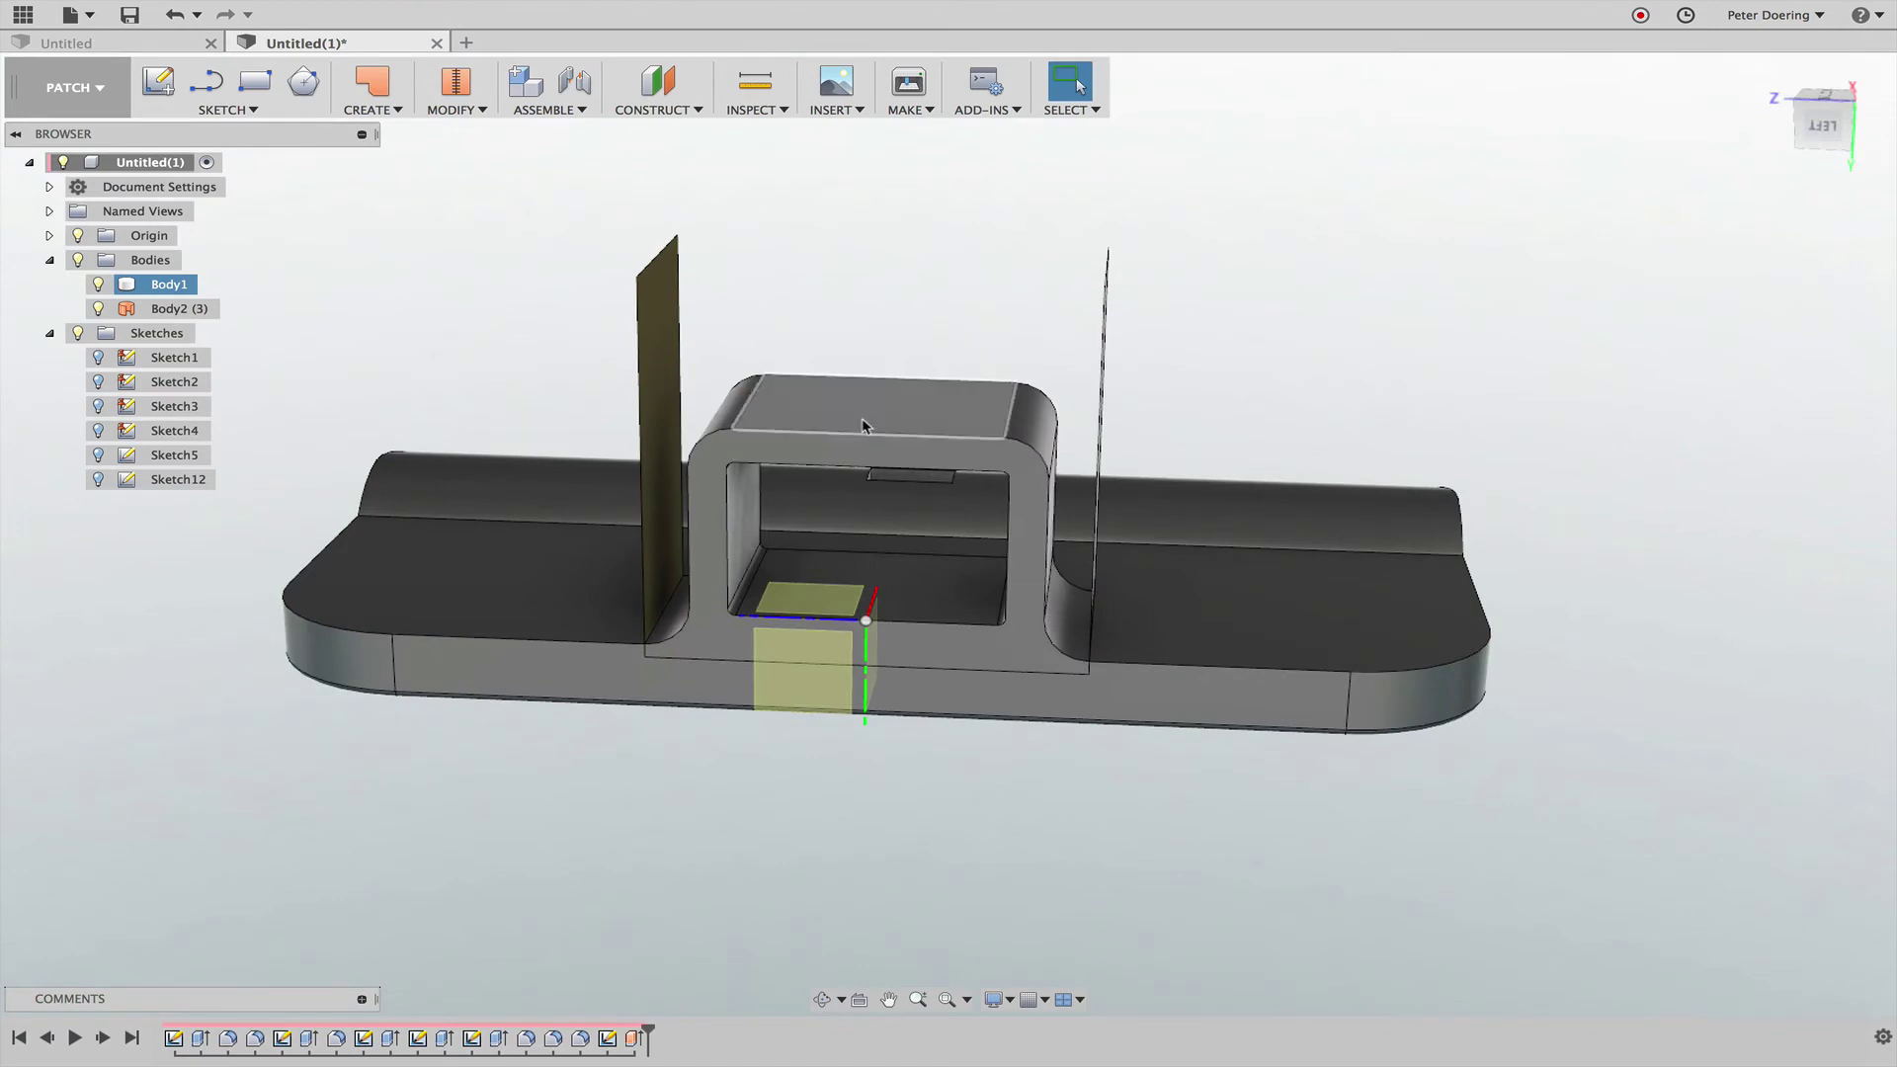
{"action": "middle_click_drag", "start_coordinate": [864, 425], "coordinate": [948, 427]}
{"action": "middle_click_drag", "start_coordinate": [954, 432], "coordinate": [1189, 509], "text": "shift"}
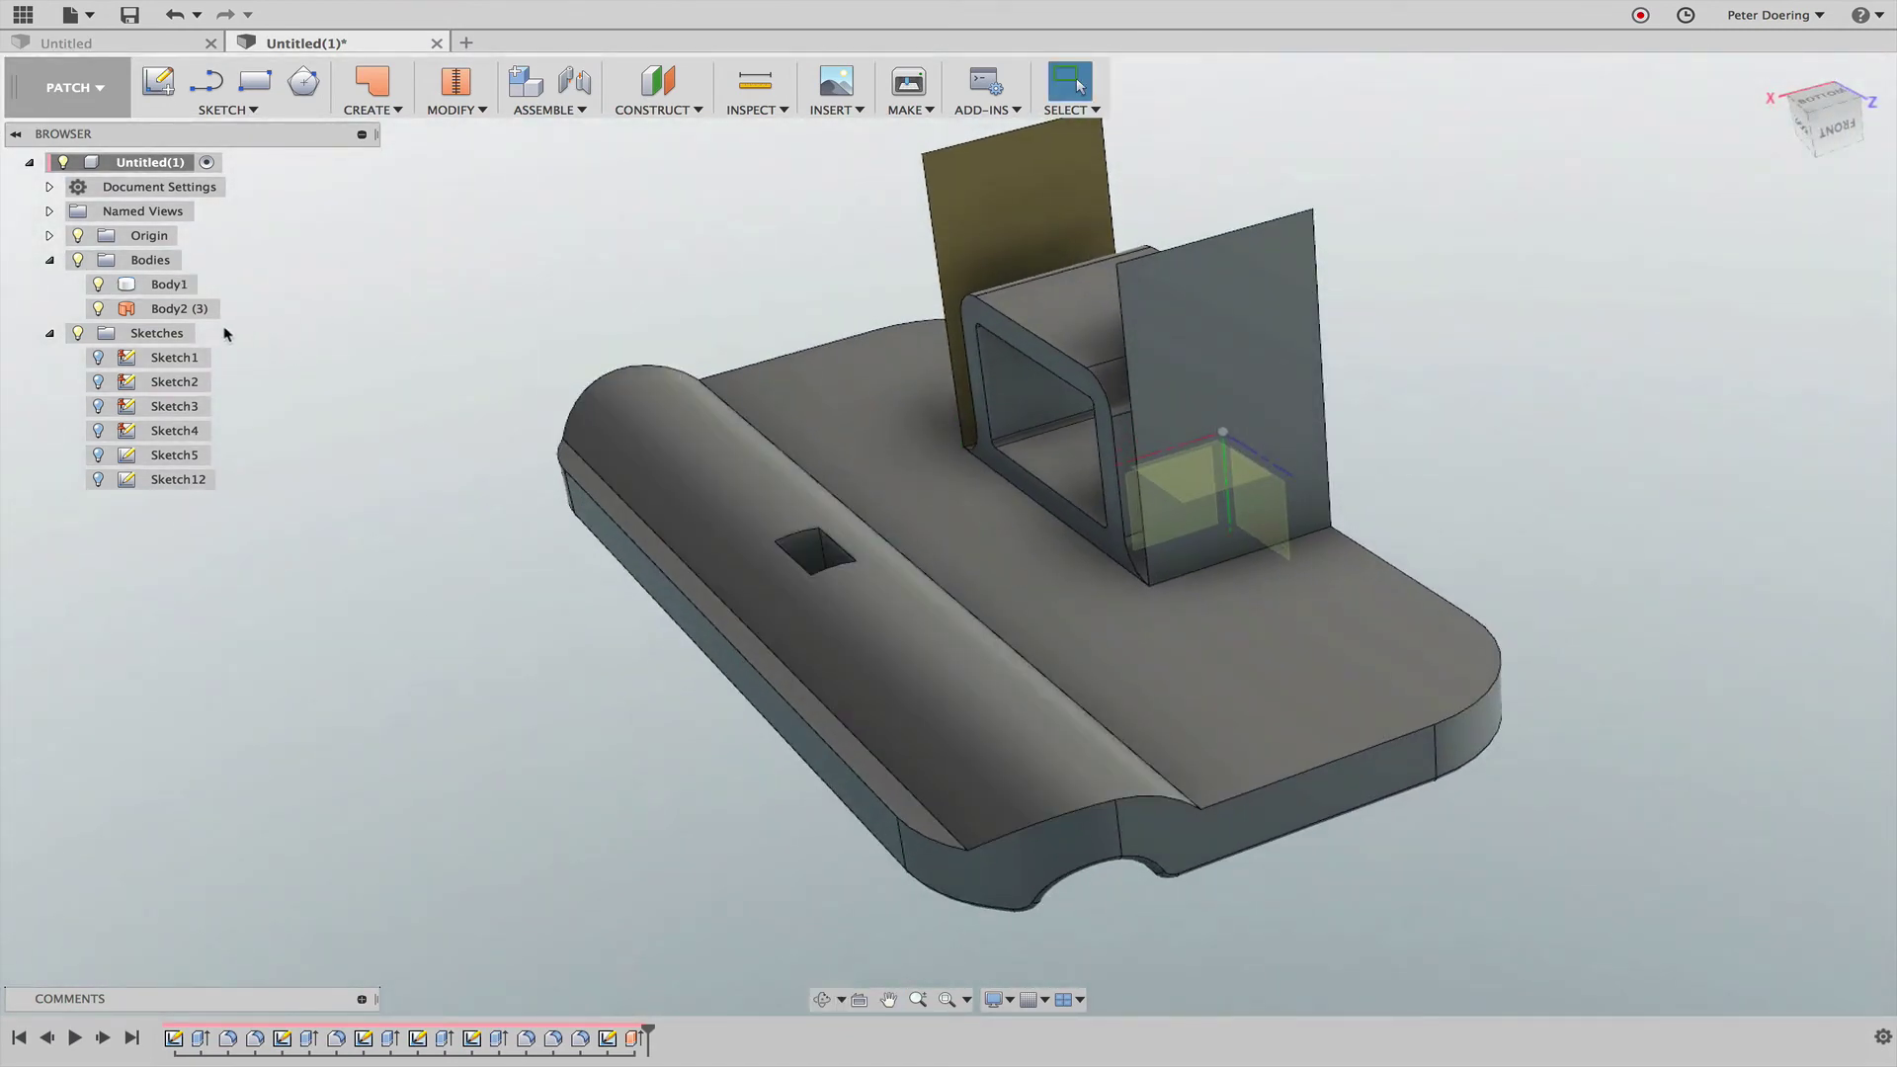
{"action": "left_click", "coordinate": [98, 283]}
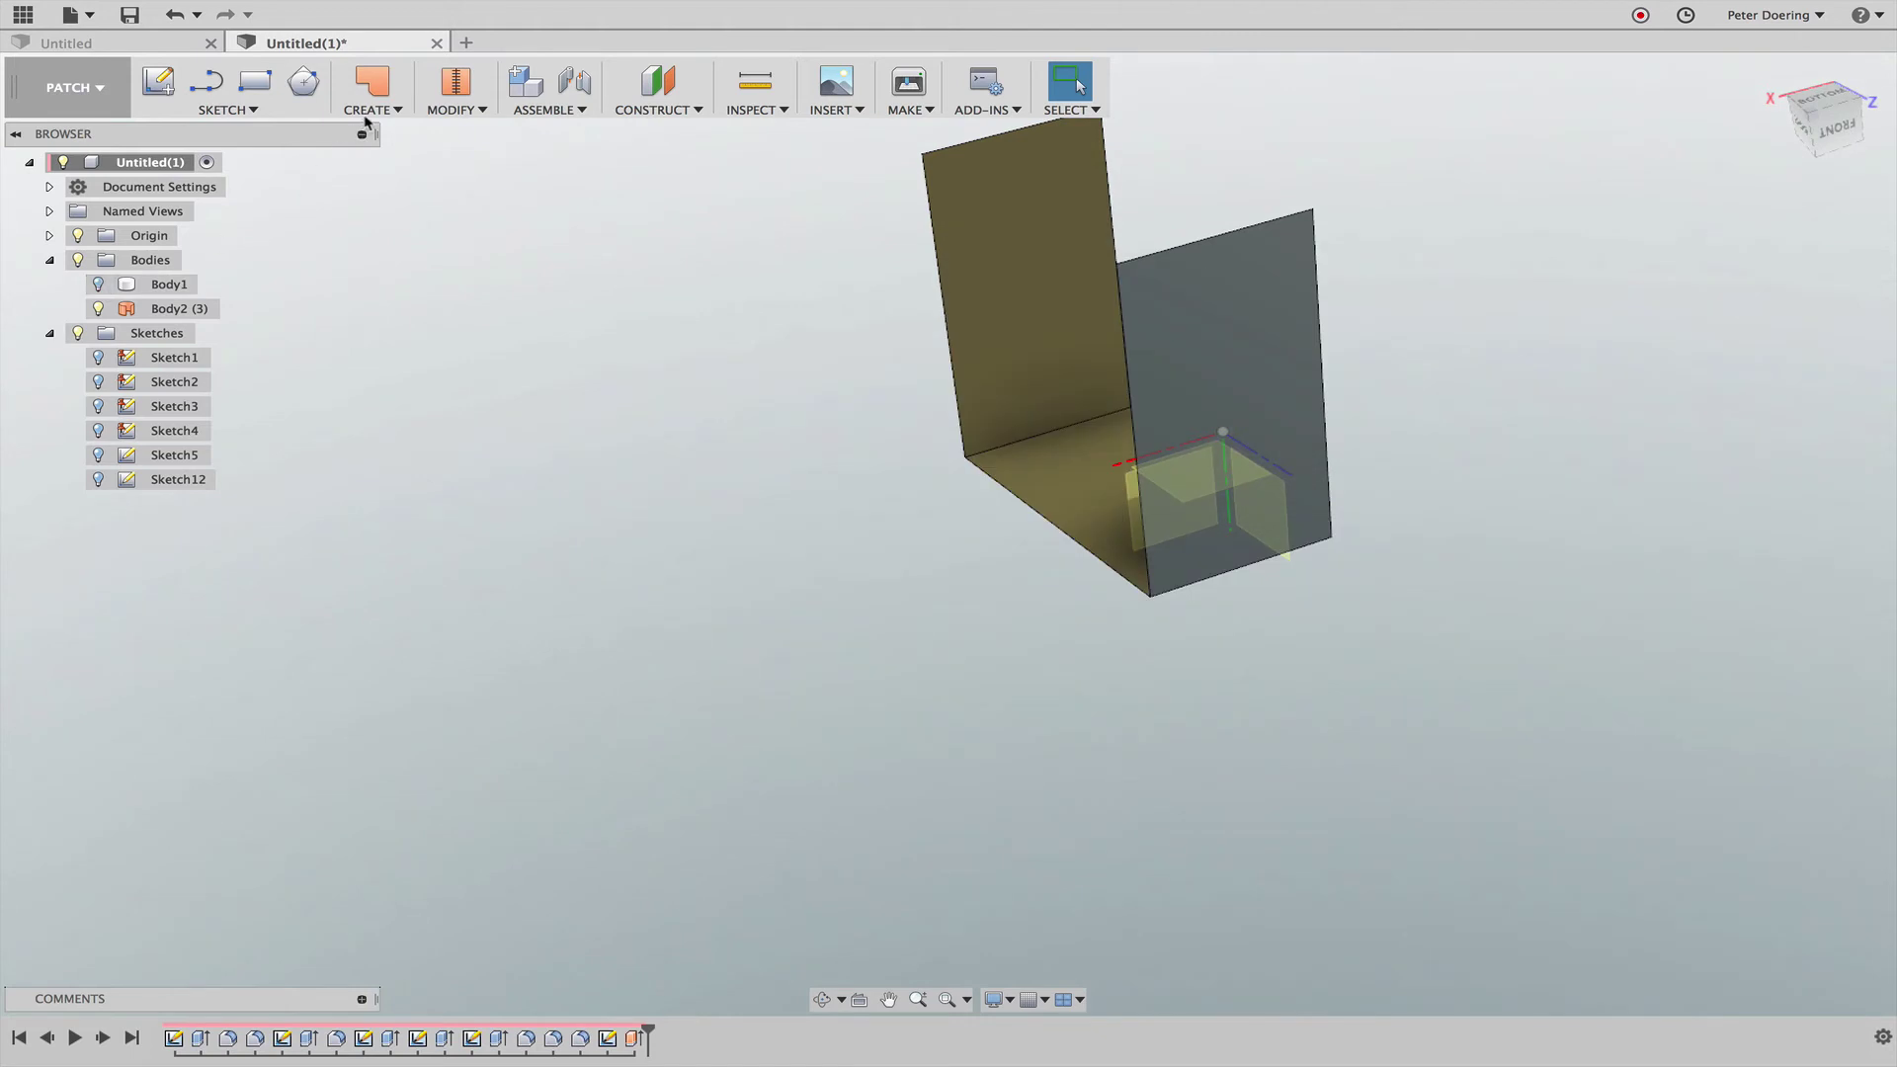
{"action": "left_click", "coordinate": [370, 108]}
{"action": "left_click", "coordinate": [410, 198]}
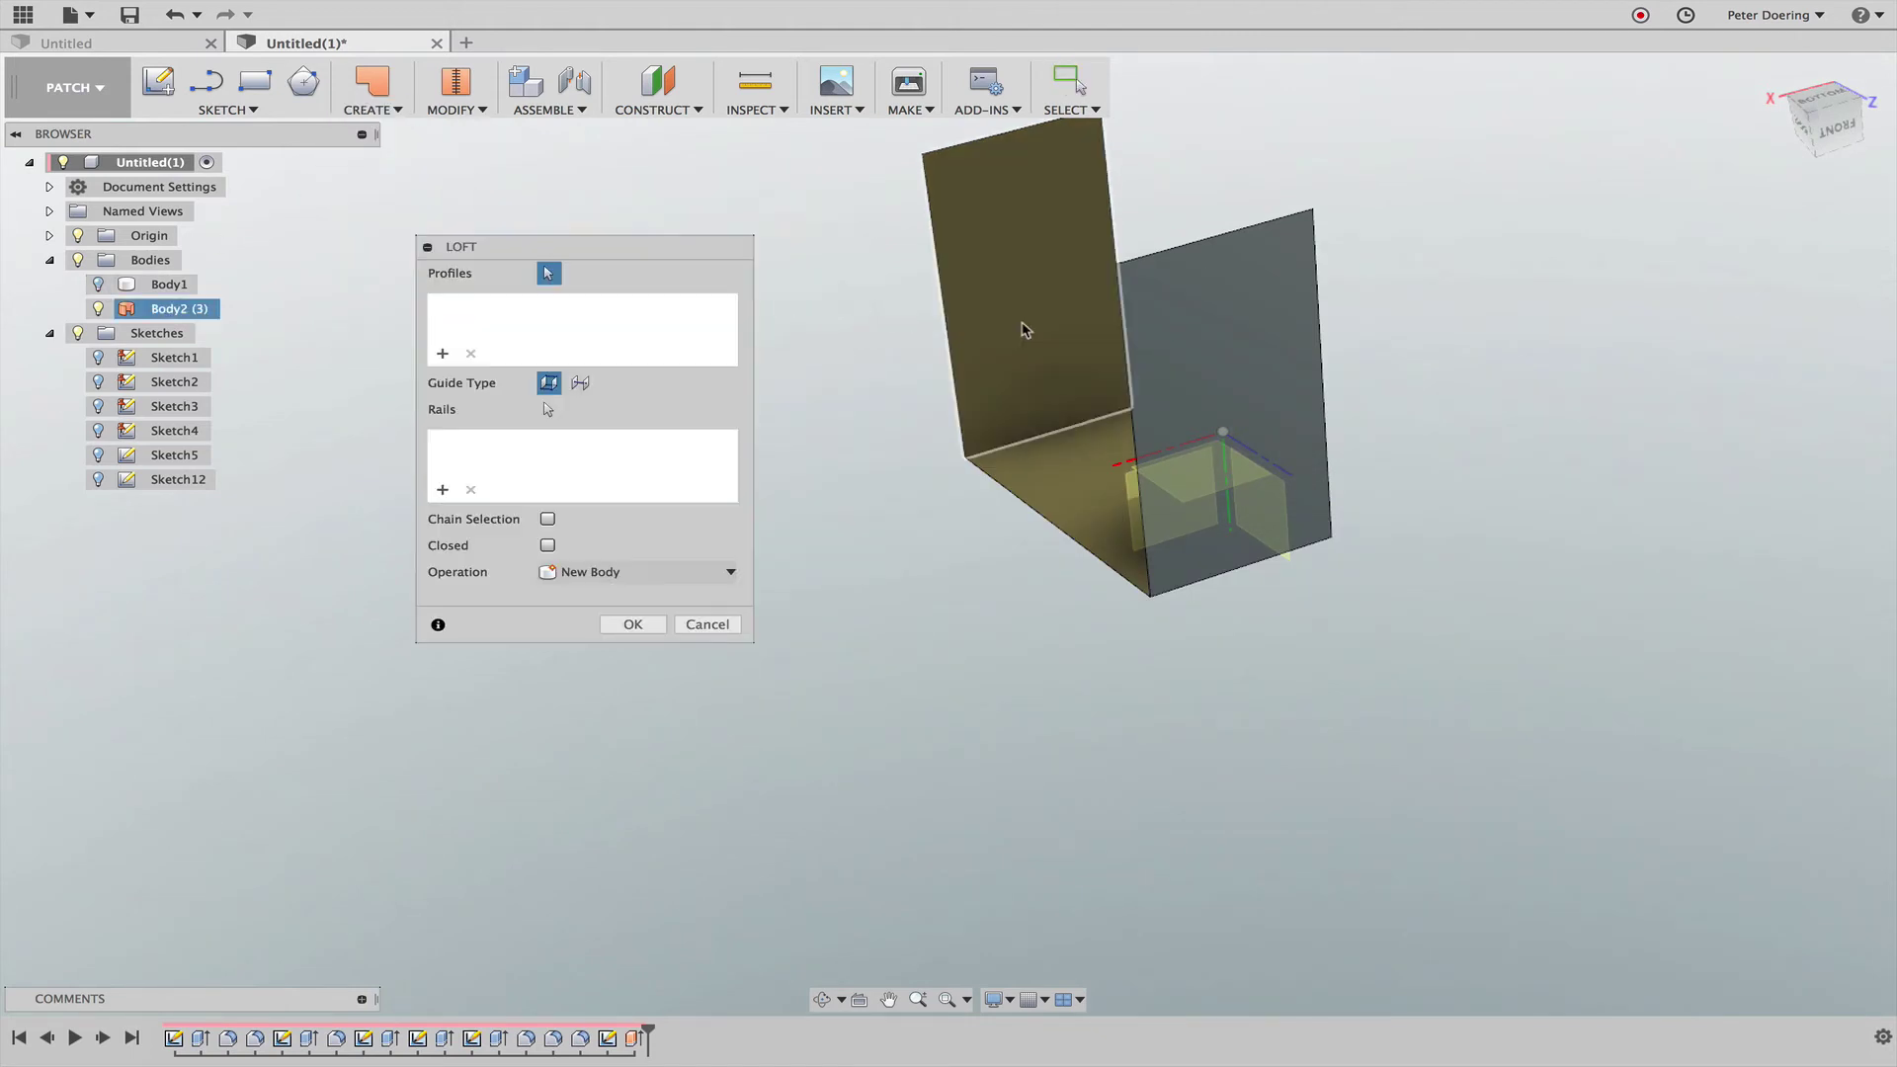
{"action": "left_click", "coordinate": [1127, 348]}
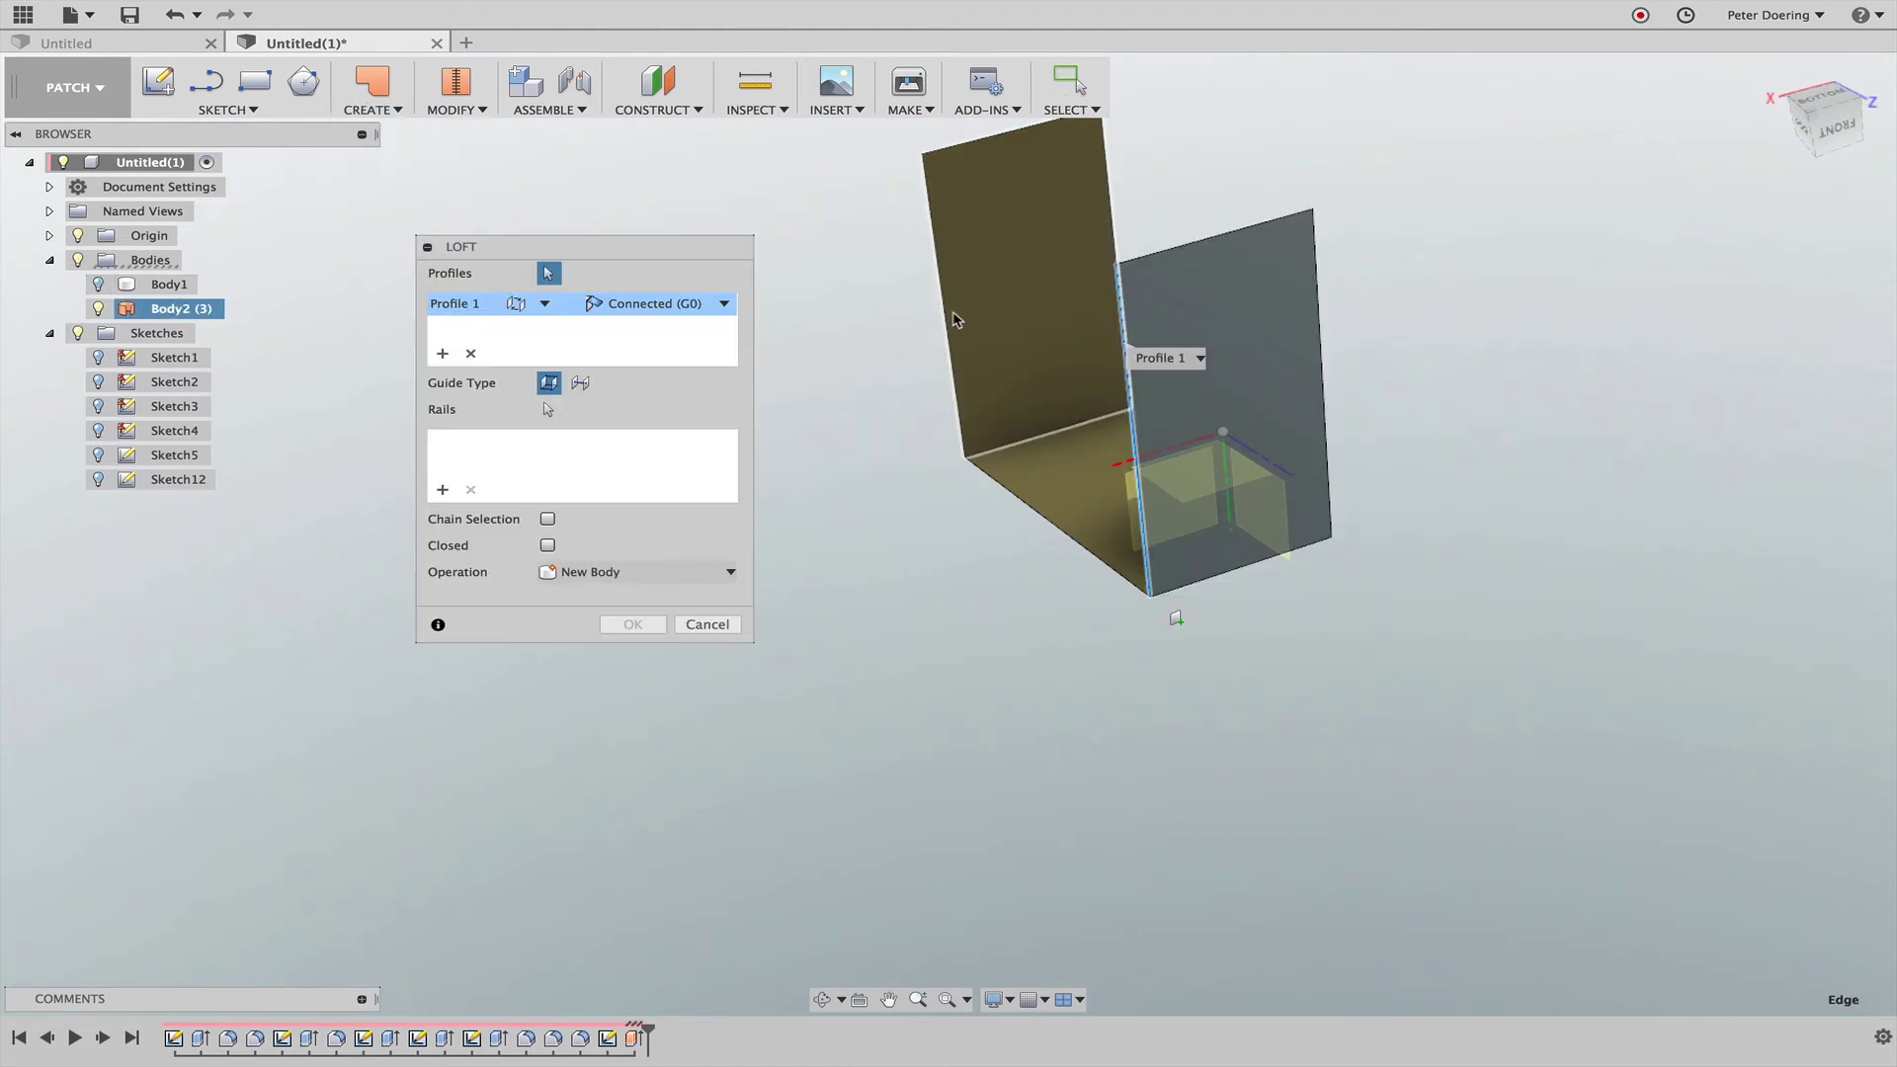
{"action": "left_click", "coordinate": [947, 326]}
{"action": "left_click", "coordinate": [632, 625]}
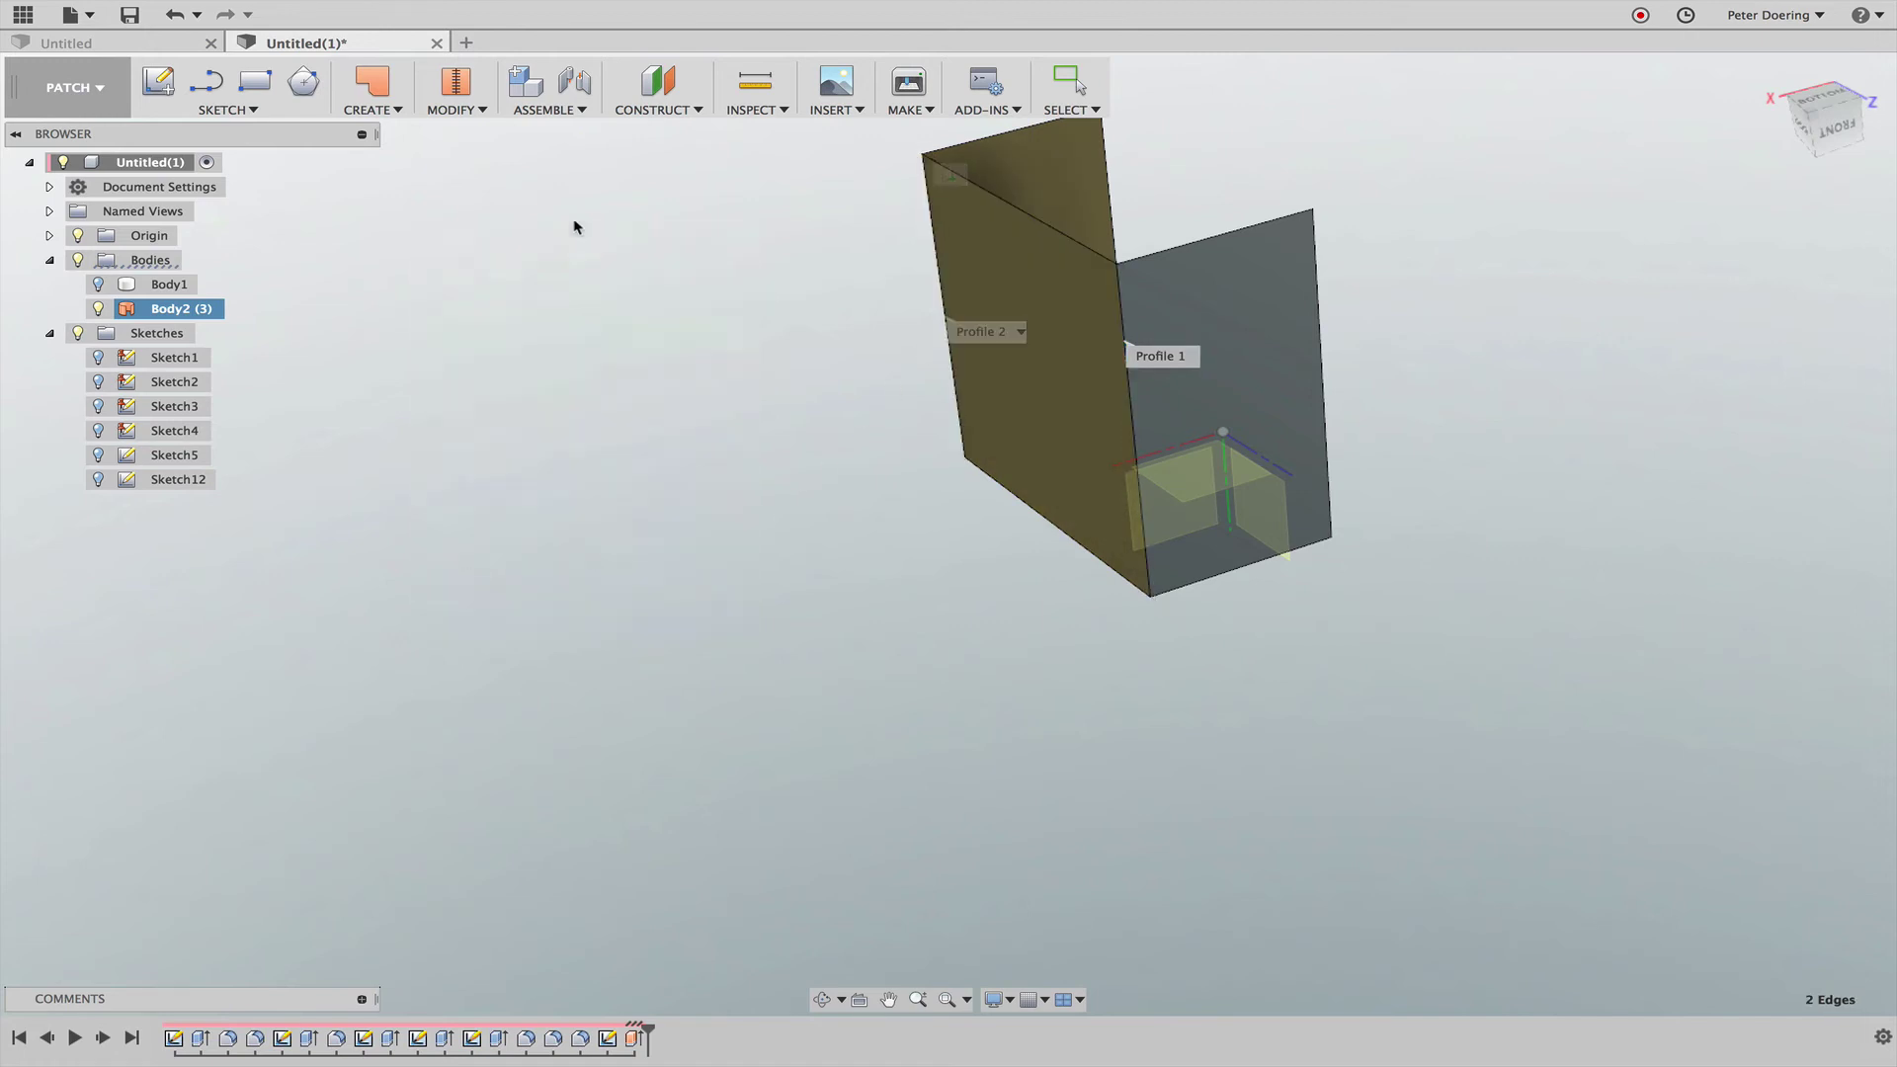
Step: Stitch the U-shaped extruded surface and the lofted back surface into one surface body
{"action": "left_click", "coordinate": [1211, 395]}
{"action": "left_click", "coordinate": [966, 253]}
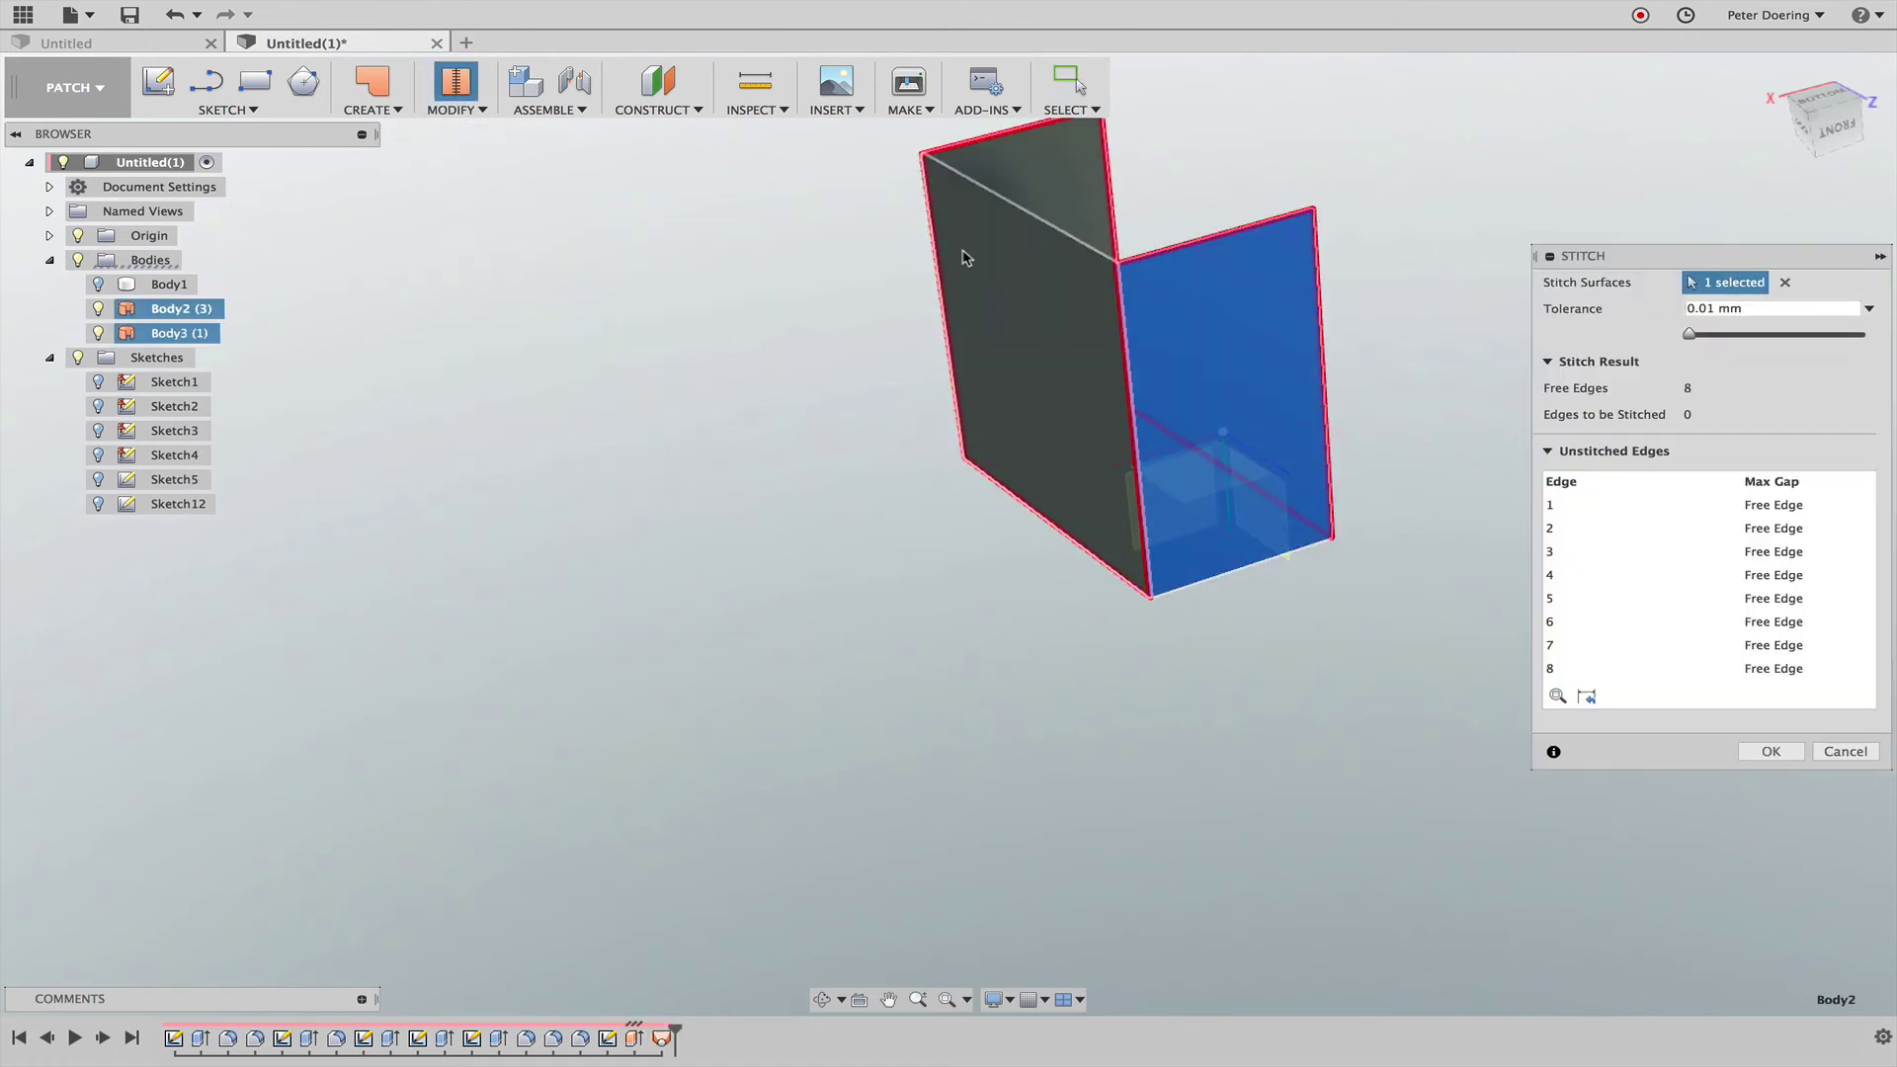
{"action": "middle_click_drag", "start_coordinate": [928, 593], "coordinate": [841, 599], "text": "shift"}
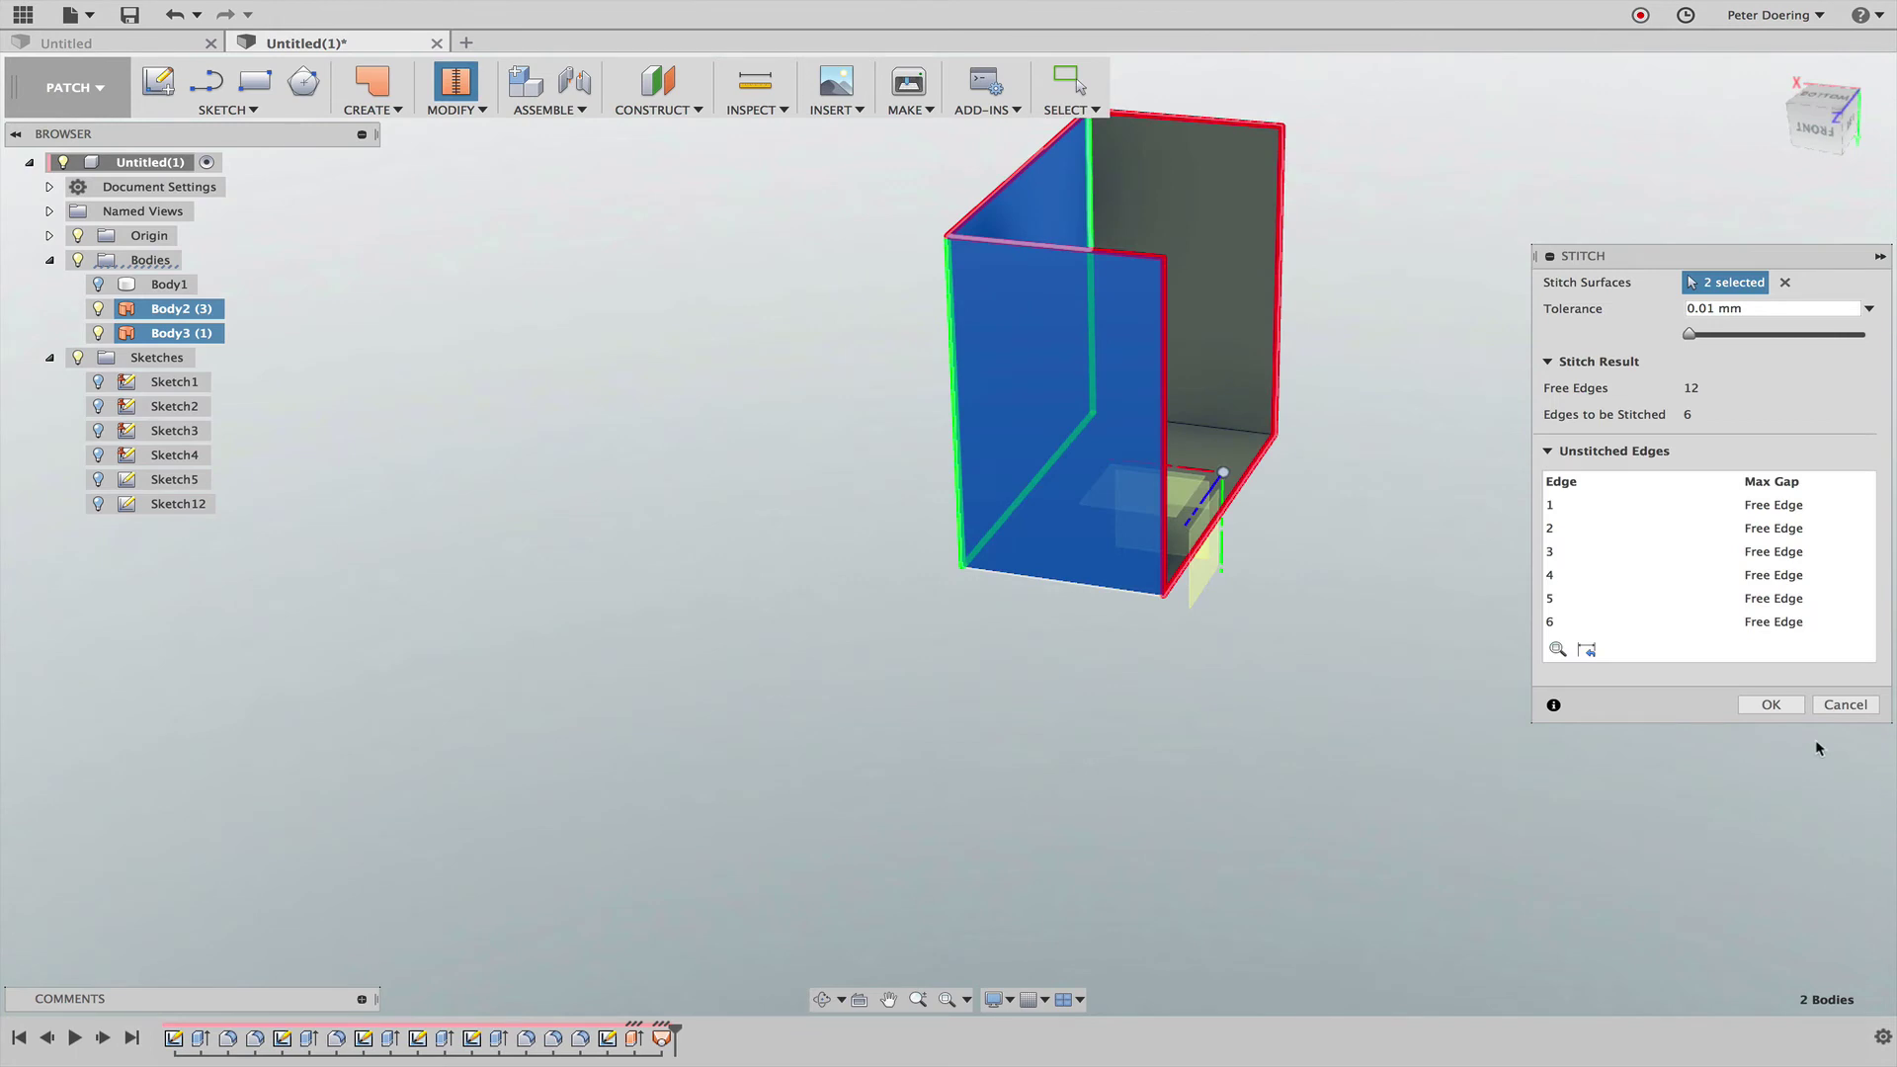
{"action": "left_click", "coordinate": [1772, 709]}
{"action": "middle_click_drag", "start_coordinate": [1373, 724], "coordinate": [1144, 777]}
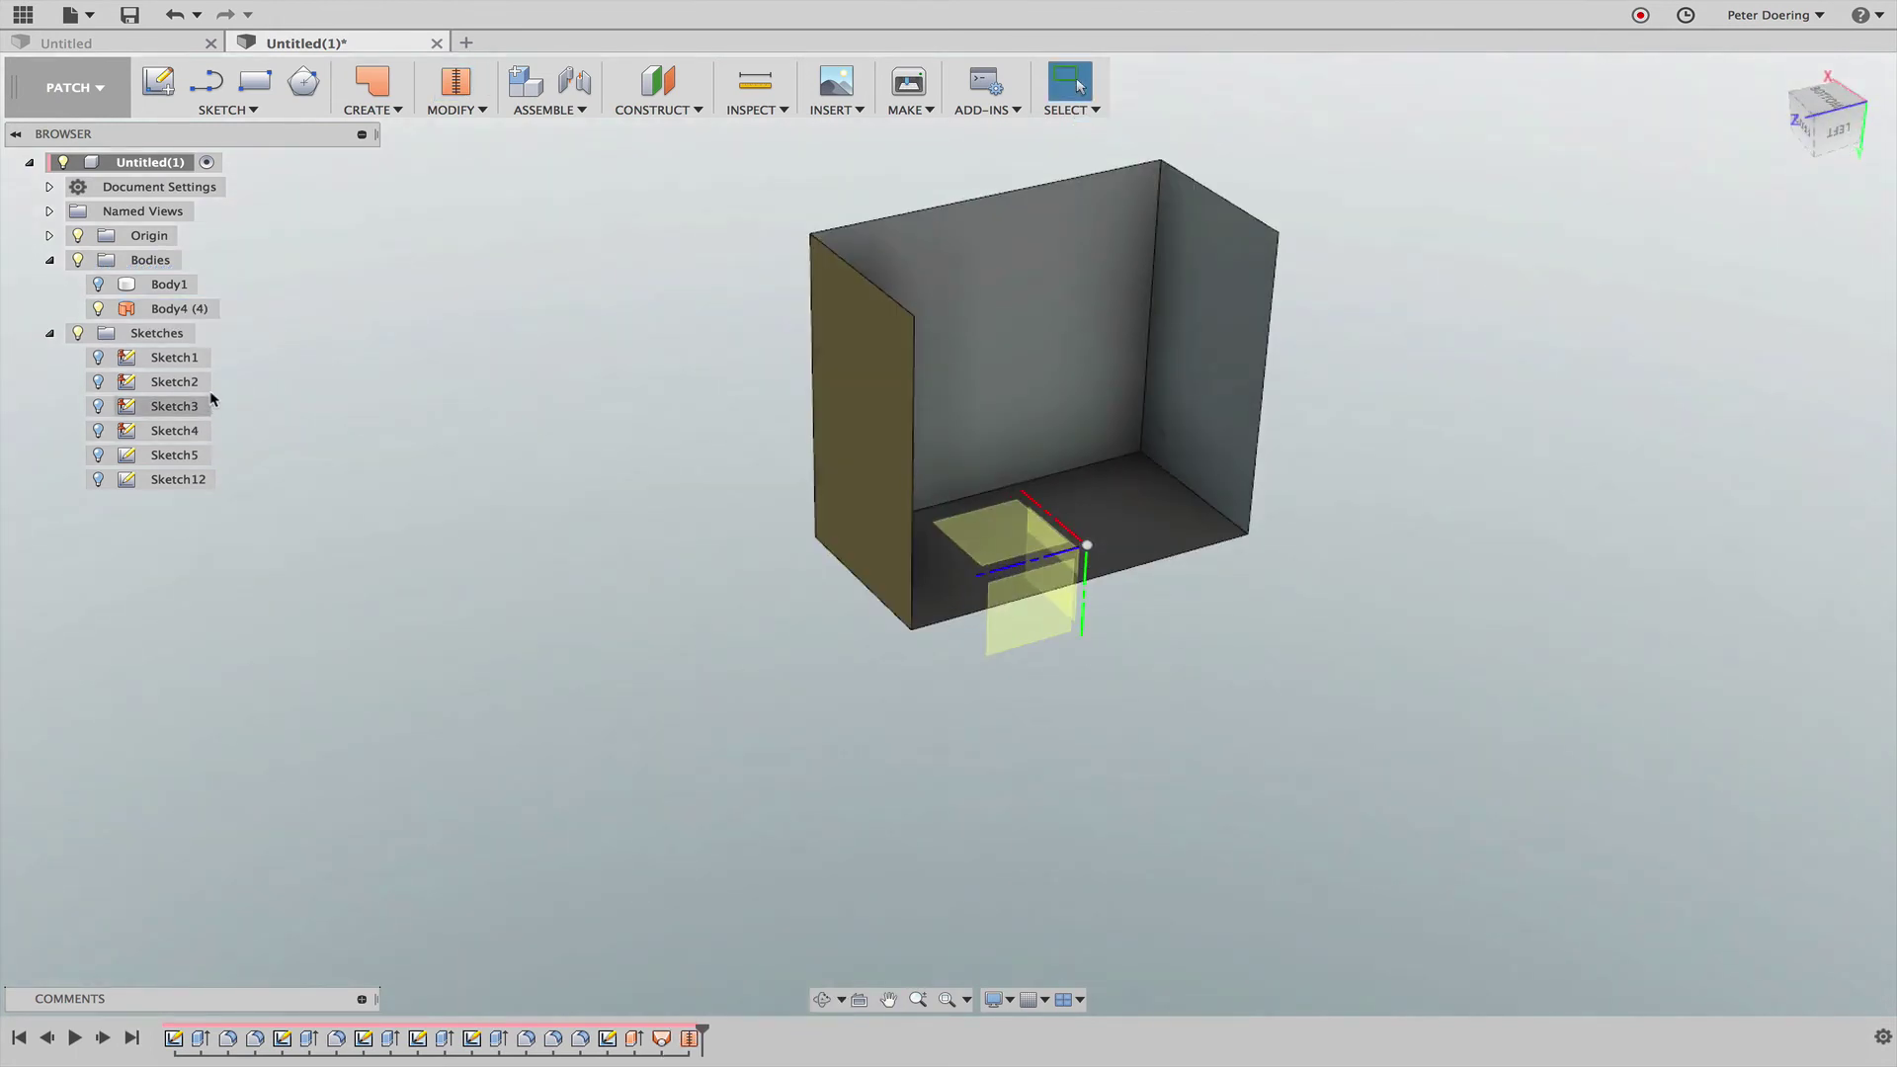
Step: Show Body1 again and choose it as the body to split in the Split Body command
{"action": "left_click", "coordinate": [98, 284]}
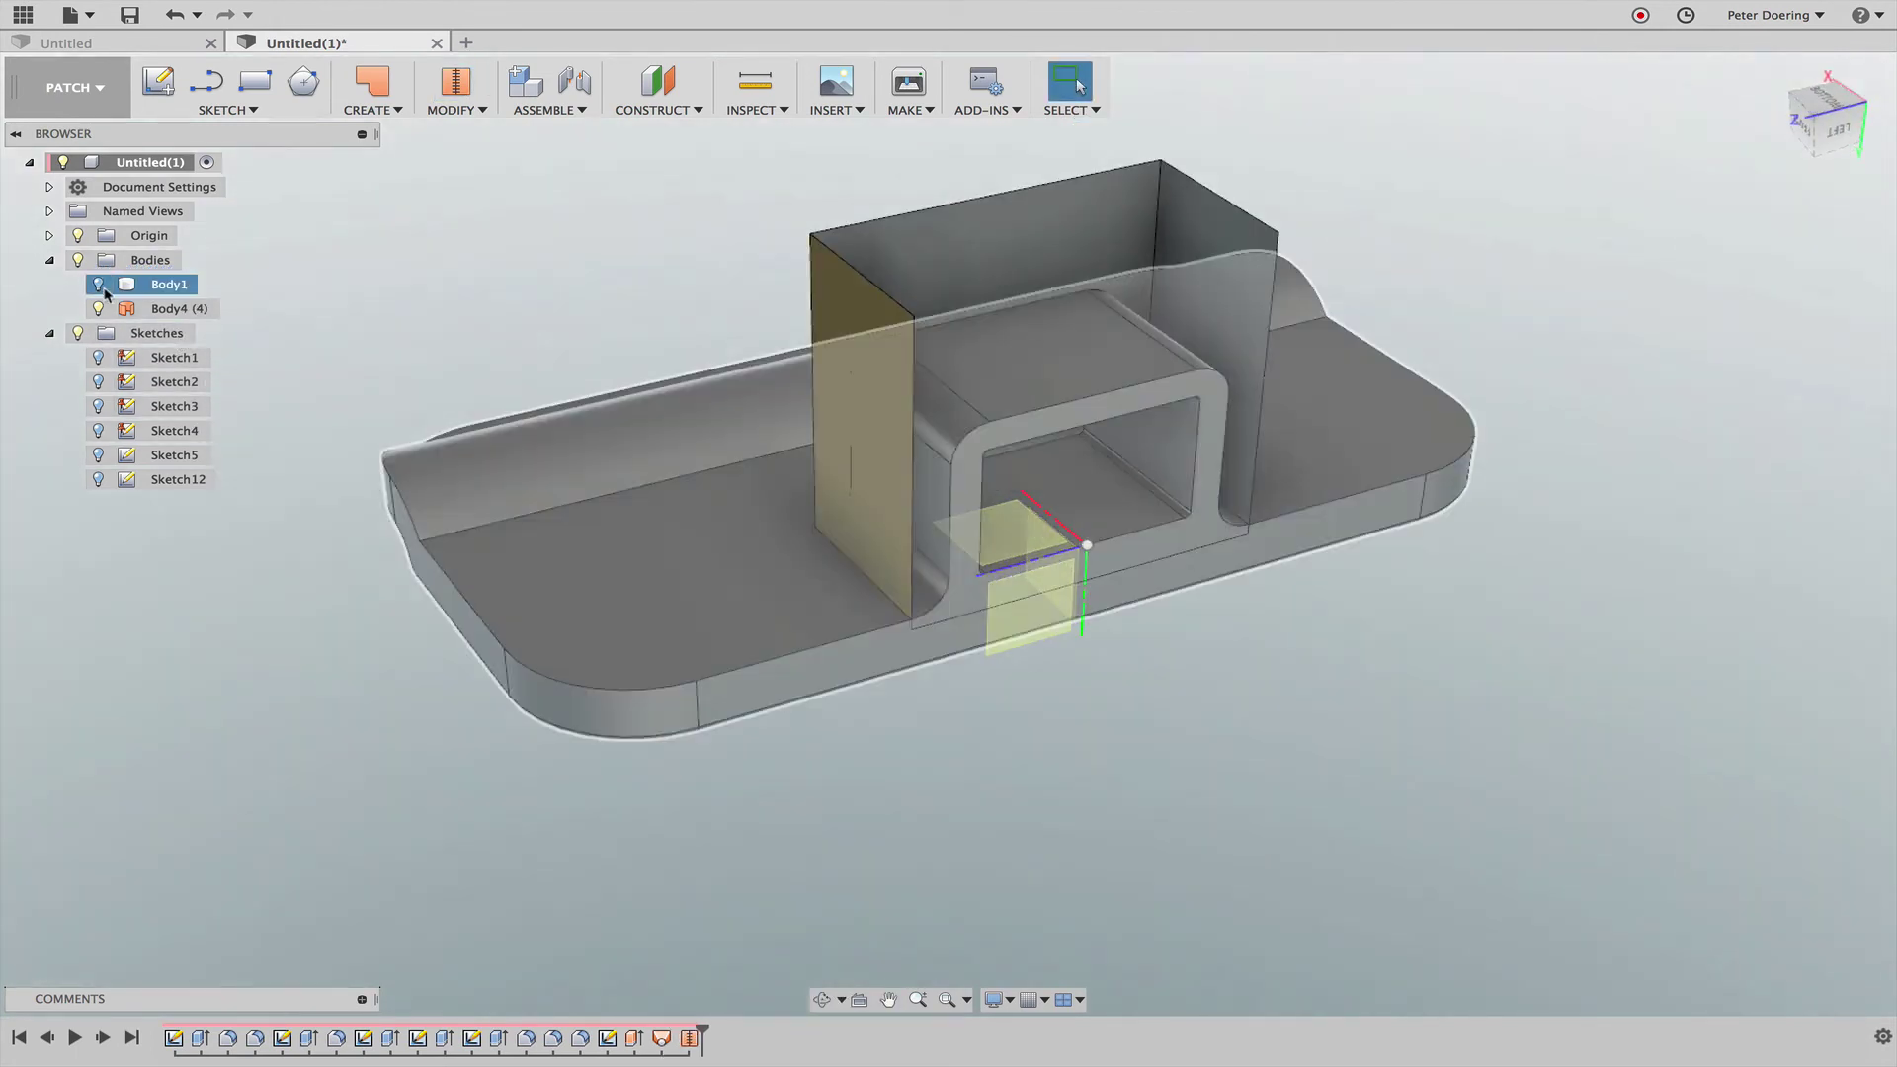
{"action": "middle_click_drag", "start_coordinate": [586, 689], "coordinate": [846, 373], "text": "shift"}
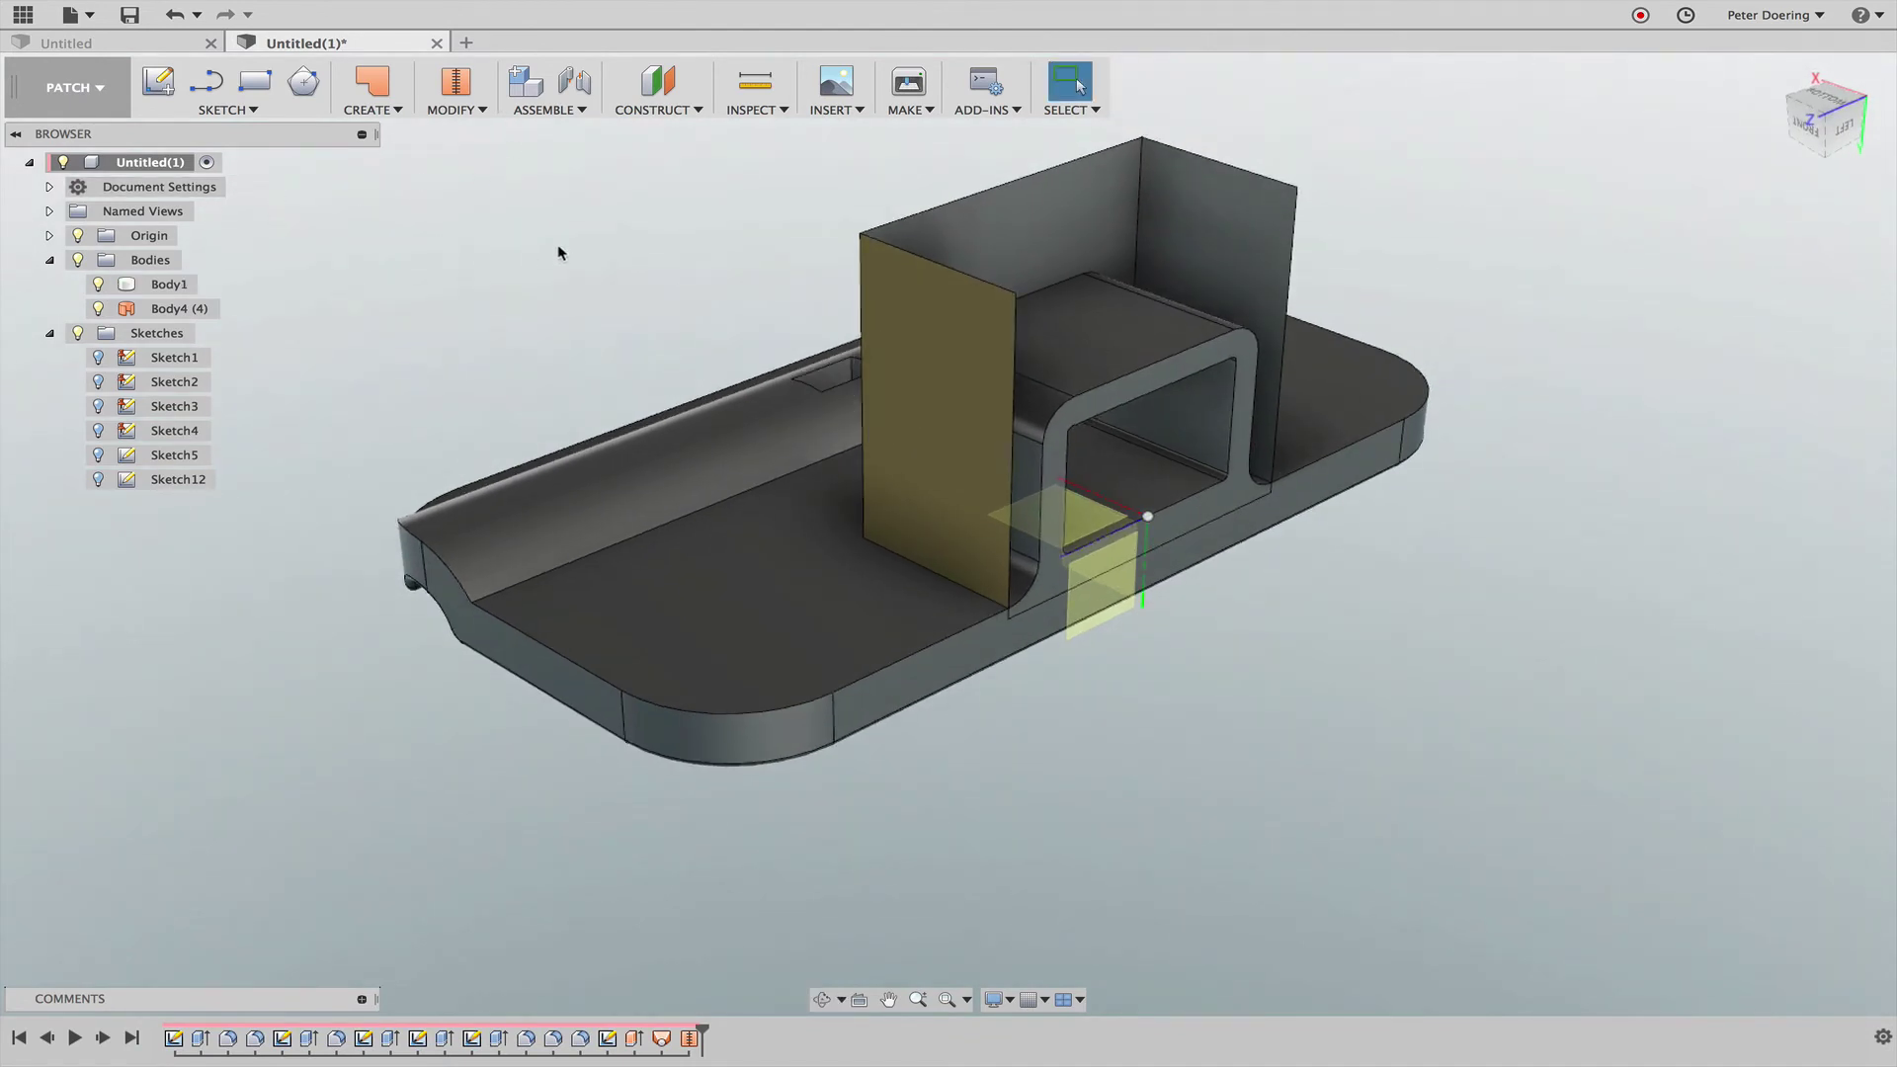
{"action": "left_click", "coordinate": [454, 107]}
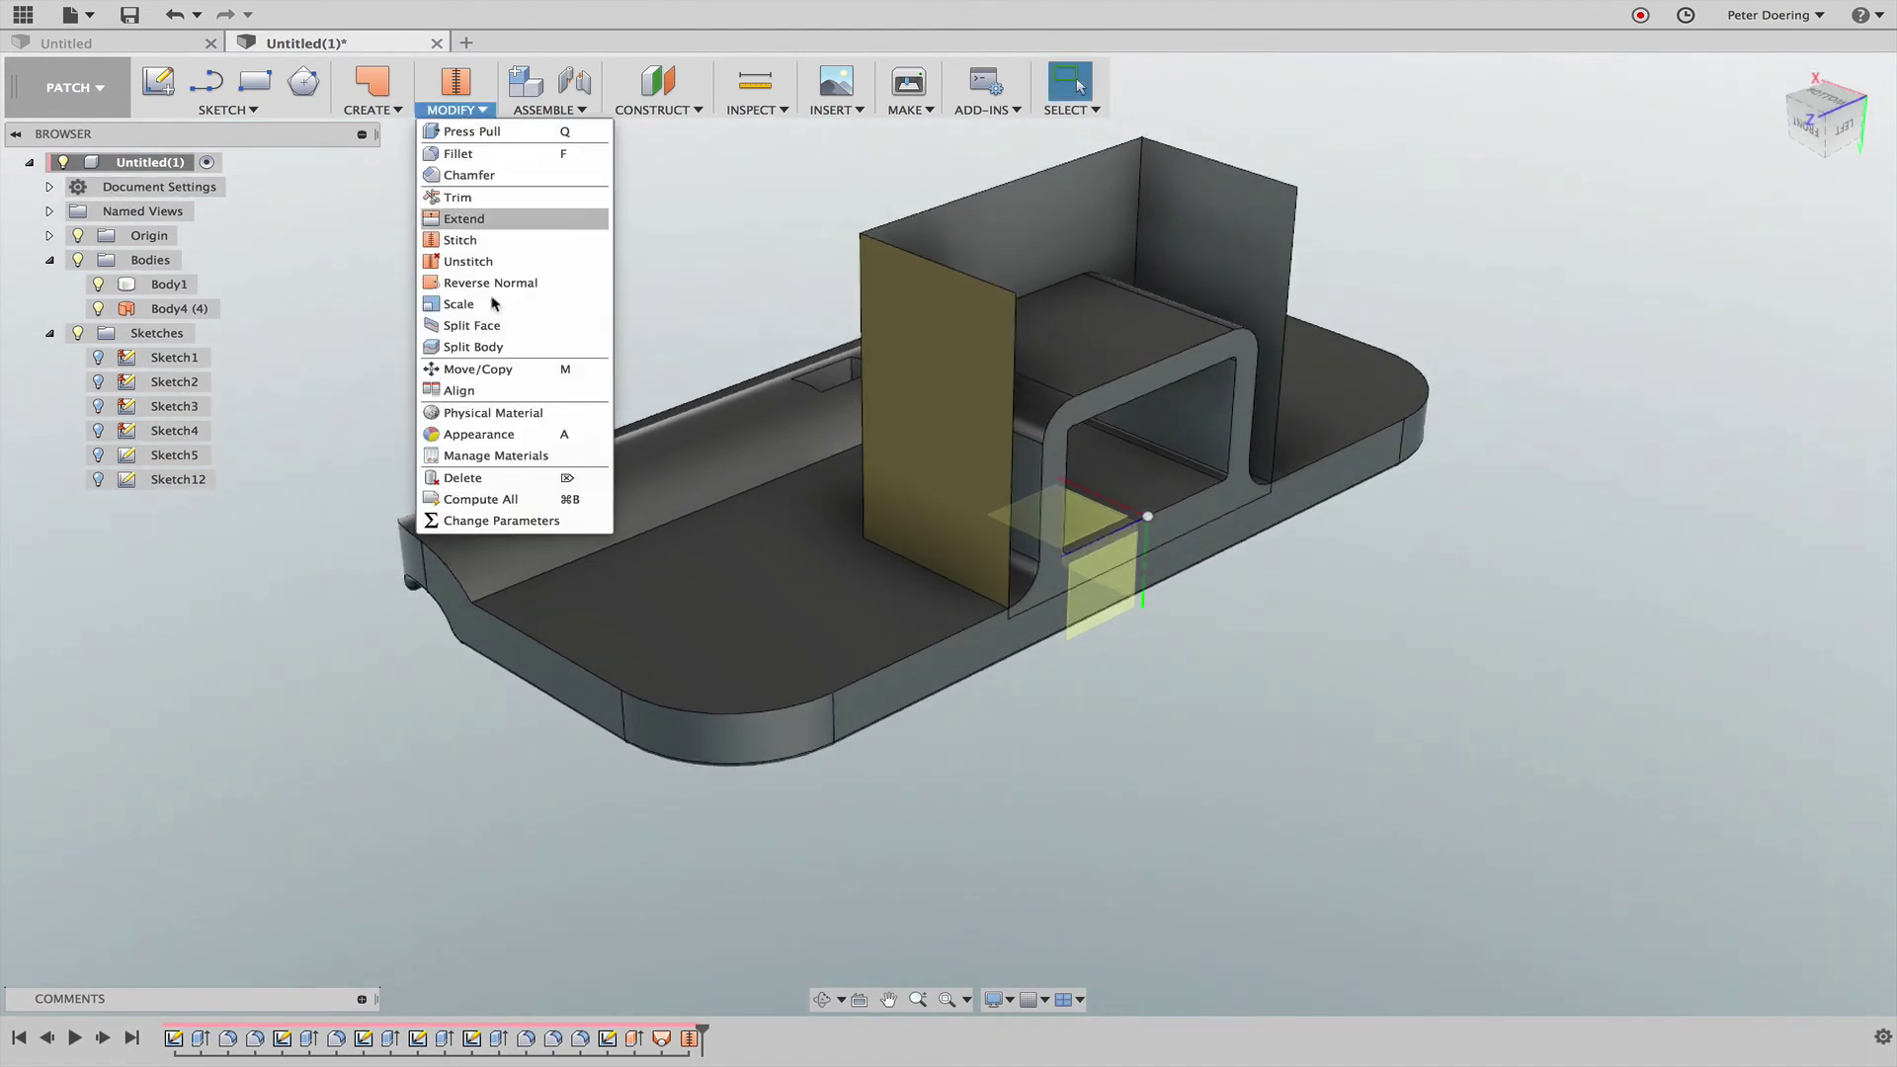
{"action": "left_click", "coordinate": [475, 348]}
{"action": "left_click", "coordinate": [725, 449]}
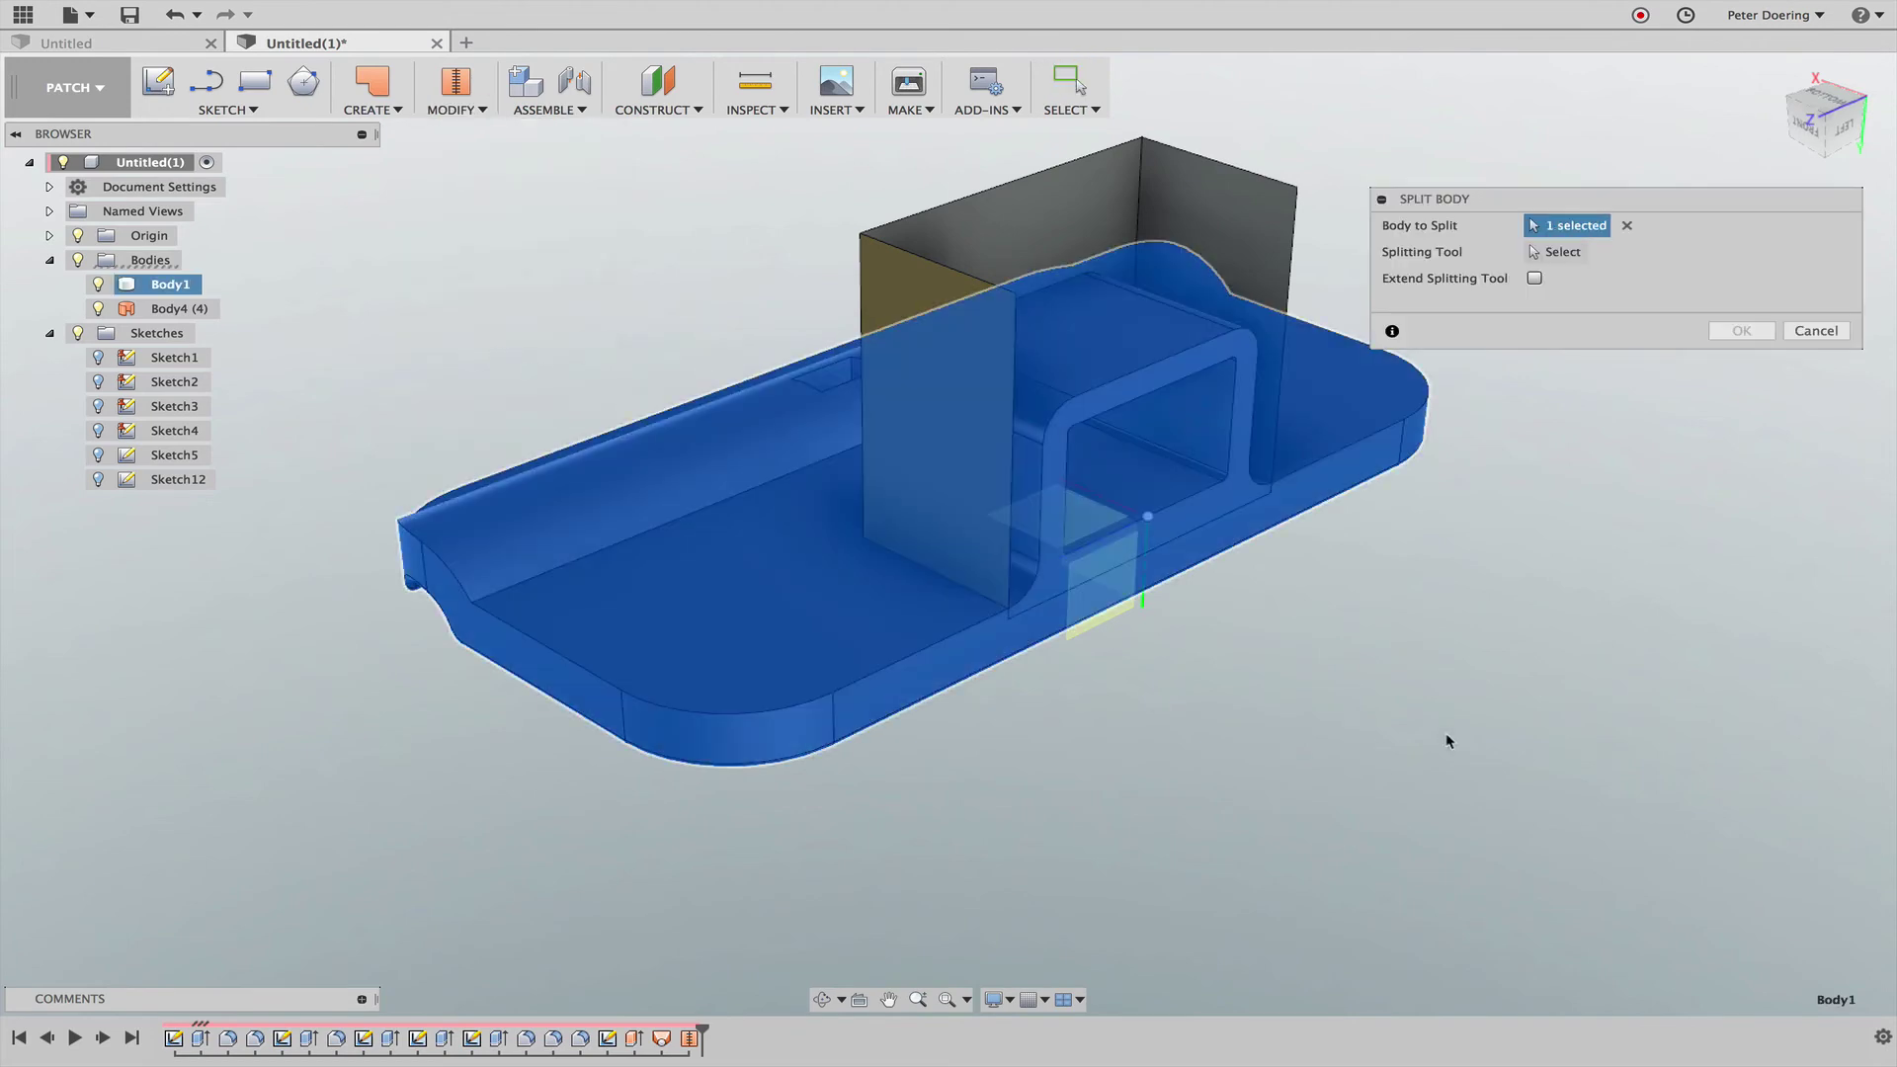
{"action": "middle_click_drag", "start_coordinate": [1448, 741], "coordinate": [1589, 661], "text": "shift"}
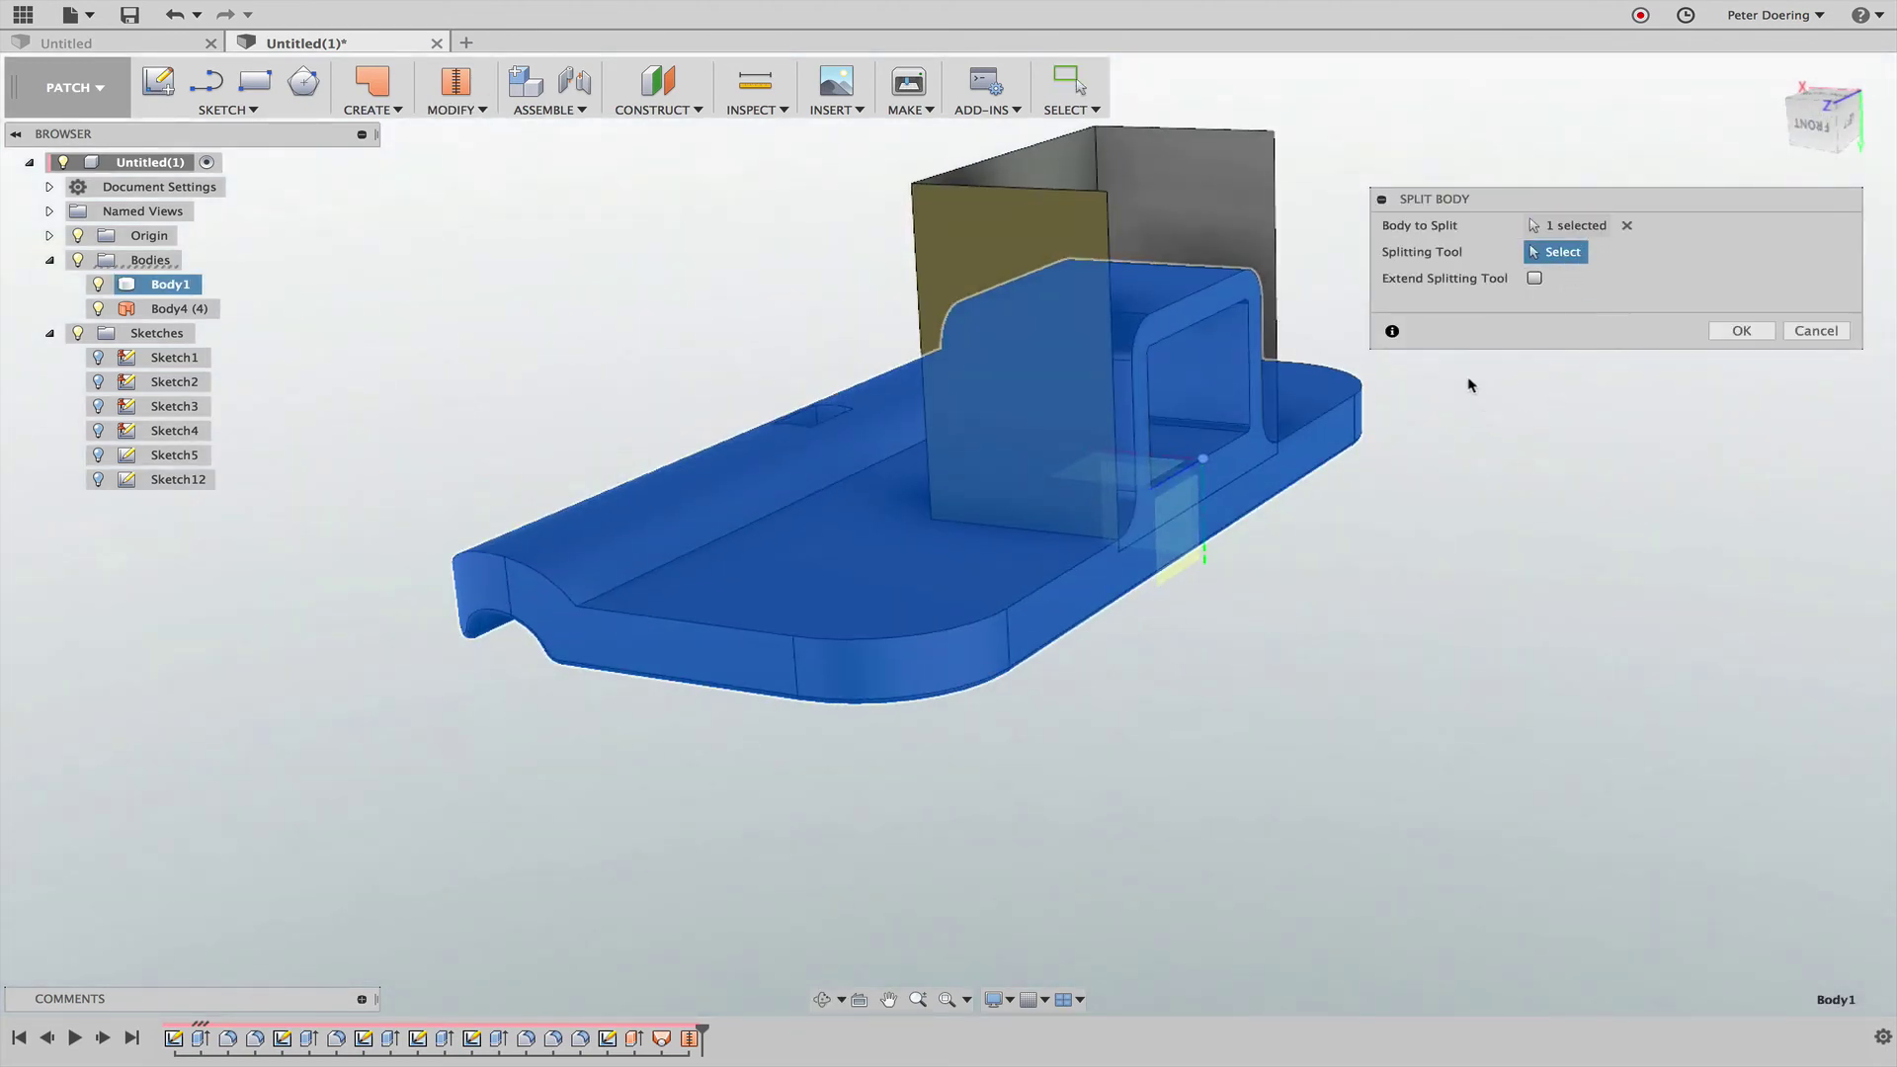
{"action": "left_click", "coordinate": [1054, 244]}
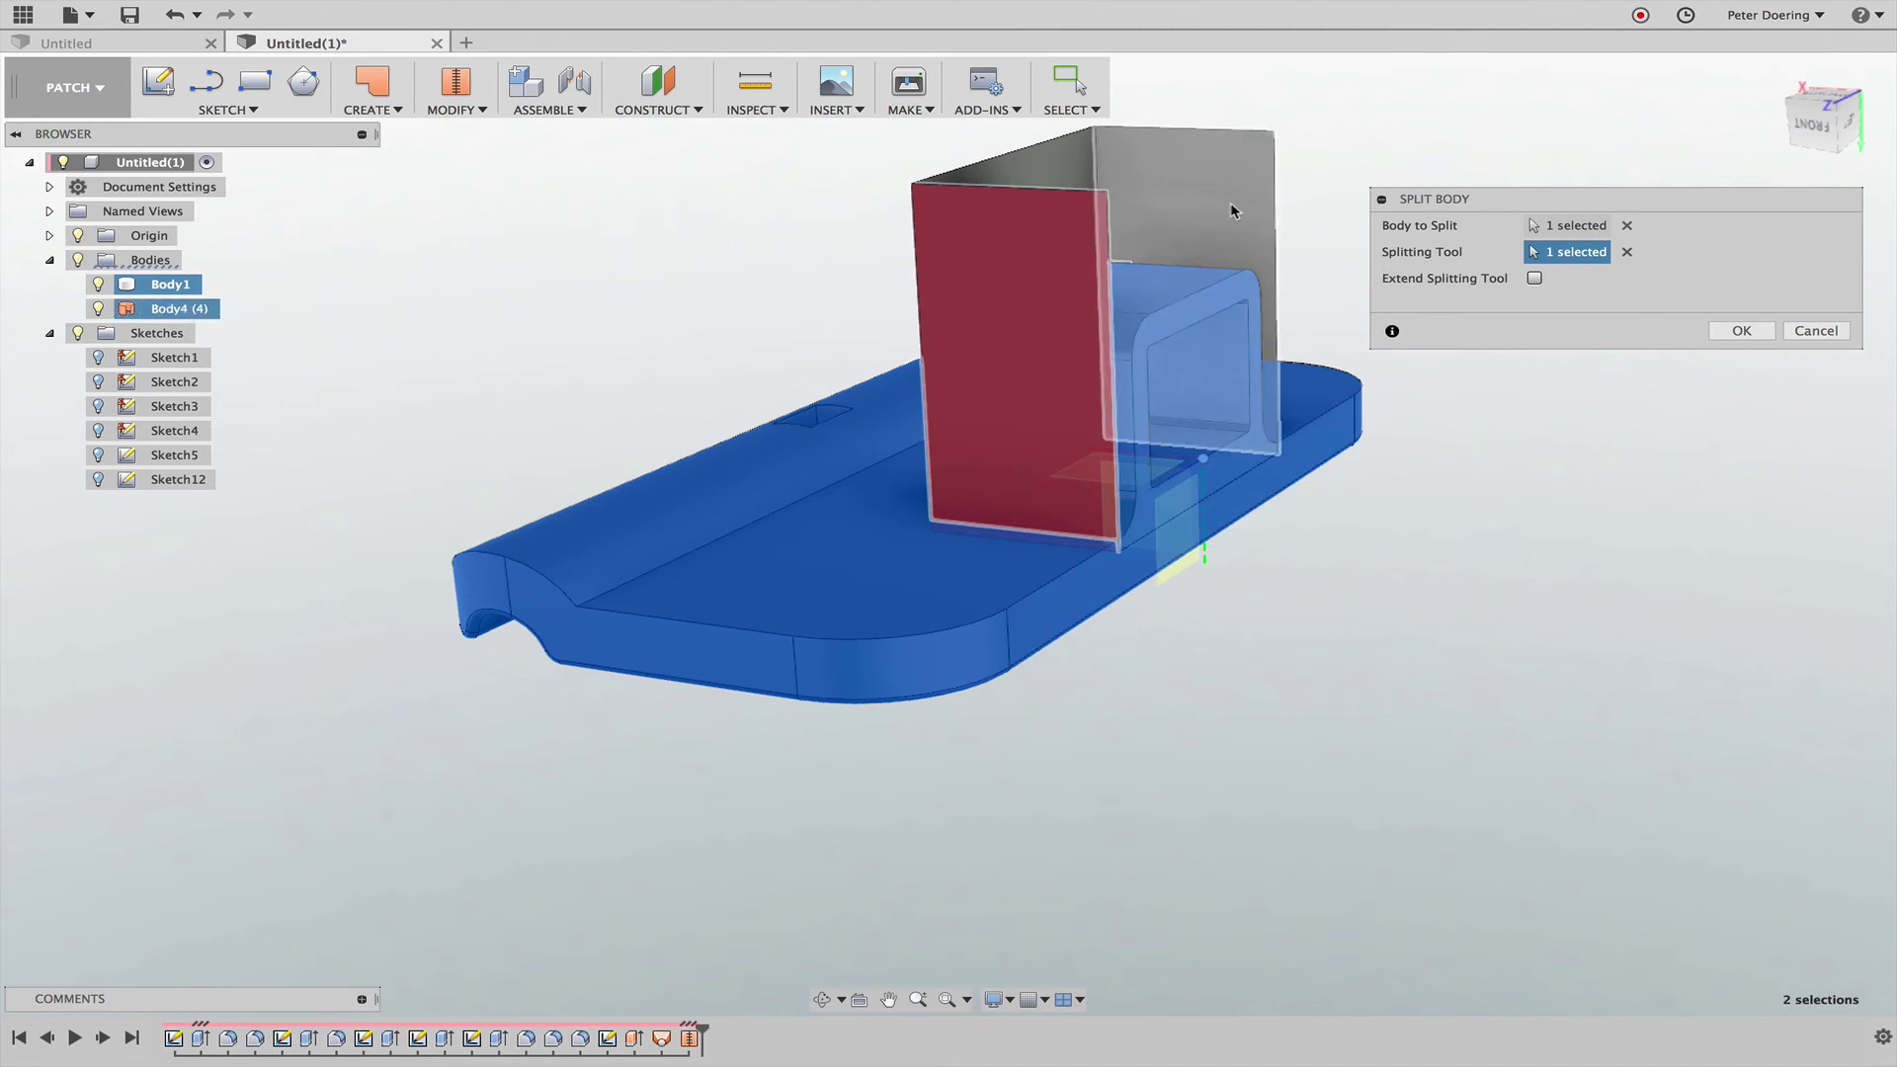
{"action": "middle_click_drag", "start_coordinate": [1508, 466], "coordinate": [1490, 572], "text": "shift"}
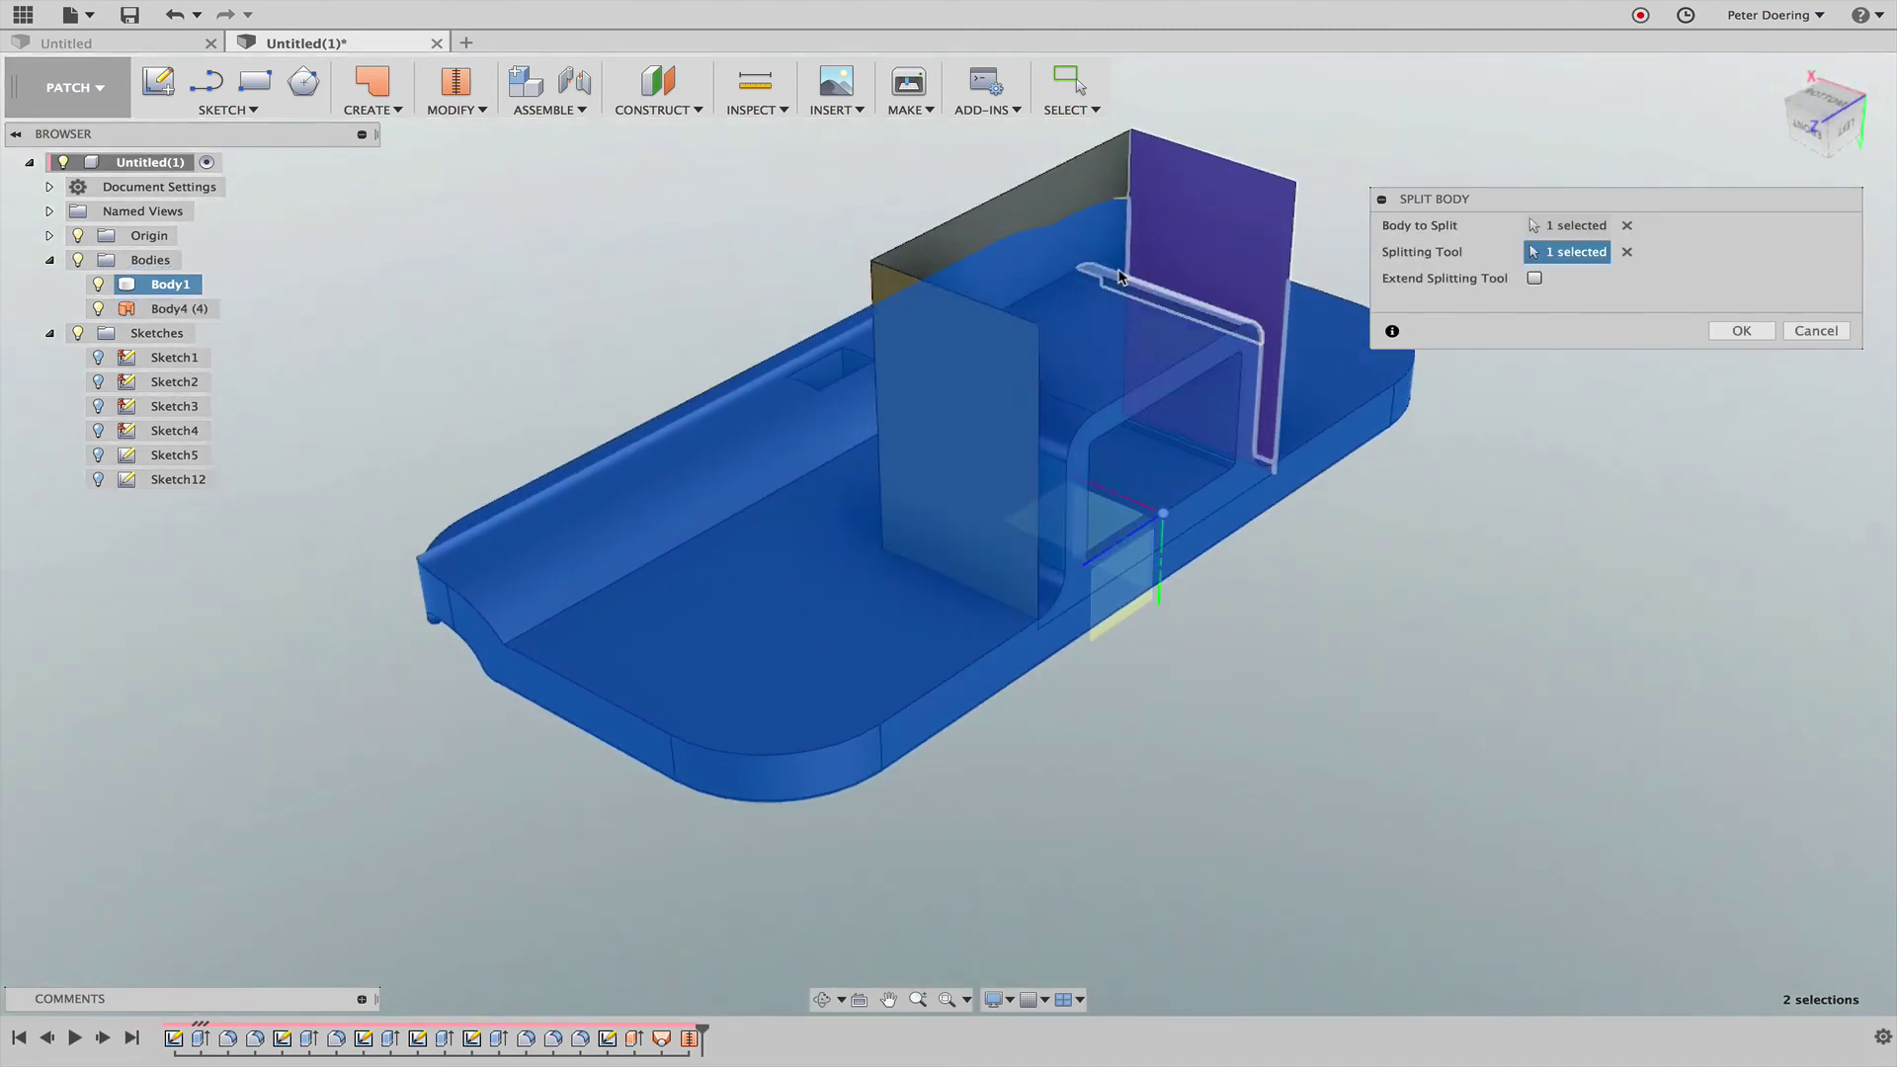
{"action": "left_click", "coordinate": [932, 328]}
{"action": "left_click", "coordinate": [987, 222]}
{"action": "left_click", "coordinate": [987, 227]}
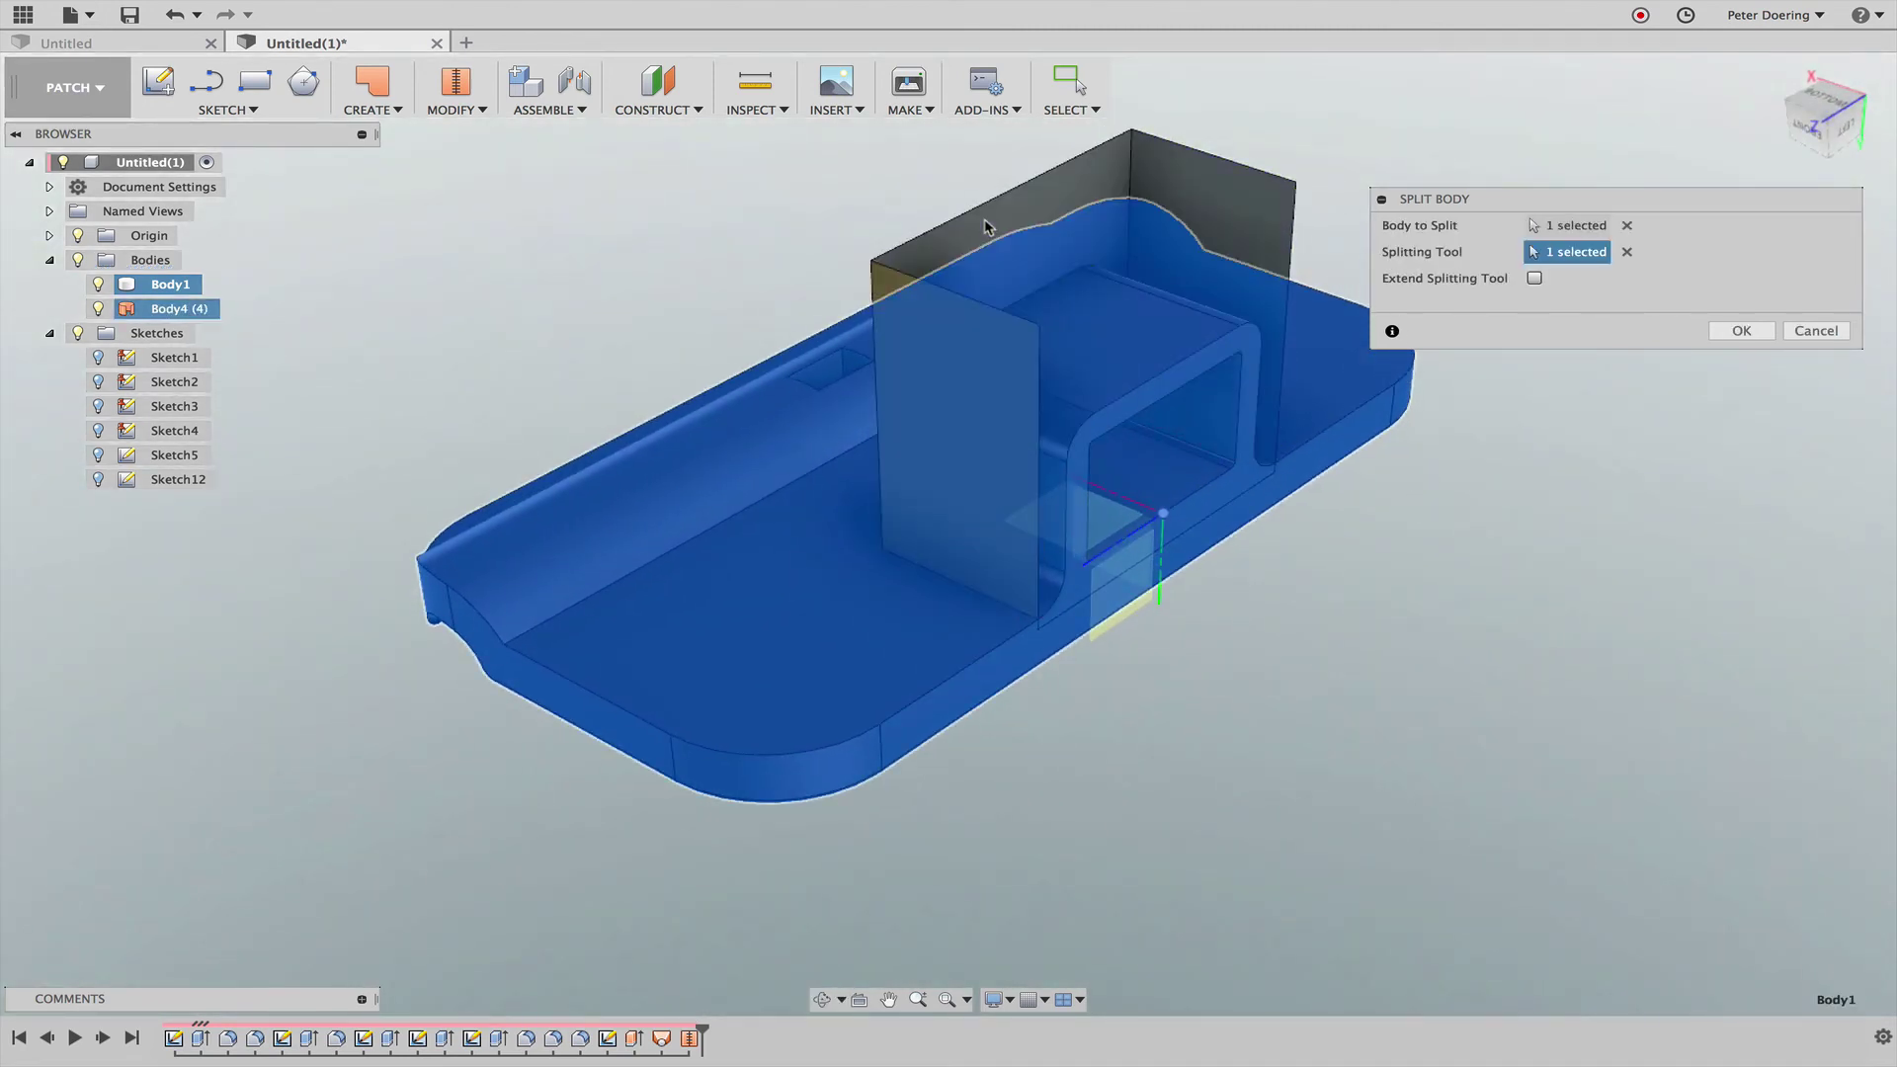
{"action": "left_click", "coordinate": [1178, 204]}
{"action": "middle_click_drag", "start_coordinate": [1525, 627], "coordinate": [1342, 492], "text": "shift"}
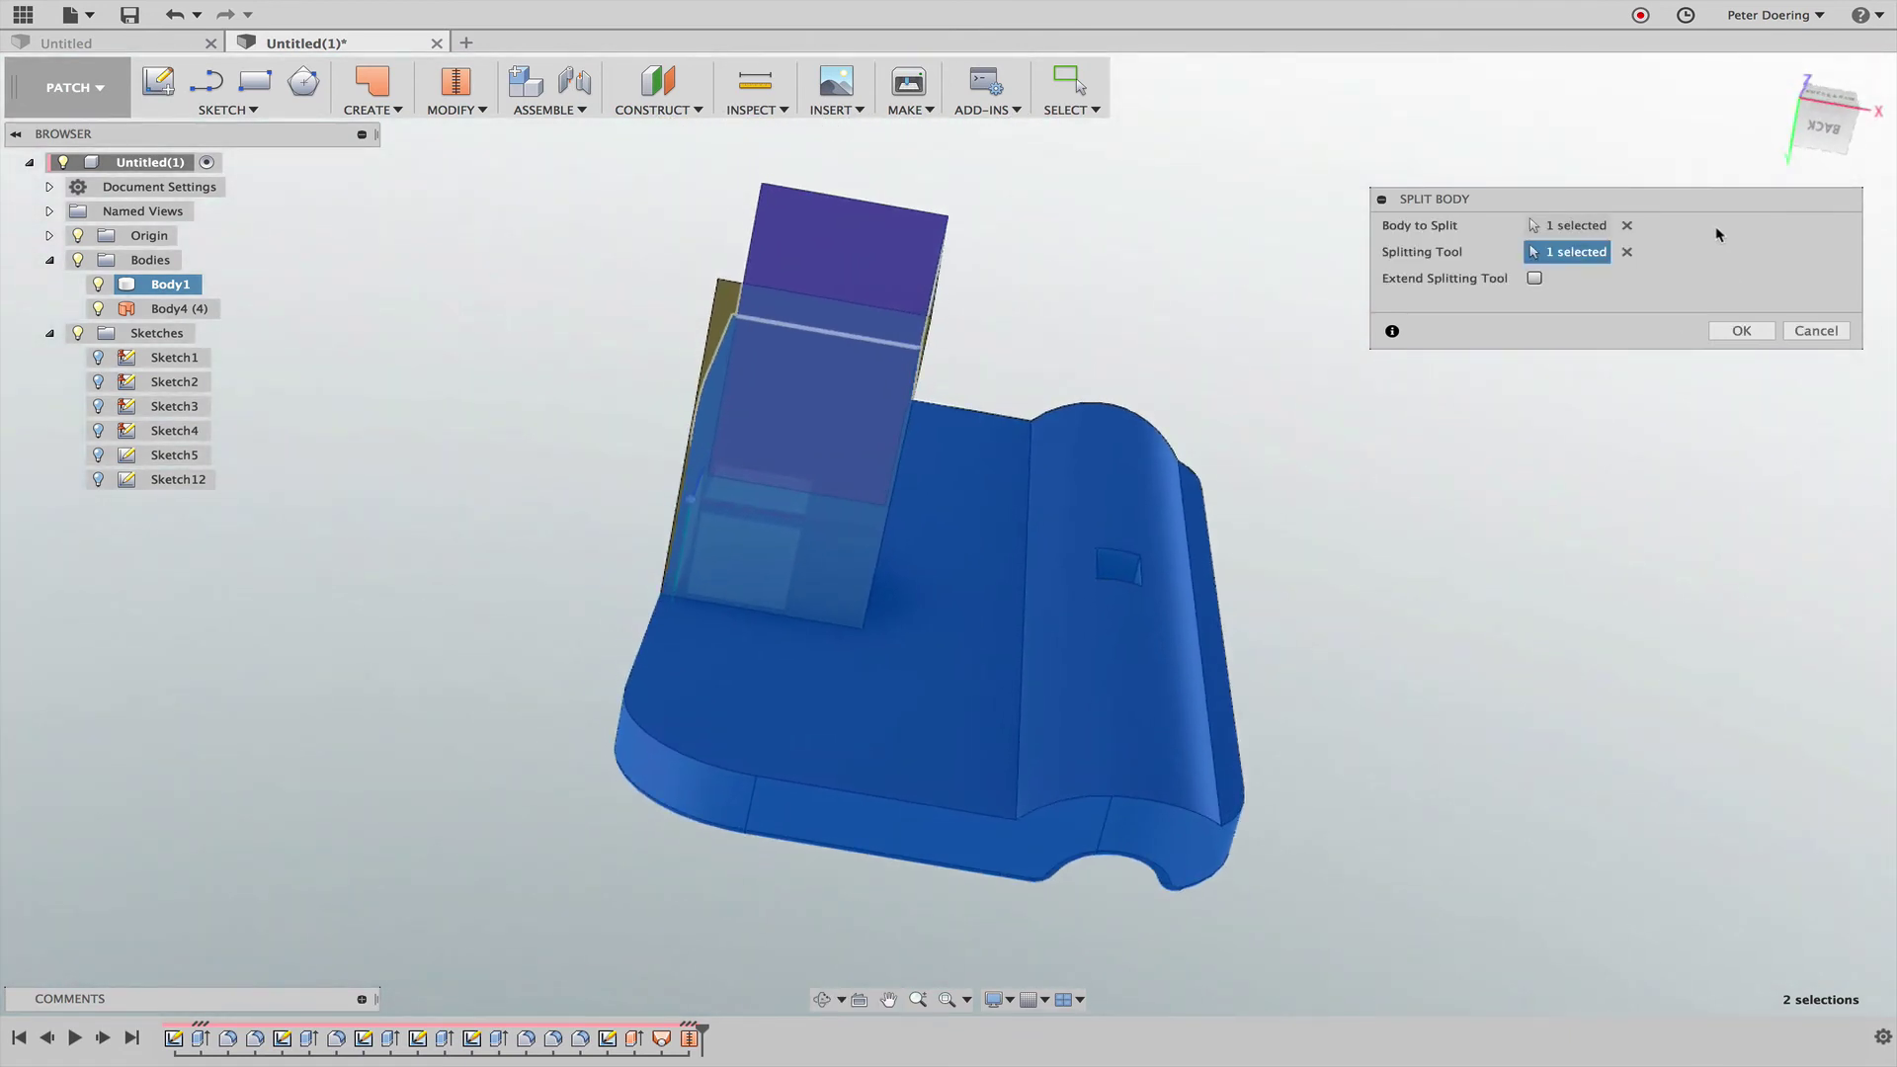
{"action": "left_click", "coordinate": [1627, 253]}
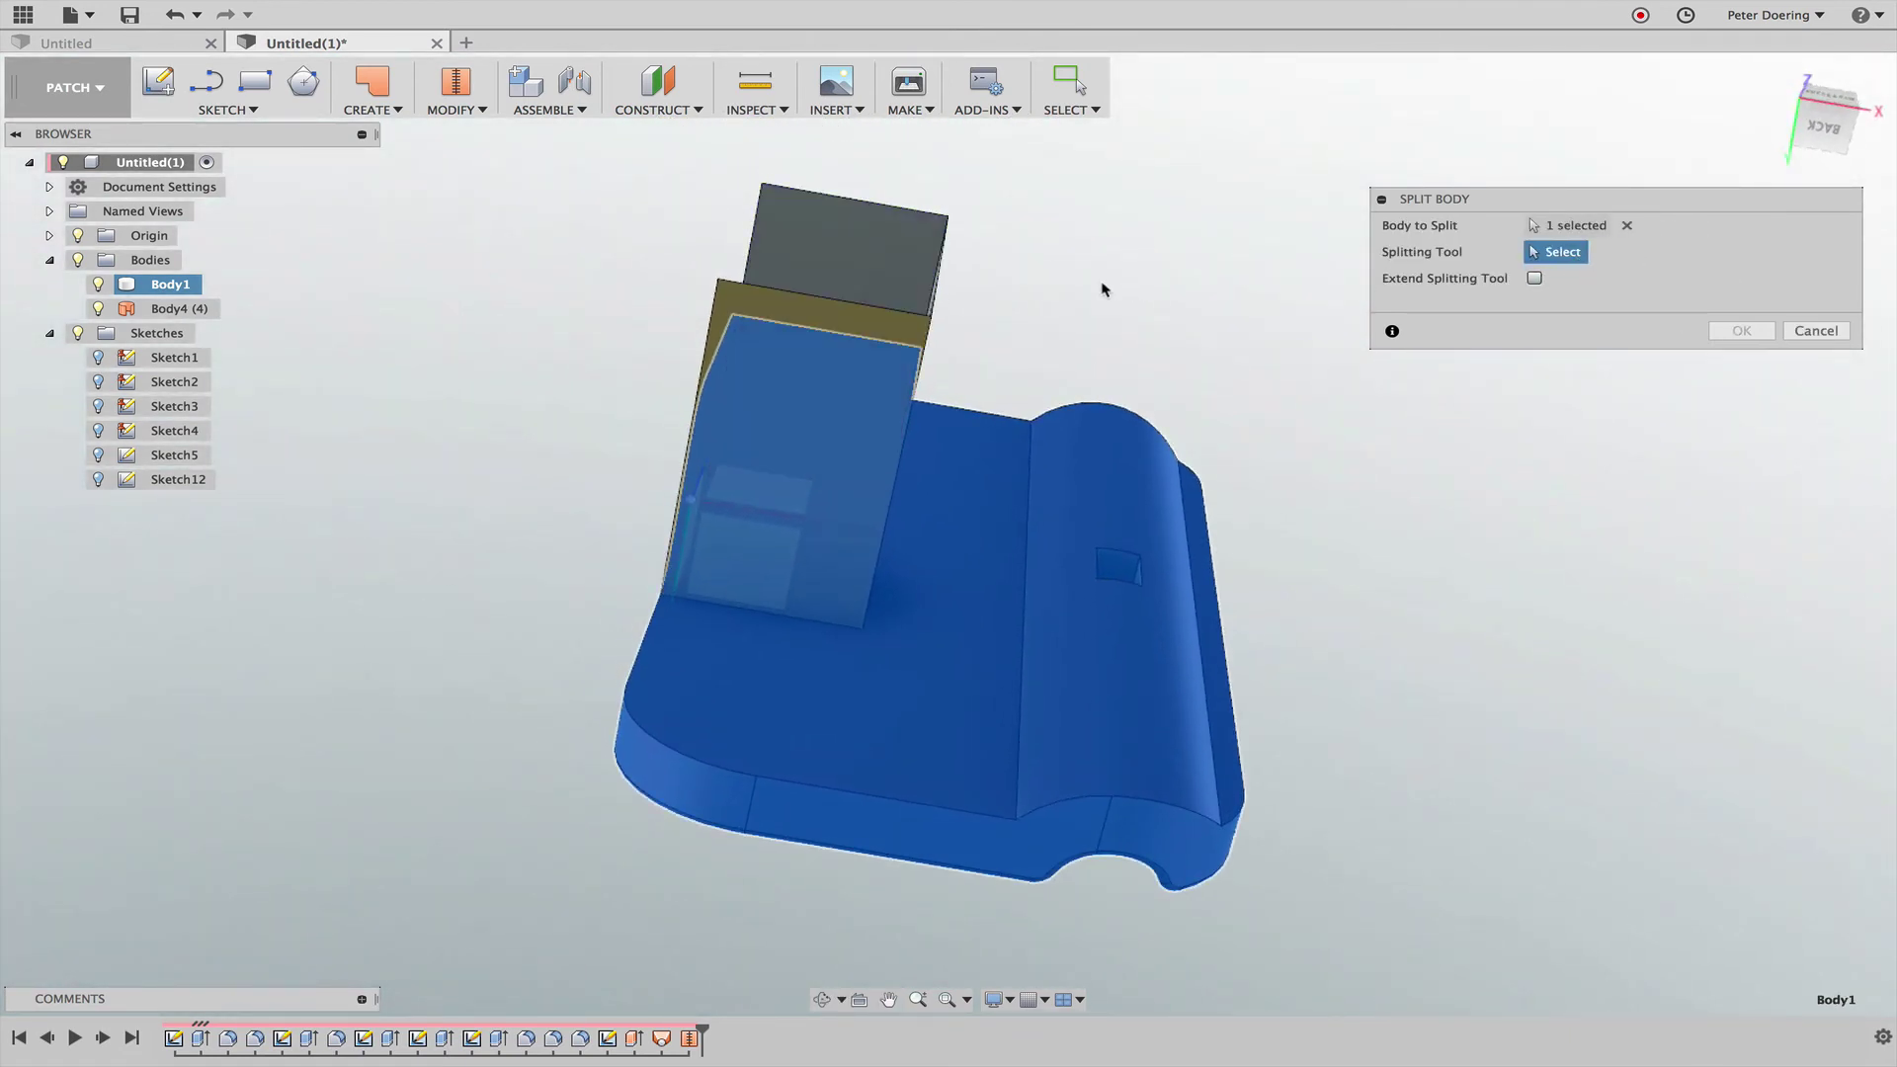
Step: Split Body1 using the entire stitched surface body, Body4, as the splitting tool
{"action": "left_click", "coordinate": [165, 311]}
{"action": "middle_click_drag", "start_coordinate": [1566, 577], "coordinate": [1515, 677], "text": "shift"}
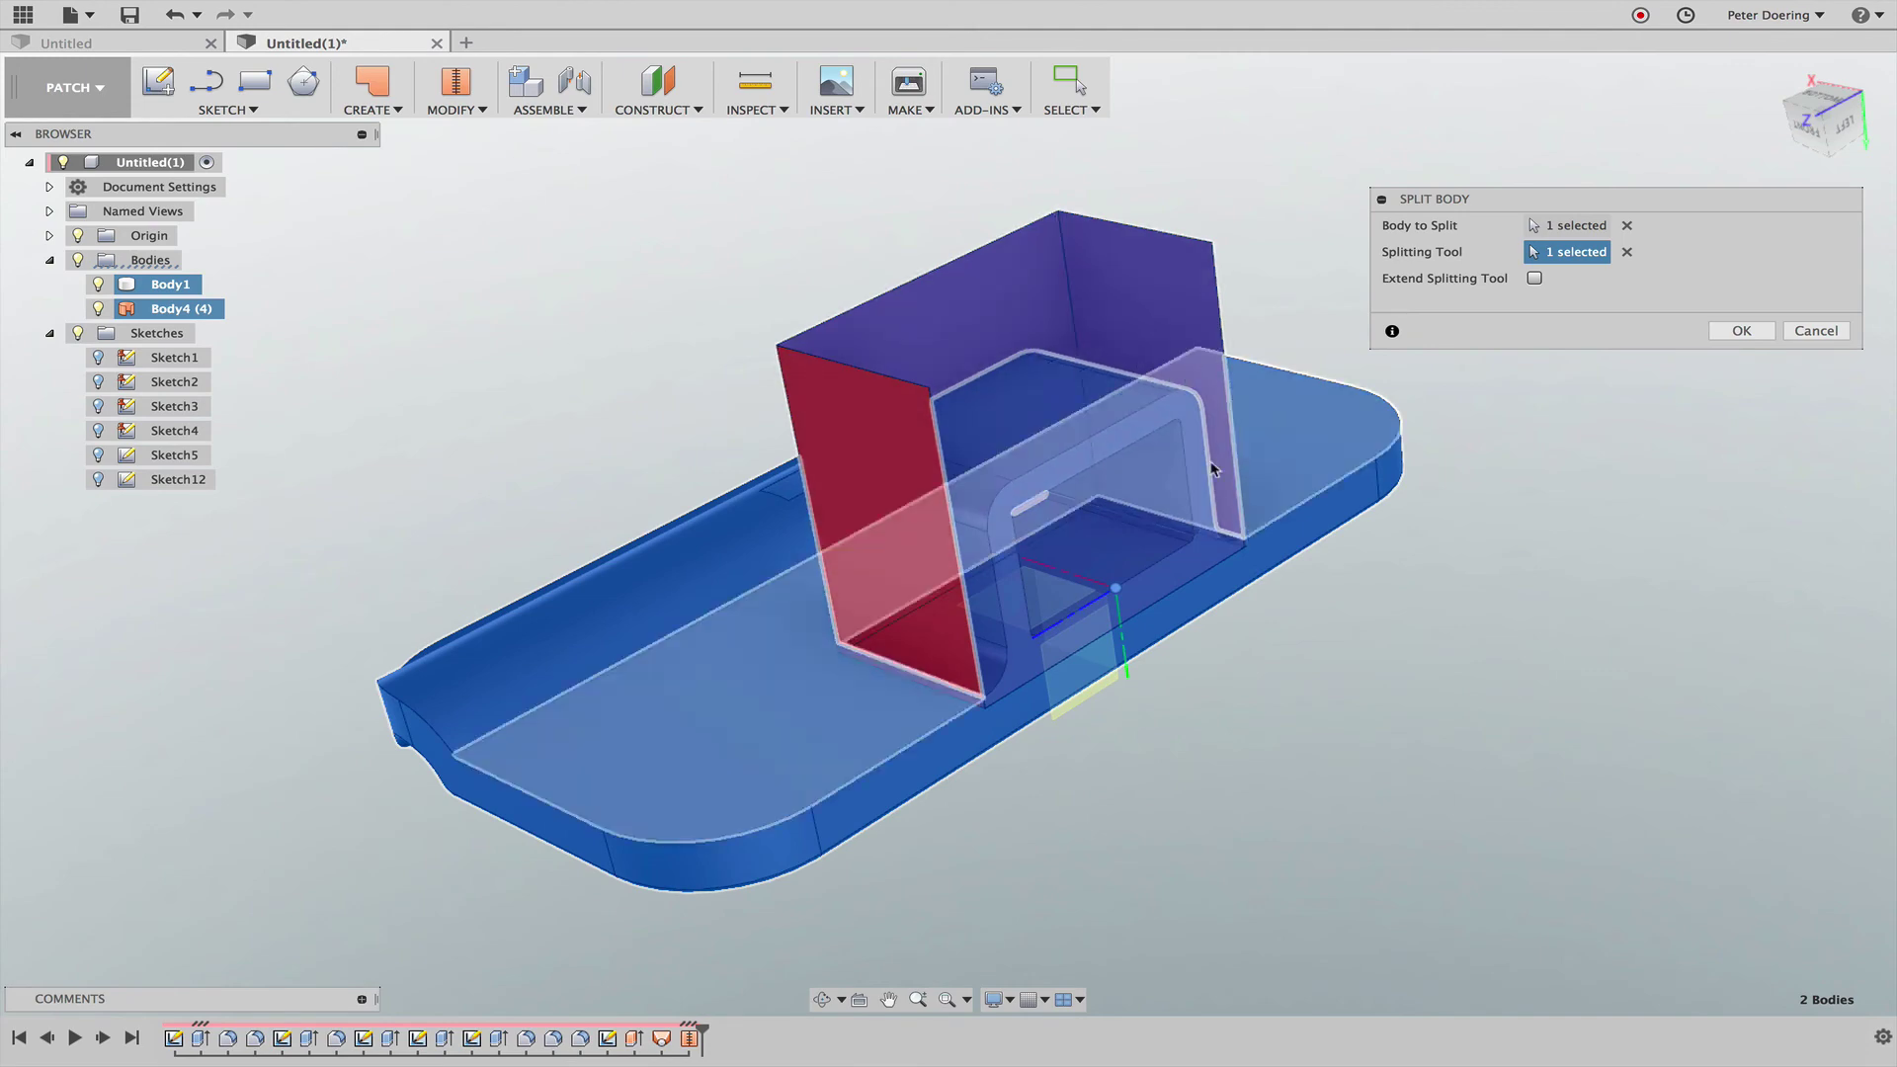
{"action": "middle_click_drag", "start_coordinate": [1236, 553], "coordinate": [1304, 573], "text": "shift"}
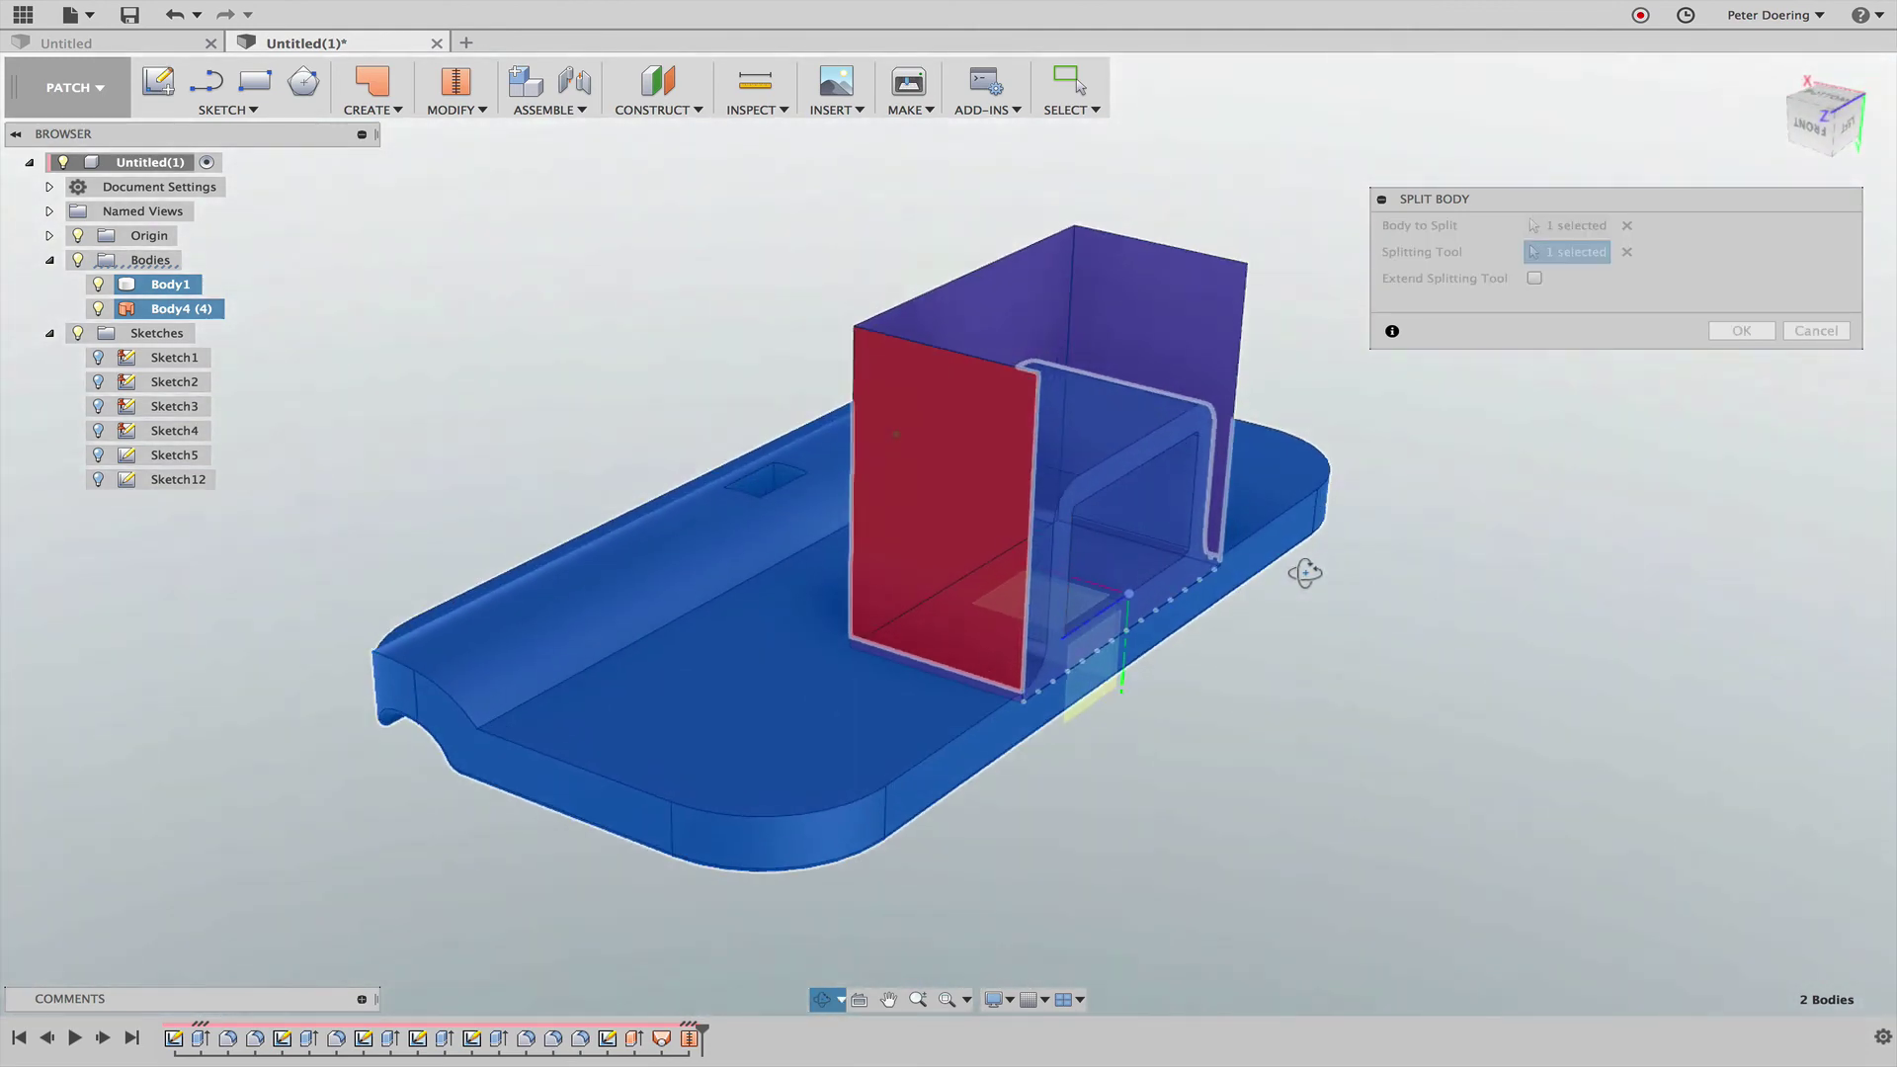
{"action": "left_click", "coordinate": [1726, 332]}
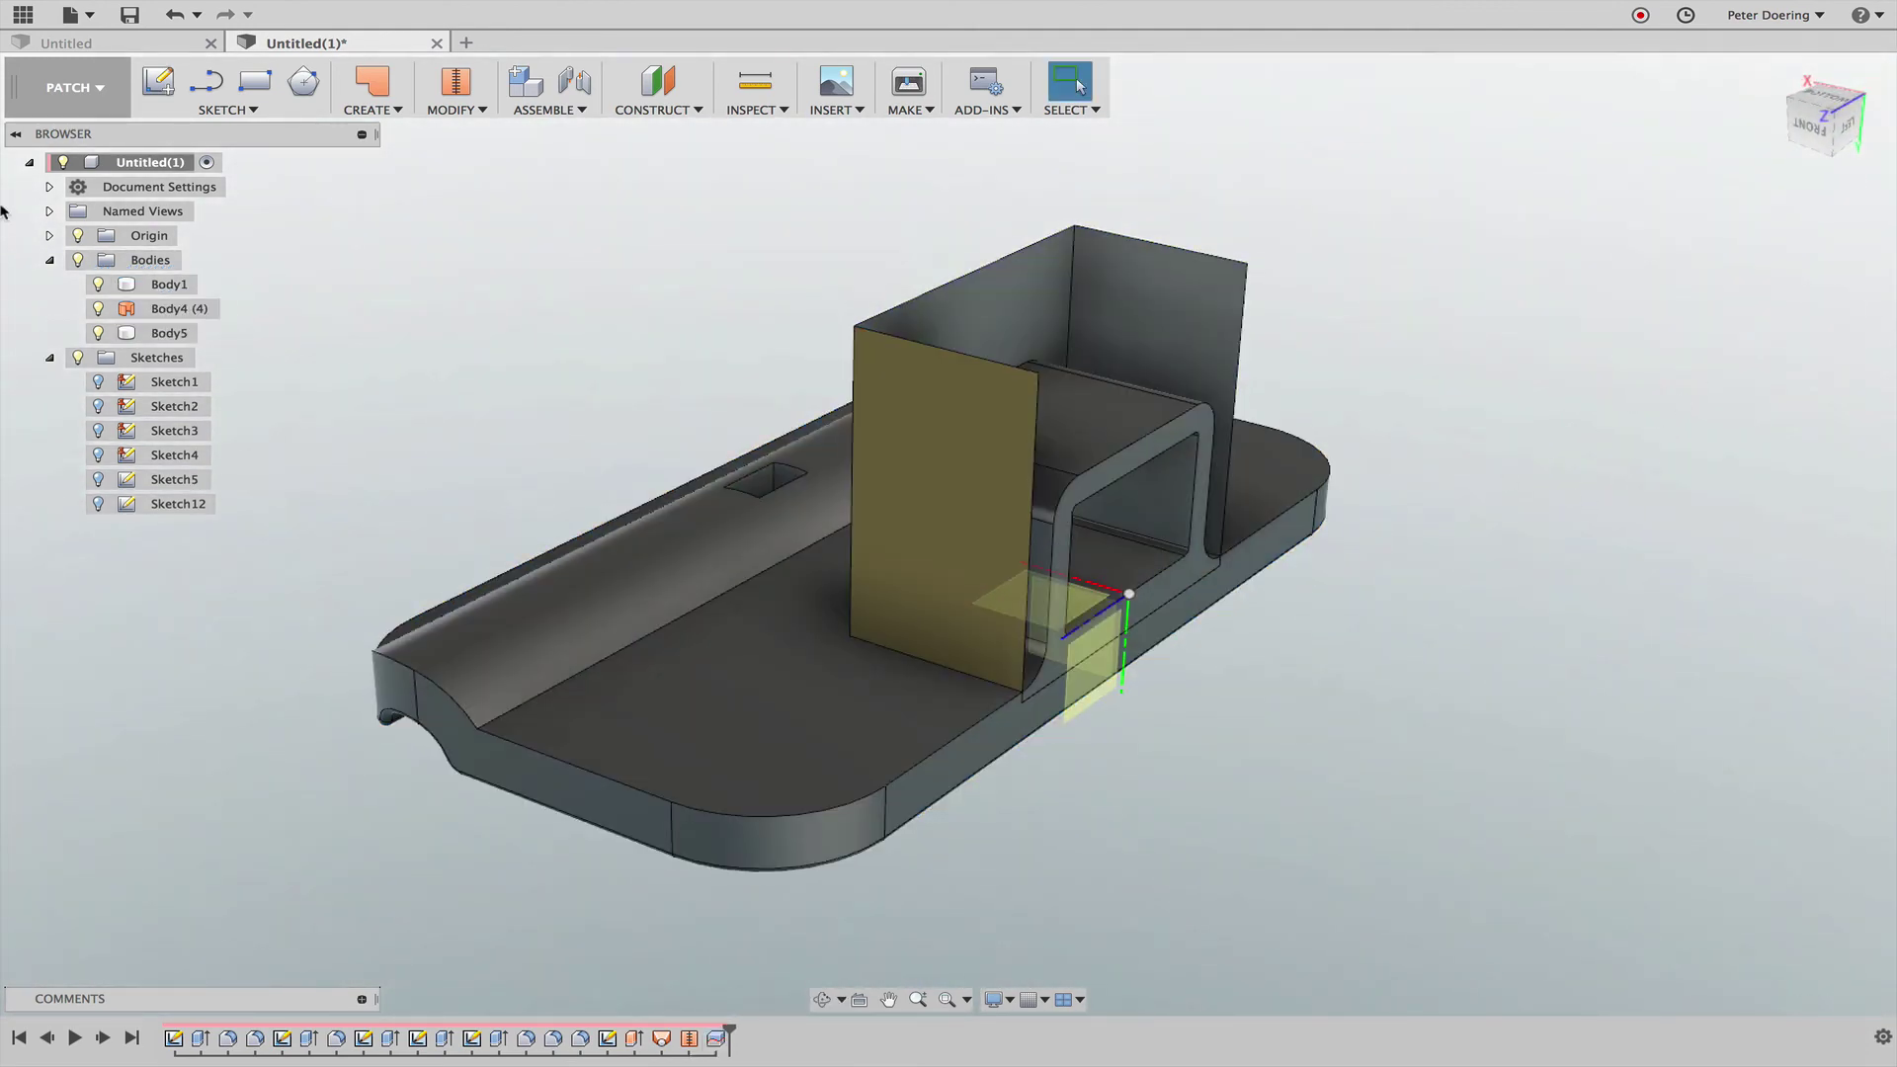
Step: Hide the splitting surface Body4, and toggle the bracket body Body5 off and on to check the split
{"action": "left_click", "coordinate": [97, 310]}
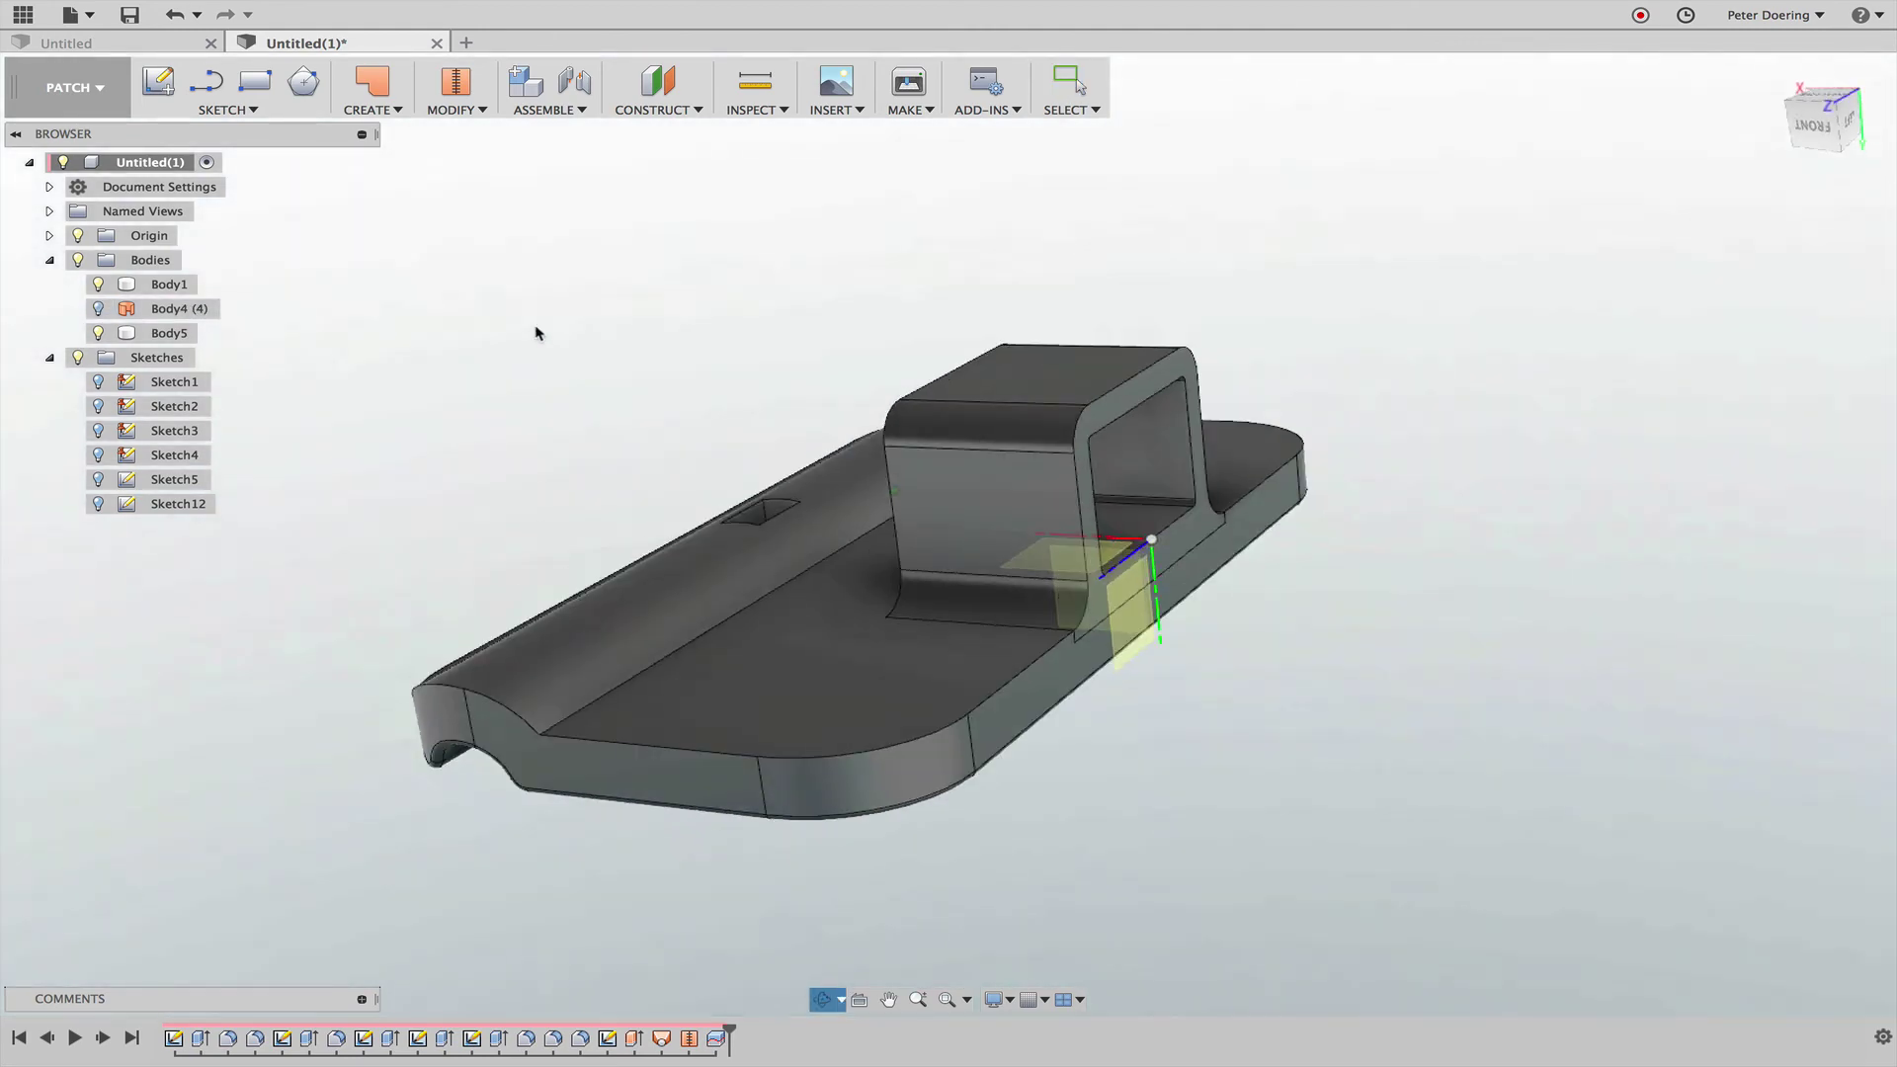
{"action": "left_click", "coordinate": [97, 333]}
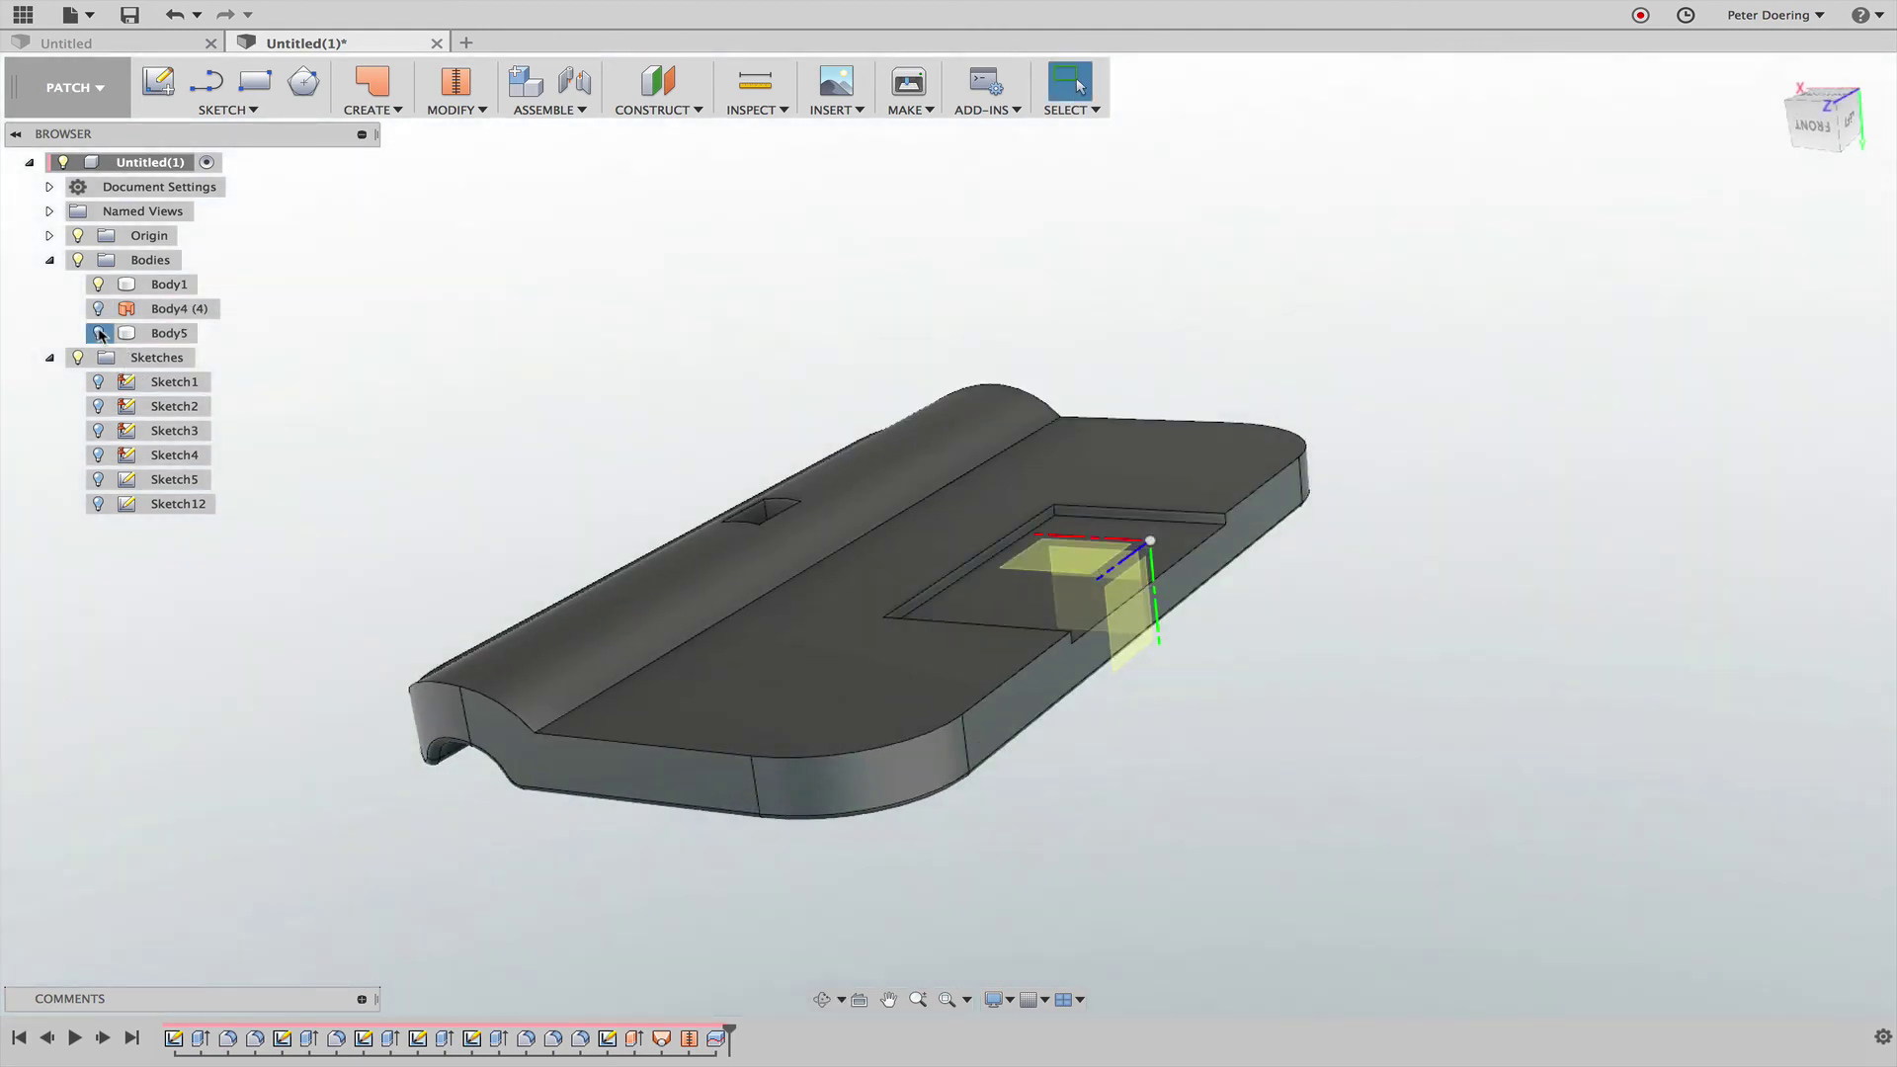
{"action": "left_click", "coordinate": [98, 333]}
{"action": "middle_click_drag", "start_coordinate": [576, 371], "coordinate": [561, 389], "text": "shift"}
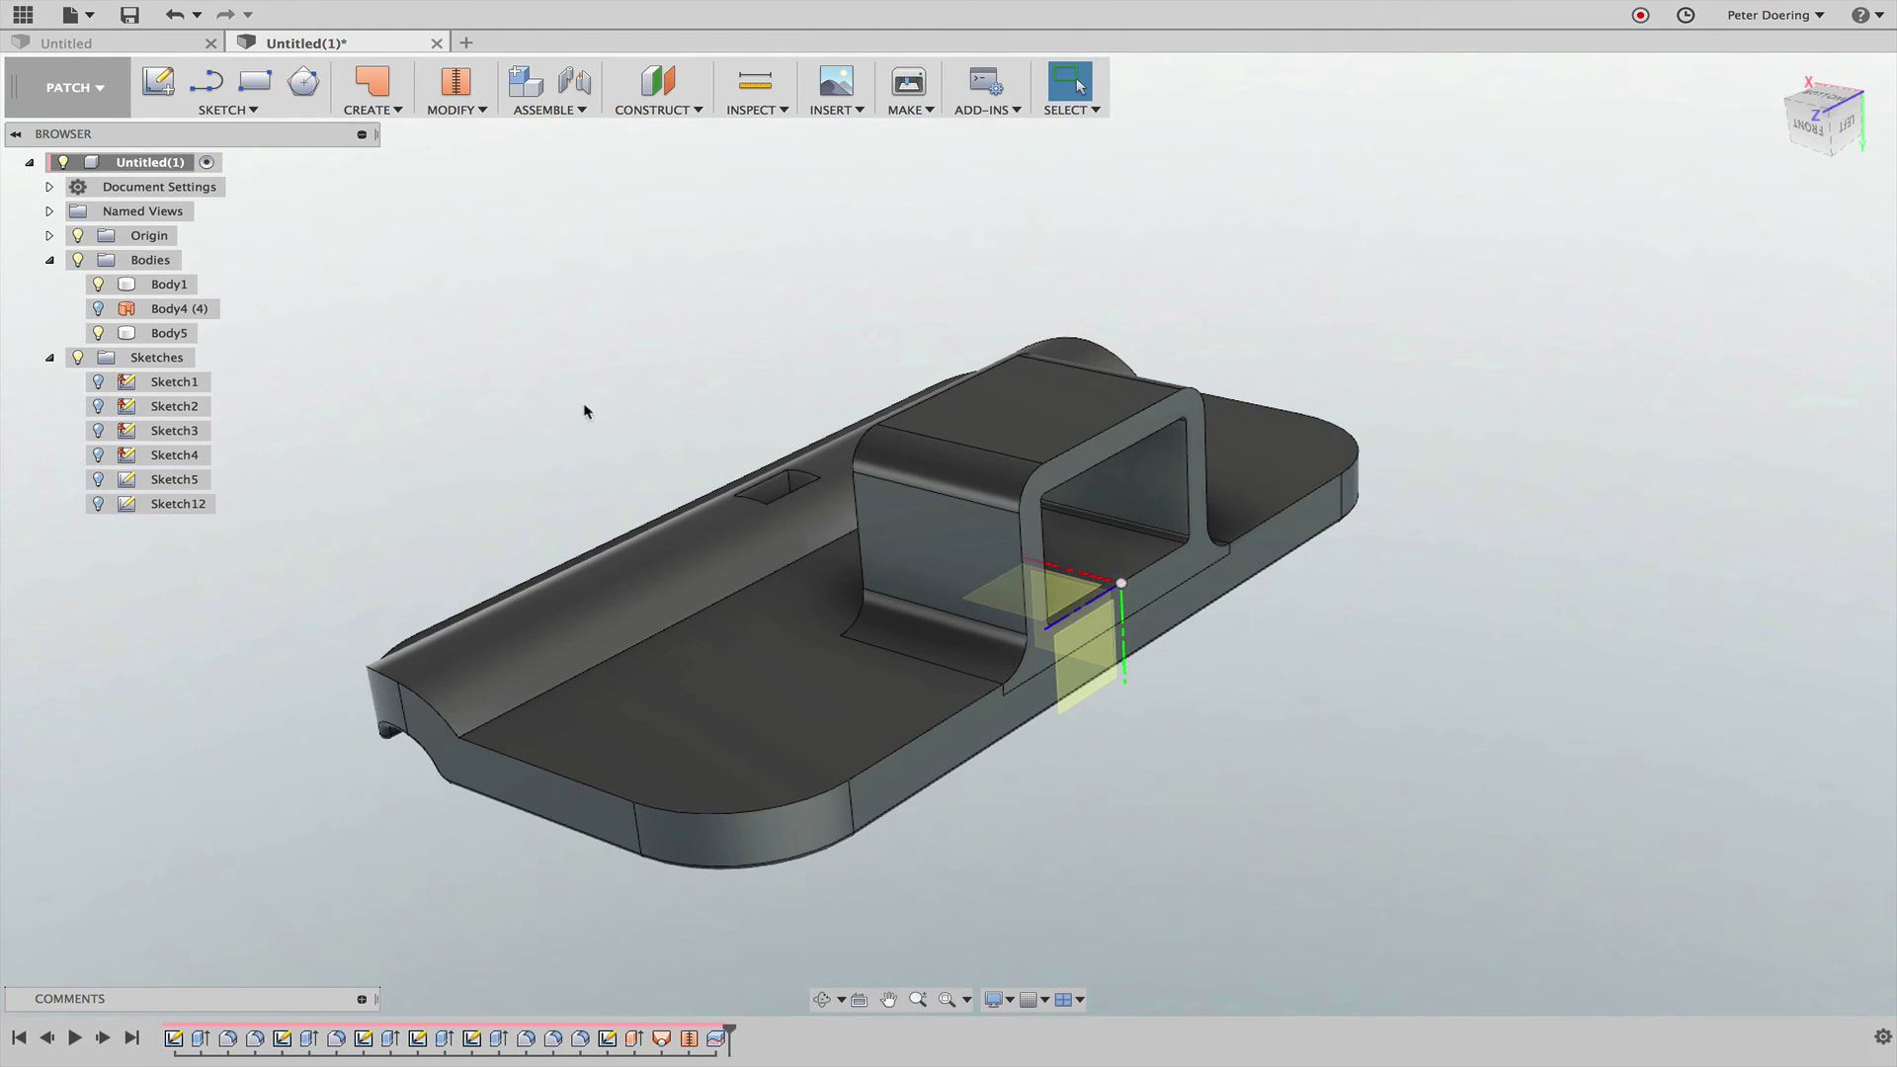
Step: Examine the seam between bracket and plate, and hide the bracket body Body5 to expose the plate's pocket
{"action": "middle_click_drag", "start_coordinate": [637, 476], "coordinate": [613, 404]}
{"action": "middle_click_drag", "start_coordinate": [1308, 819], "coordinate": [1012, 743], "text": "shift"}
{"action": "scroll", "coordinate": [1009, 743], "scroll_direction": "up", "scroll_amount": 5}
{"action": "middle_click_drag", "start_coordinate": [1108, 782], "coordinate": [1329, 897]}
{"action": "left_click", "coordinate": [1011, 707]}
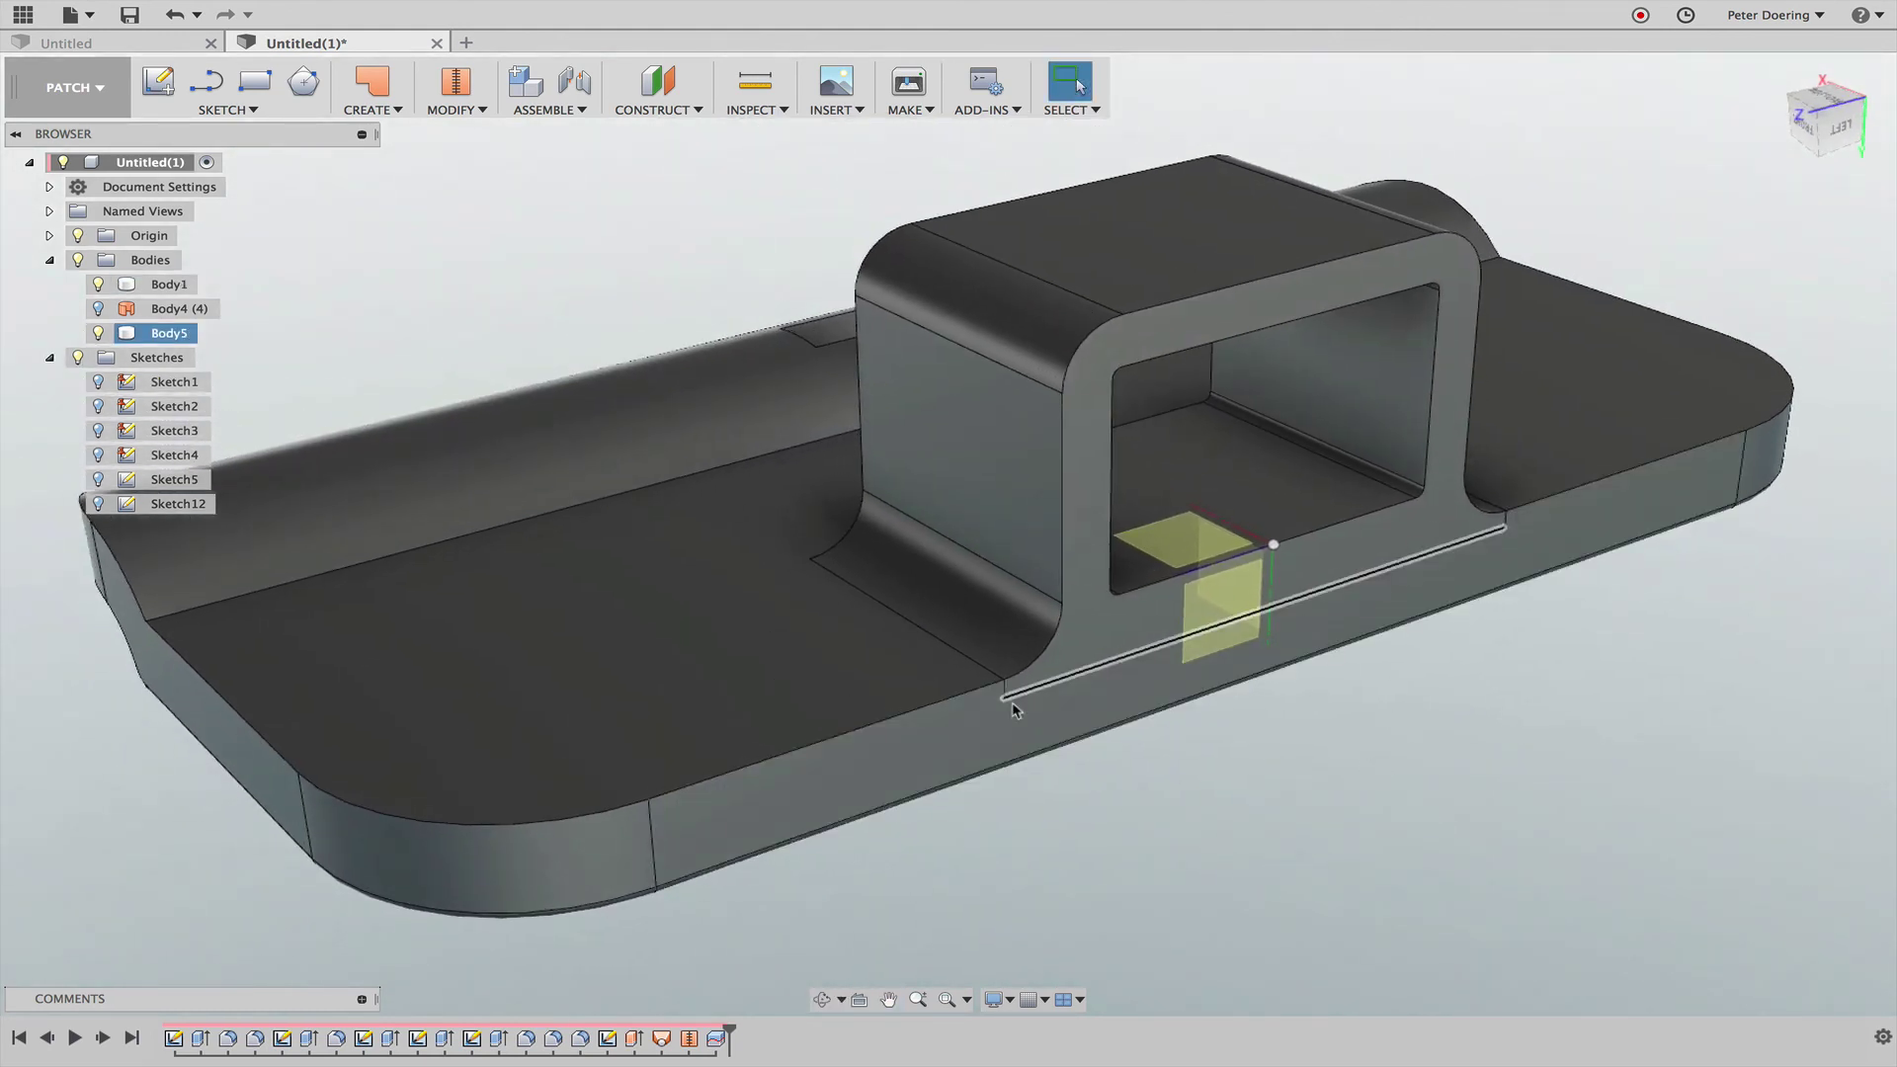
{"action": "left_click", "coordinate": [146, 333]}
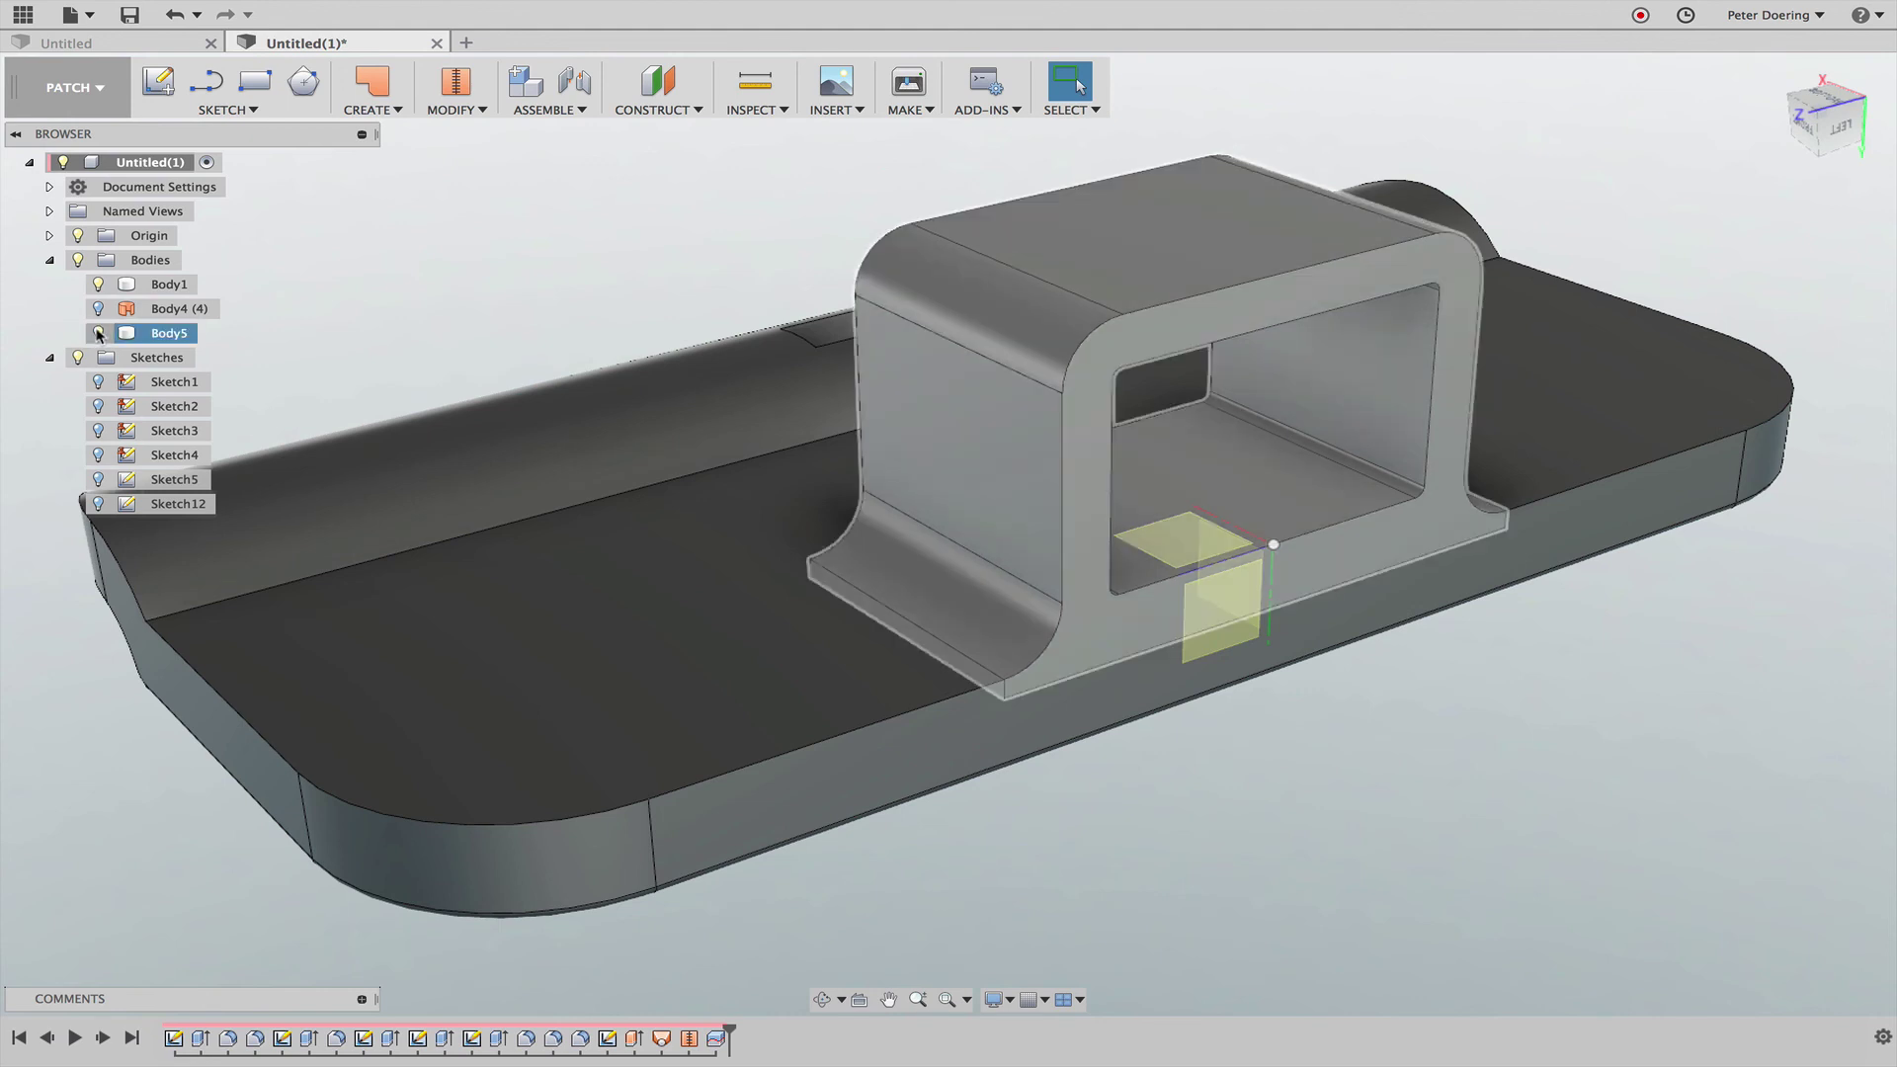
{"action": "left_click", "coordinate": [99, 333]}
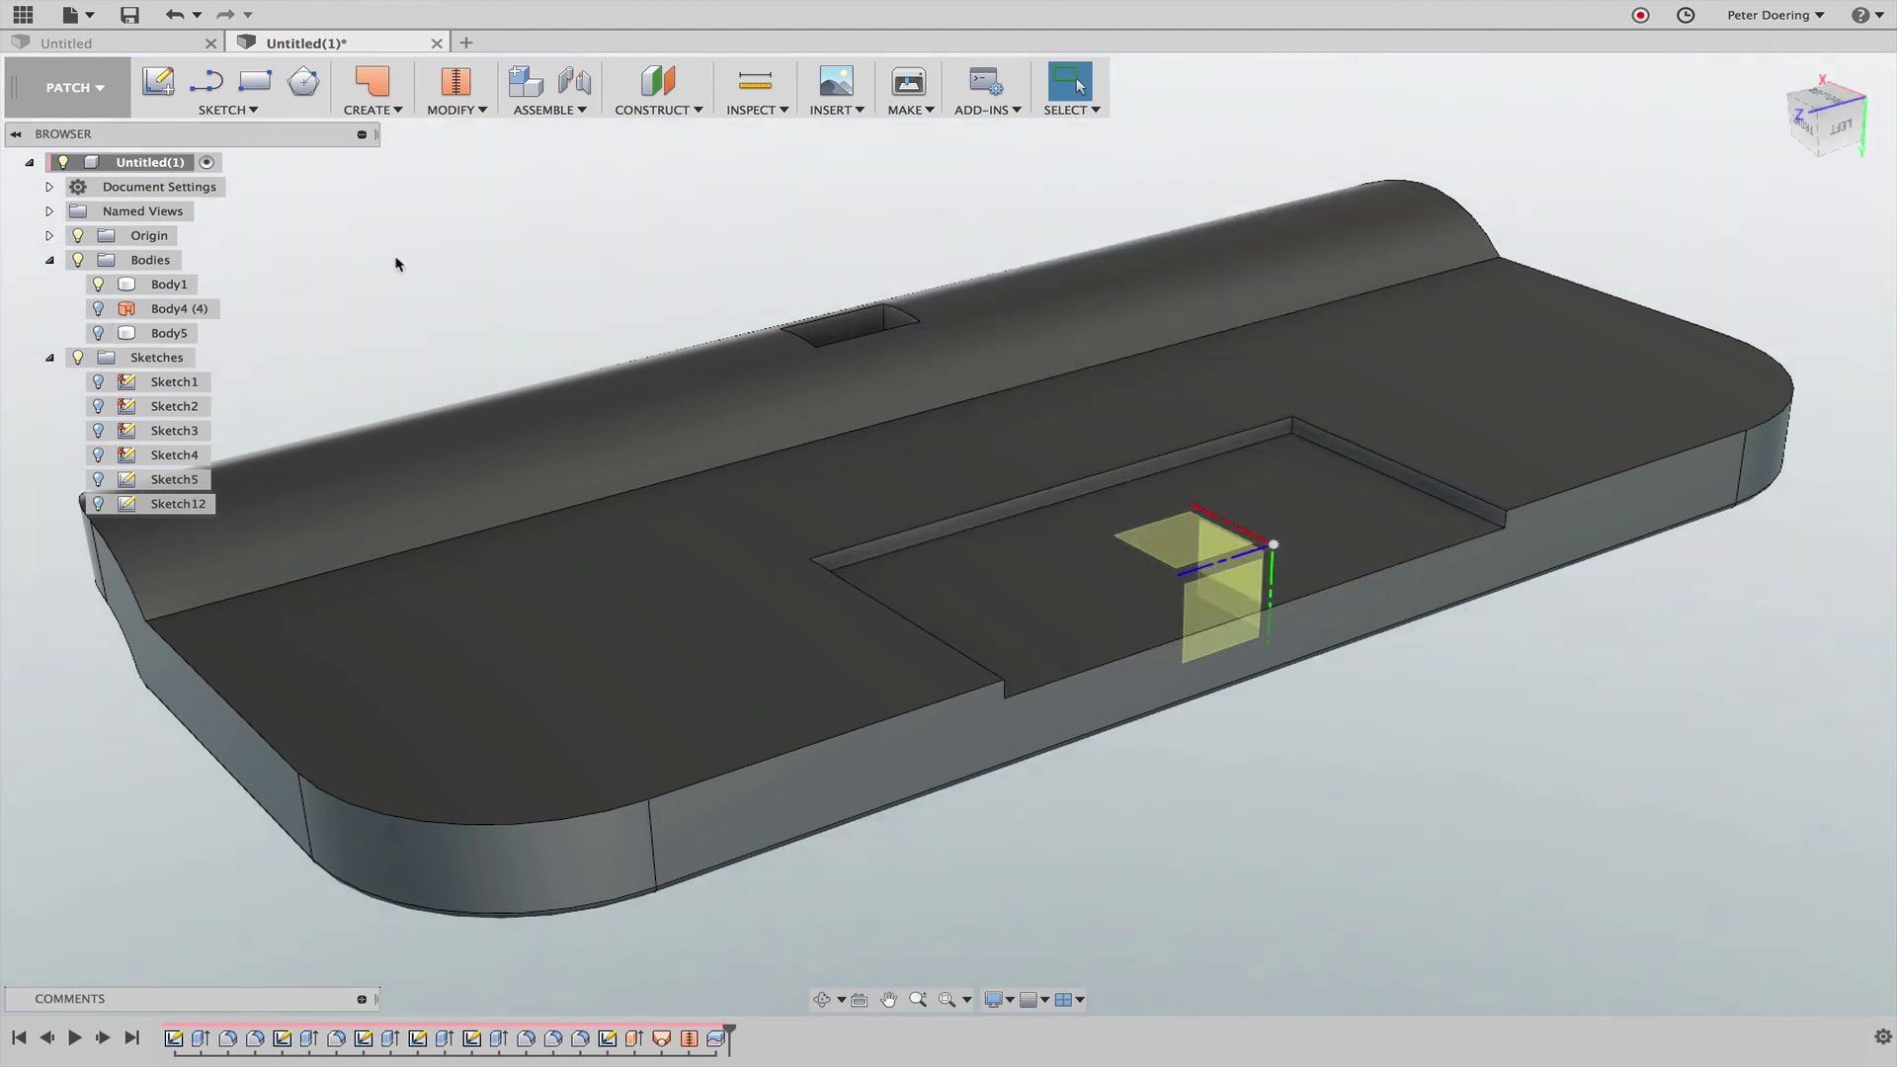
Step: Switch from the Patch workspace to the Model workspace
{"action": "middle_click_drag", "start_coordinate": [395, 263], "coordinate": [386, 217], "text": "shift"}
{"action": "left_click", "coordinate": [371, 99]}
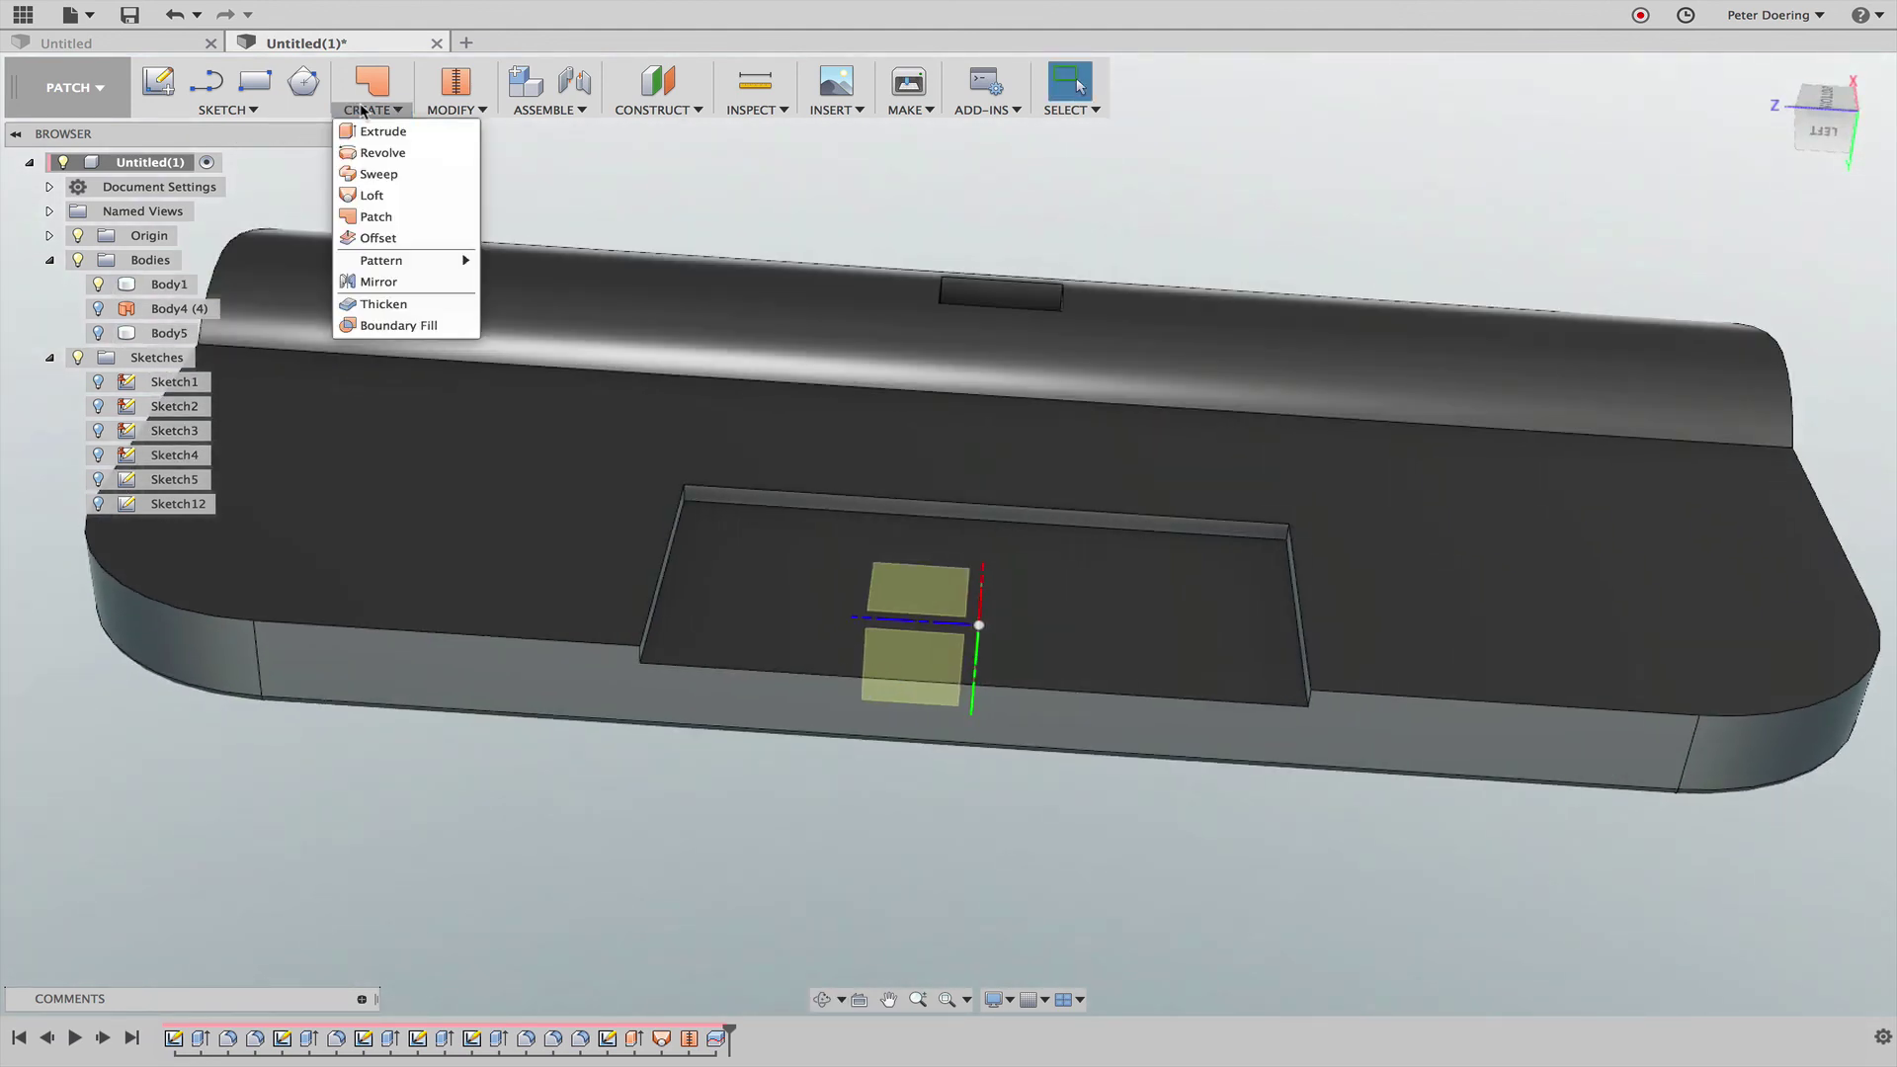
{"action": "left_click", "coordinate": [96, 91]}
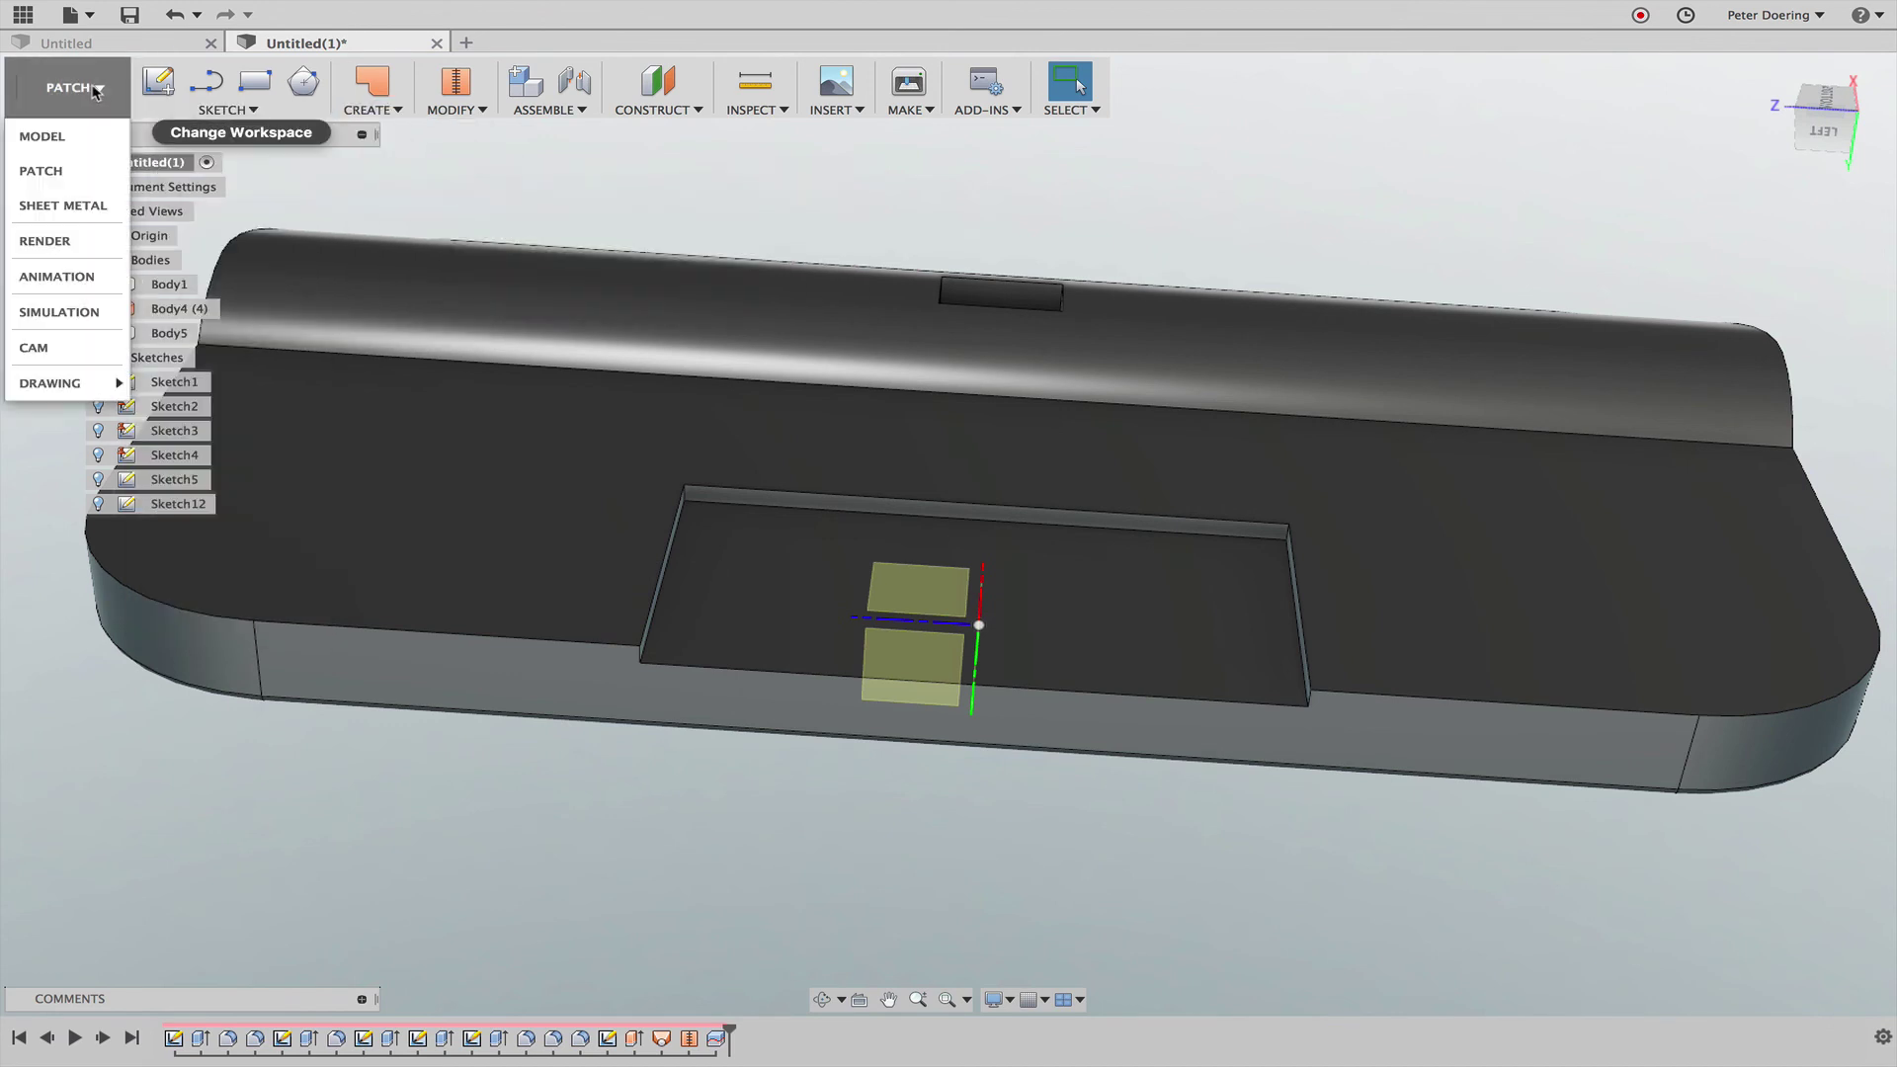
{"action": "left_click", "coordinate": [64, 145]}
Step: Offset the three side walls and the floor of the plate's pocket by -0.2 mm with Press Pull
{"action": "middle_click_drag", "start_coordinate": [822, 292], "coordinate": [778, 283], "text": "shift"}
{"action": "left_click", "coordinate": [462, 84]}
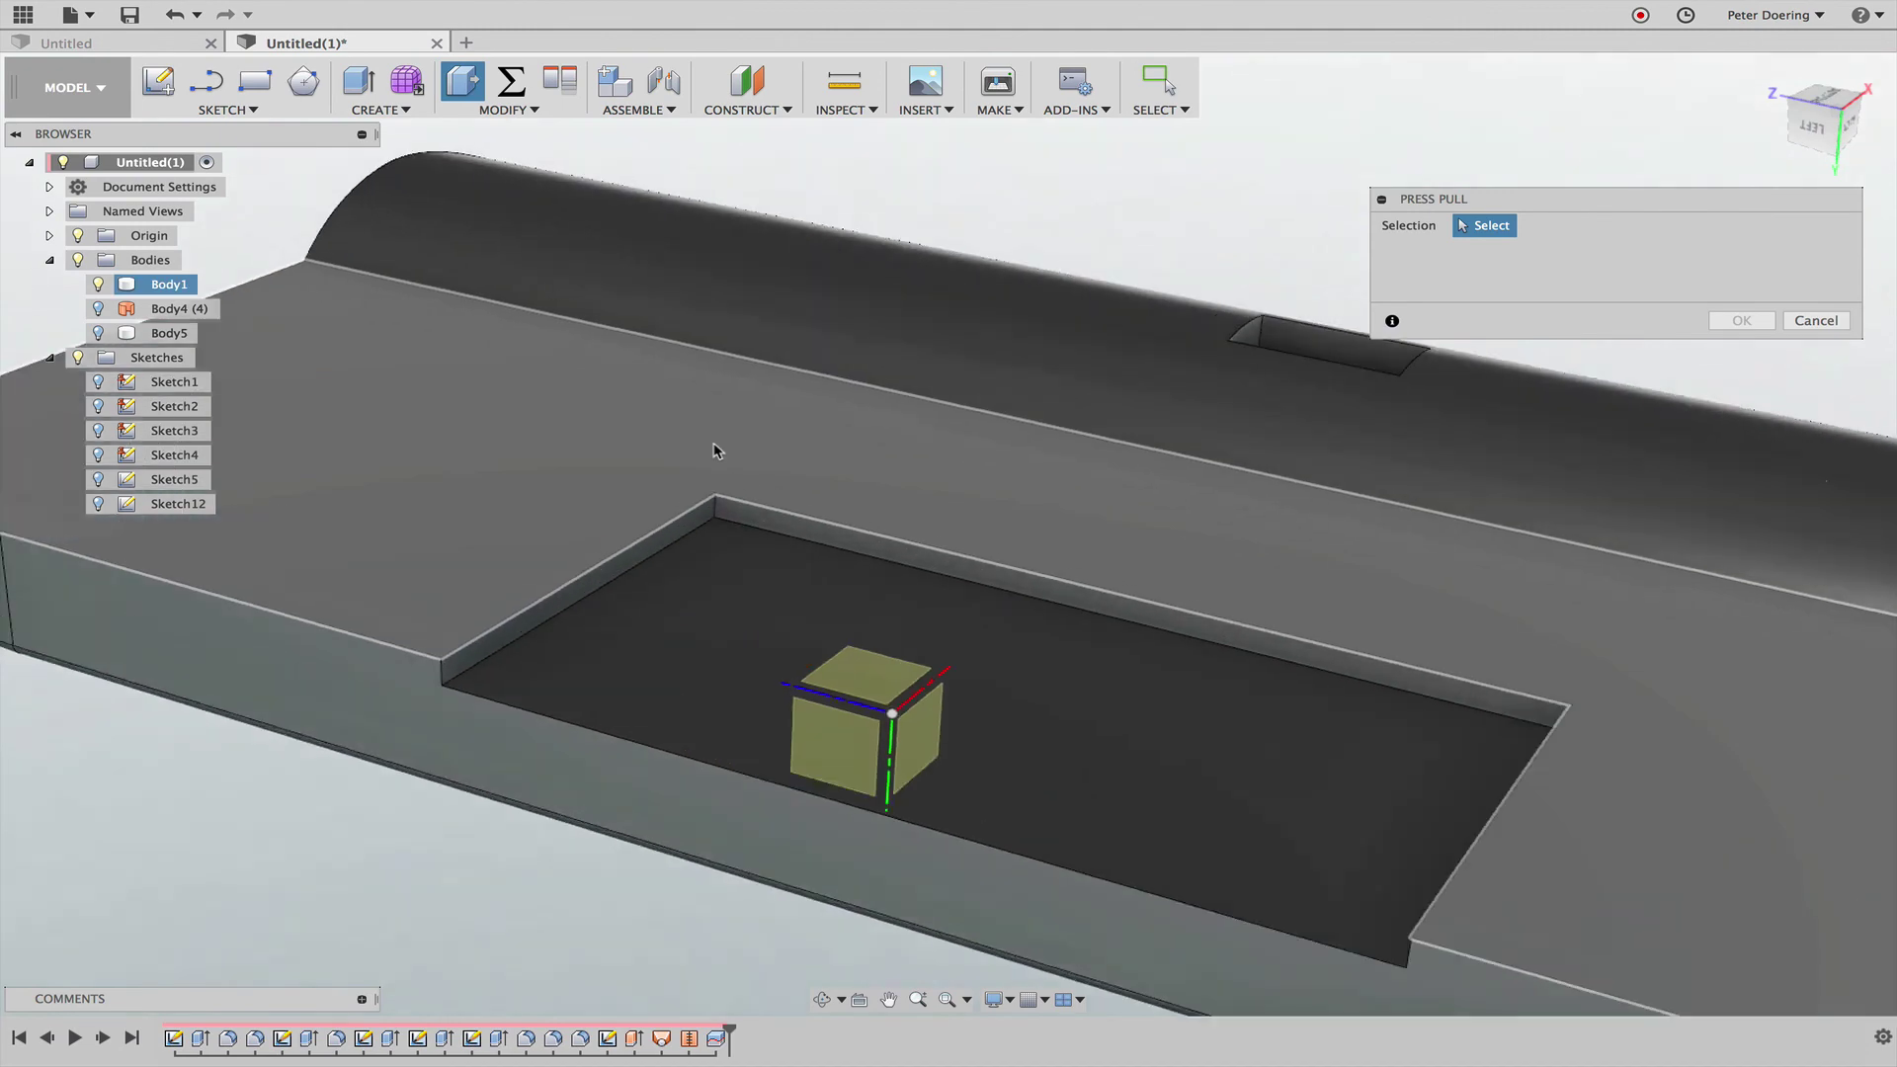
{"action": "scroll", "coordinate": [691, 494], "scroll_direction": "up", "scroll_amount": 5}
{"action": "left_click", "coordinate": [692, 506]}
{"action": "left_click", "coordinate": [767, 515]}
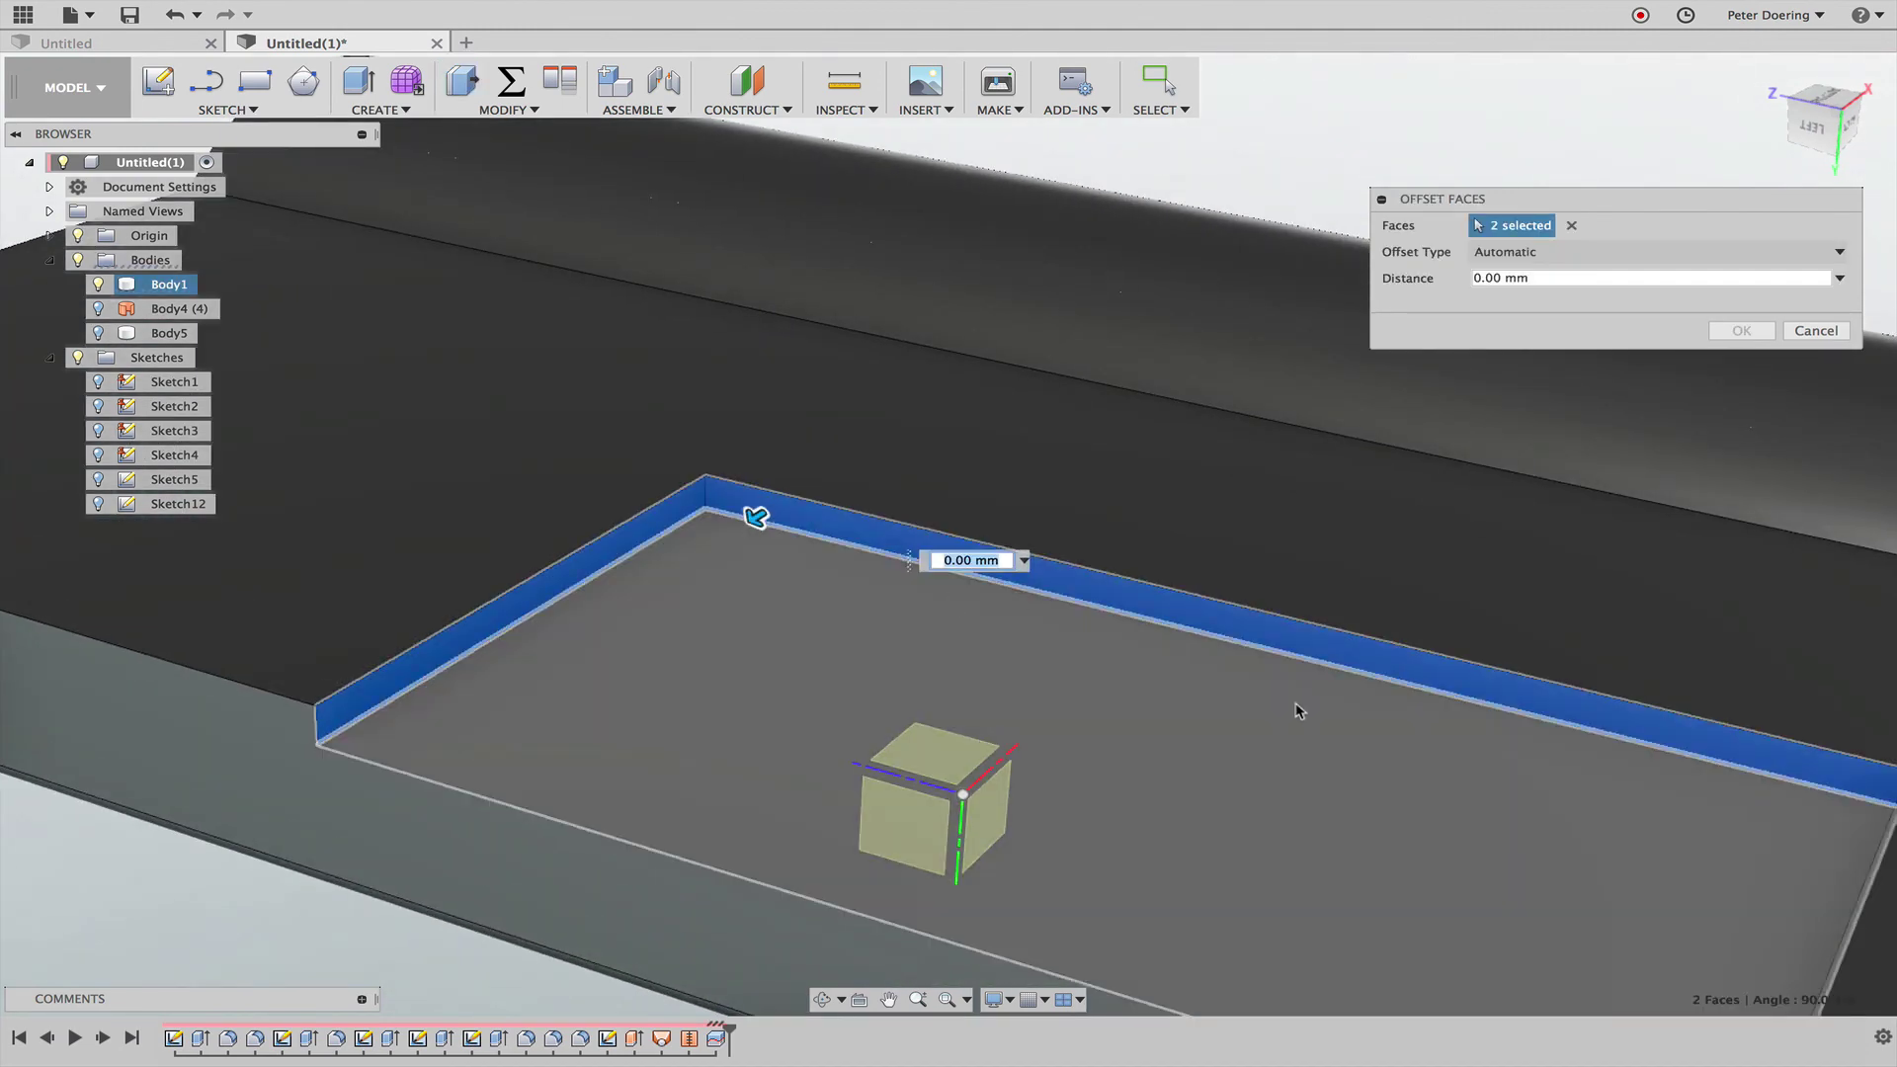
{"action": "middle_click_drag", "start_coordinate": [1300, 711], "coordinate": [1427, 720], "text": "shift"}
{"action": "left_click", "coordinate": [1557, 431]}
{"action": "left_click", "coordinate": [1541, 495]}
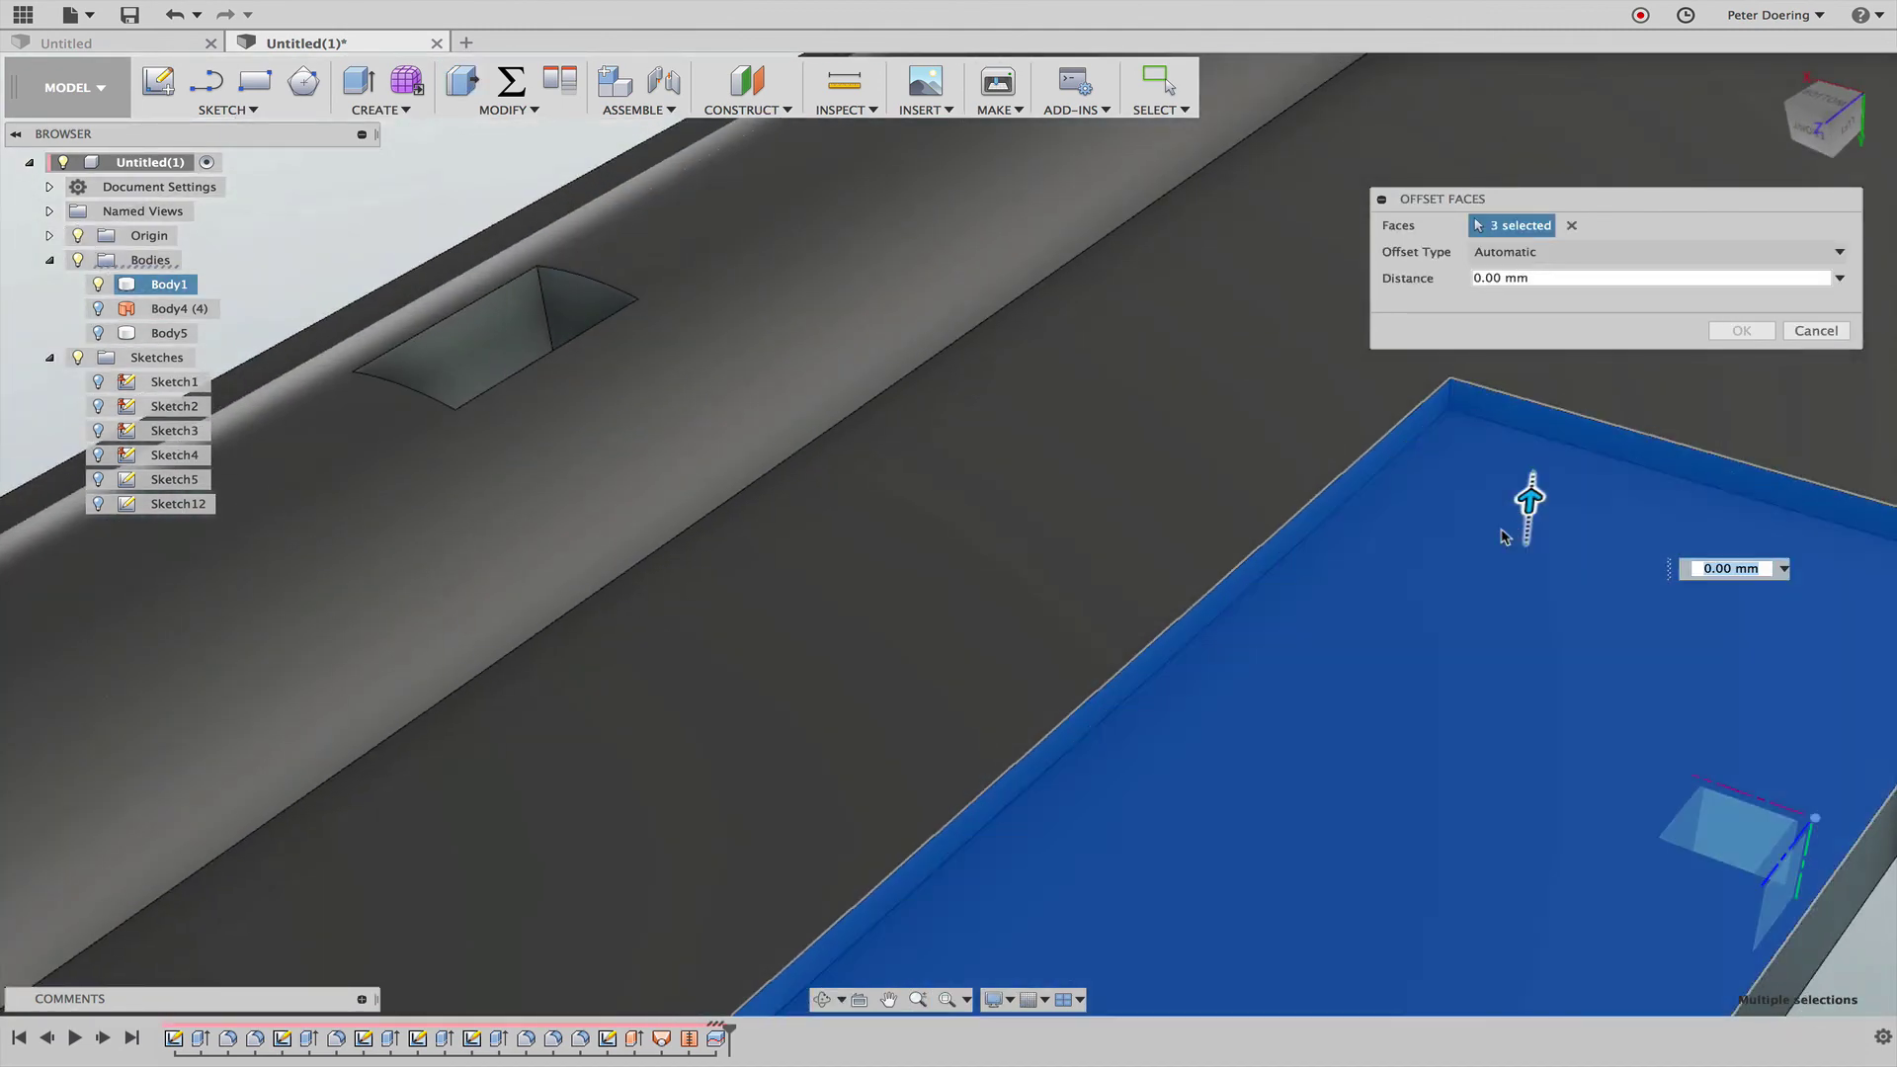
{"action": "middle_click_drag", "start_coordinate": [1206, 550], "coordinate": [1198, 521], "text": "shift"}
{"action": "scroll", "coordinate": [1198, 521], "scroll_direction": "up", "scroll_amount": 2}
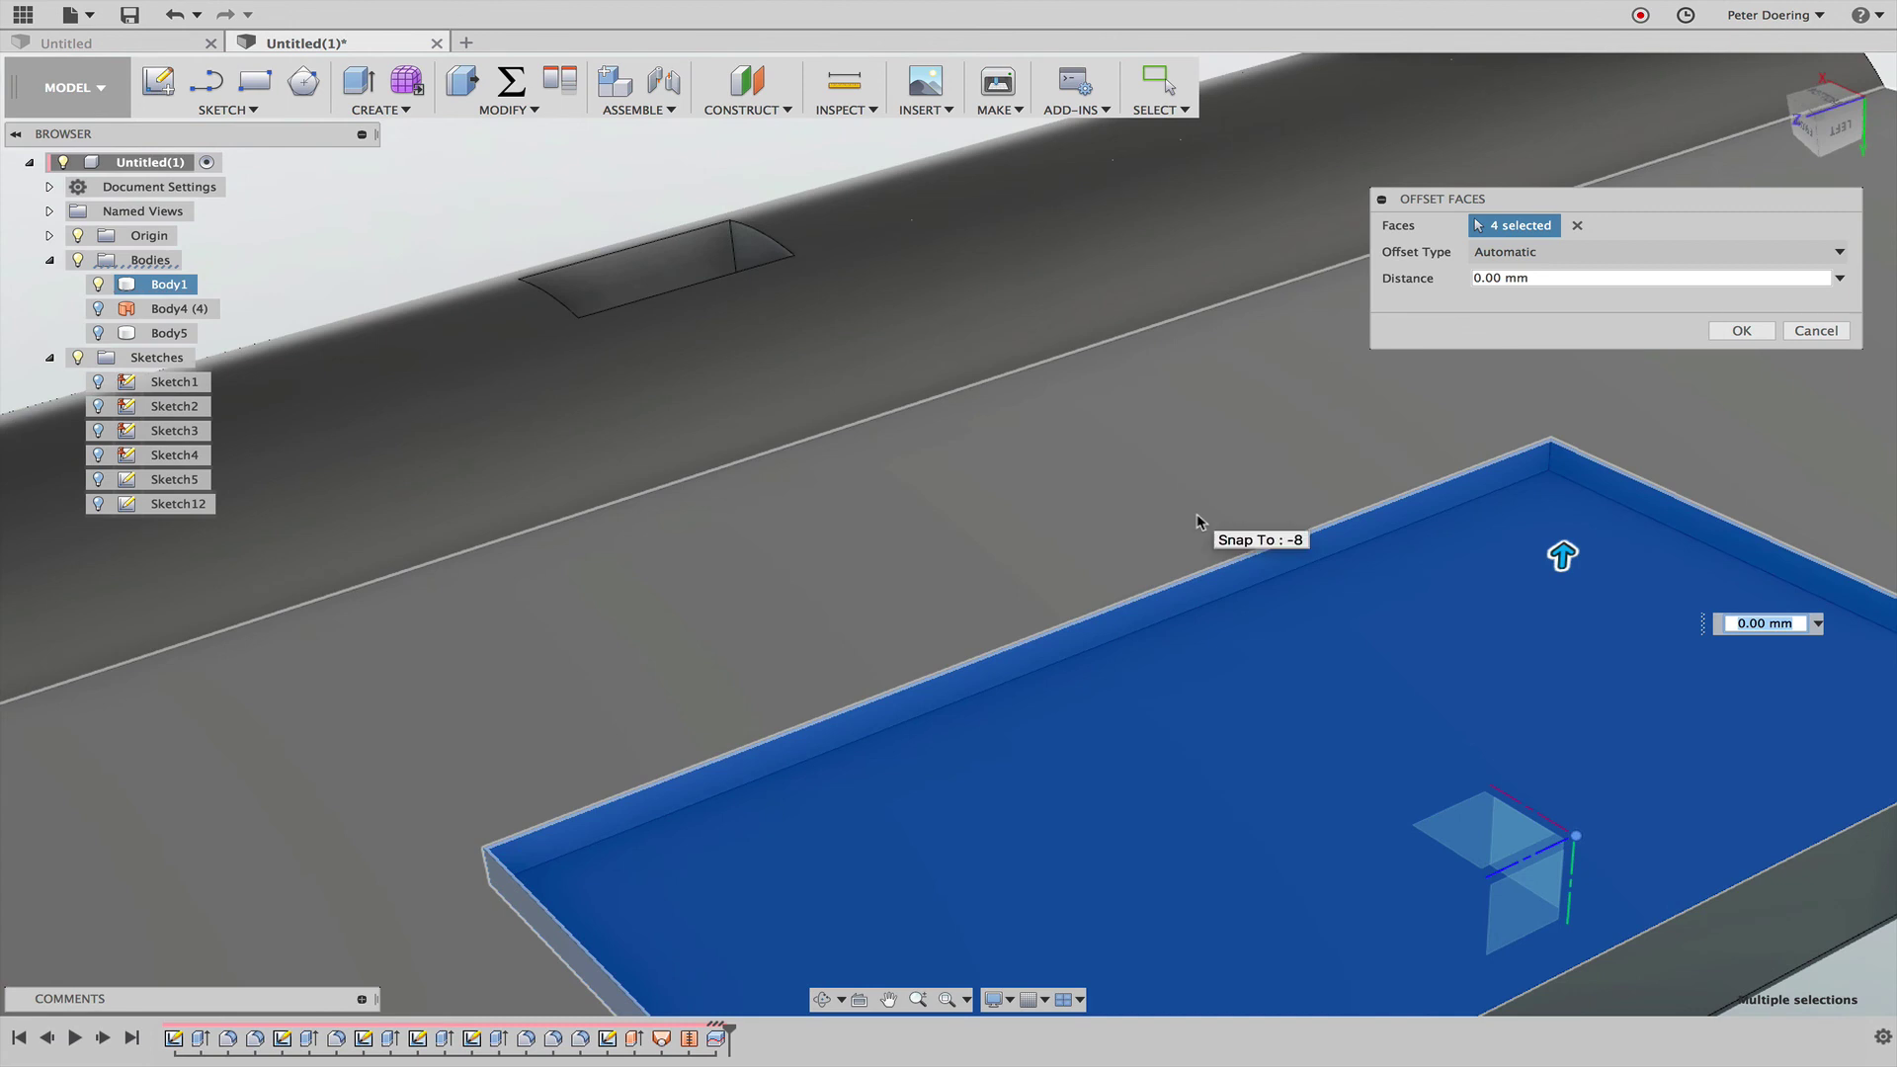
{"action": "key", "text": "Return"}
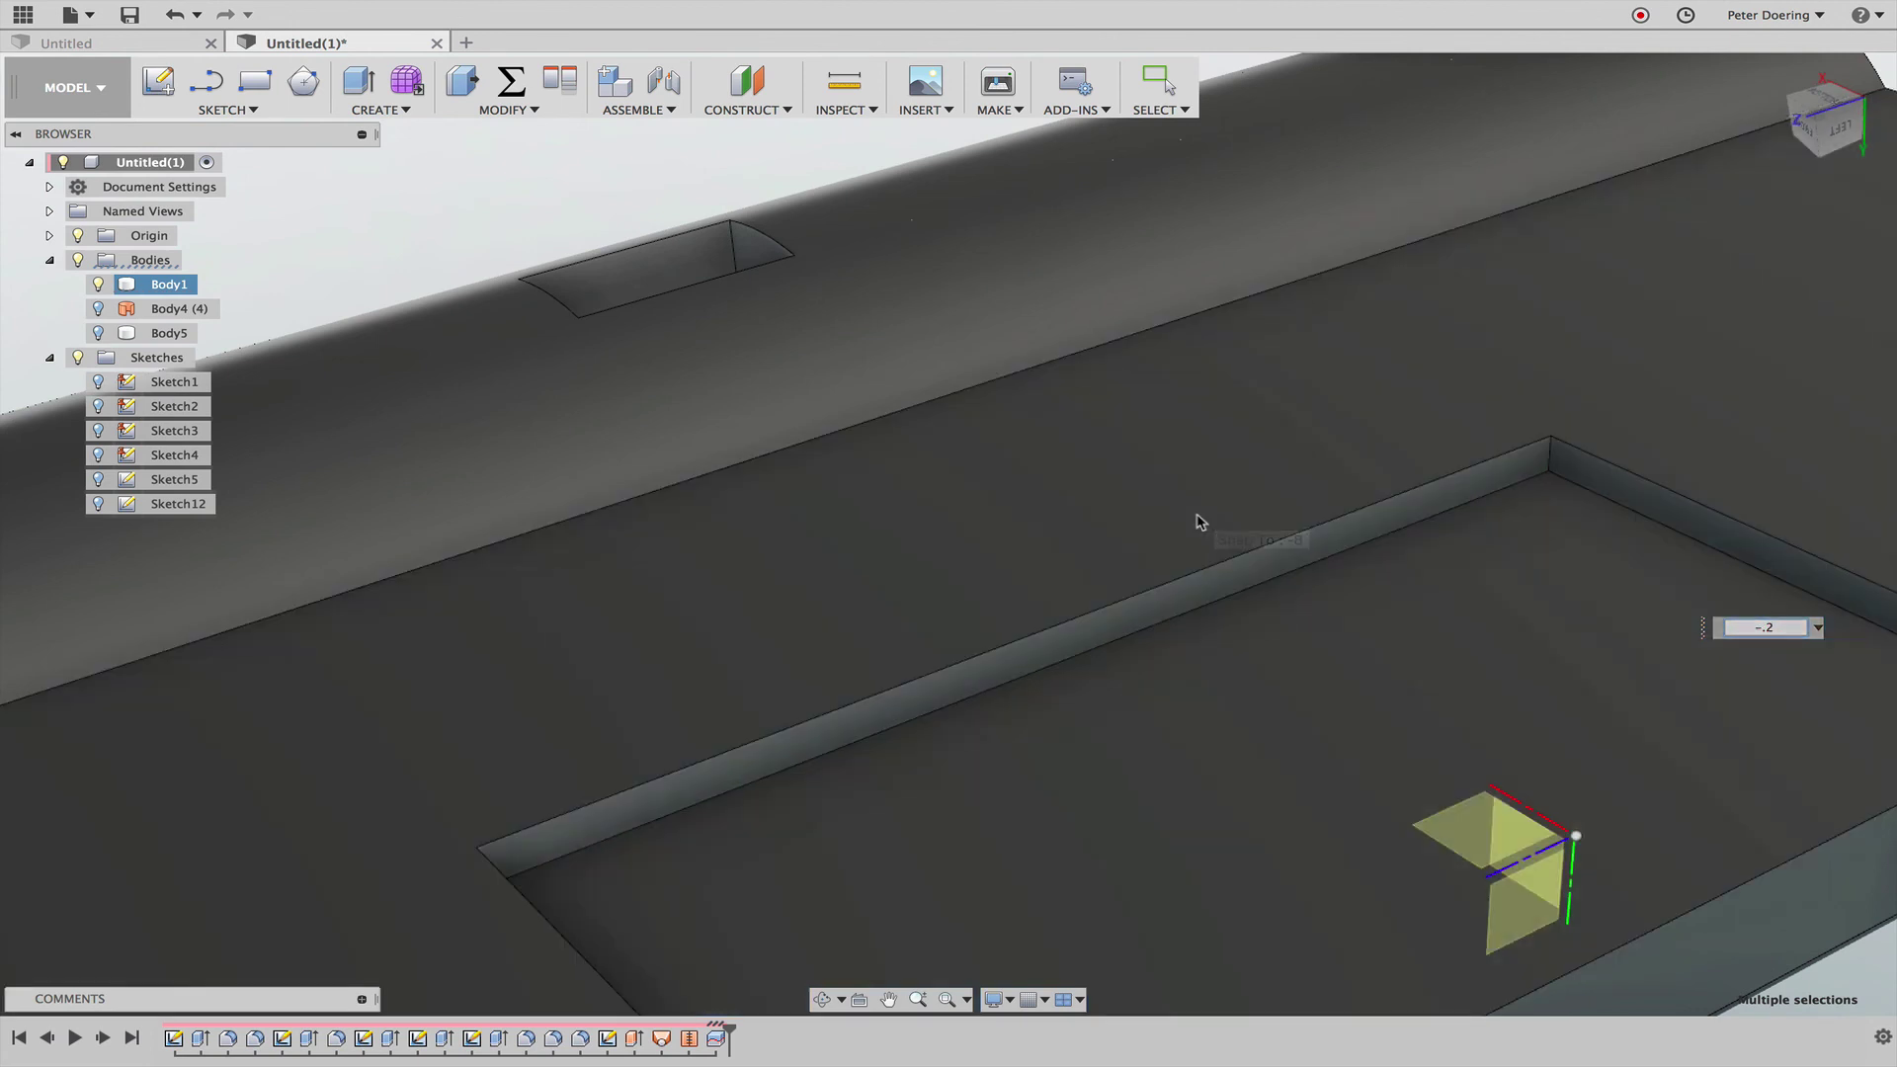
Step: Show the bracket body Body5 again and check its clearance from the plate's pocket
{"action": "left_click", "coordinate": [169, 283]}
{"action": "middle_click_drag", "start_coordinate": [106, 339], "coordinate": [1240, 606], "text": "shift"}
{"action": "scroll", "coordinate": [1595, 616], "scroll_direction": "down", "scroll_amount": 5}
{"action": "middle_click_drag", "start_coordinate": [1415, 633], "coordinate": [1482, 662], "text": "shift"}
{"action": "key", "text": "Escape"}
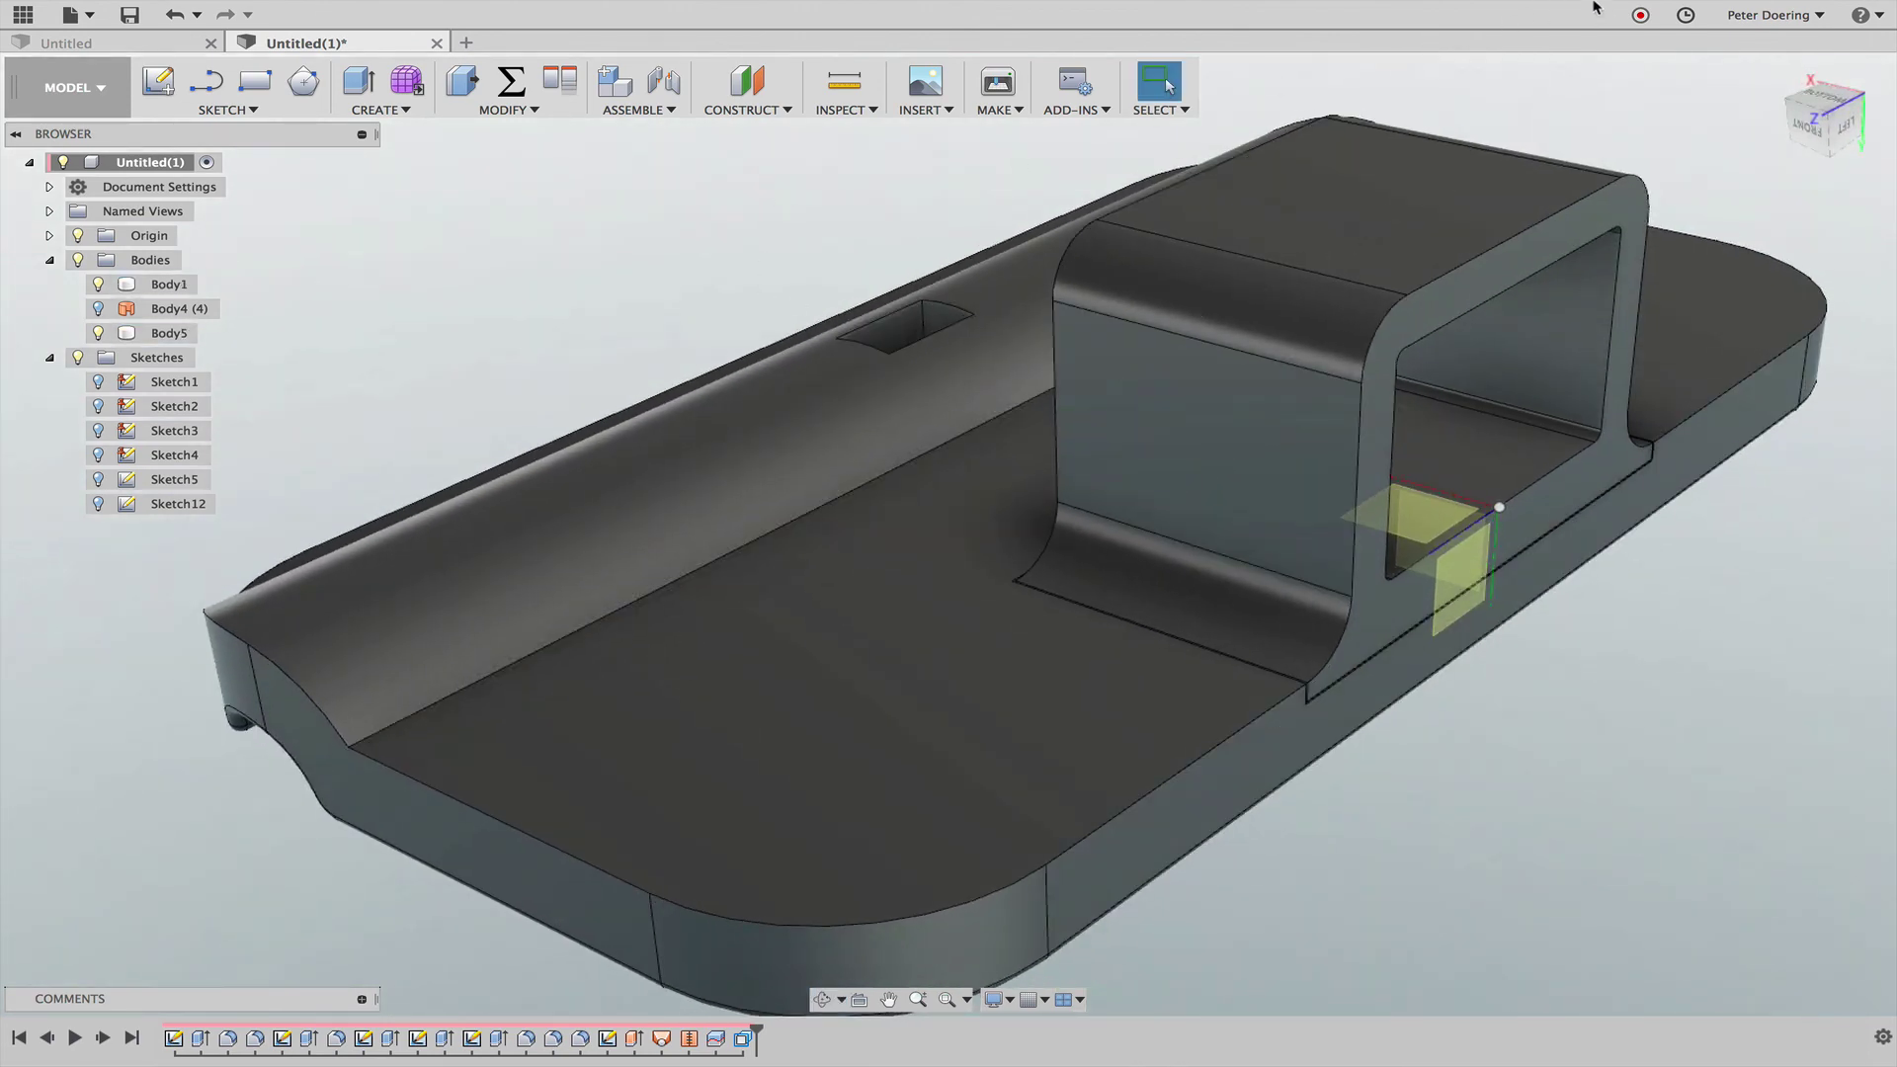